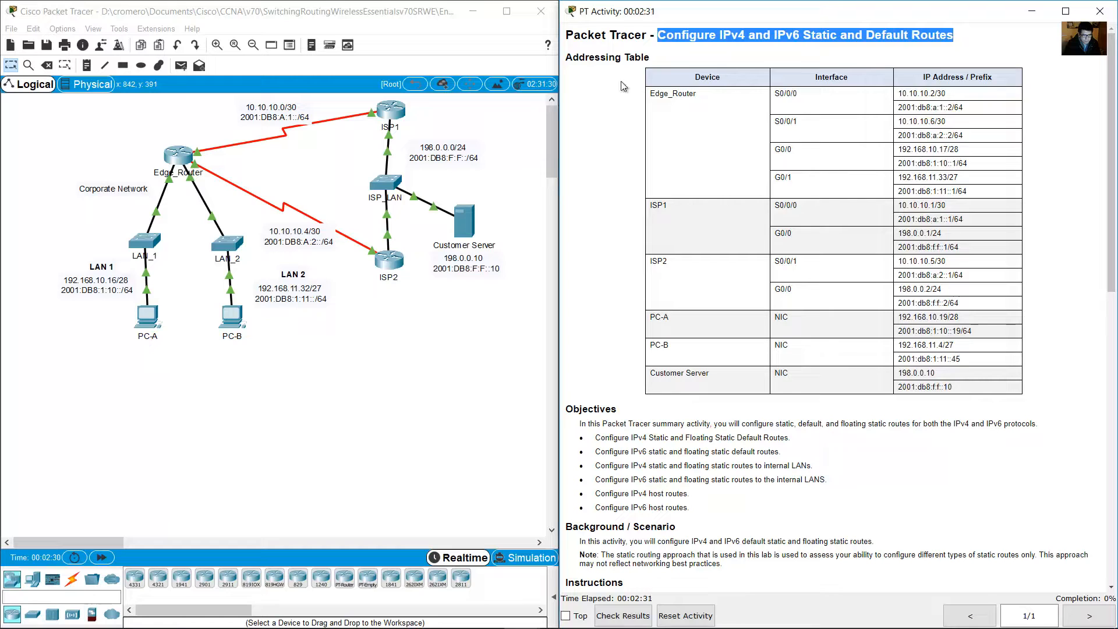
Step: Compare the addressing table's routers, PCs and customer server with their locations in the topology diagram
left_click_drag(568, 57, 696, 95)
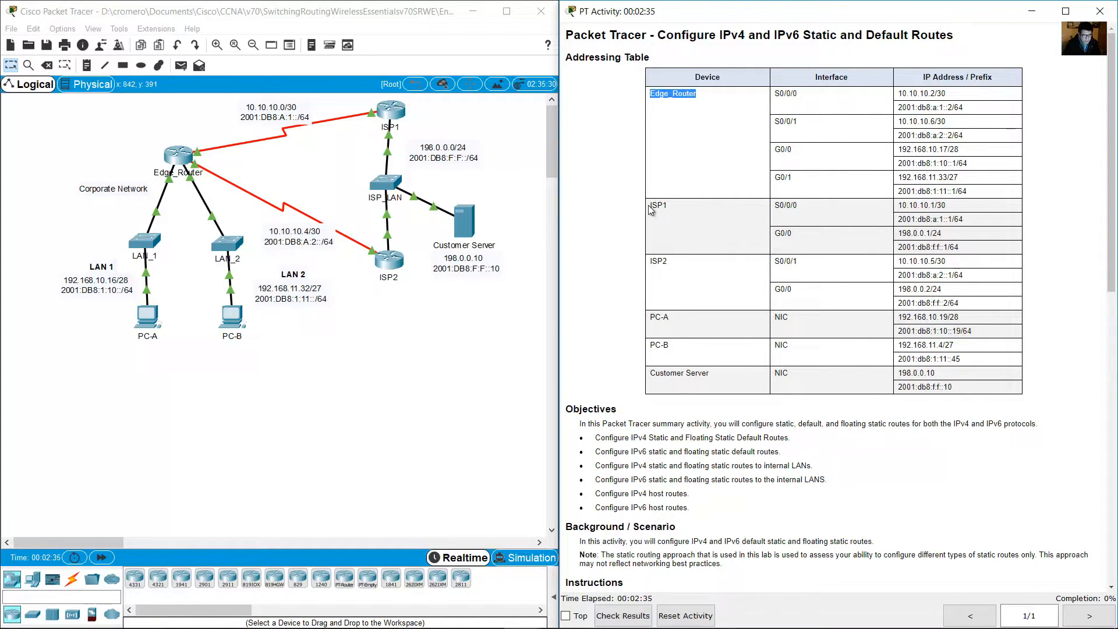
left_click_drag(651, 210, 668, 205)
left_click_drag(651, 265, 684, 266)
left_click_drag(111, 121, 234, 191)
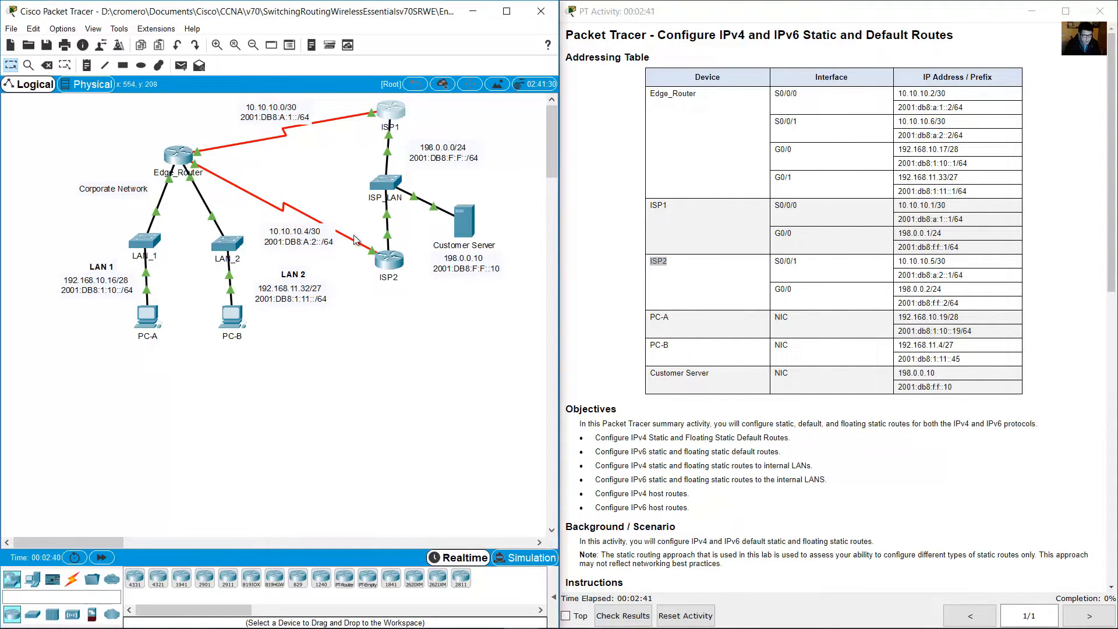
left_click(689, 319)
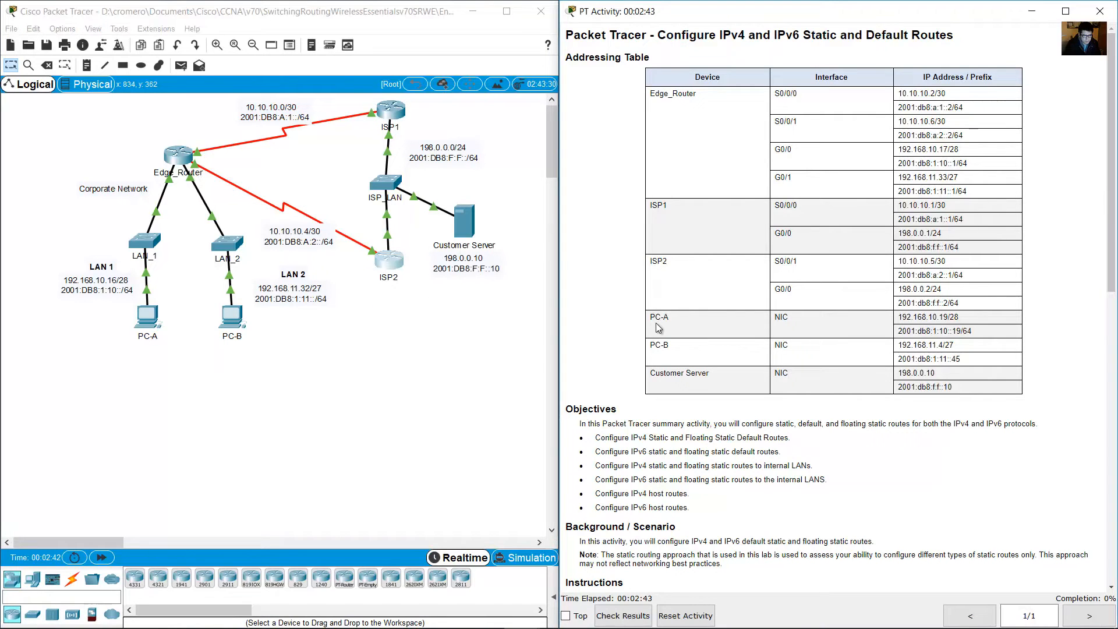
left_click_drag(667, 321, 715, 375)
left_click(248, 386)
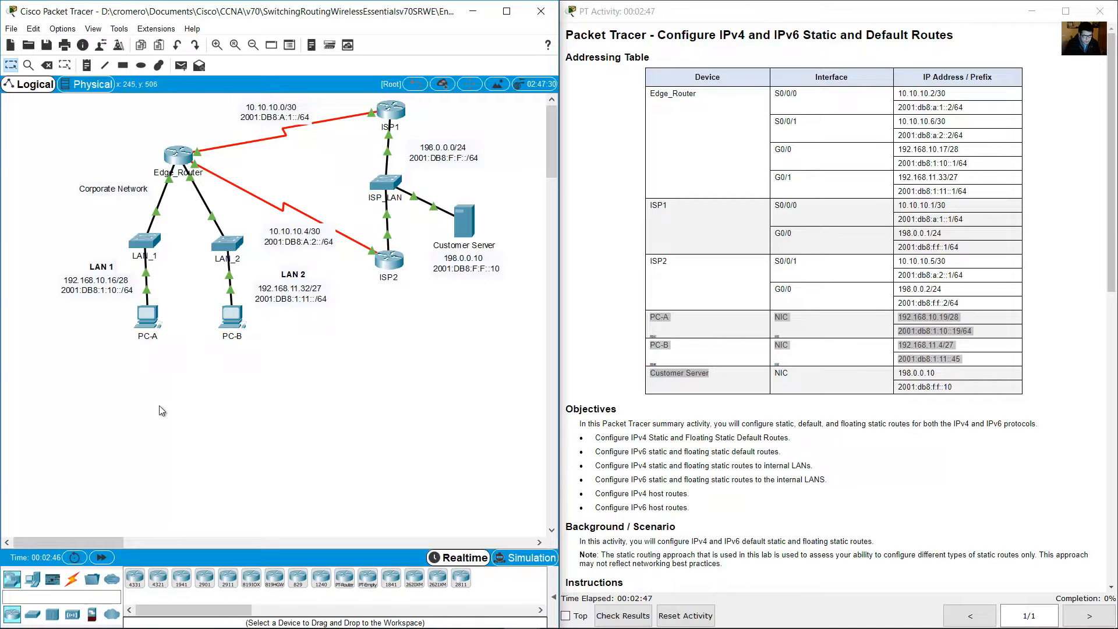
left_click_drag(249, 417, 222, 299)
left_click_drag(521, 339, 483, 197)
Step: Read the Part 1 instructions, including Step 1 on configuring an IPv4 static default route on Edge_Router
scroll(855, 319, "down", 9)
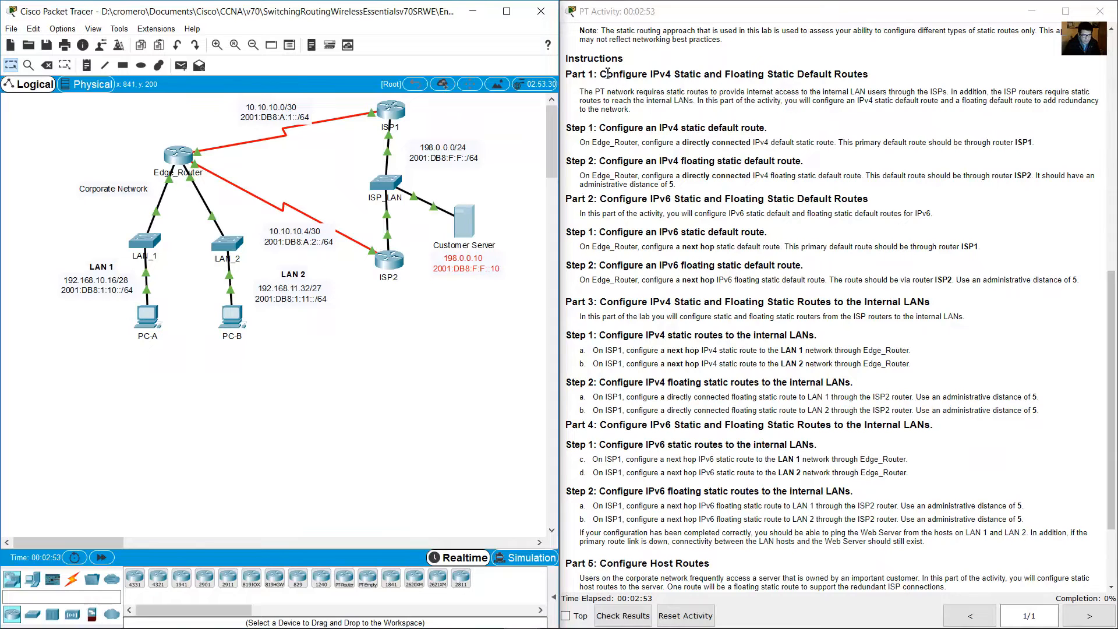
left_click_drag(607, 73, 873, 76)
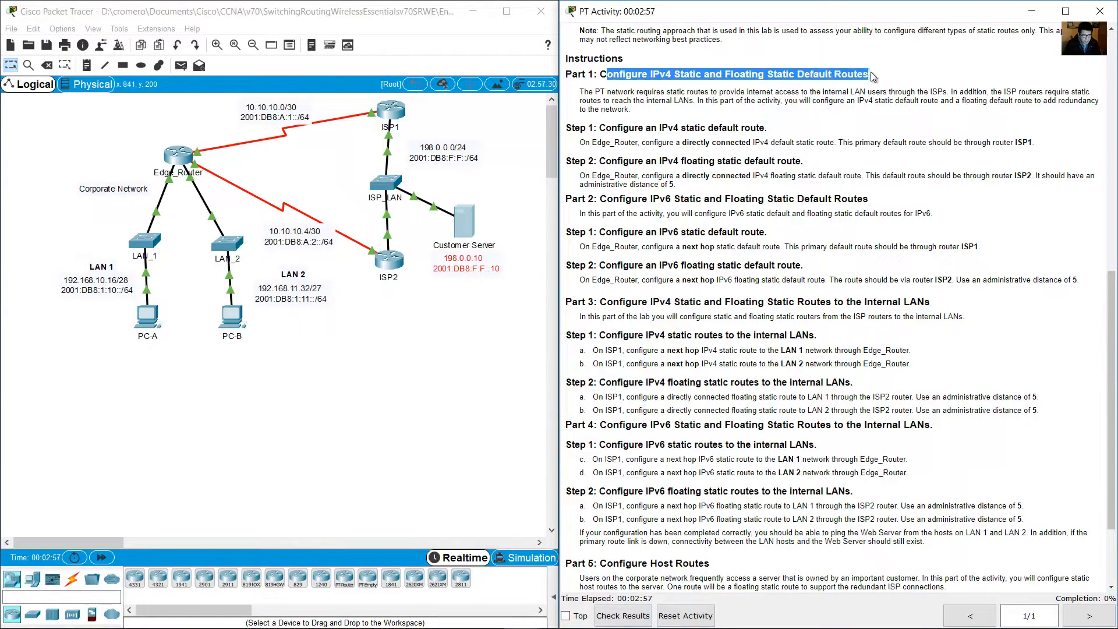
scroll(808, 95, "down", 2)
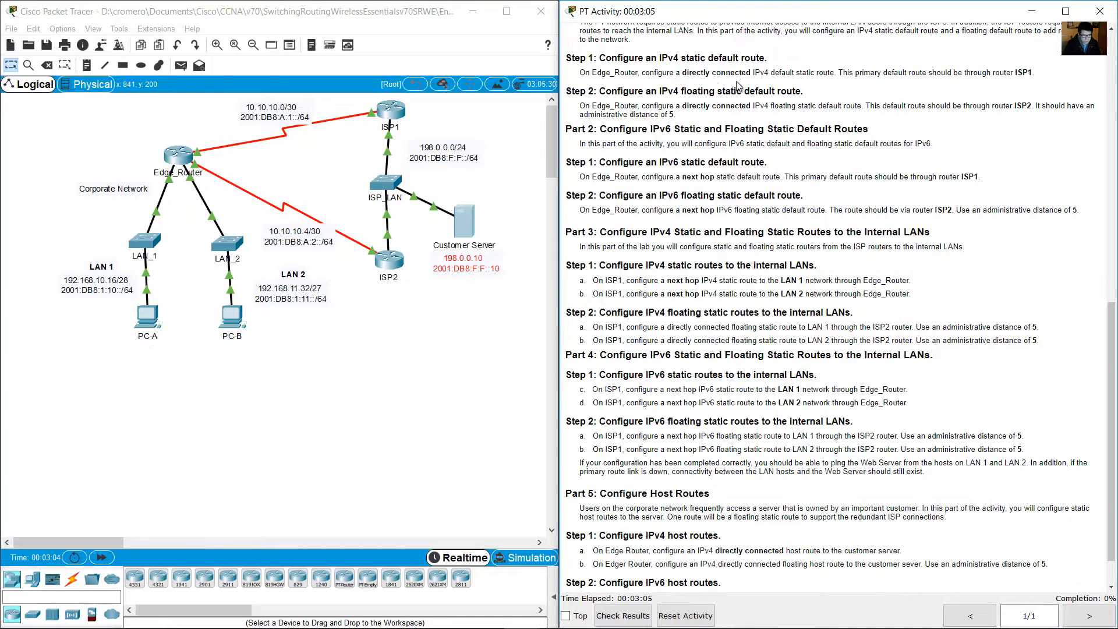
left_click_drag(599, 58, 769, 55)
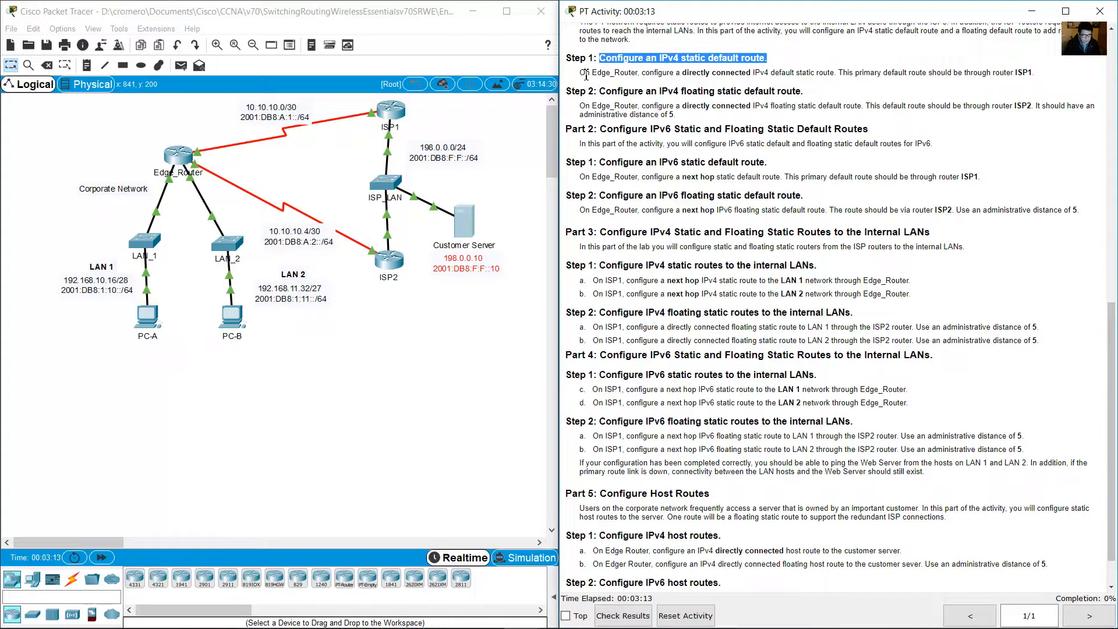
left_click_drag(586, 75, 650, 75)
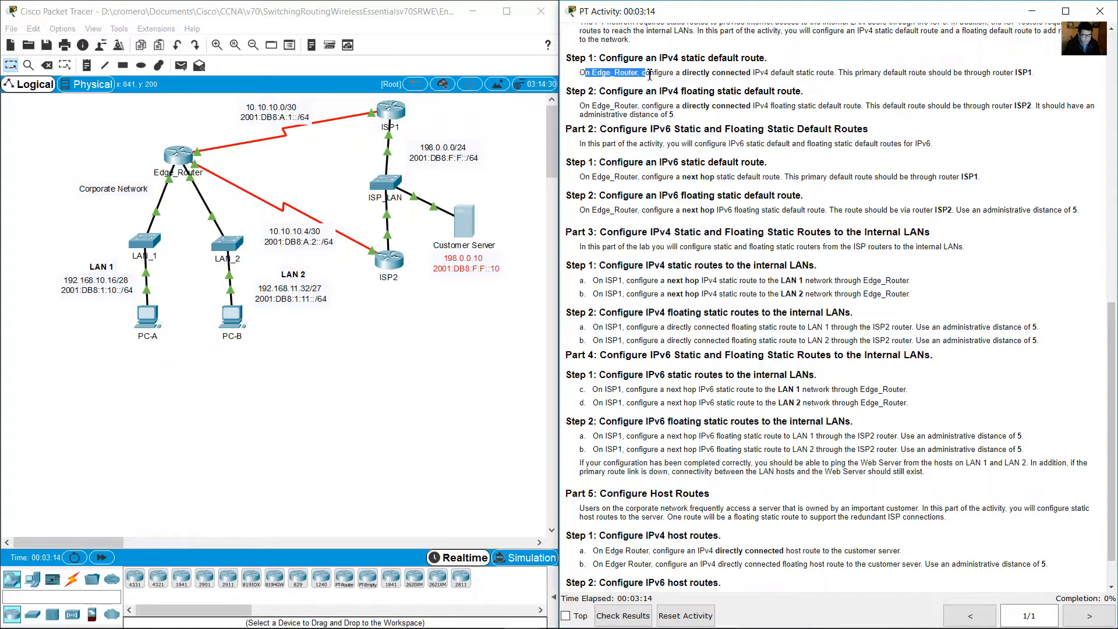
Step: Open the Edge_Router command line and fit its window below the routers in the topology diagram
left_click(175, 160)
left_click_drag(462, 142, 82, 285)
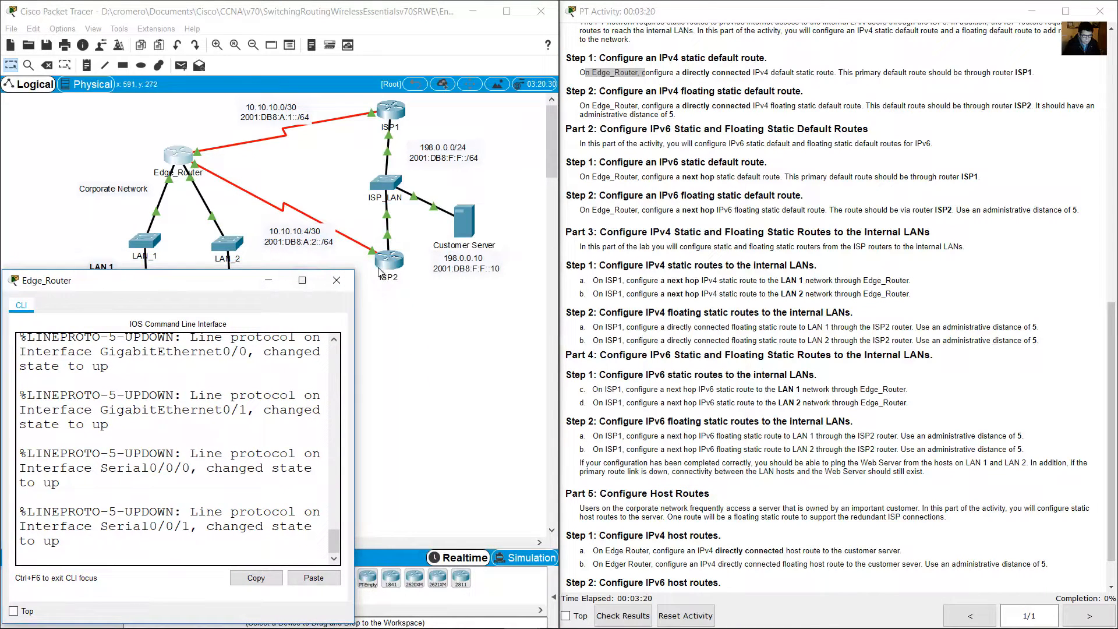
left_click_drag(354, 270, 560, 339)
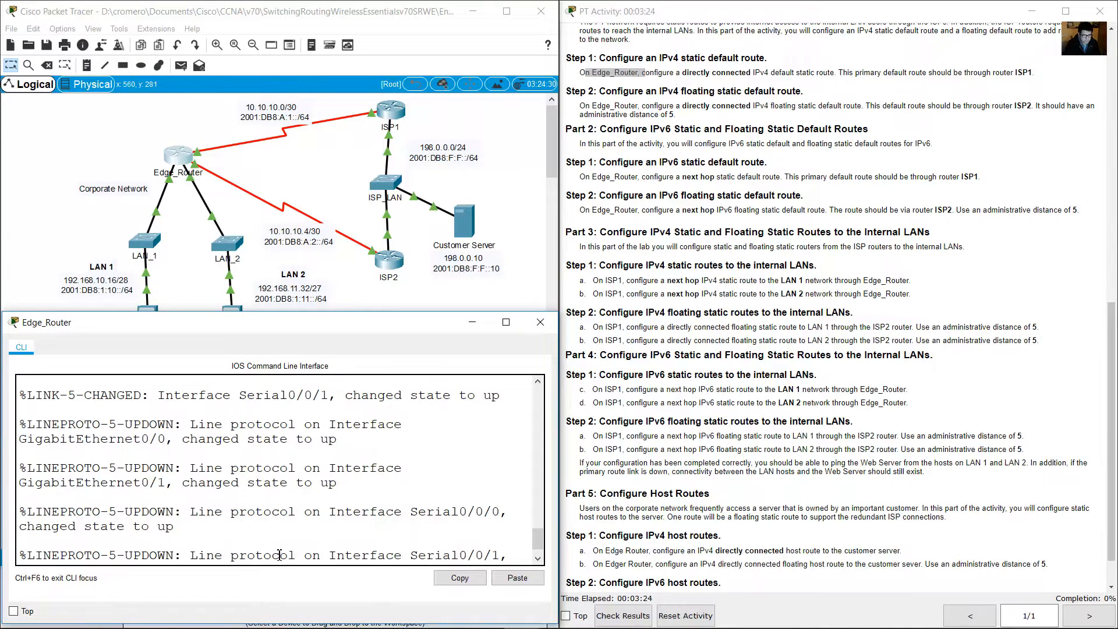
Step: Enter privileged EXEC mode and then global configuration mode on Edge_Router with en and conf term
left_click(656, 76)
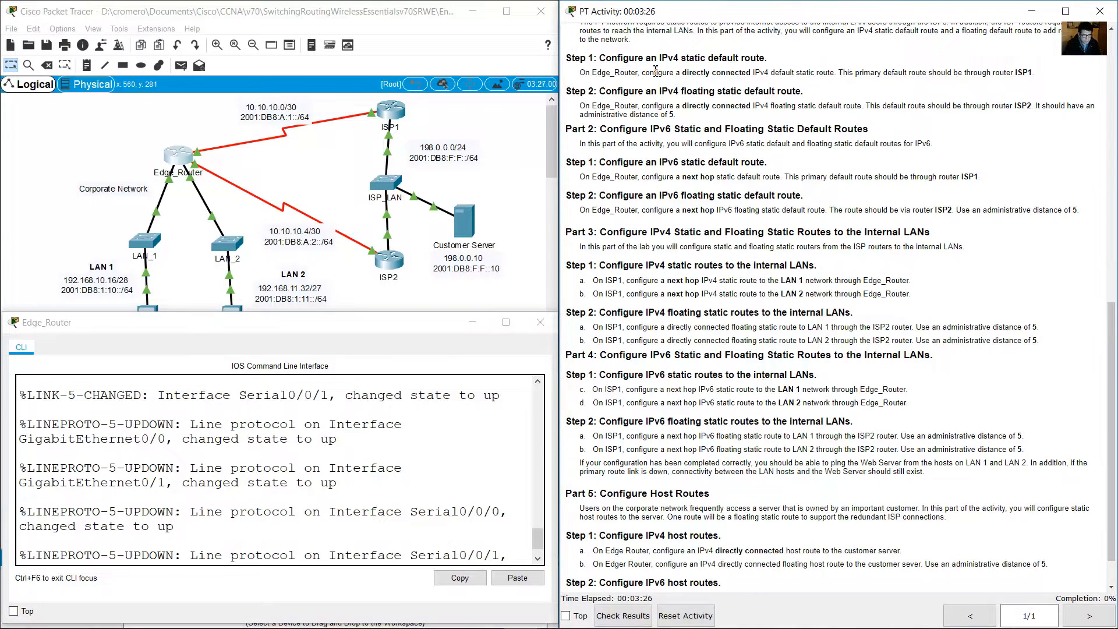
left_click_drag(668, 68, 827, 73)
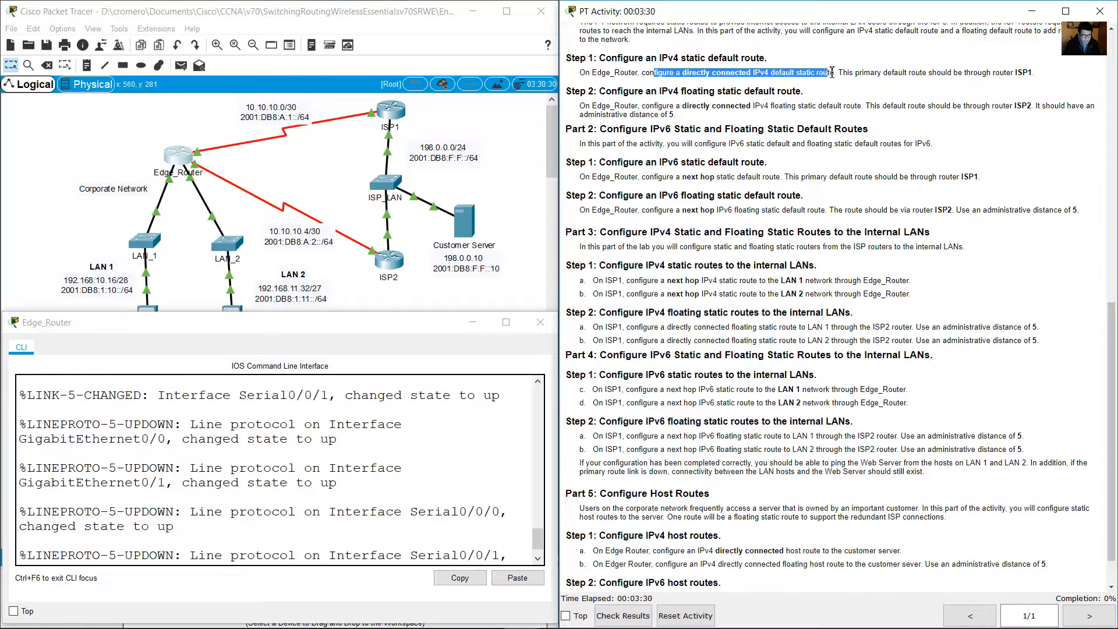
scroll(349, 458, "down", 1)
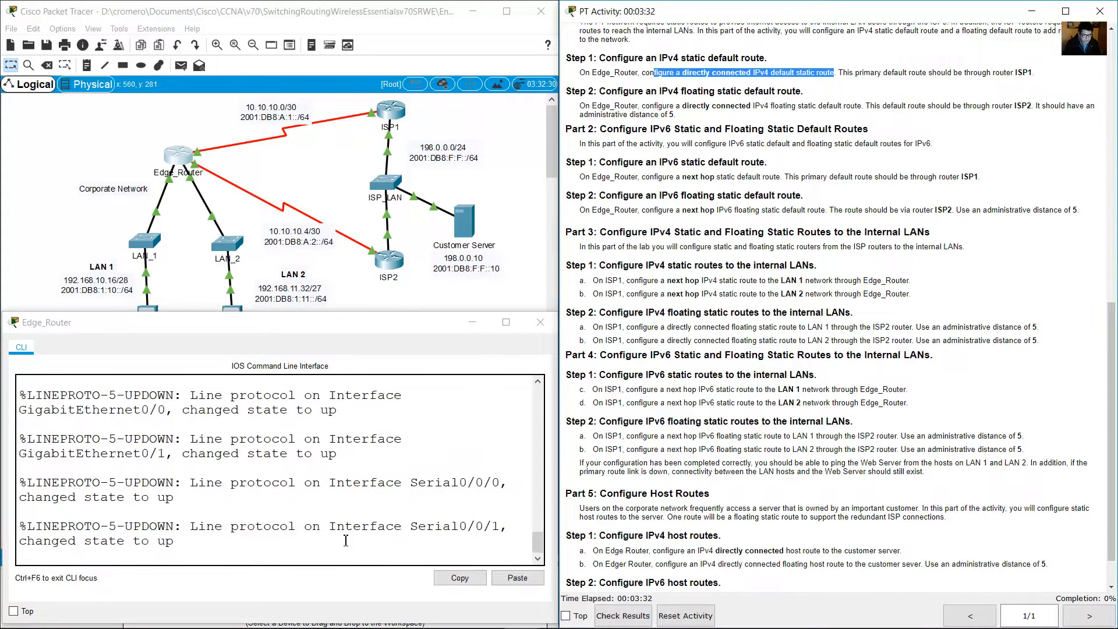
left_click(343, 542)
key("Return")
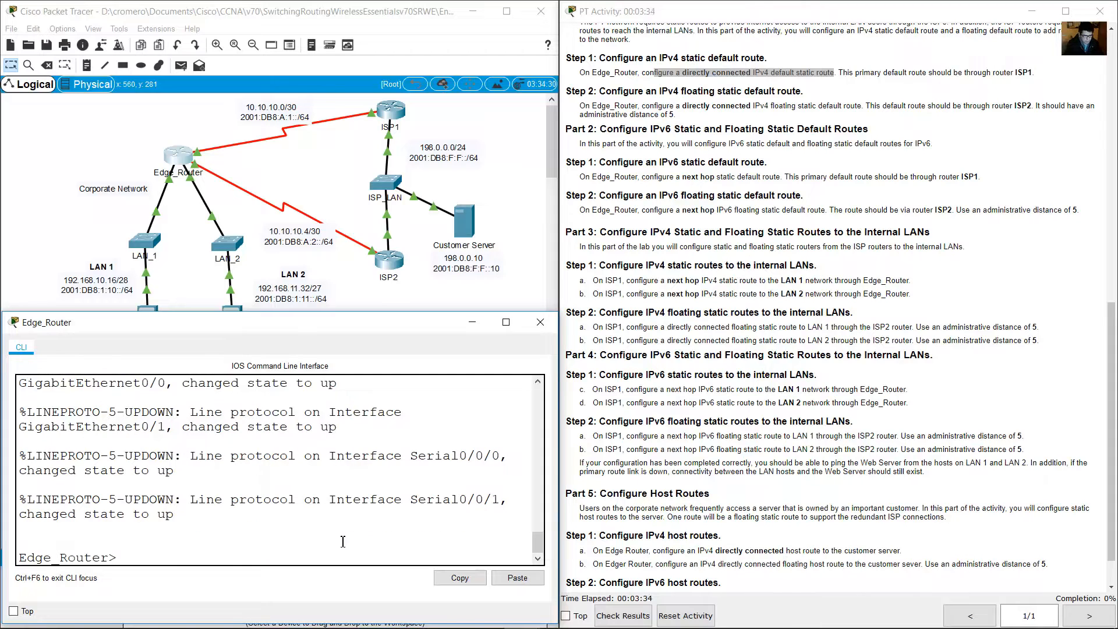
type("en")
key("Return")
type("conf term")
key("Return")
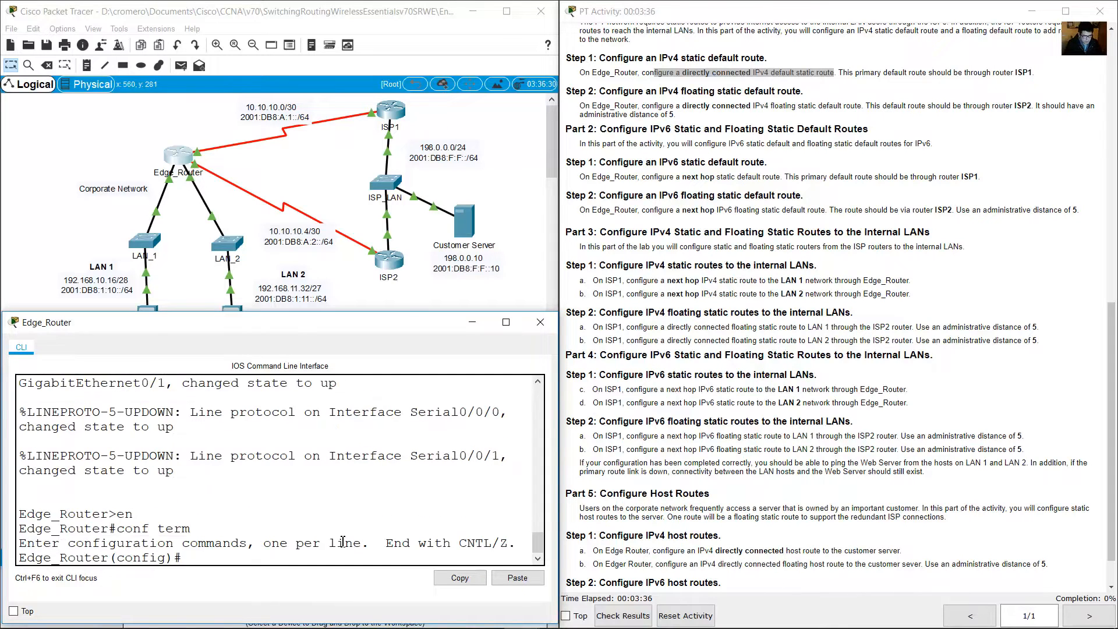
left_click_drag(201, 561, 17, 558)
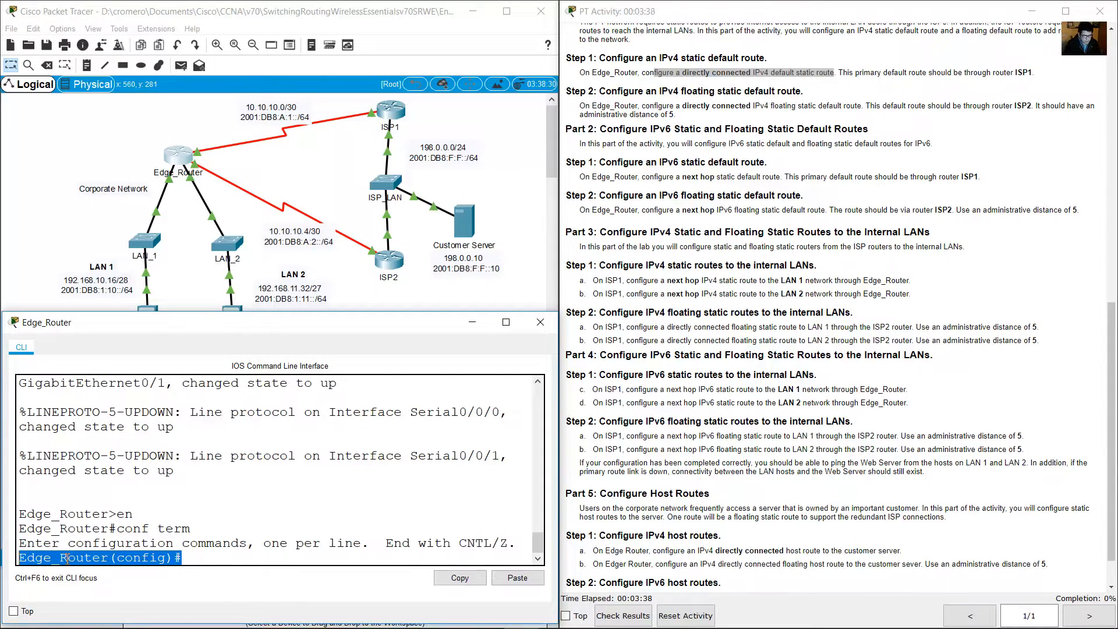
Step: Begin the IPv4 default route command on Edge_Router with ip route 0.0.0.0 0.0.0.0, leaving the exit interface open
left_click(771, 84)
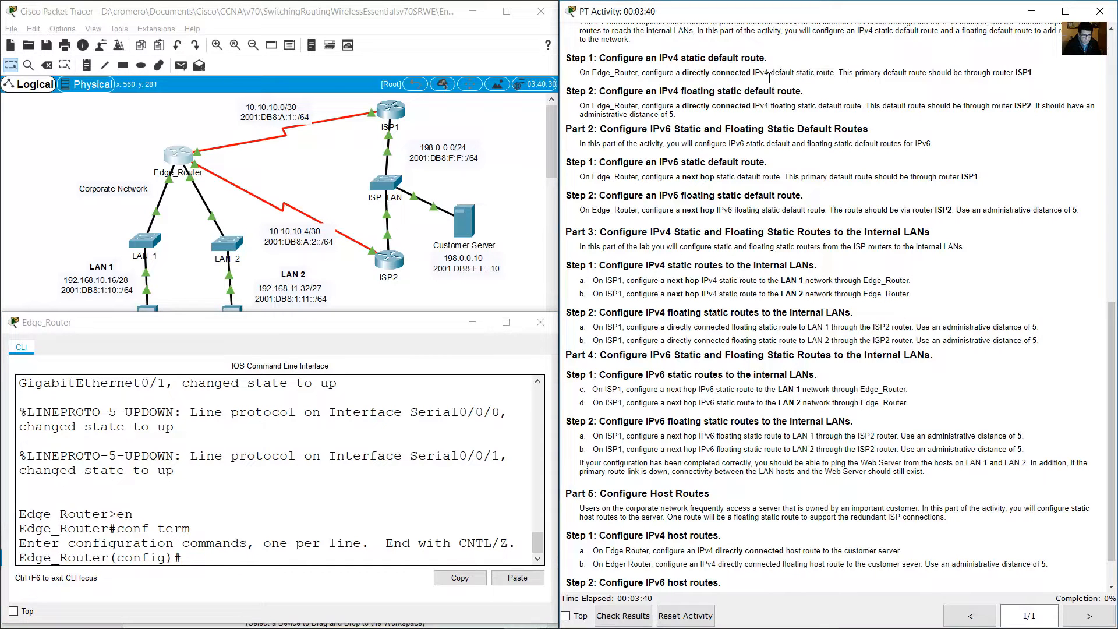
left_click_drag(779, 72, 834, 73)
left_click(386, 553)
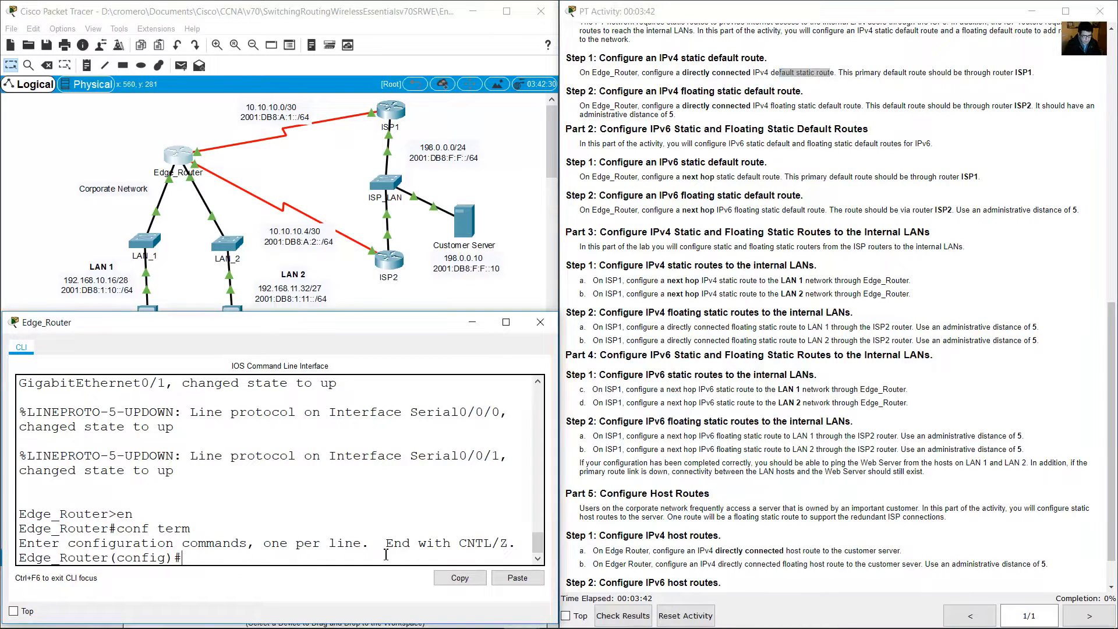
type("ip route 0.0.0.0 0.0.0.0")
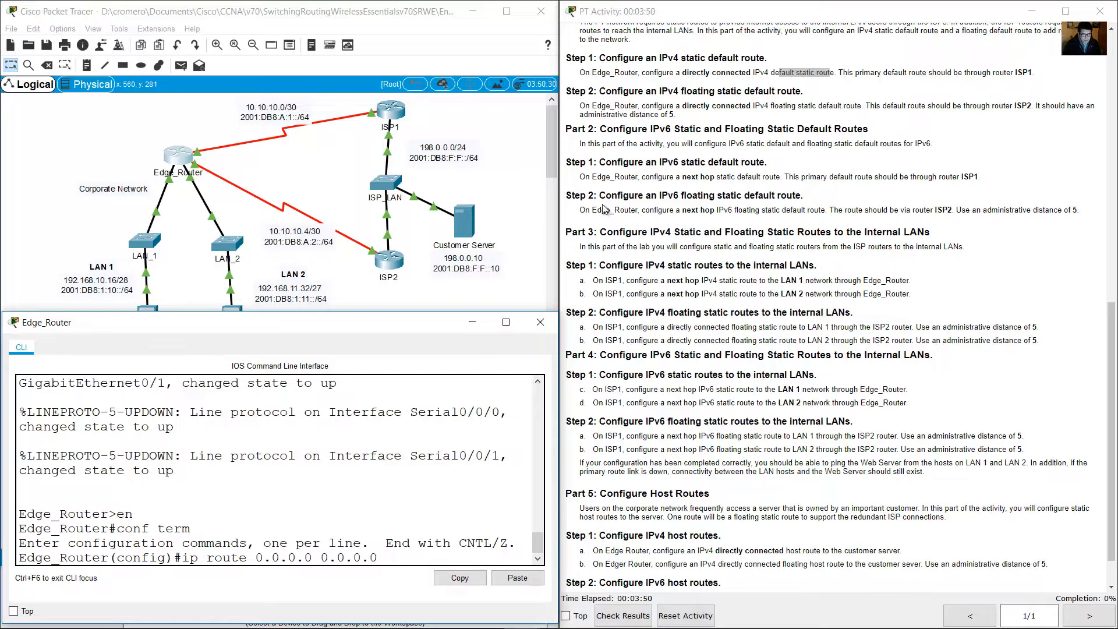
Step: Check the Step 1 requirements and identify in the topology which Edge_Router interface connects directly to ISP1
left_click_drag(687, 72, 755, 72)
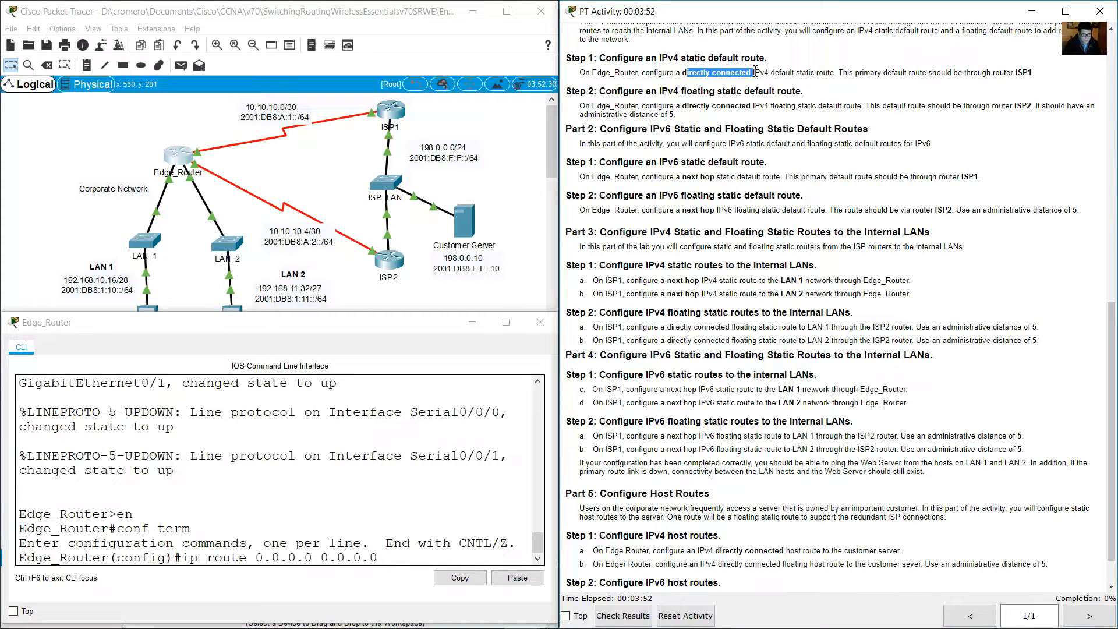
left_click(816, 79)
left_click_drag(847, 72, 1041, 74)
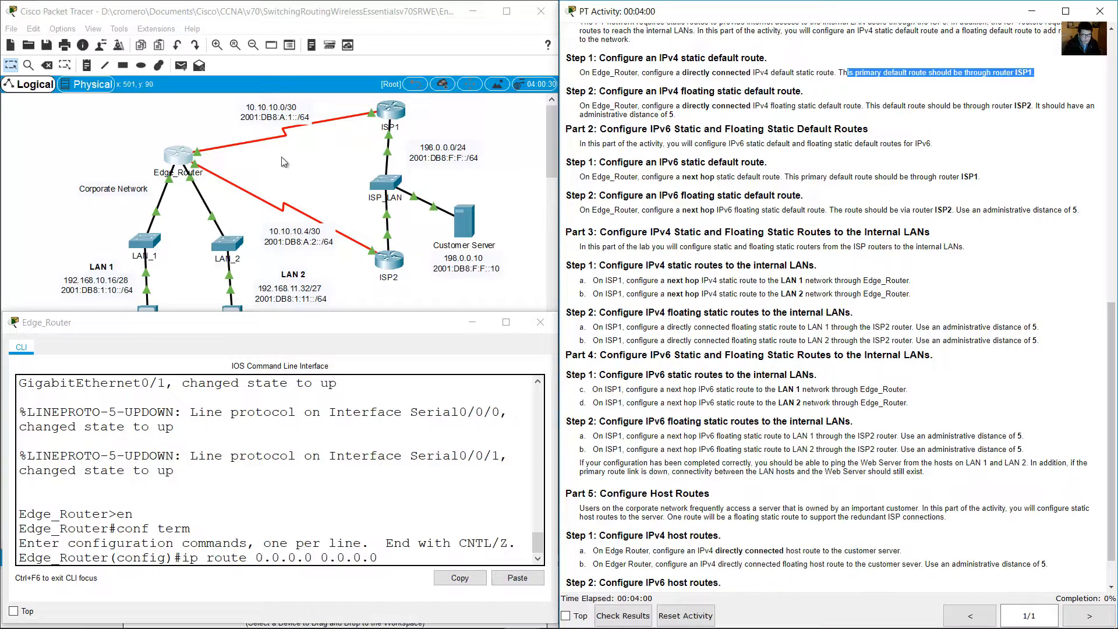
left_click(156, 138)
left_click_drag(137, 117, 232, 165)
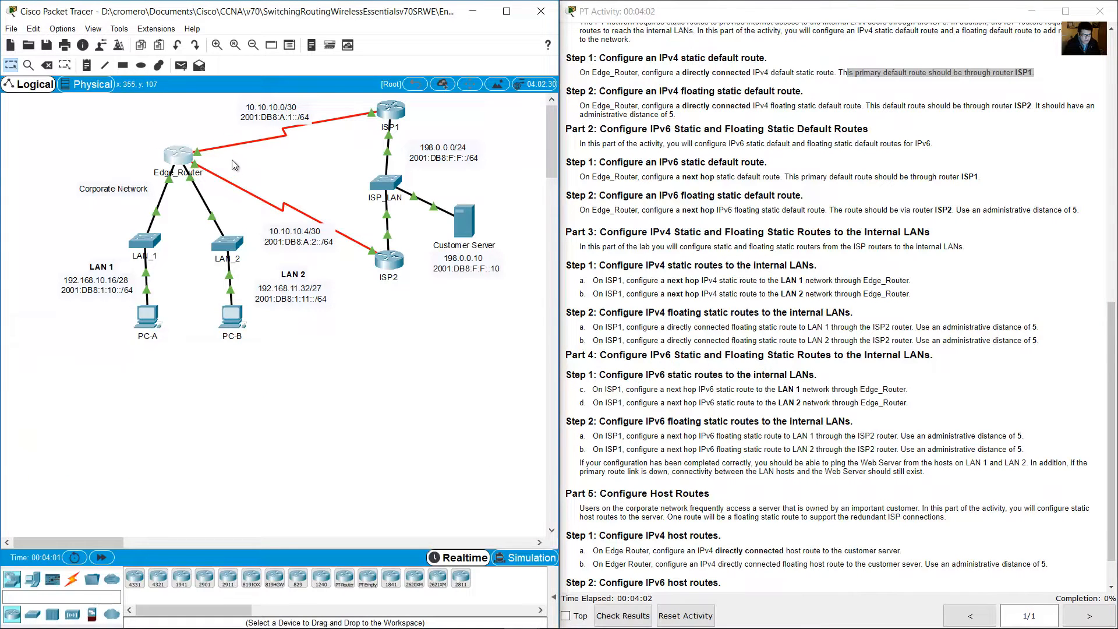
left_click(947, 69)
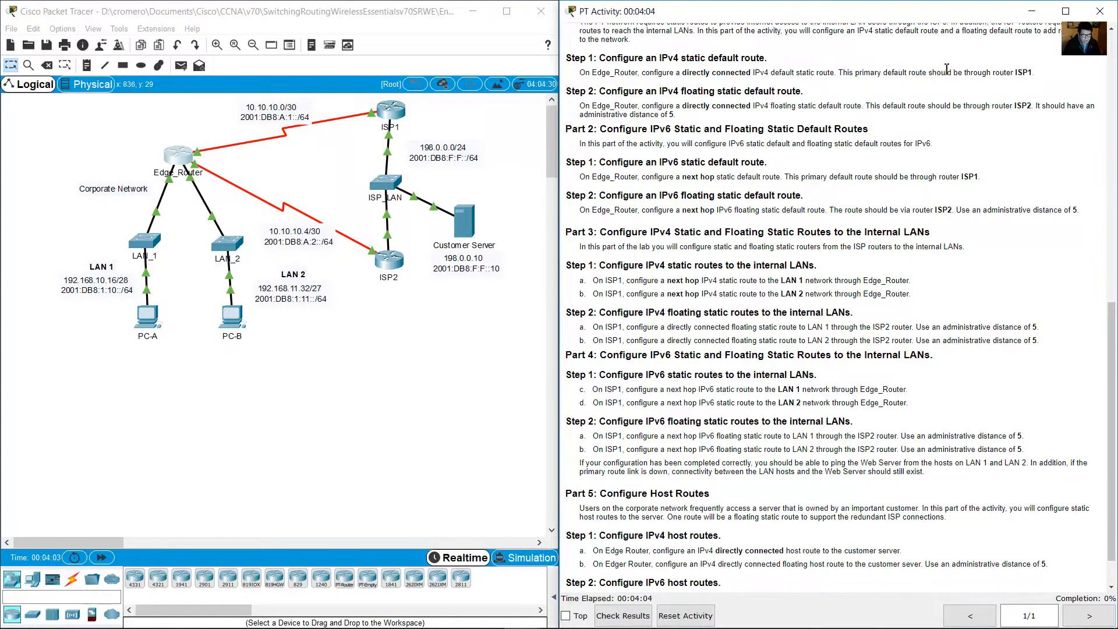
left_click_drag(973, 75, 1036, 74)
left_click_drag(488, 127, 337, 100)
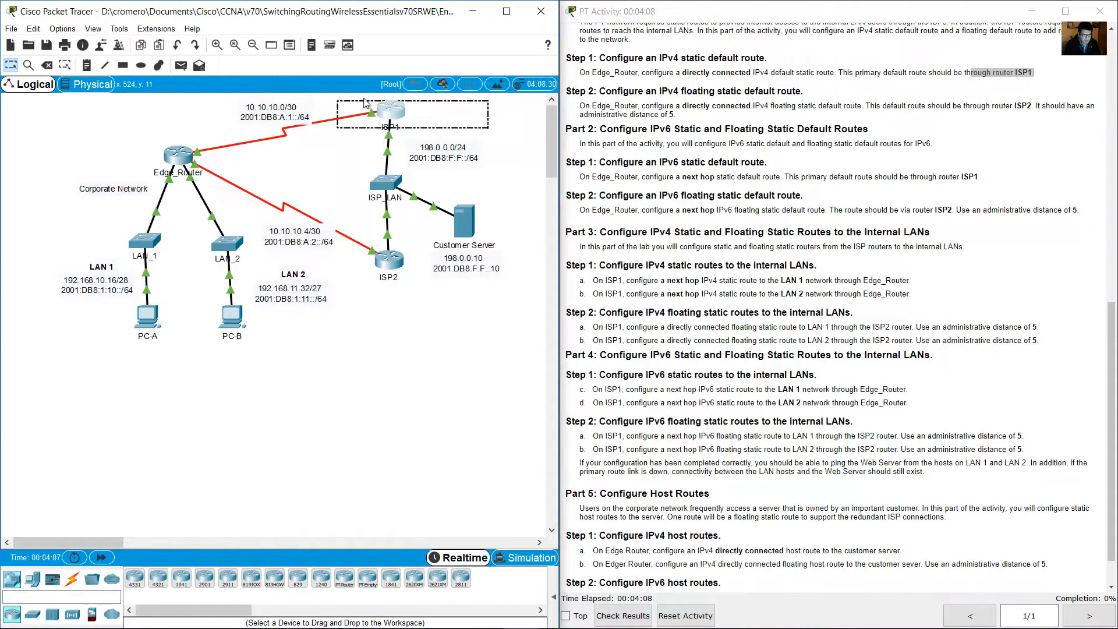
left_click(882, 63)
left_click_drag(678, 72, 752, 72)
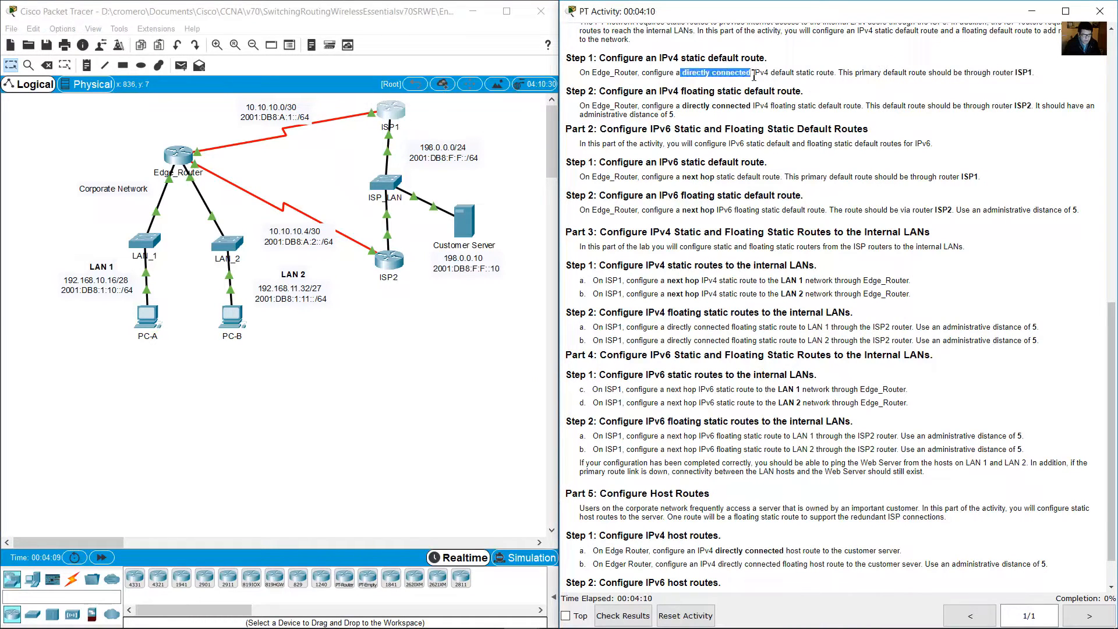
left_click_drag(336, 167, 277, 153)
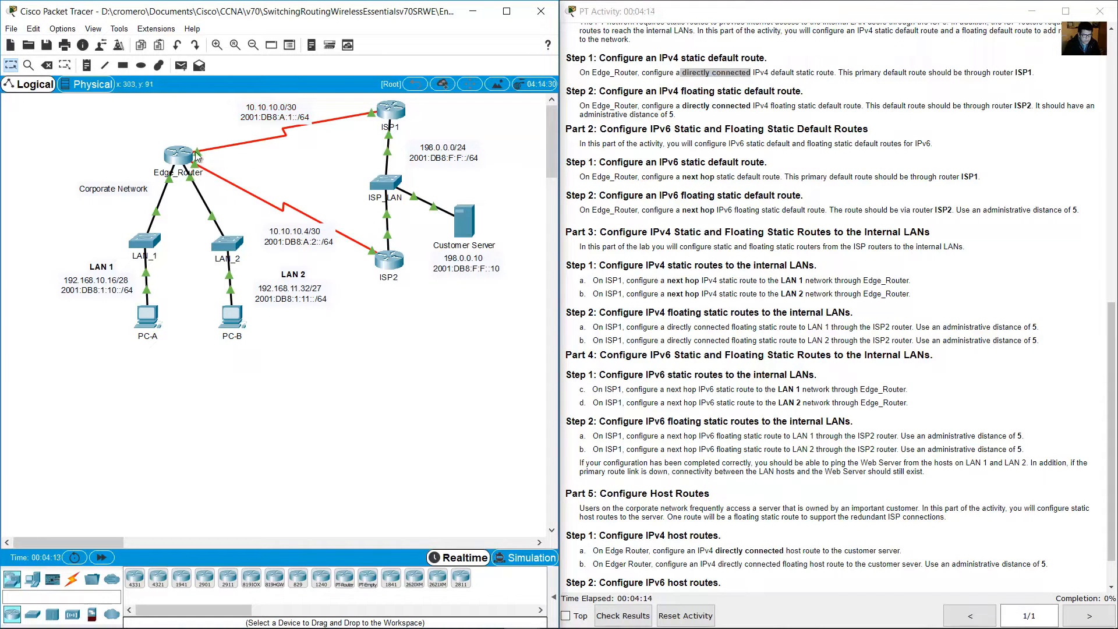
mouse_move(200, 156)
left_click(687, 75)
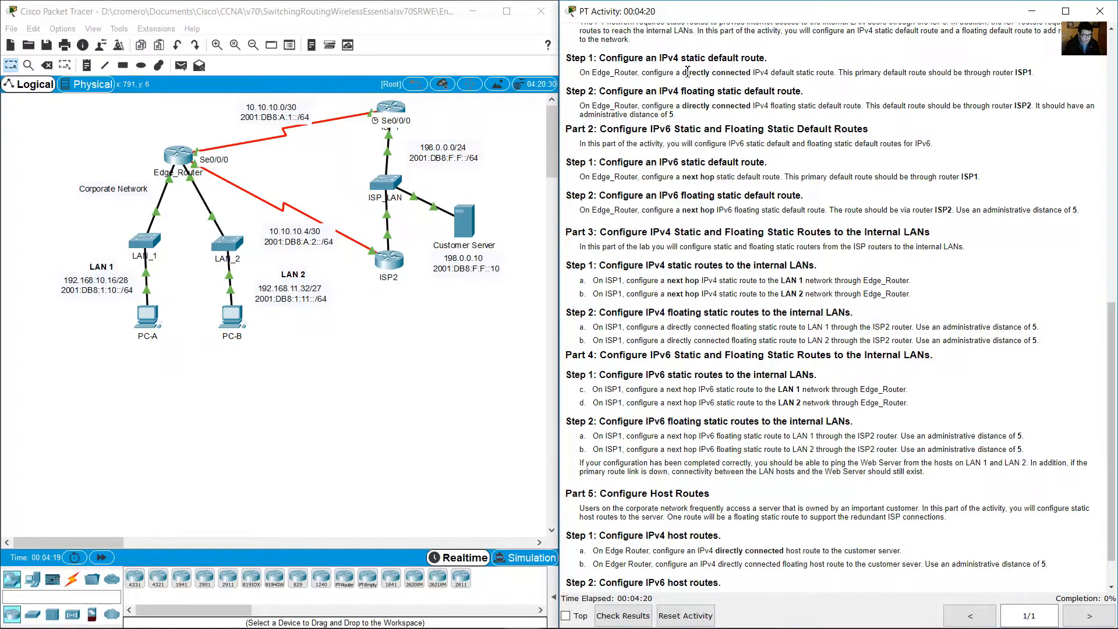
left_click_drag(687, 72, 757, 73)
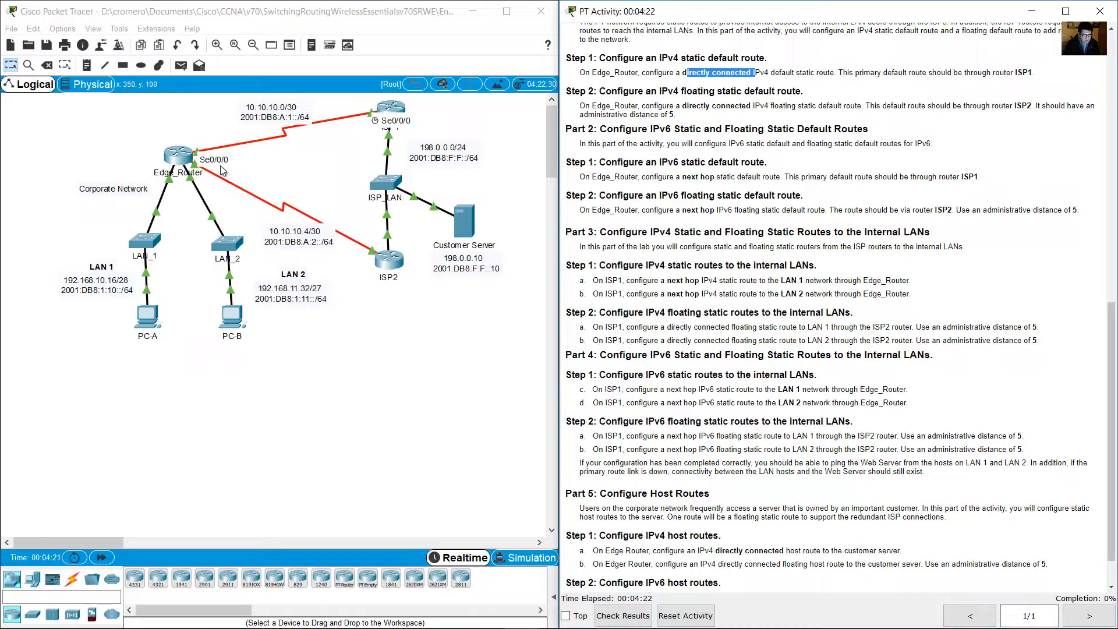
Step: Complete the Edge_Router default route command with s0/0/0 as the exit interface and submit it
left_click(188, 159)
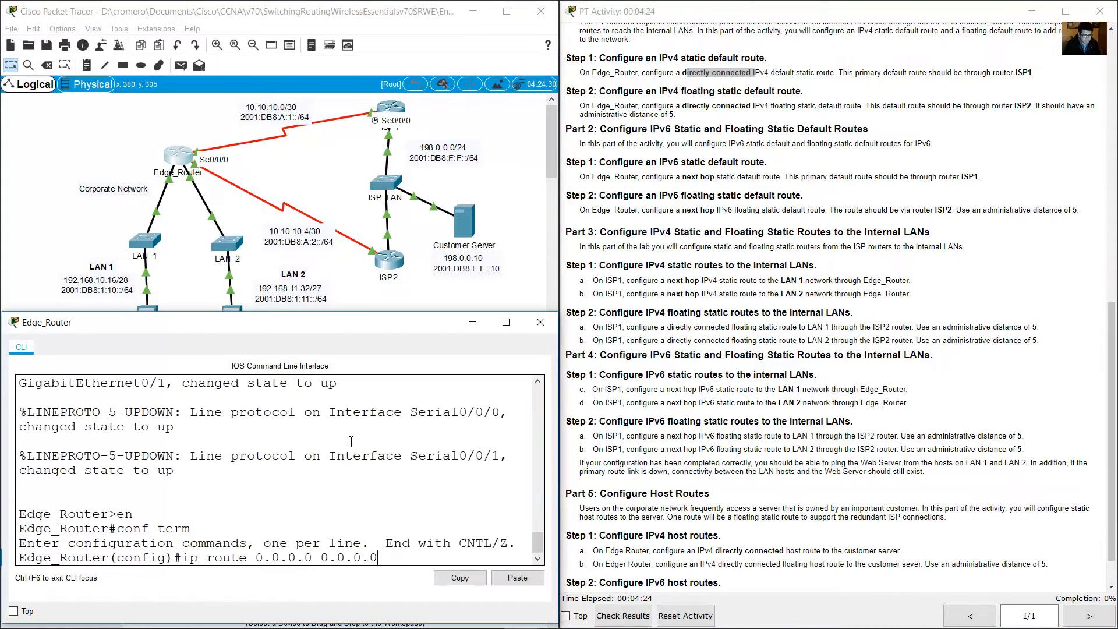
type("s0/0/0")
key("Return")
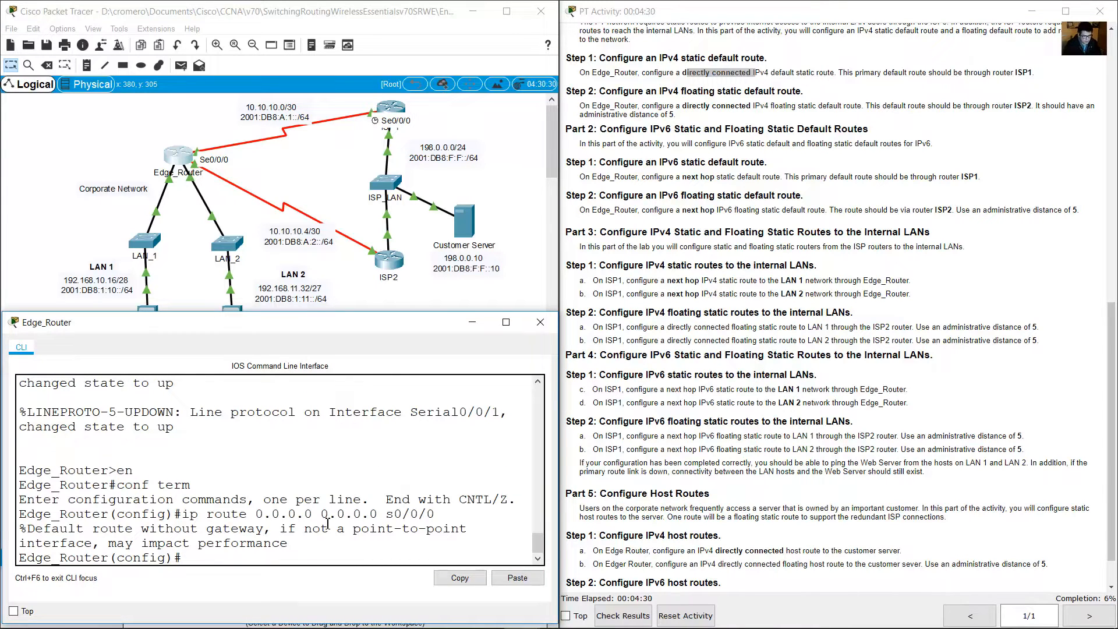
left_click_drag(281, 544, 20, 528)
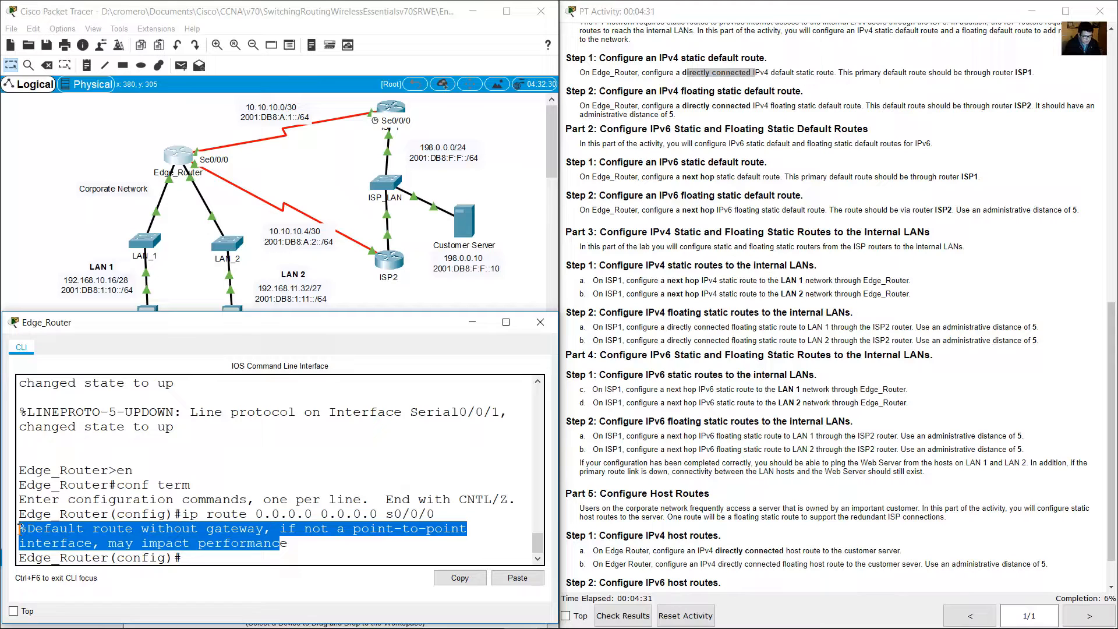
left_click(233, 557)
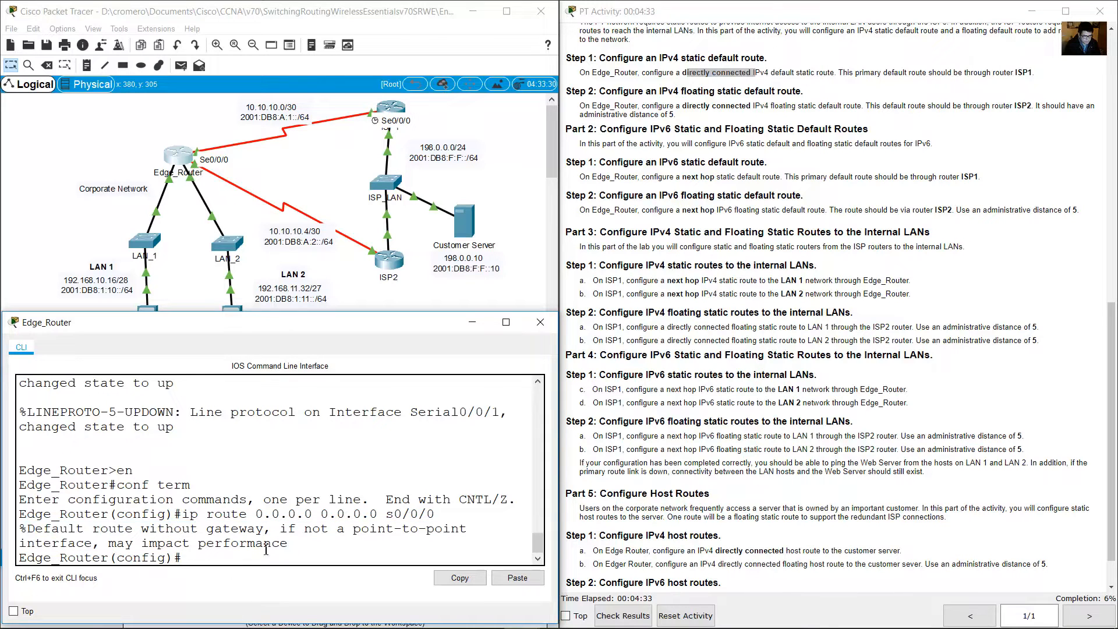
Step: Review Part 1 Step 2 and begin the IPv4 floating default route on Edge_Router with ip route 0.0.0.0 0.0.0.0
left_click(632, 96)
left_click_drag(602, 91, 806, 96)
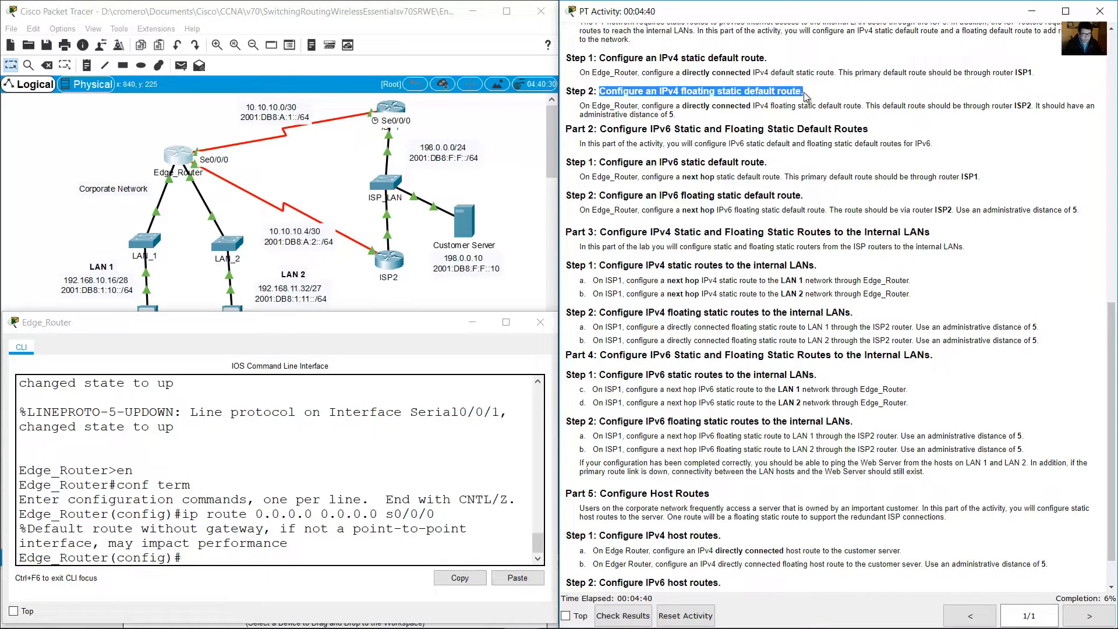
left_click(575, 113)
left_click_drag(579, 106, 864, 111)
left_click(650, 107)
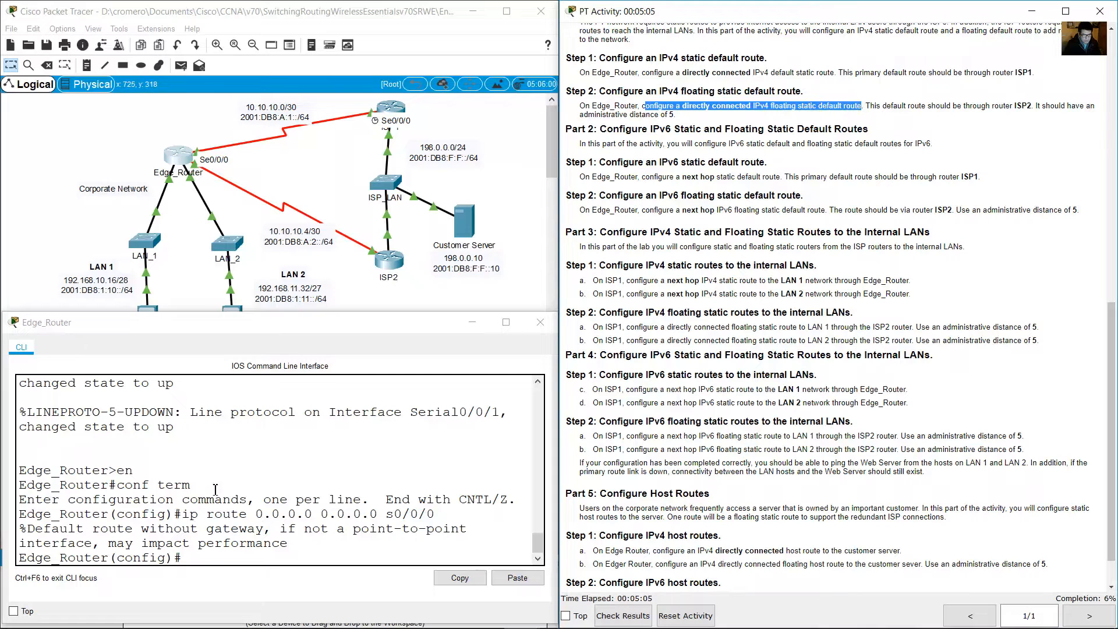
left_click(227, 562)
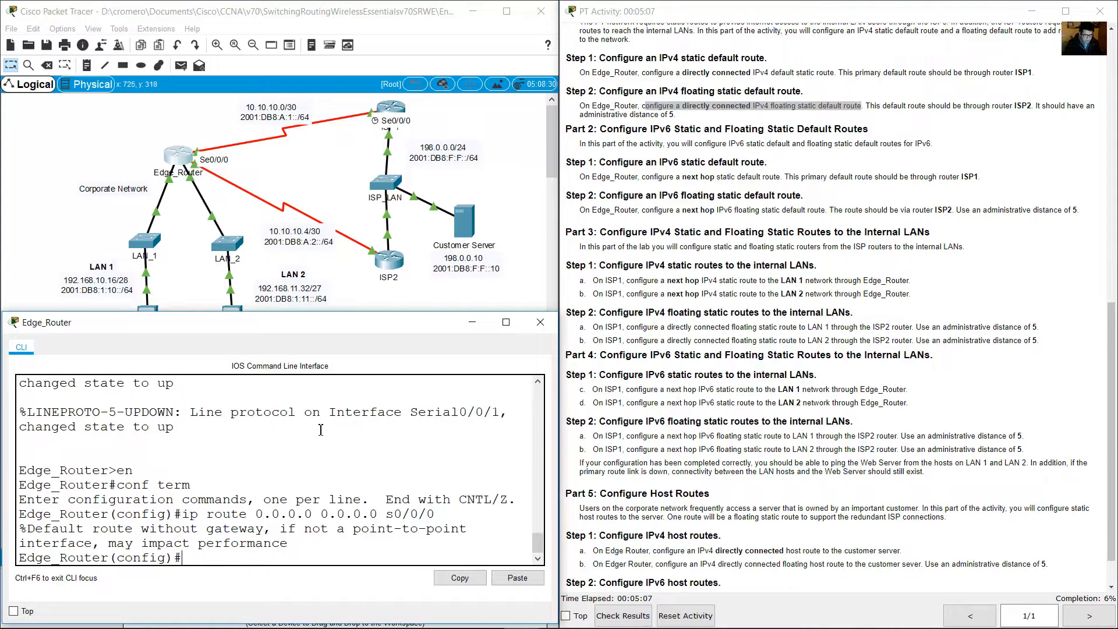
type("ip route 0.0.0.0 0.")
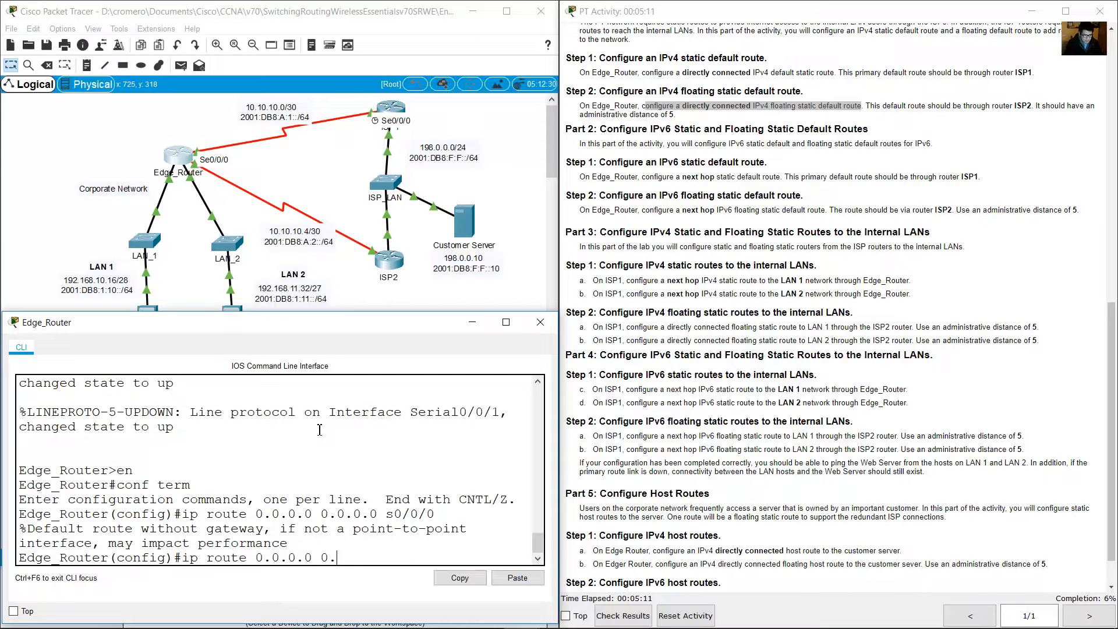
type("0.0.0")
Step: Check the Step 2 requirements and identify in the topology which Edge_Router interface connects directly to ISP2
left_click(688, 106)
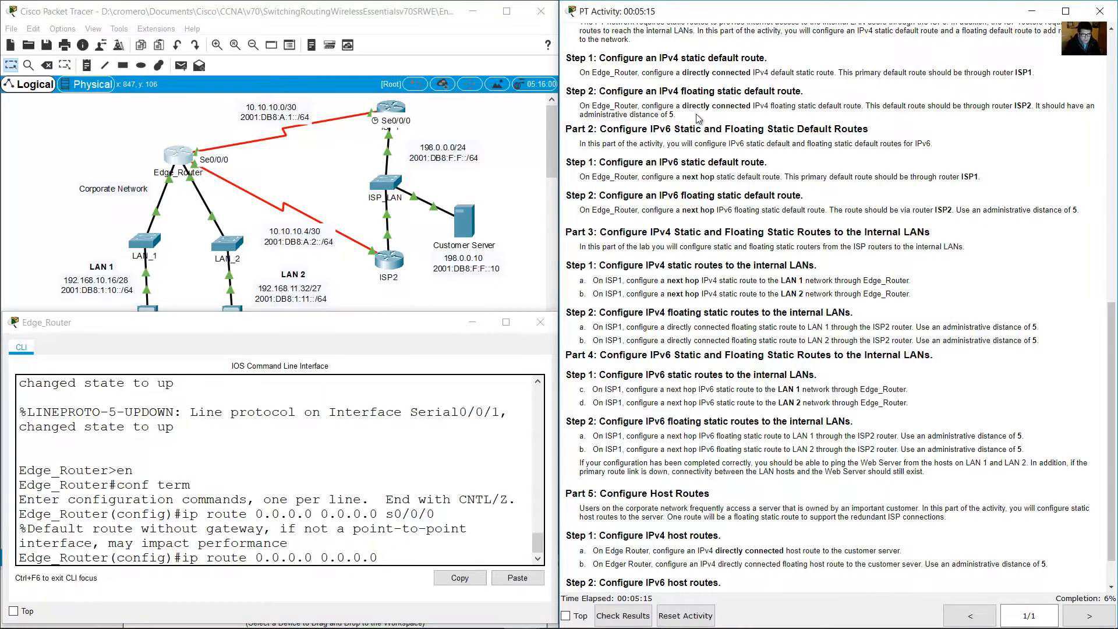
left_click_drag(692, 107, 760, 105)
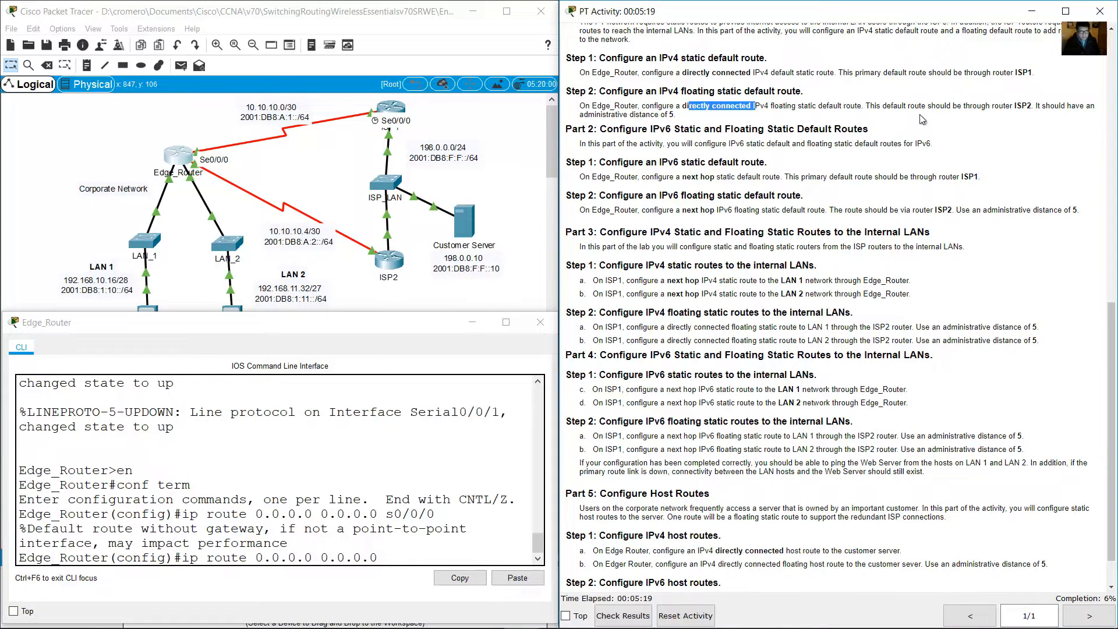
left_click_drag(868, 106, 1038, 108)
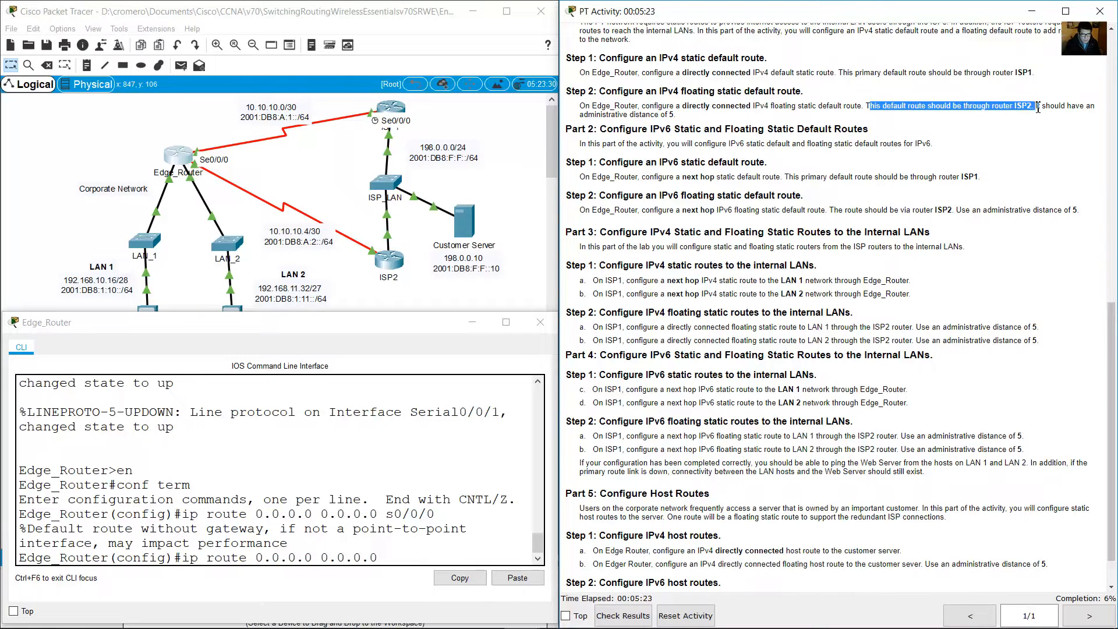
left_click(327, 263)
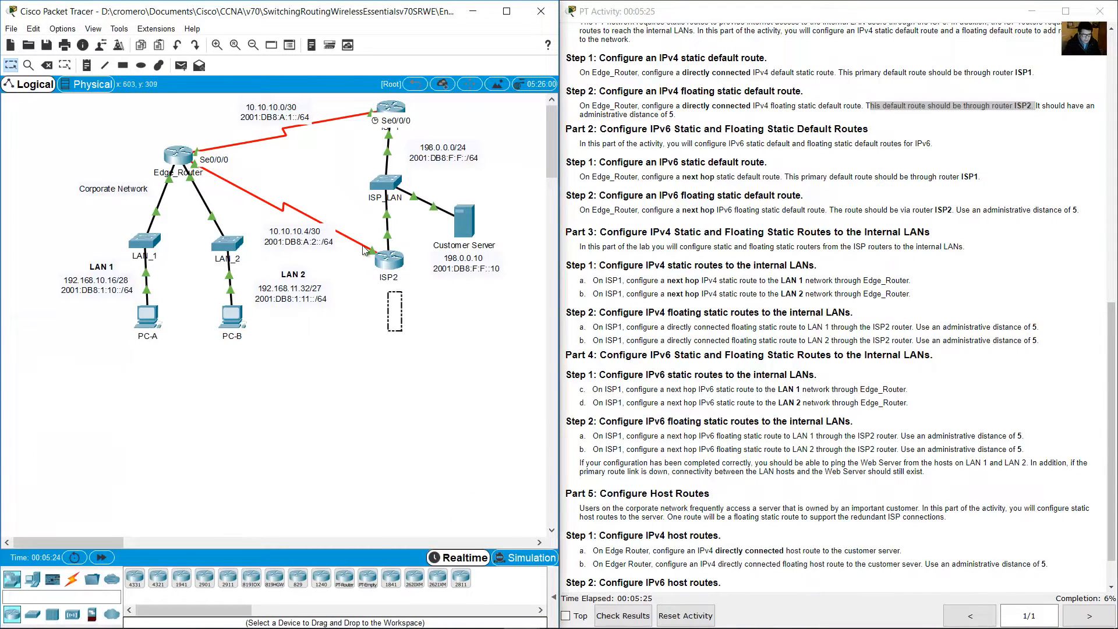
left_click_drag(132, 129, 206, 171)
left_click_drag(891, 107, 1031, 105)
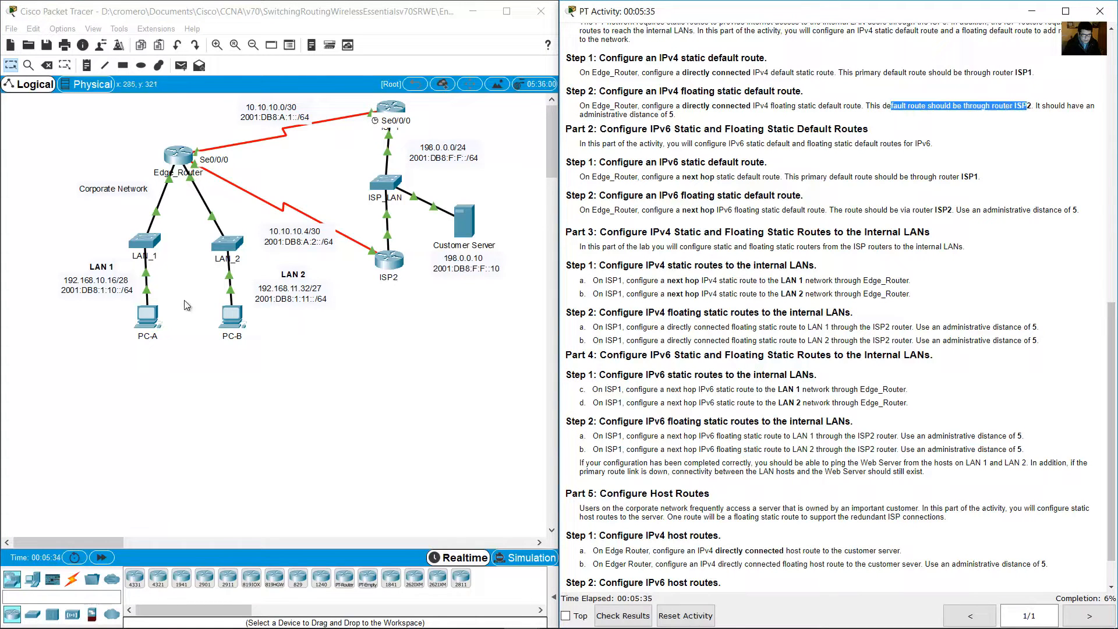
left_click(391, 325)
left_click_drag(442, 381, 386, 260)
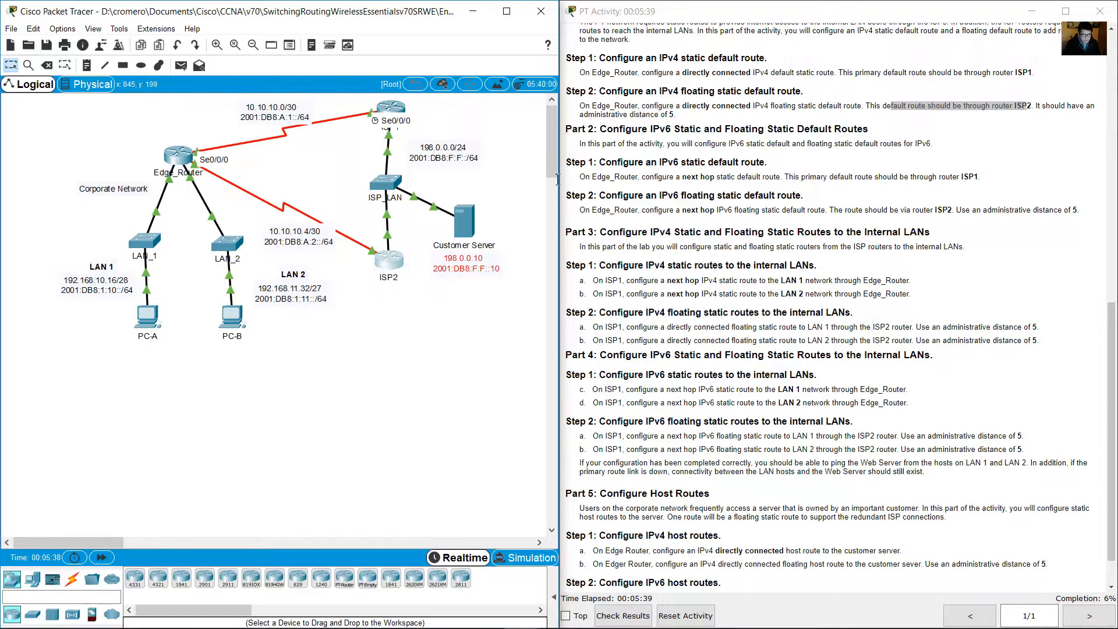
left_click_drag(321, 175, 290, 256)
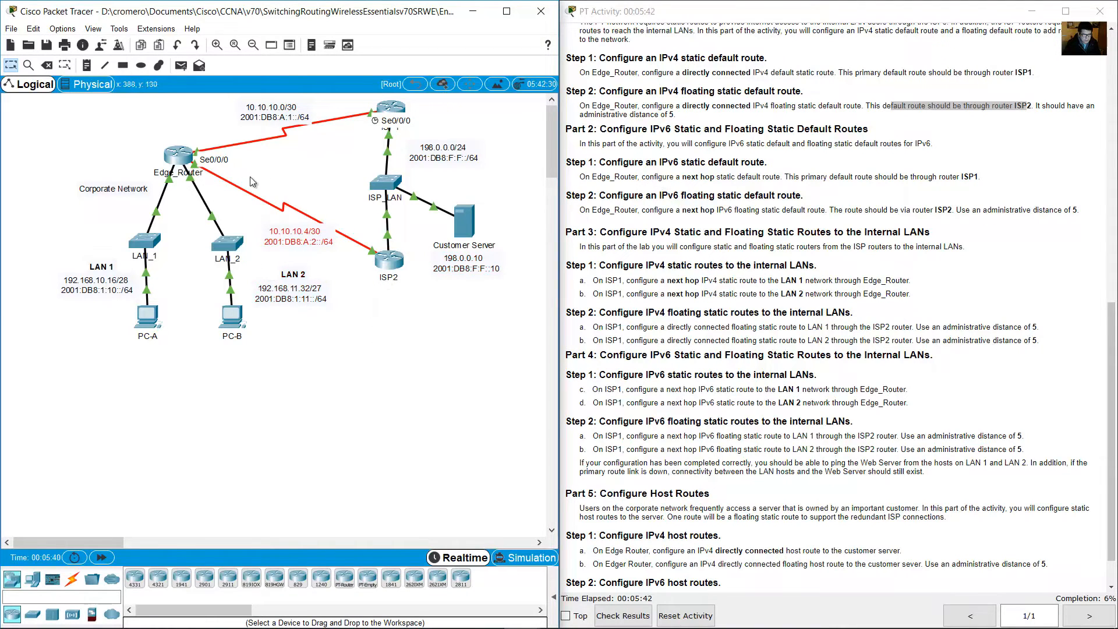
left_click(192, 160)
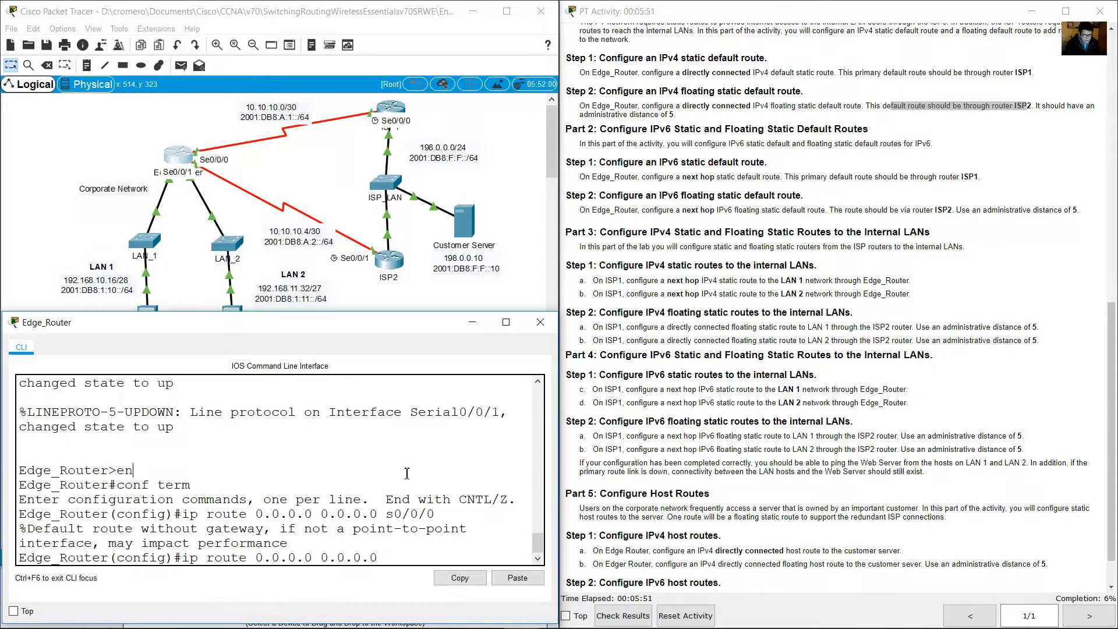
Step: Complete the Edge_Router floating default route with exit interface s0/0/1 and administrative distance 5, and submit it
type("s0/0/1")
left_click(1023, 124)
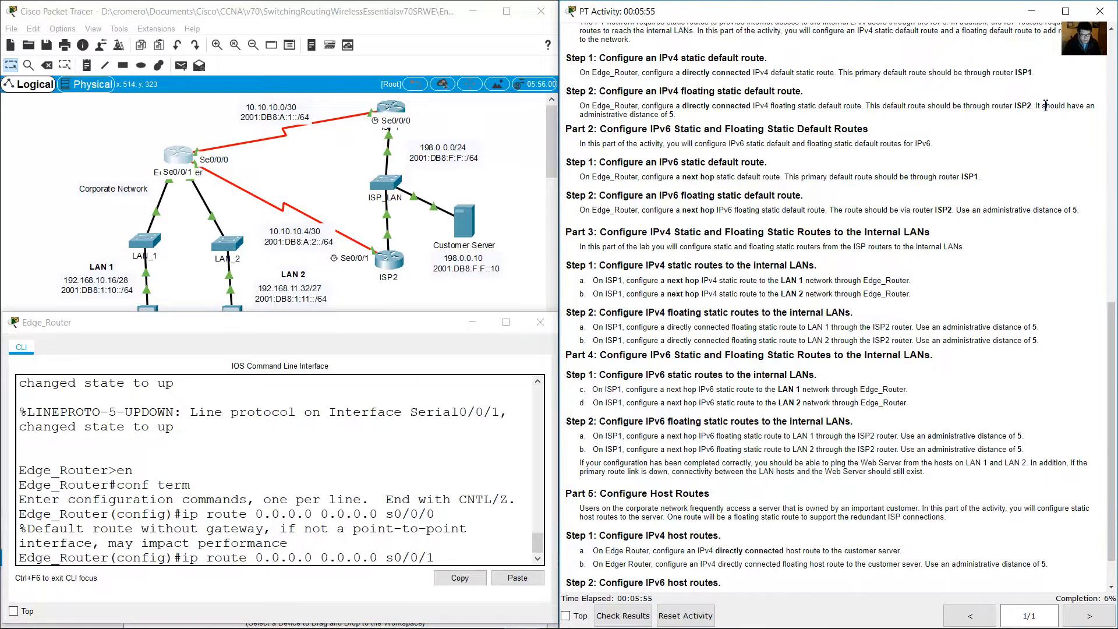
left_click_drag(1034, 107, 687, 119)
left_click(486, 556)
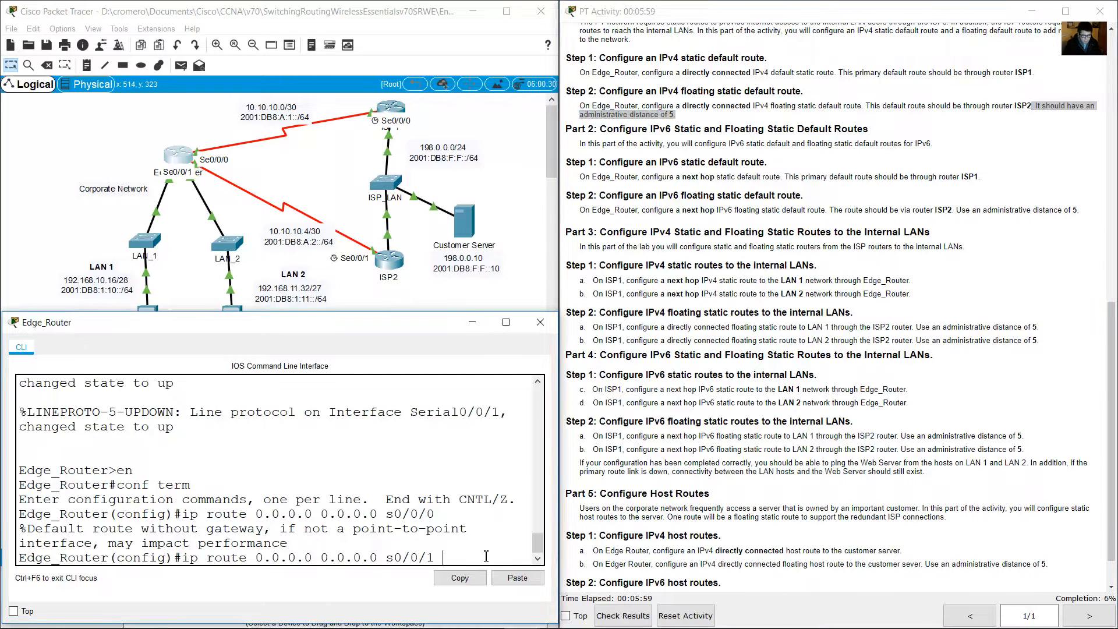
type("5")
key("Return")
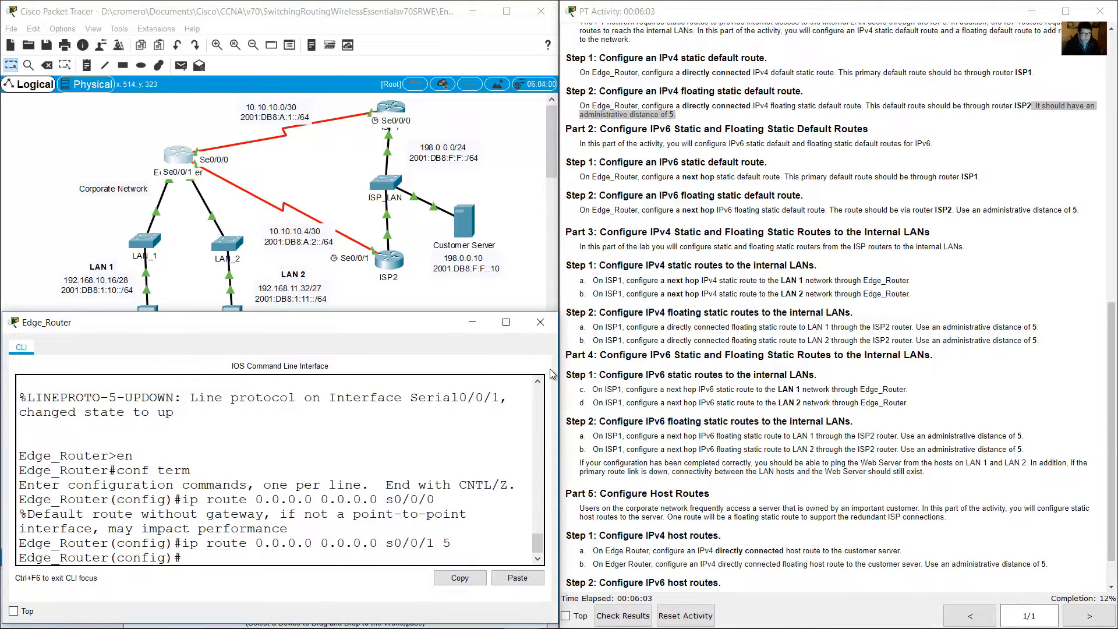
Step: Review the Part 2 Step 1 instructions for the IPv6 static default route and check which router and route type they require
double_click(446, 545)
left_click(767, 107)
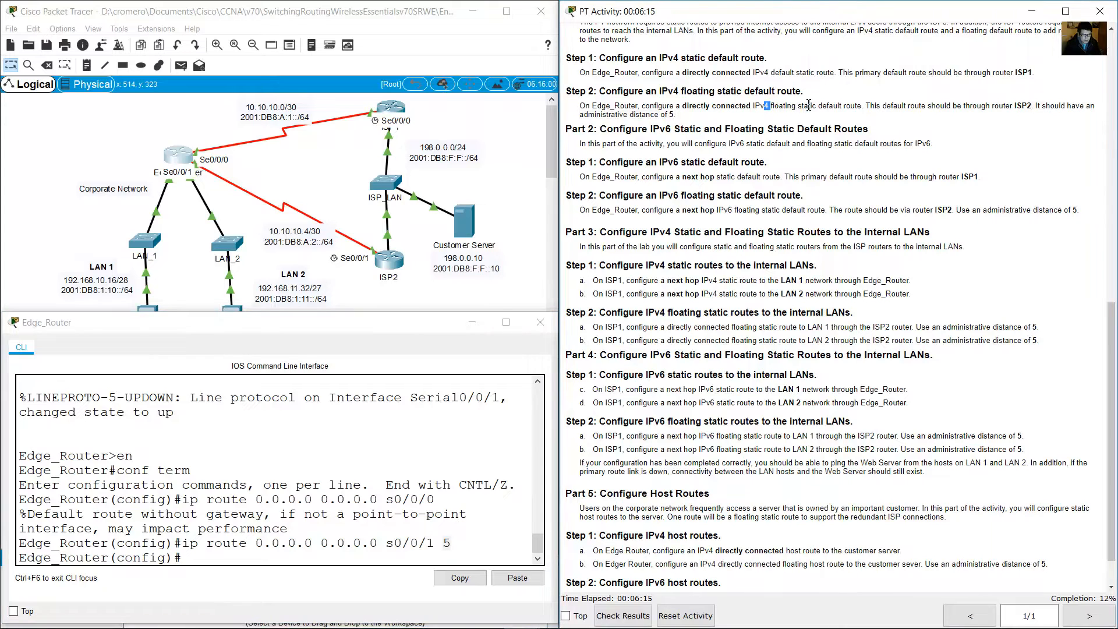
mouse_move(803, 103)
left_mouse_down()
mouse_move(844, 106)
mouse_move(802, 114)
left_mouse_up()
left_click(806, 205)
scroll(806, 205, "down", 1)
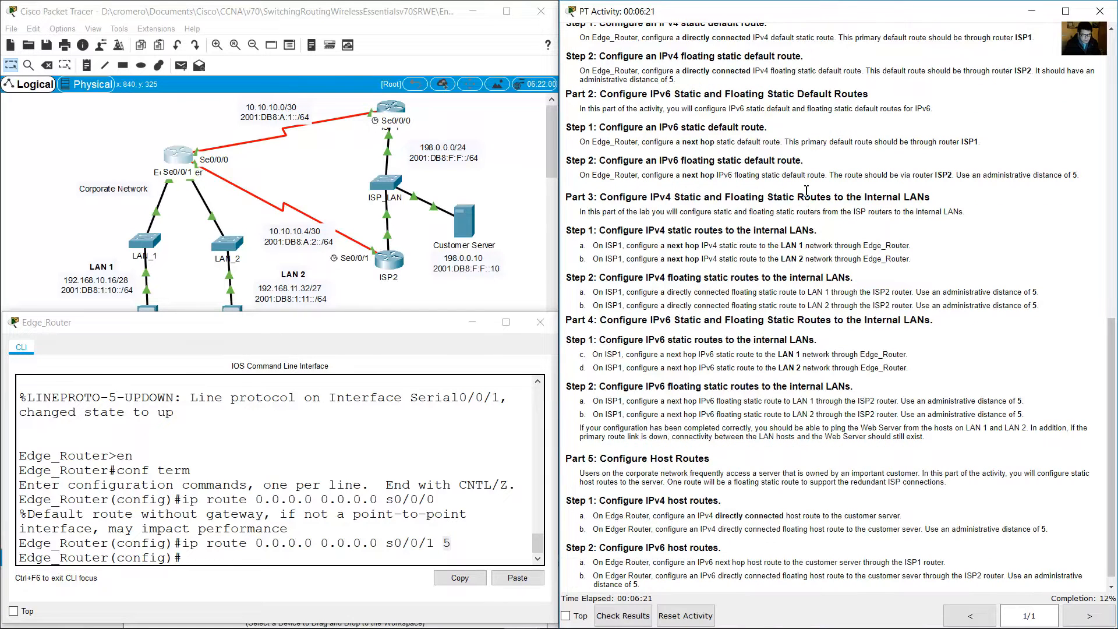
left_click_drag(601, 96, 873, 100)
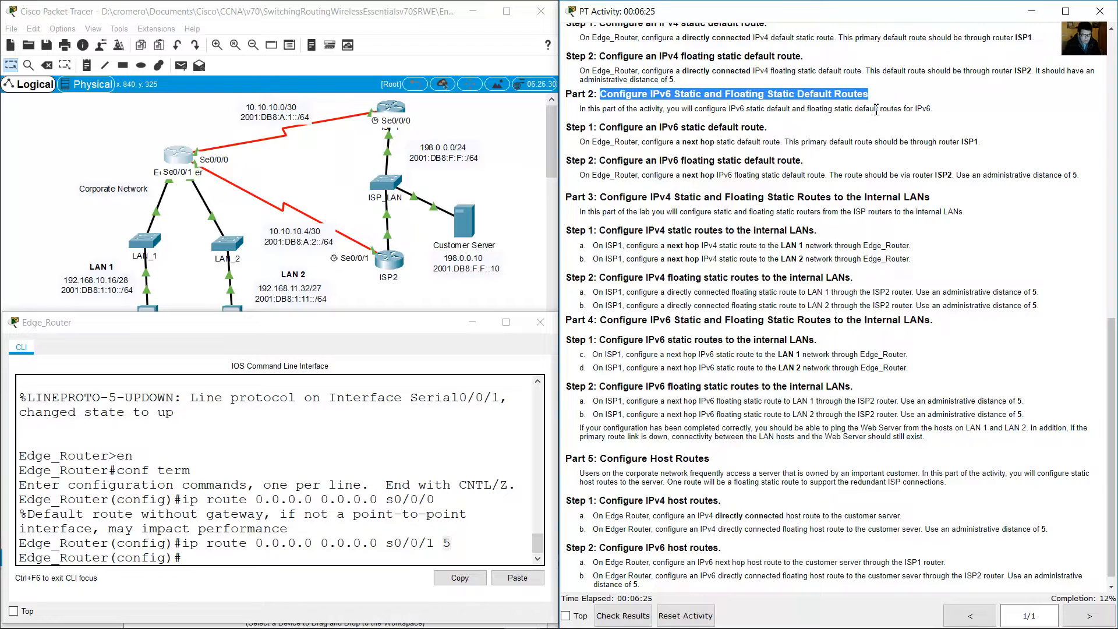
scroll(876, 110, "down", 1)
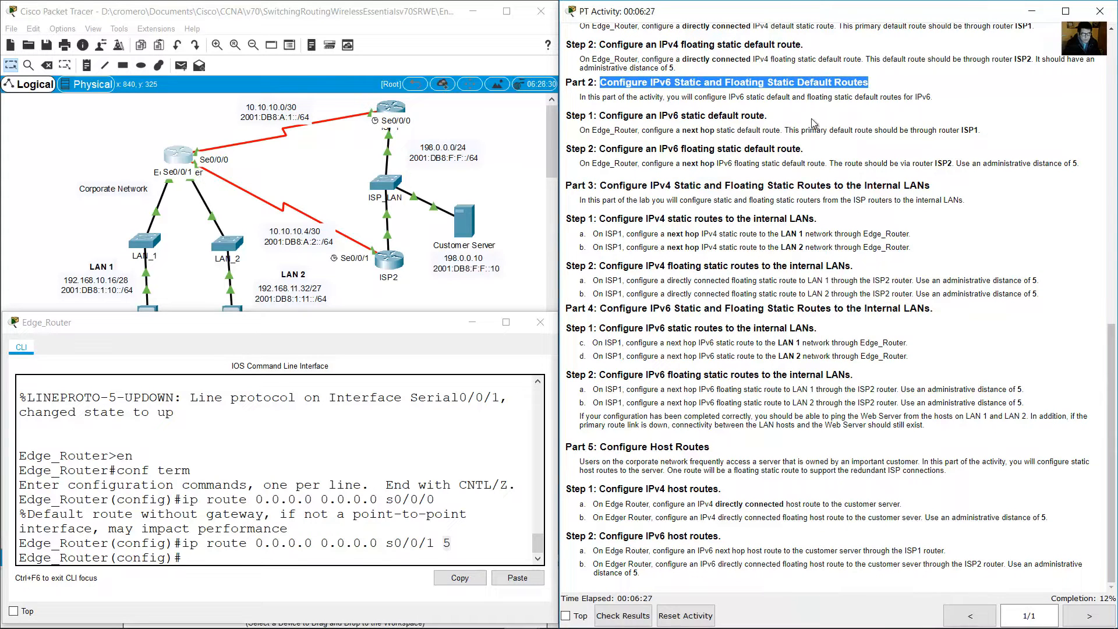
left_click_drag(605, 117, 768, 118)
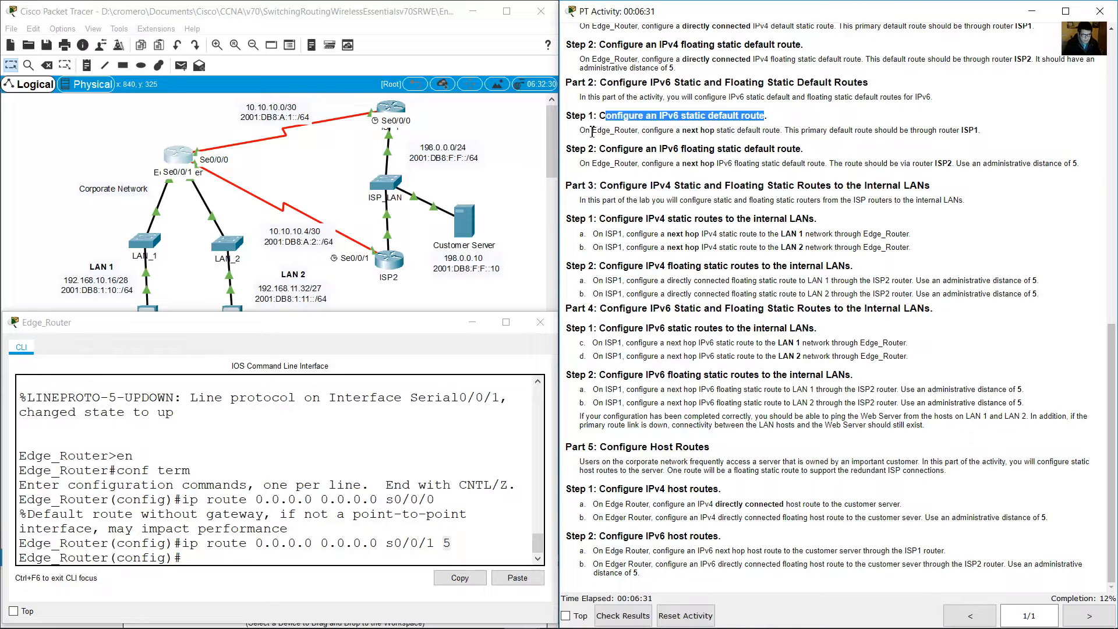
left_click_drag(590, 132, 639, 133)
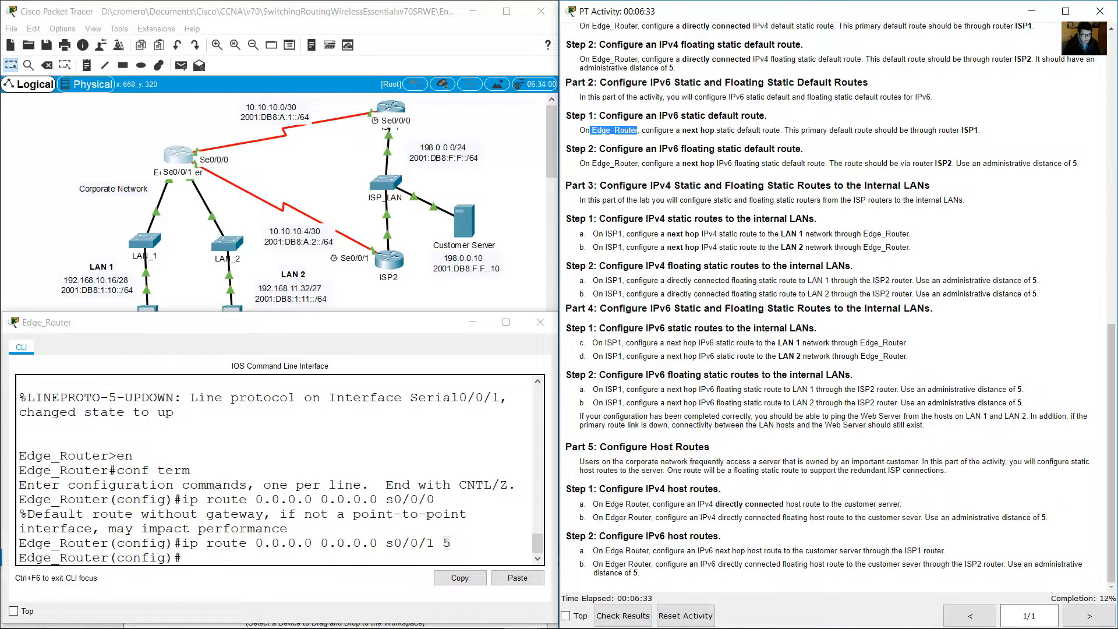
left_click_drag(26, 559, 109, 558)
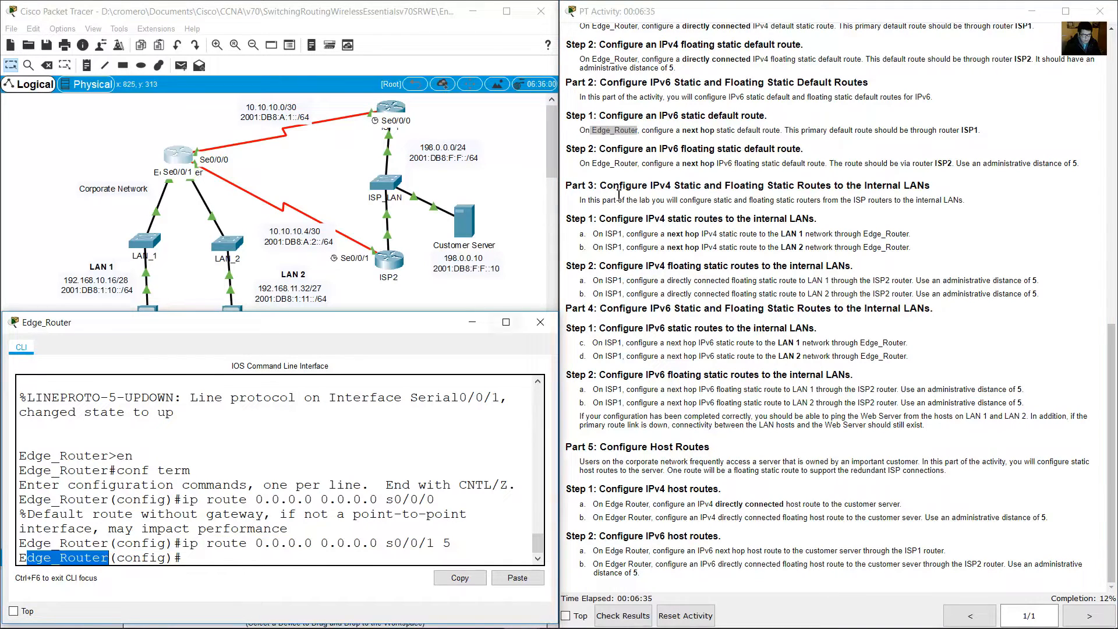
left_click(672, 130)
left_click_drag(645, 131, 783, 131)
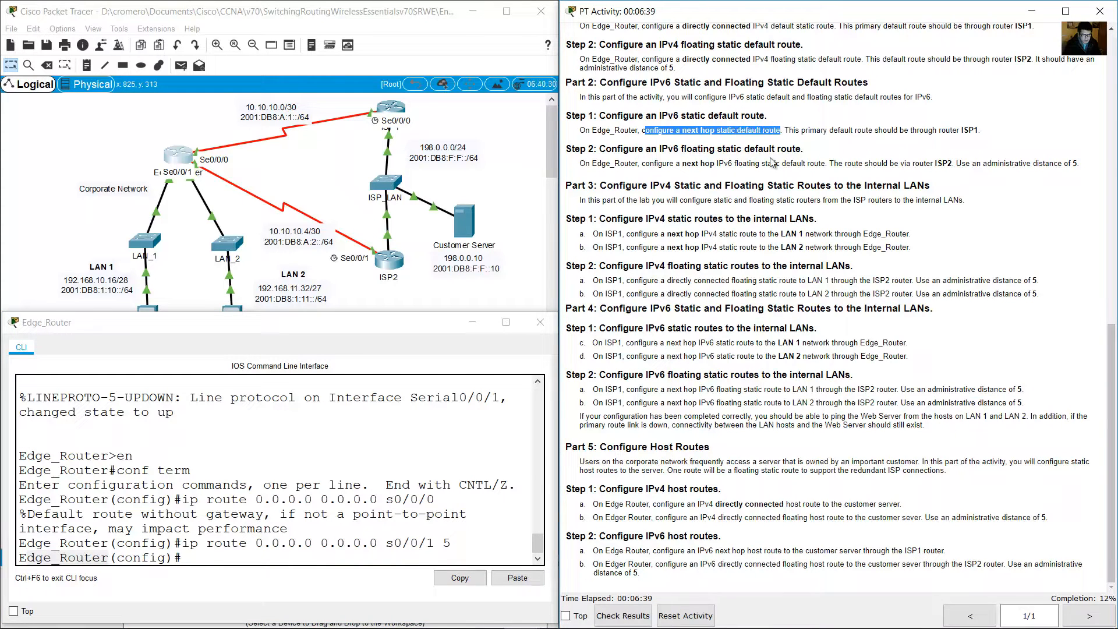
Step: Begin the IPv6 default route command on Edge_Router with ipv6 route ::/0, leaving the next hop open
left_click(294, 559)
type("ipv6 route ::")
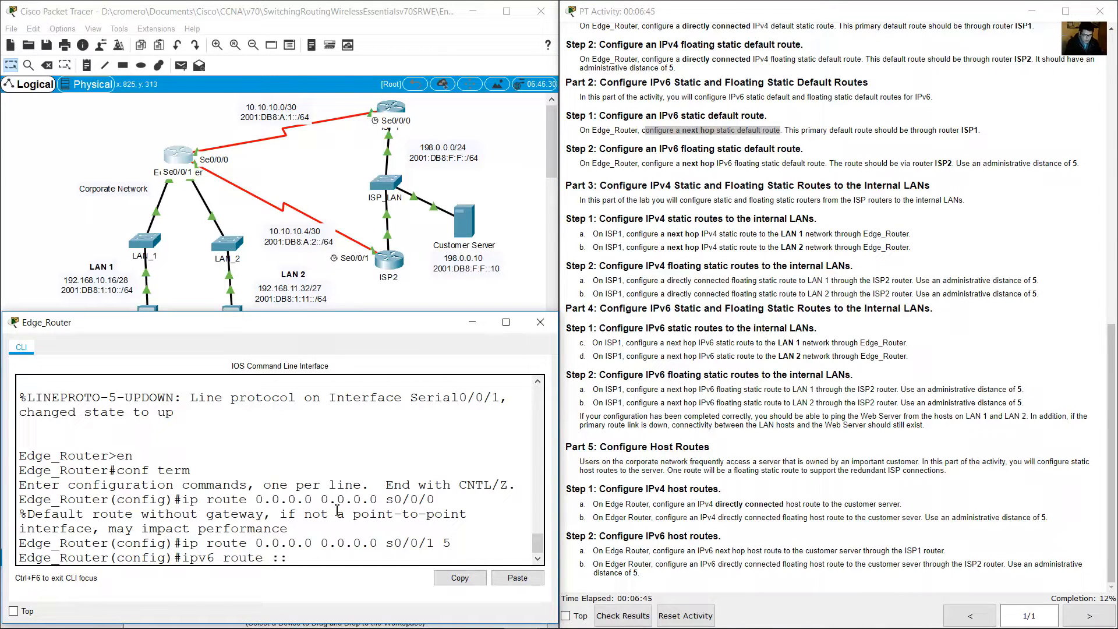
type("/0")
Step: Locate ISP1 as the next hop in the topology and look up its S0/0/0 IPv6 address in the Addressing Table
left_click(774, 137)
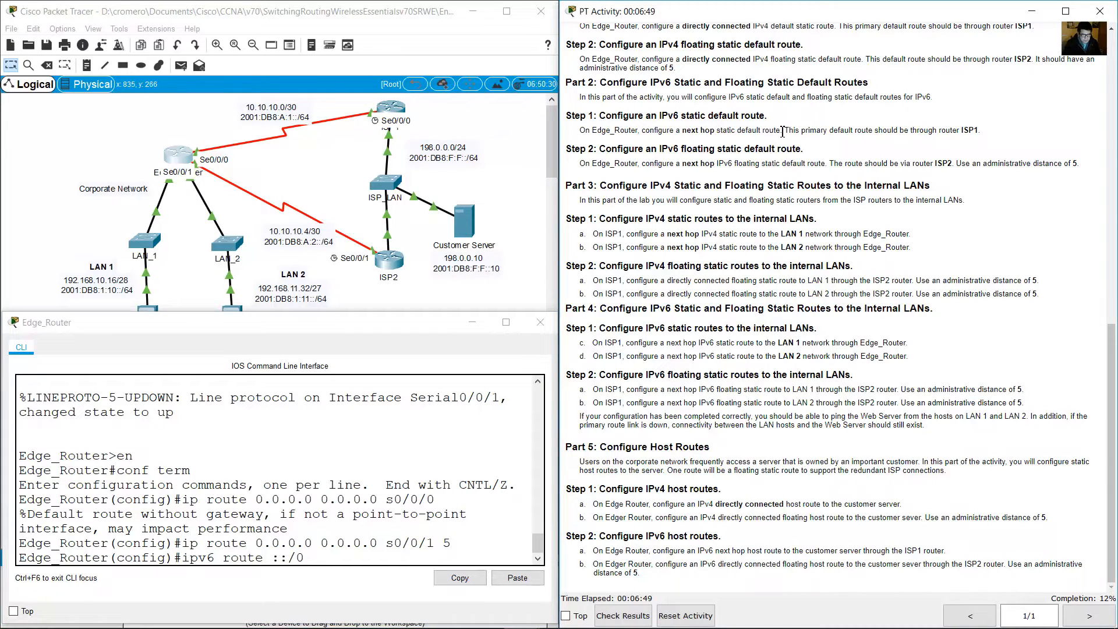
left_click_drag(680, 131, 993, 130)
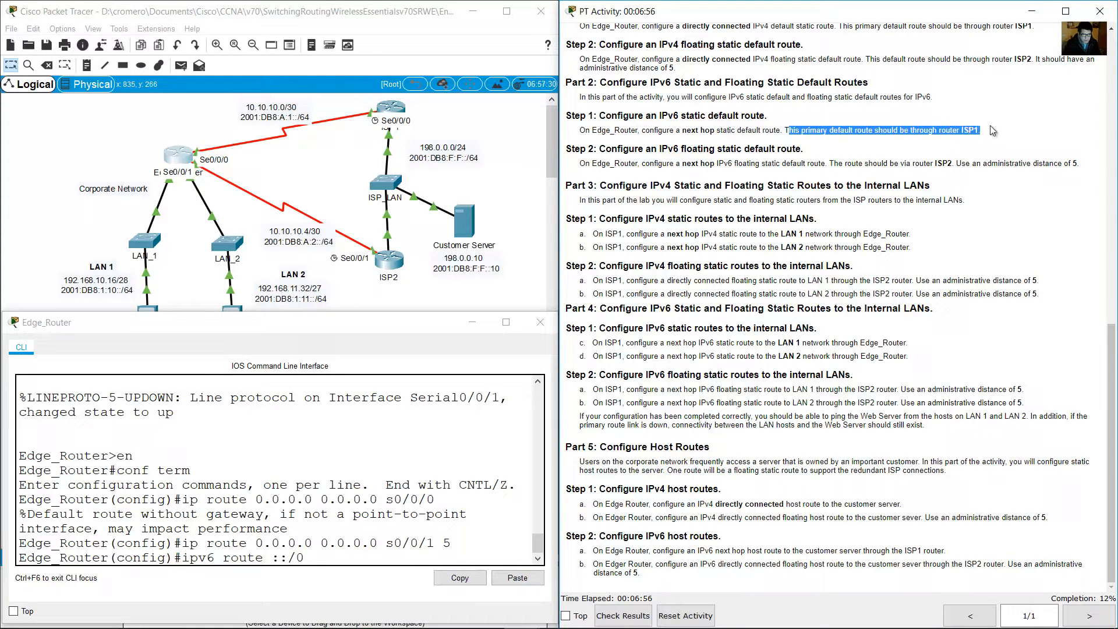
left_click(437, 114)
left_click_drag(106, 117, 224, 162)
left_click_drag(464, 122, 358, 103)
left_click_drag(680, 130, 705, 129)
left_click(329, 145)
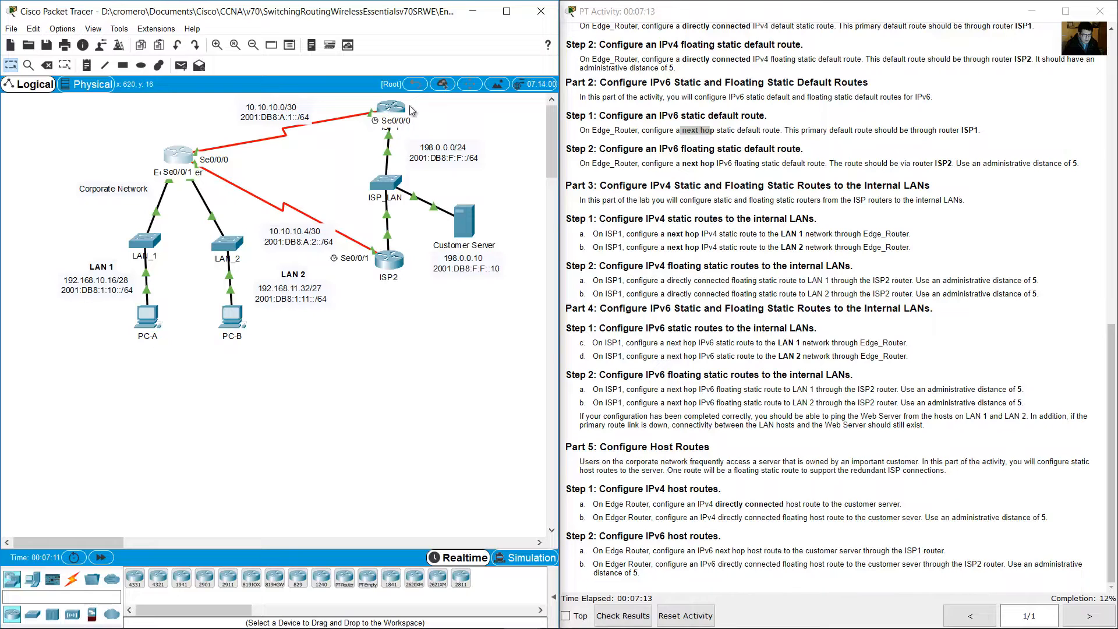
left_click_drag(447, 105, 350, 138)
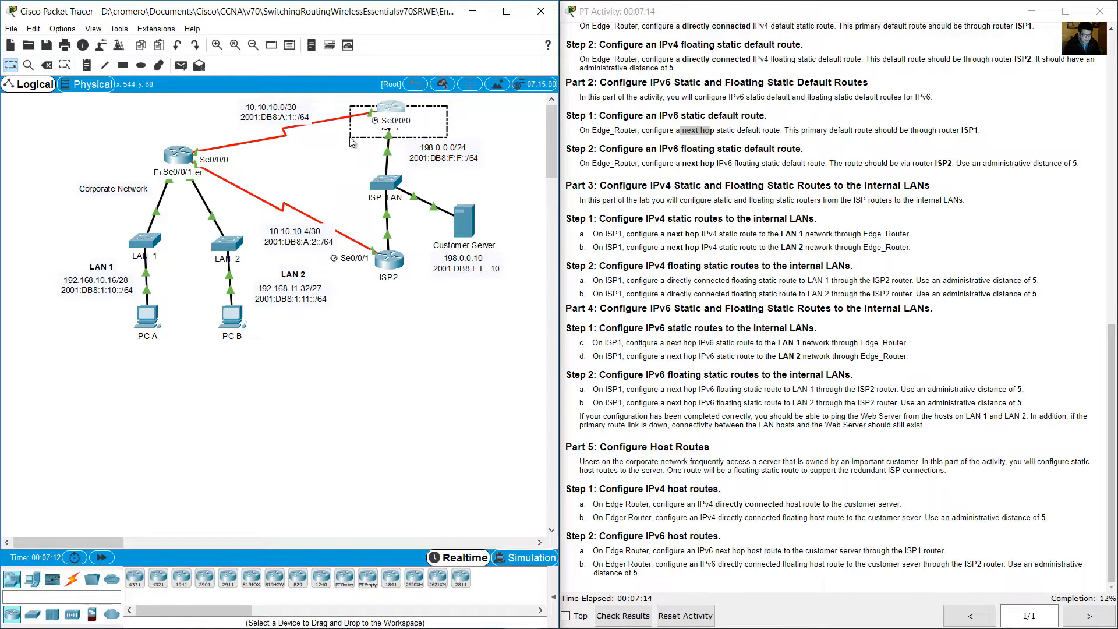
left_click(388, 123)
left_click_drag(1113, 358, 1113, 53)
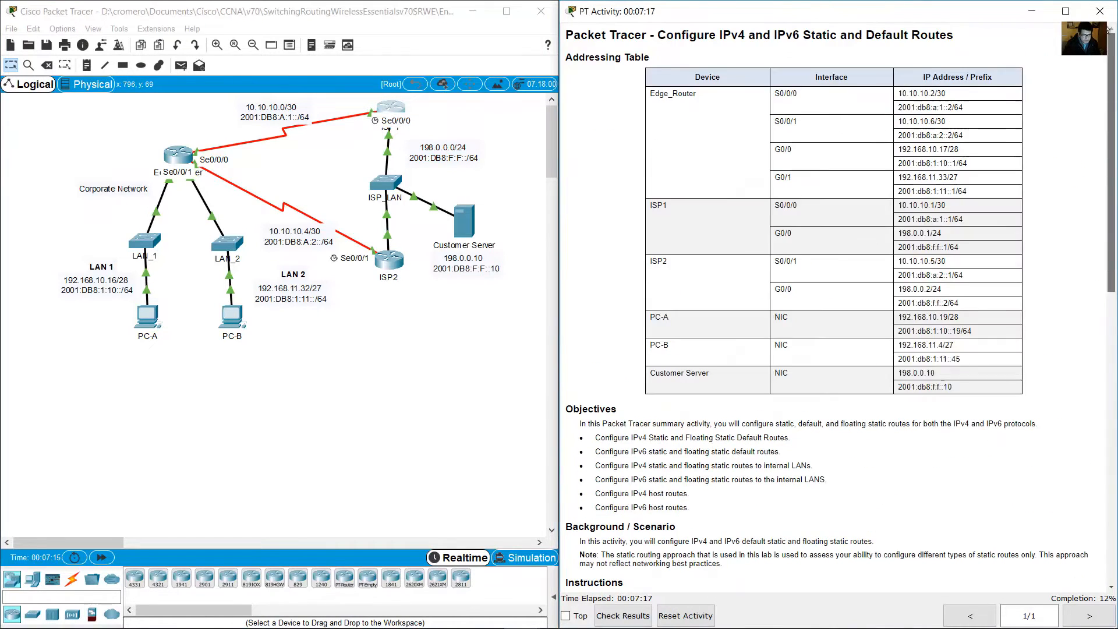
left_click_drag(648, 205, 677, 207)
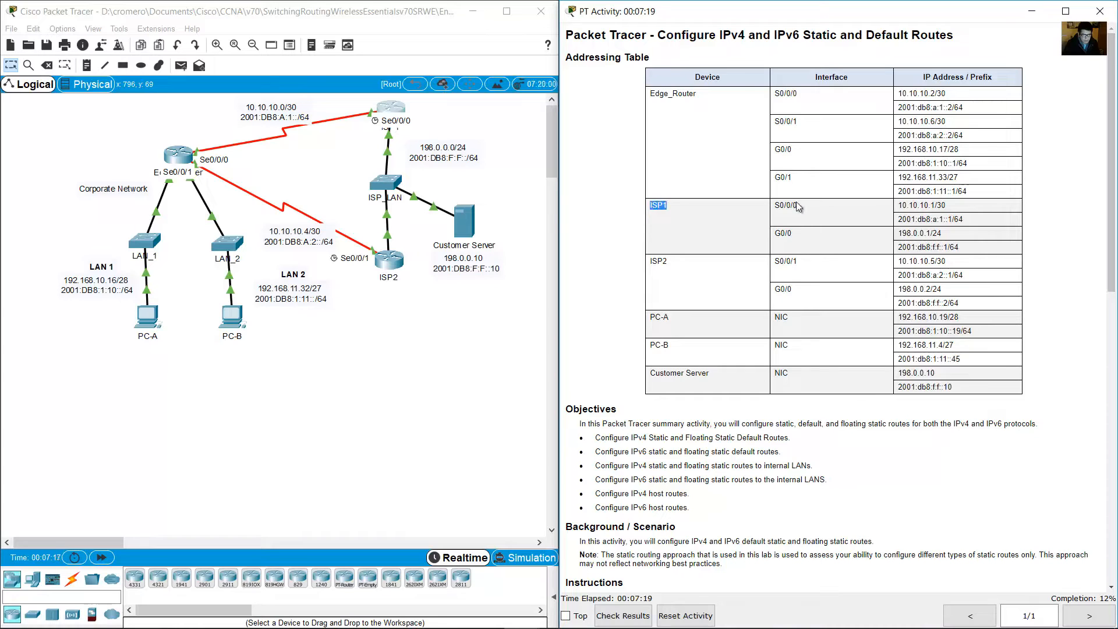
left_click_drag(770, 206, 970, 222)
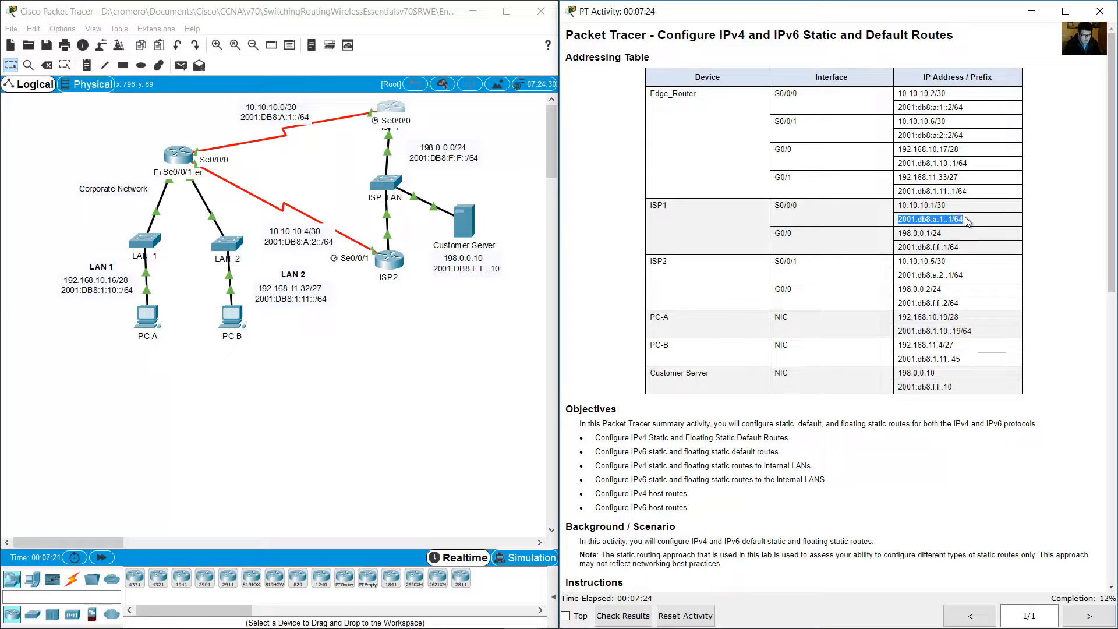
Step: Complete the Edge_Router IPv6 default route with next hop 2001:db8:a:1::1, submit it, and return to the Part 2 instructions
left_click(185, 156)
type("200")
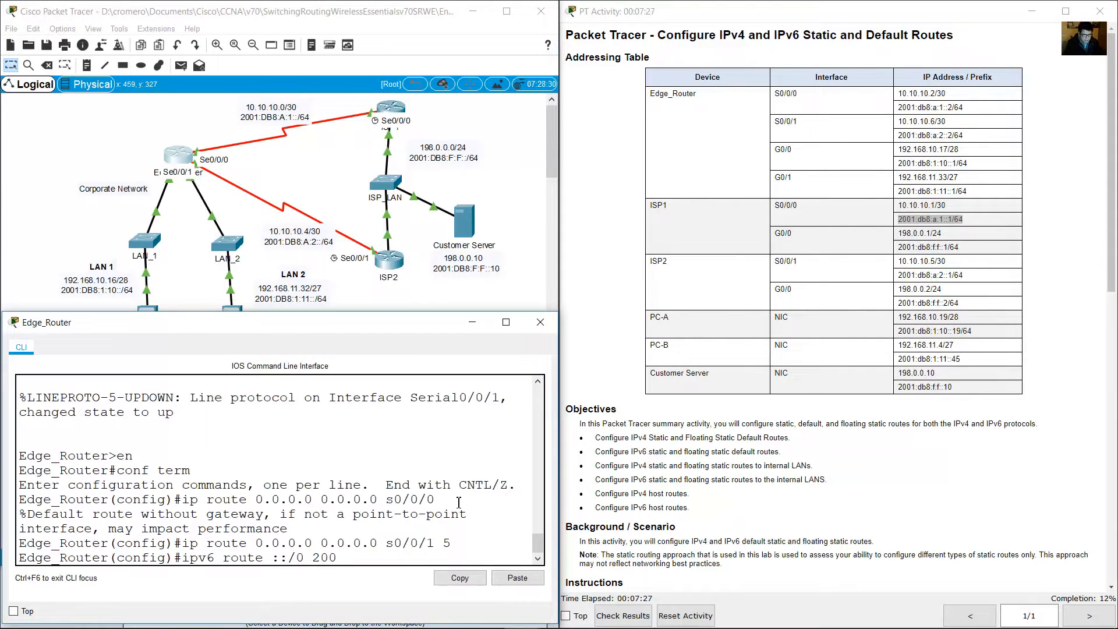
type("1:db8:a:1::1")
left_click(957, 218)
left_click_drag(954, 218, 876, 222)
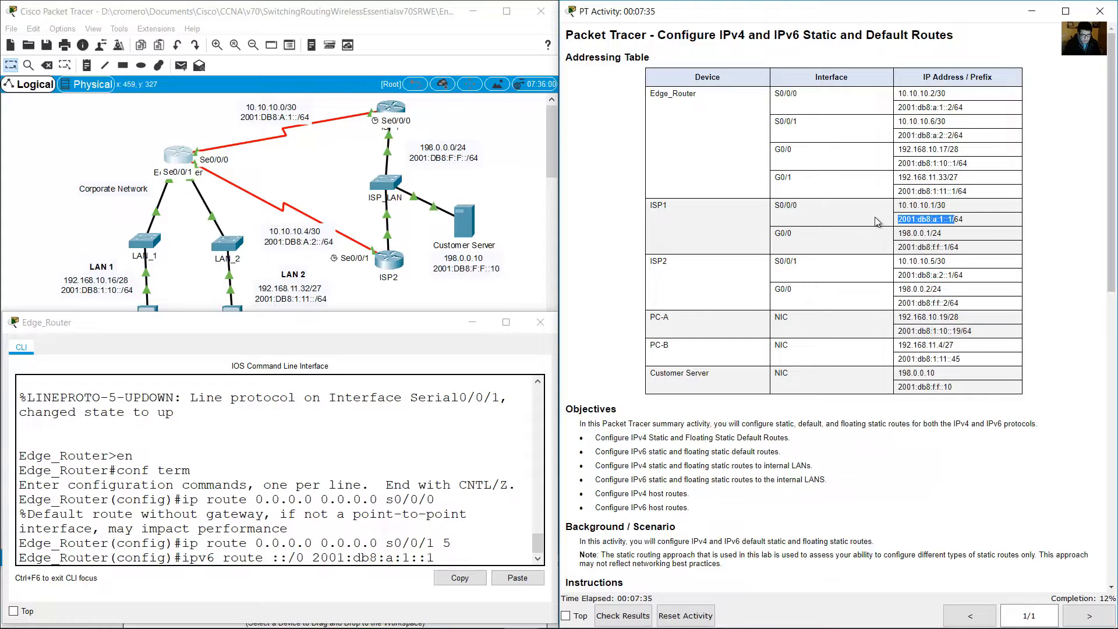
left_click(478, 560)
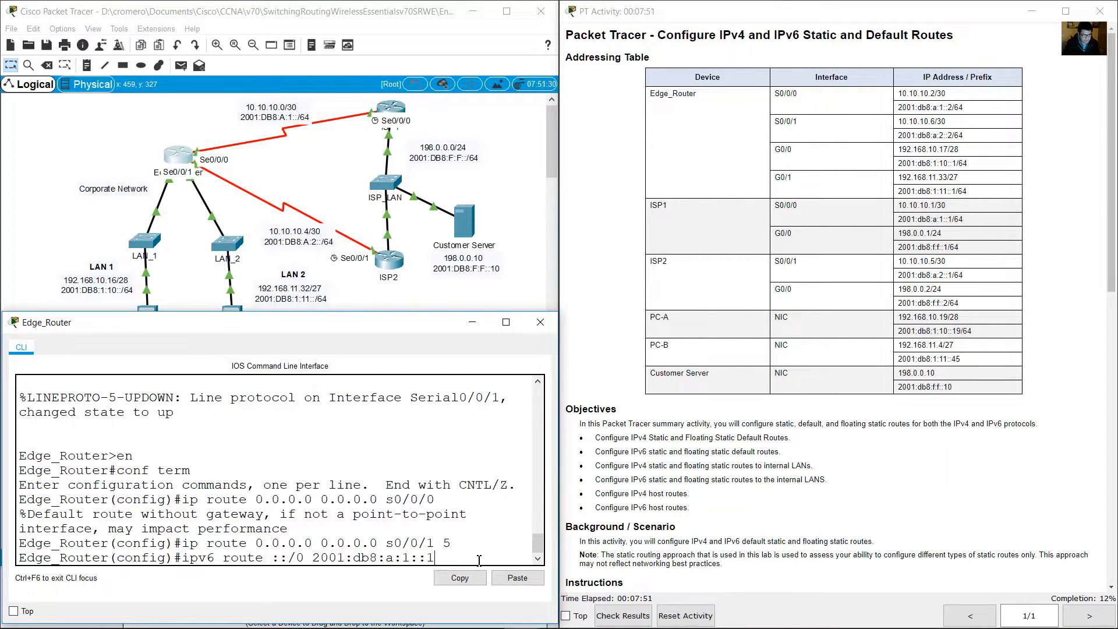
key("Return")
left_click(812, 285)
scroll(811, 284, "down", 10)
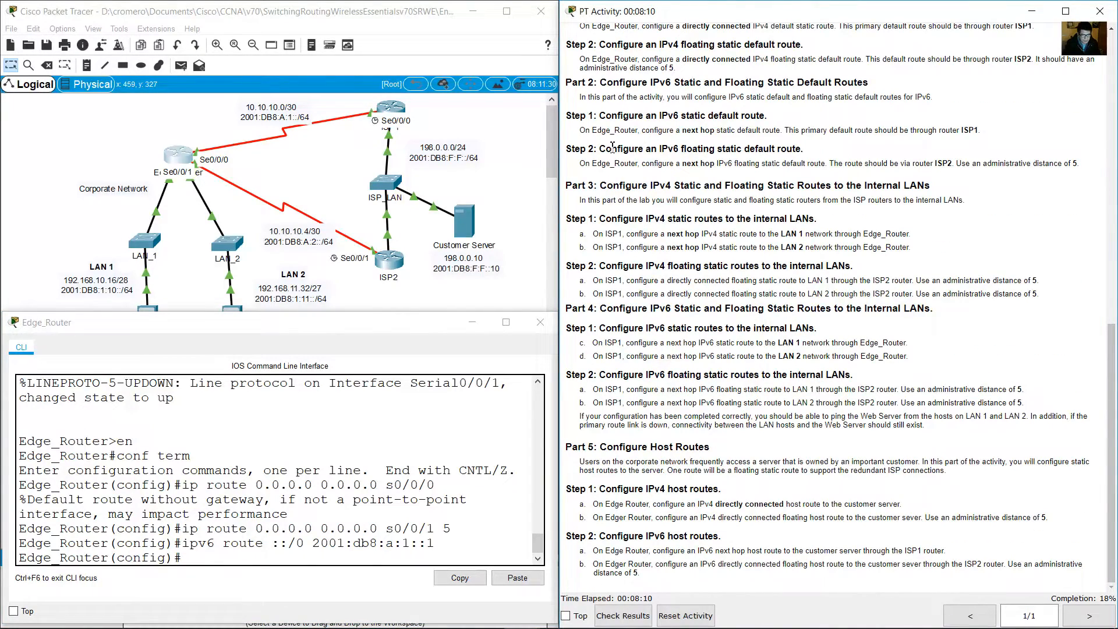
Step: Review the Part 2 Step 2 instructions for the IPv6 floating default route and look up ISP2's S0/0/1 IPv6 address in the Addressing Table
left_click_drag(605, 149, 797, 152)
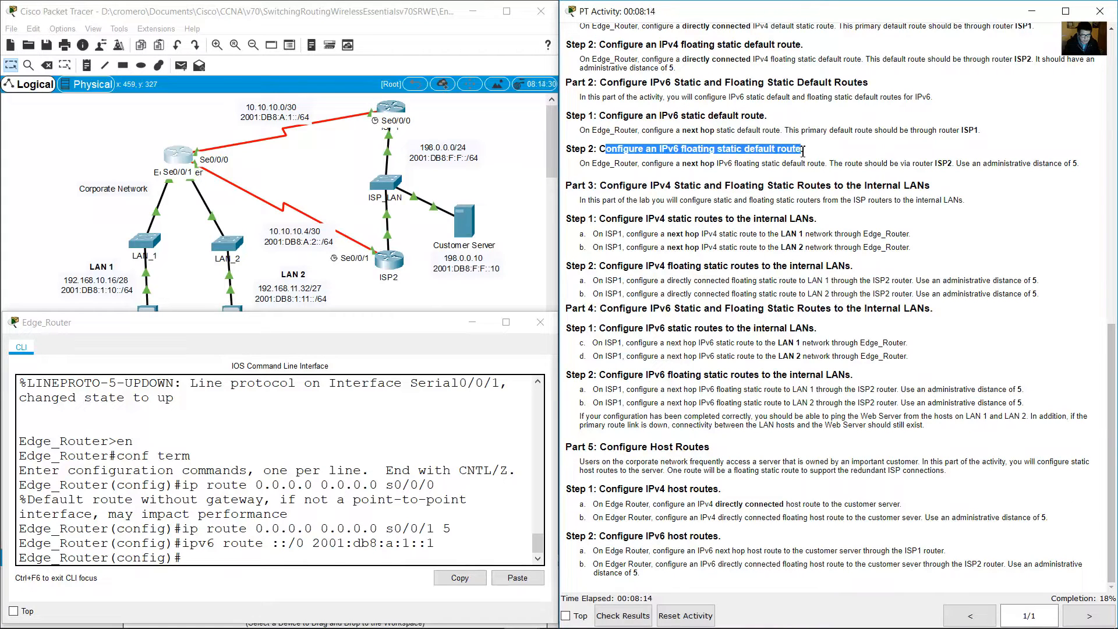
left_click_drag(592, 164, 955, 165)
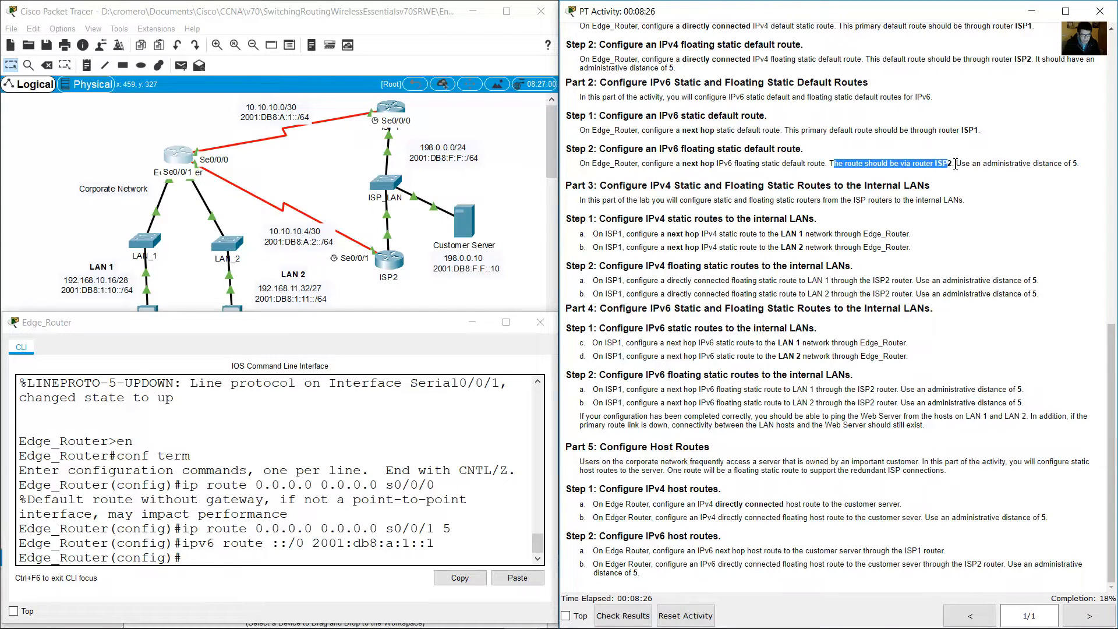
left_click(164, 137)
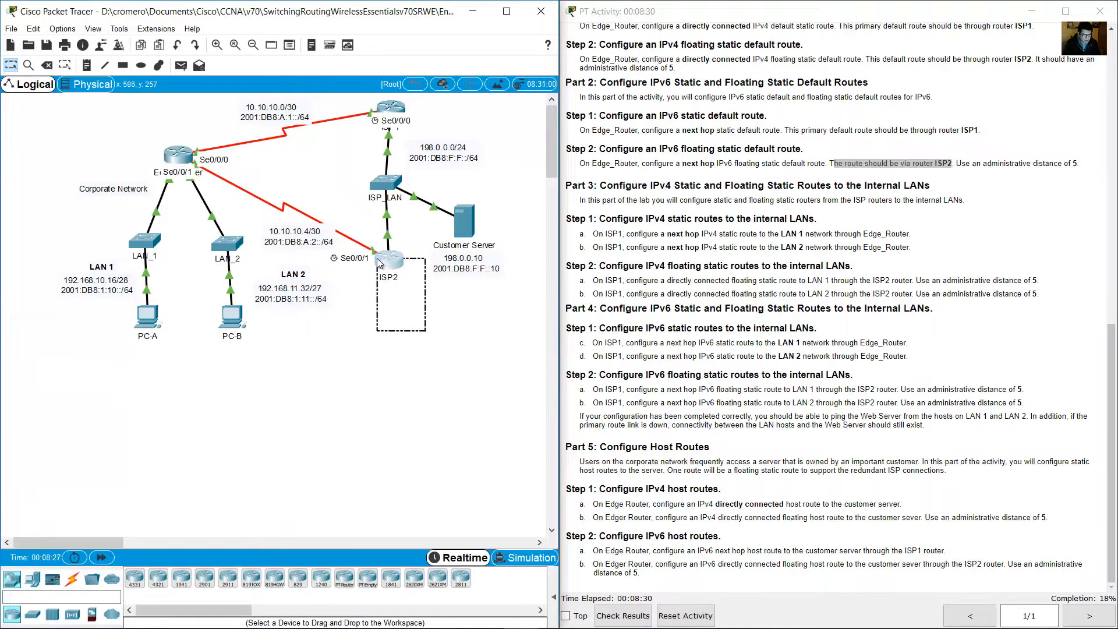
left_click(733, 182)
left_click_drag(687, 165, 737, 166)
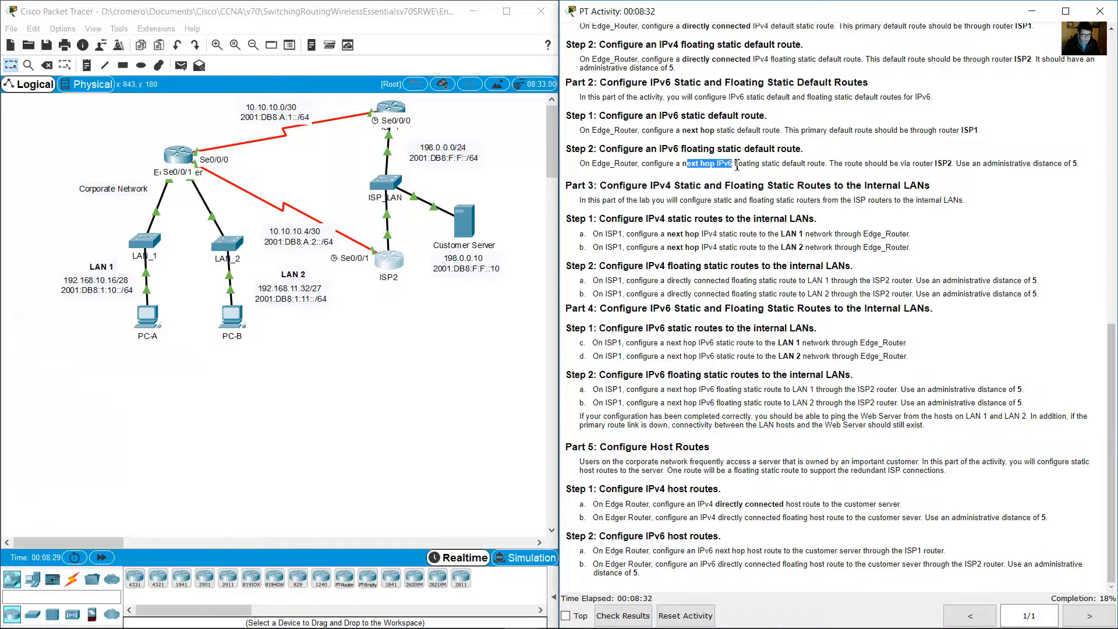
left_click(270, 179)
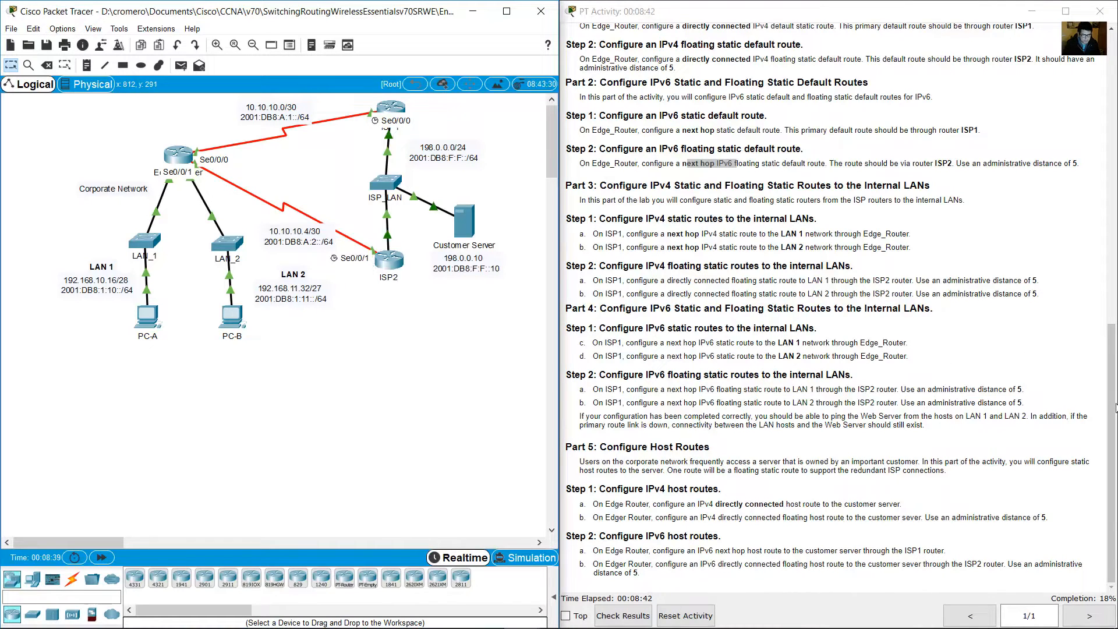
left_click(1114, 358)
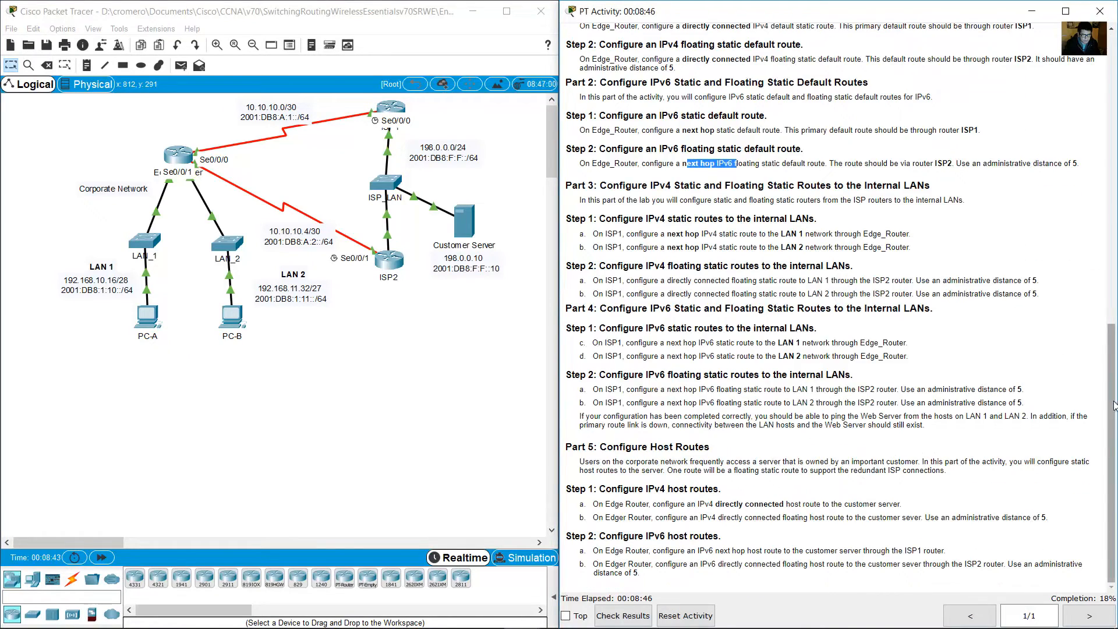
left_click_drag(1114, 405, 1112, 111)
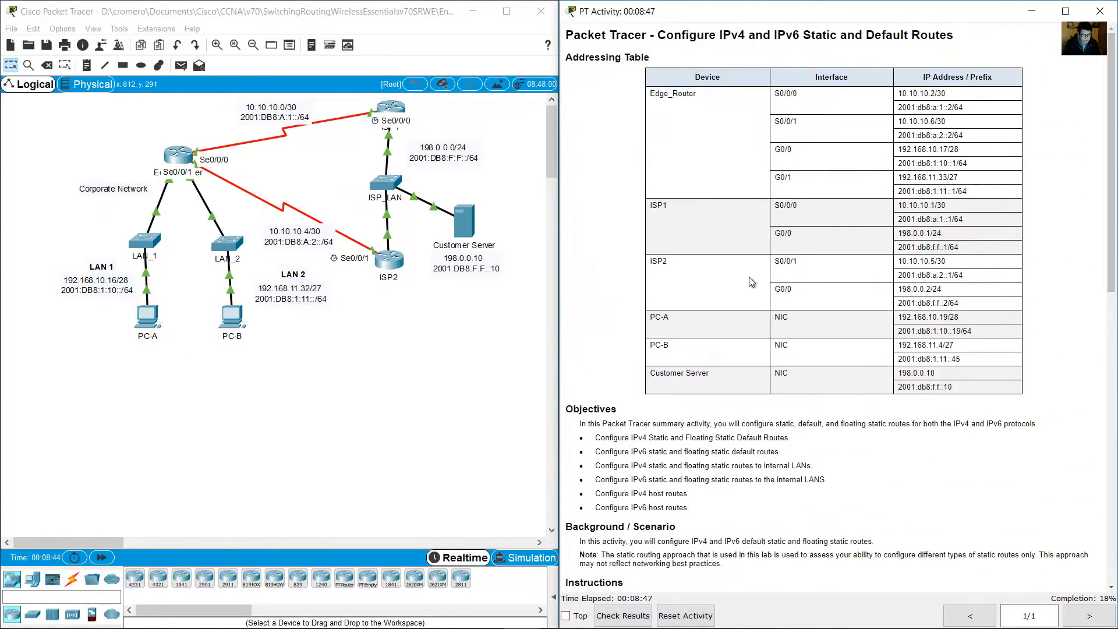
double_click(659, 261)
double_click(780, 261)
left_click_drag(898, 275, 973, 278)
Step: Begin the IPv6 floating default route command on Edge_Router with ipv6 route ::/0, leaving the next hop open
left_click(178, 155)
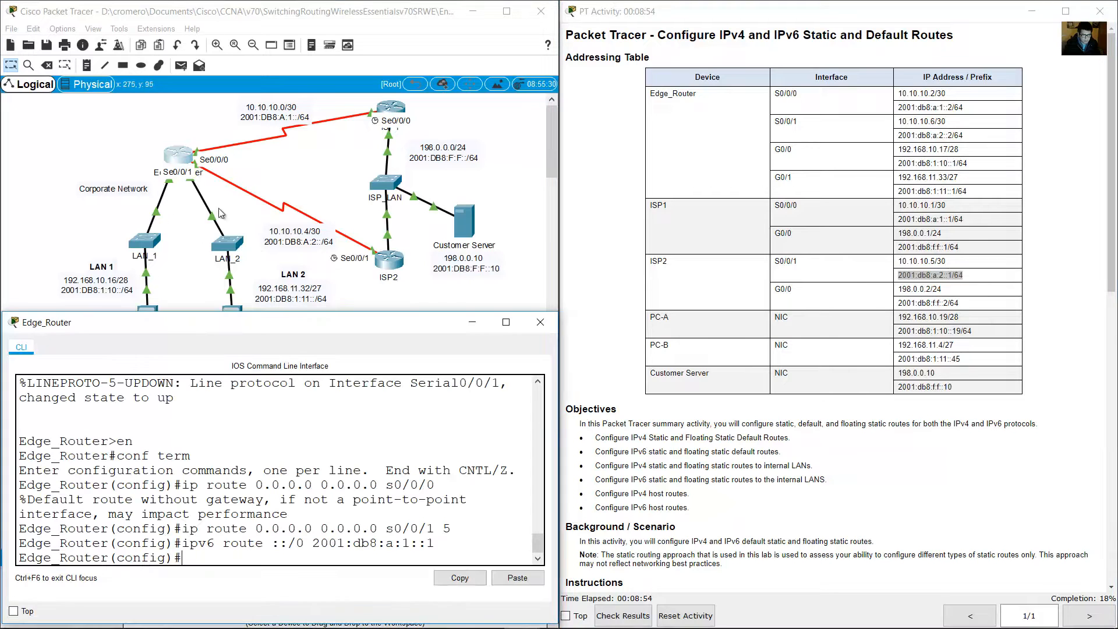
type("ipv6 route")
left_click(978, 393)
scroll(978, 393, "down", 9)
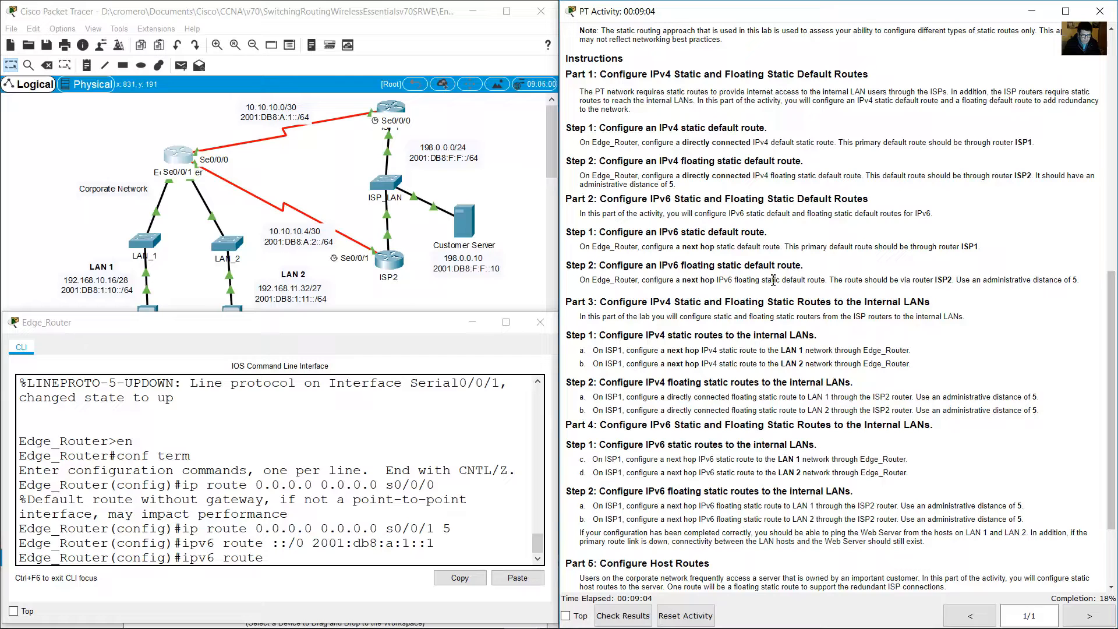
left_click_drag(792, 280, 824, 280)
left_click(332, 495)
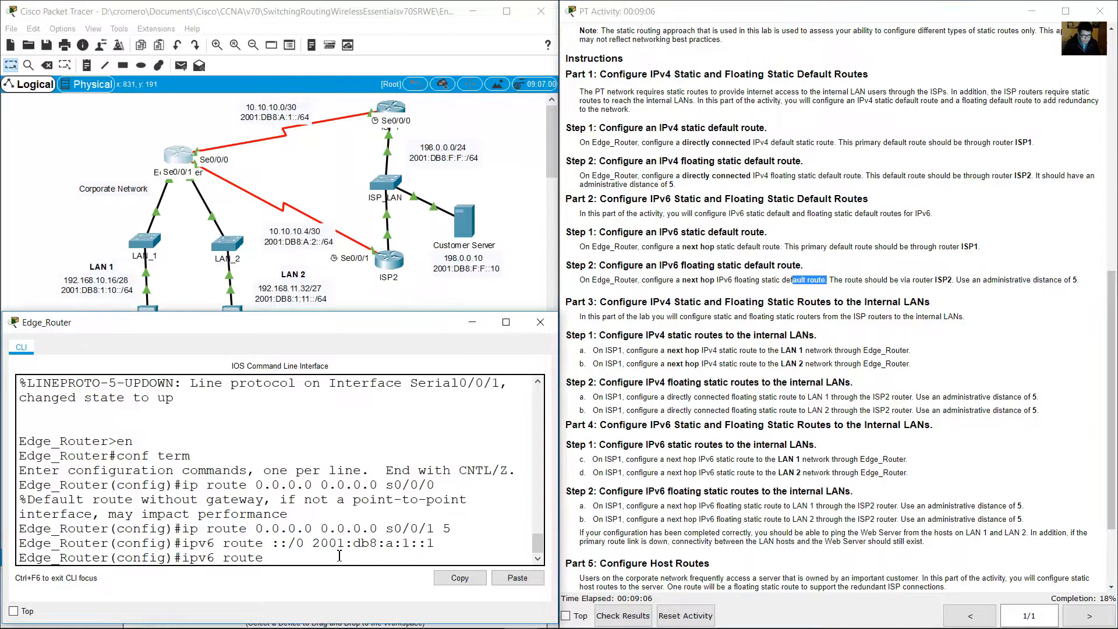
type("ipv6 route ::/0")
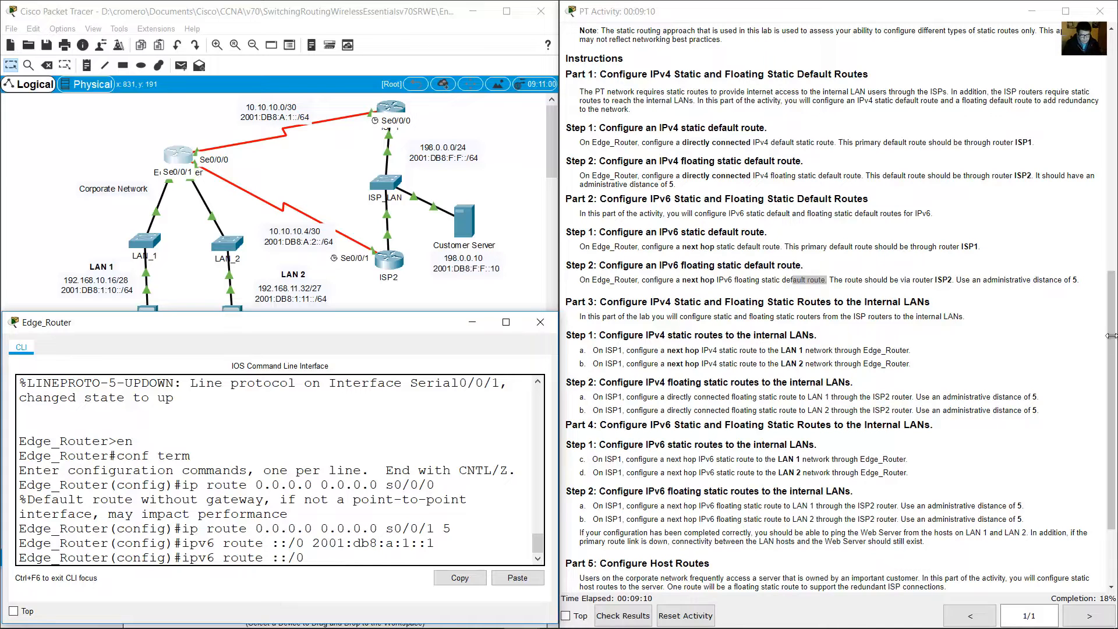
Step: Recheck the required next hop router in Part 2 Step 2 and find ISP2's serial interface IPv6 address in the Addressing Table
left_click_drag(676, 280, 718, 280)
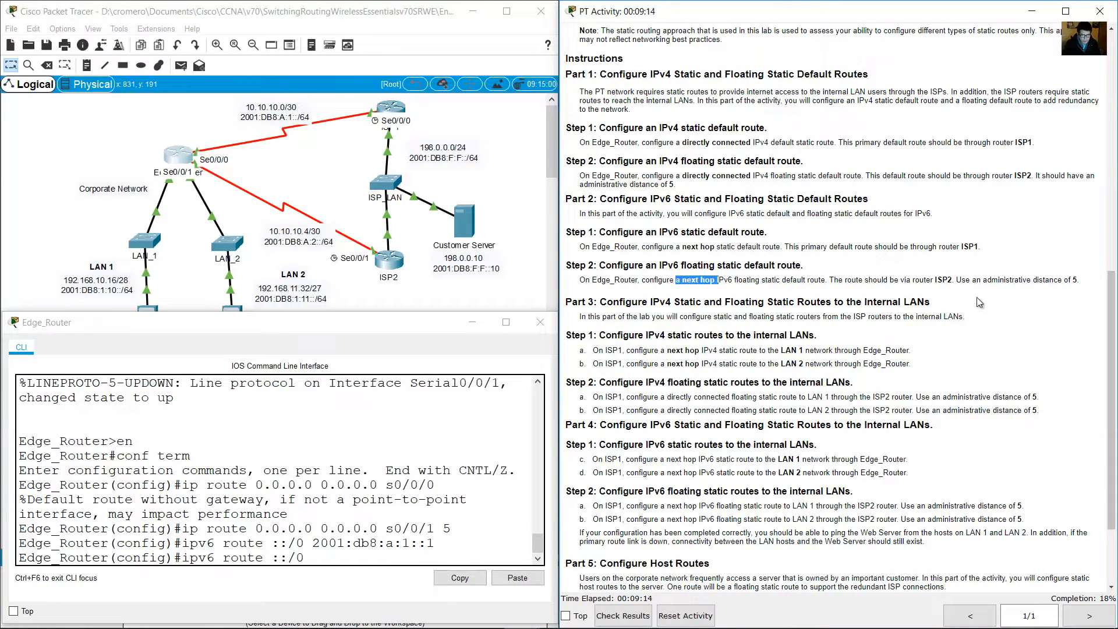
left_click_drag(900, 280, 960, 280)
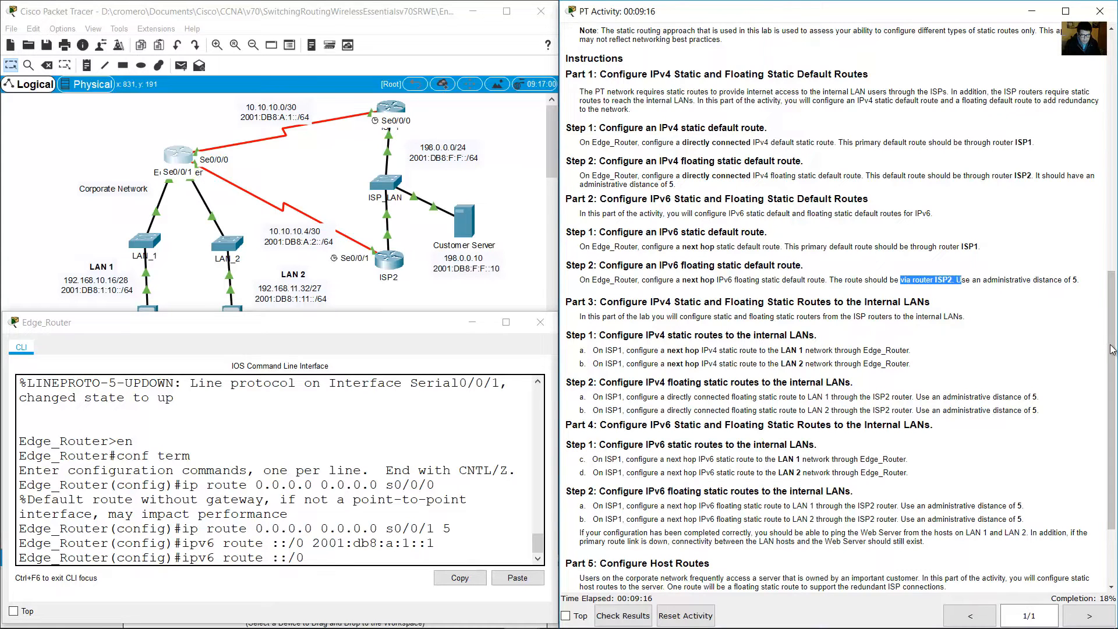
left_click_drag(1112, 349, 1116, 86)
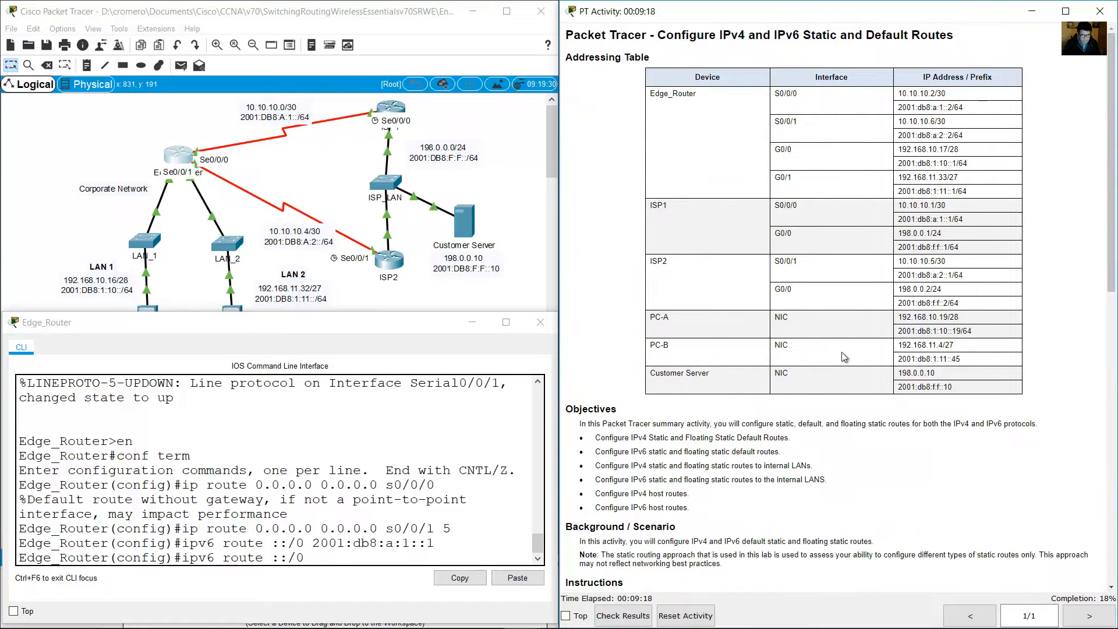
left_click(314, 213)
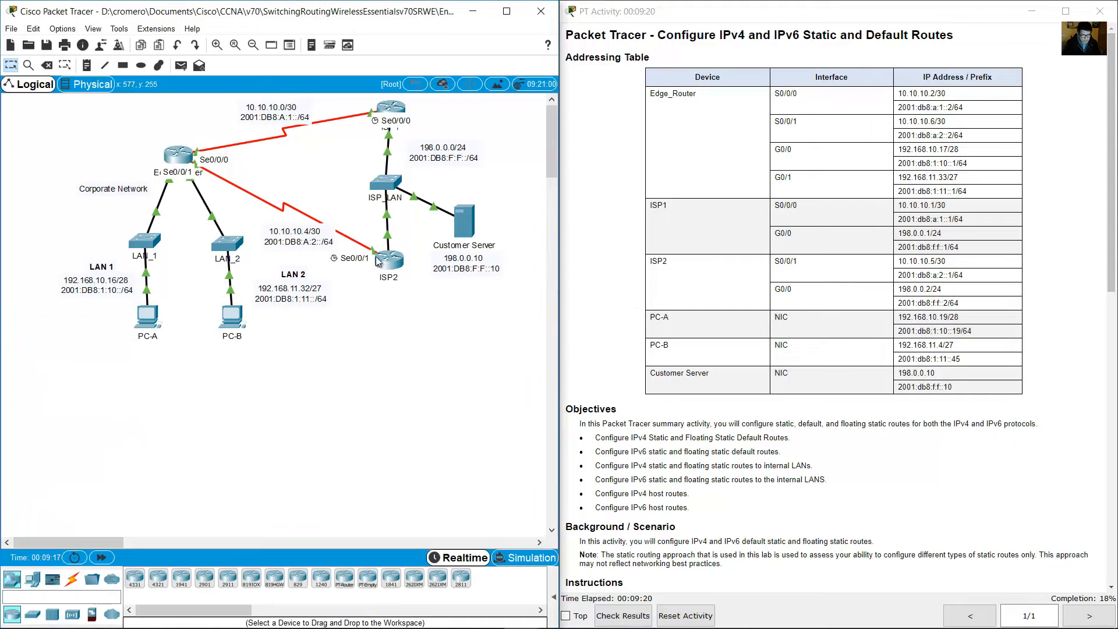
left_click(712, 275)
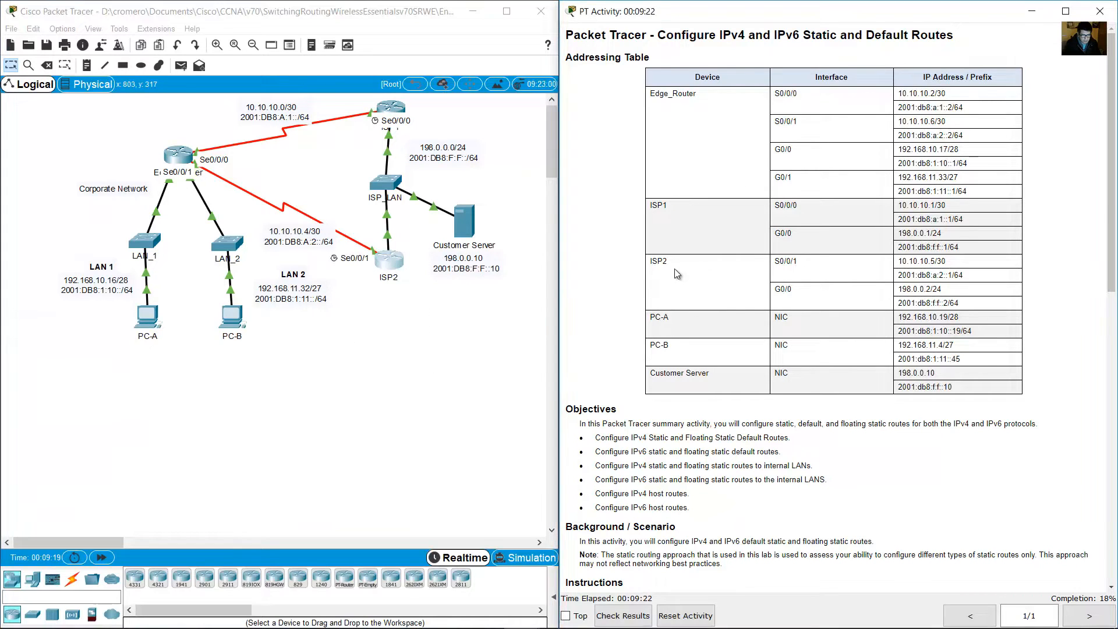
left_click_drag(652, 261, 807, 265)
left_click_drag(903, 276, 980, 278)
Step: Complete the Edge_Router IPv6 floating default route with next hop 2001:db8:a:2::1 and administrative distance 5, and submit it
left_click(153, 162)
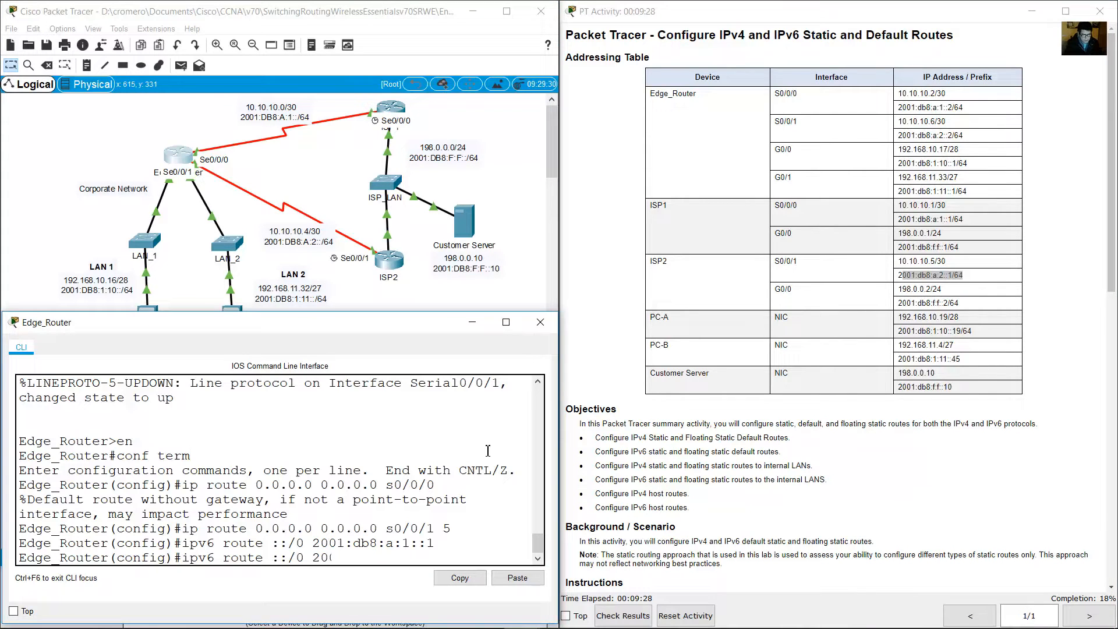
type("01:db8:a:2::1")
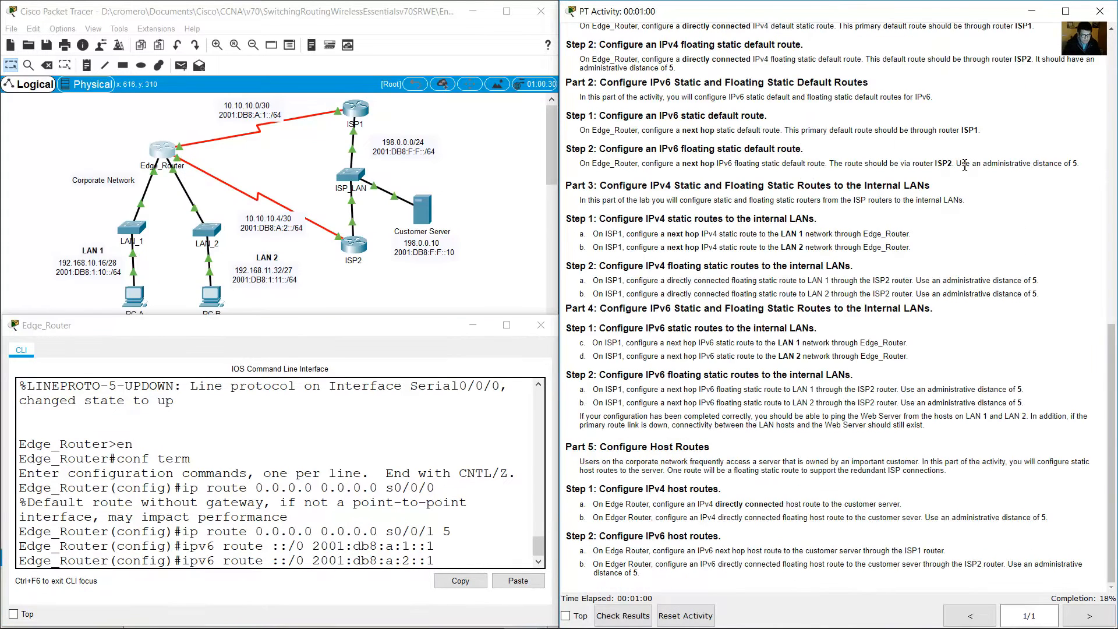
left_click_drag(962, 163, 1082, 164)
left_click(488, 562)
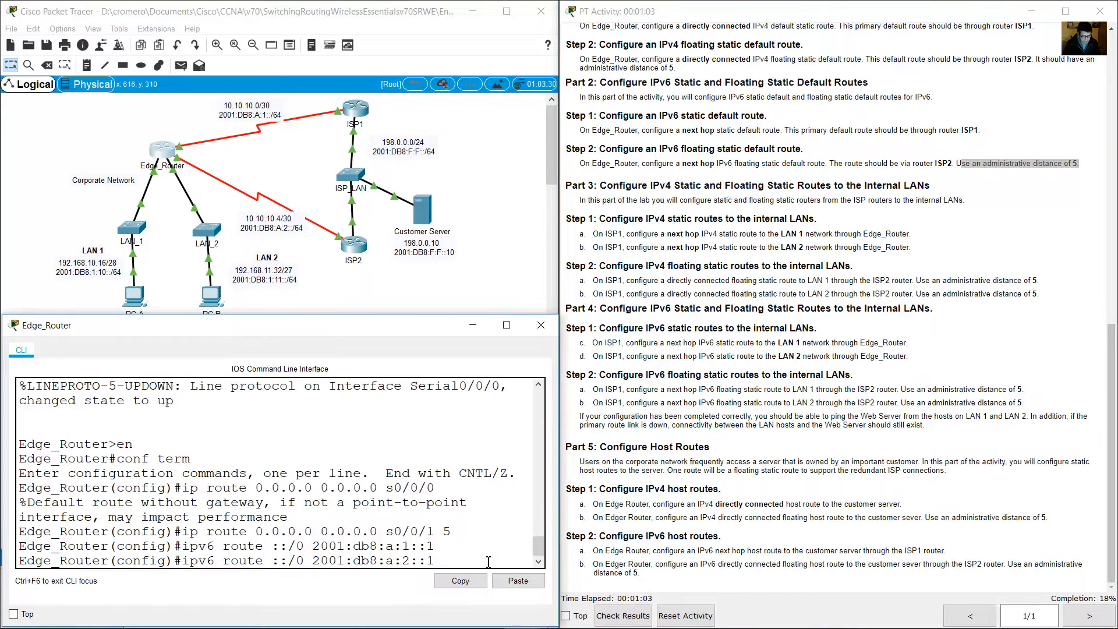
key("Return")
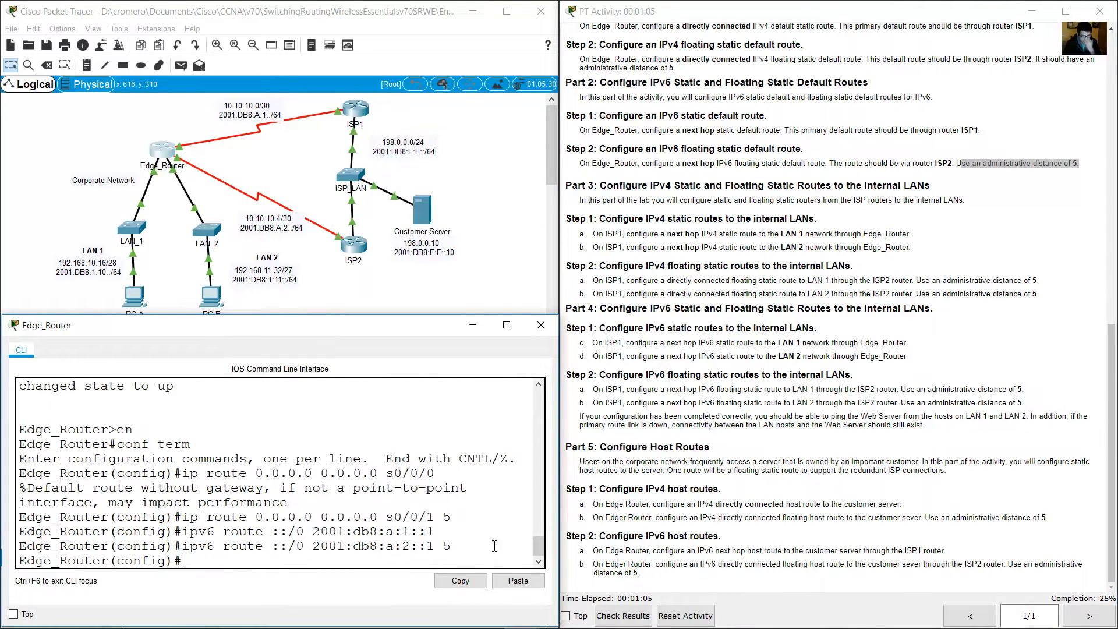
Step: Review the Part 3 Step 1 instructions for IPv4 static routes, locate the internal LANs in the topology, and check which router to configure
left_click_drag(613, 186, 926, 192)
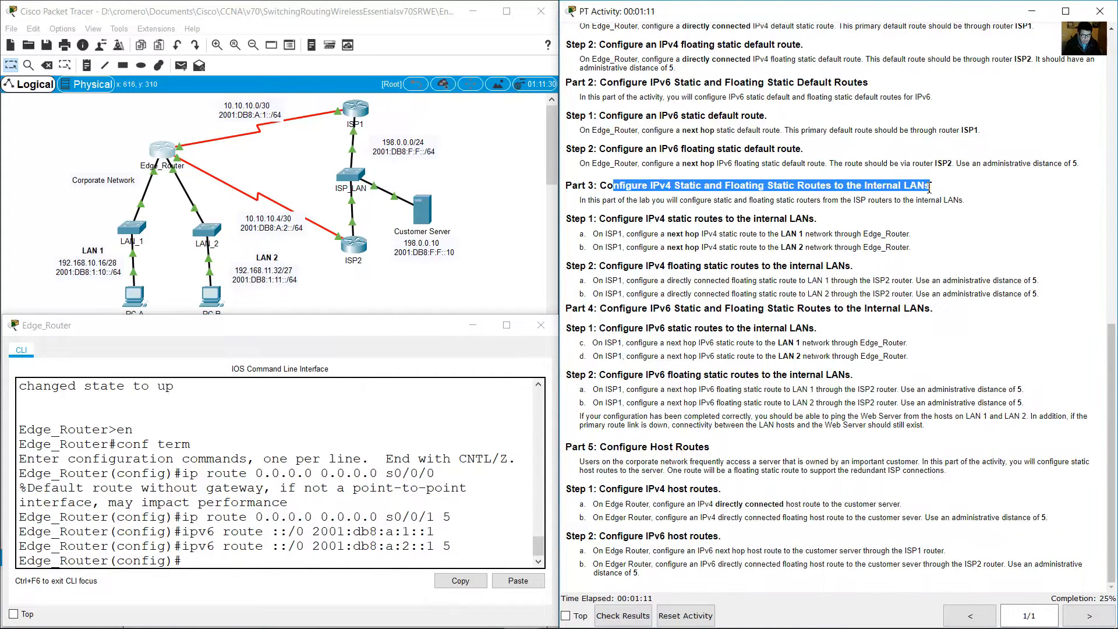
left_click_drag(605, 220, 817, 219)
left_click(352, 289)
left_click_drag(288, 362, 2, 222)
left_click(227, 337)
mouse_move(363, 408)
left_mouse_down()
mouse_move(64, 270)
mouse_move(44, 248)
mouse_move(109, 288)
left_mouse_up()
left_click_drag(309, 346, 223, 271)
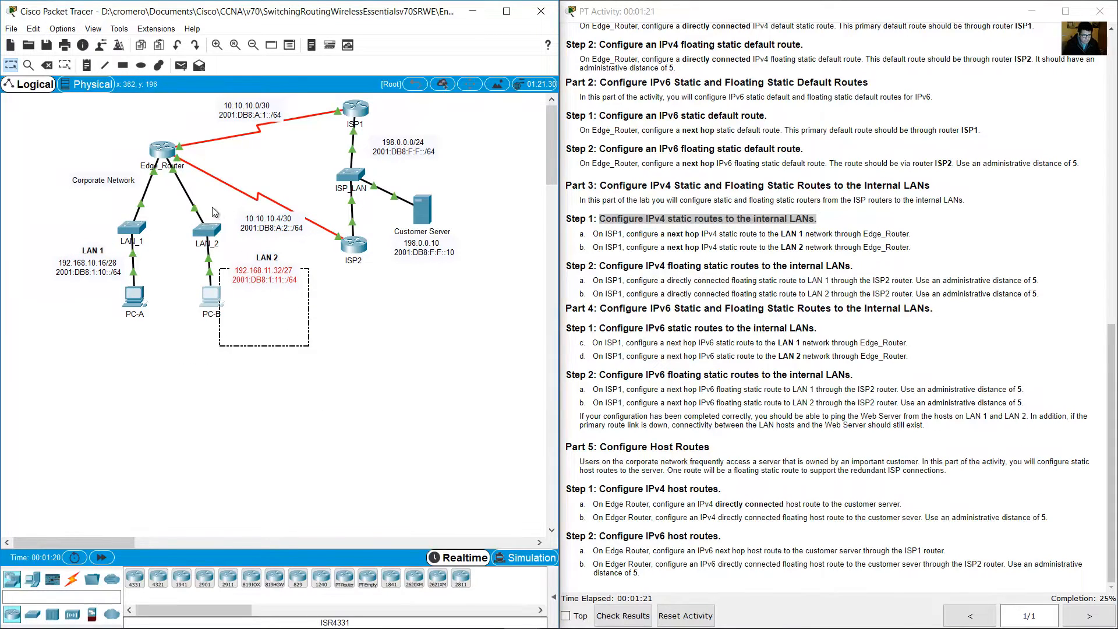
left_click(749, 251)
left_click_drag(592, 233, 628, 237)
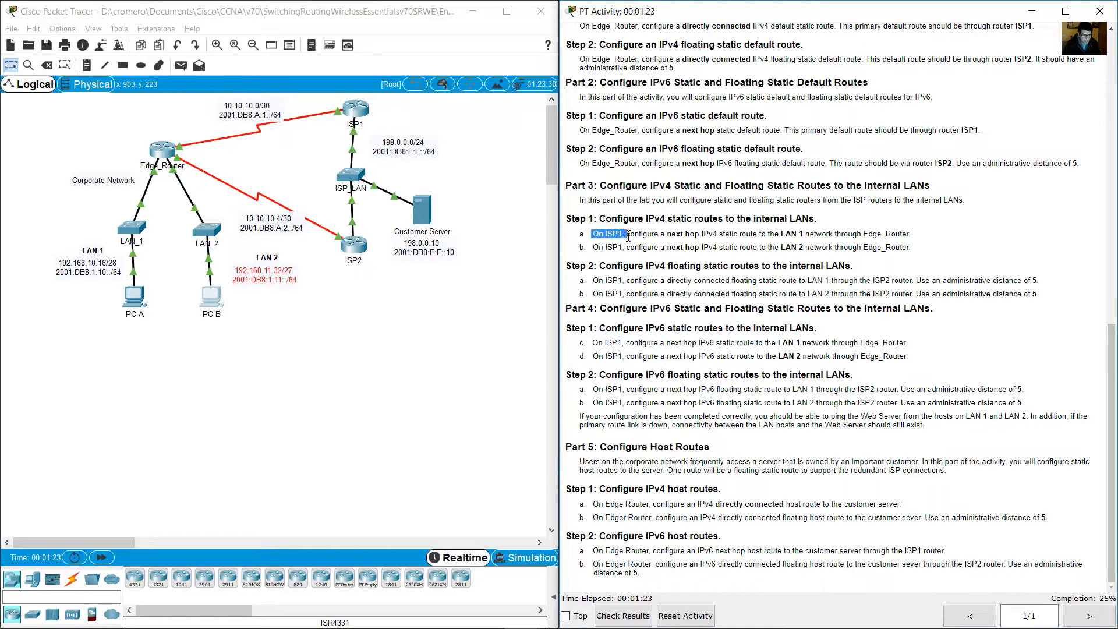
Step: Open the ISP1 router's command line and move and resize its window to fit below the topology
left_click(374, 129)
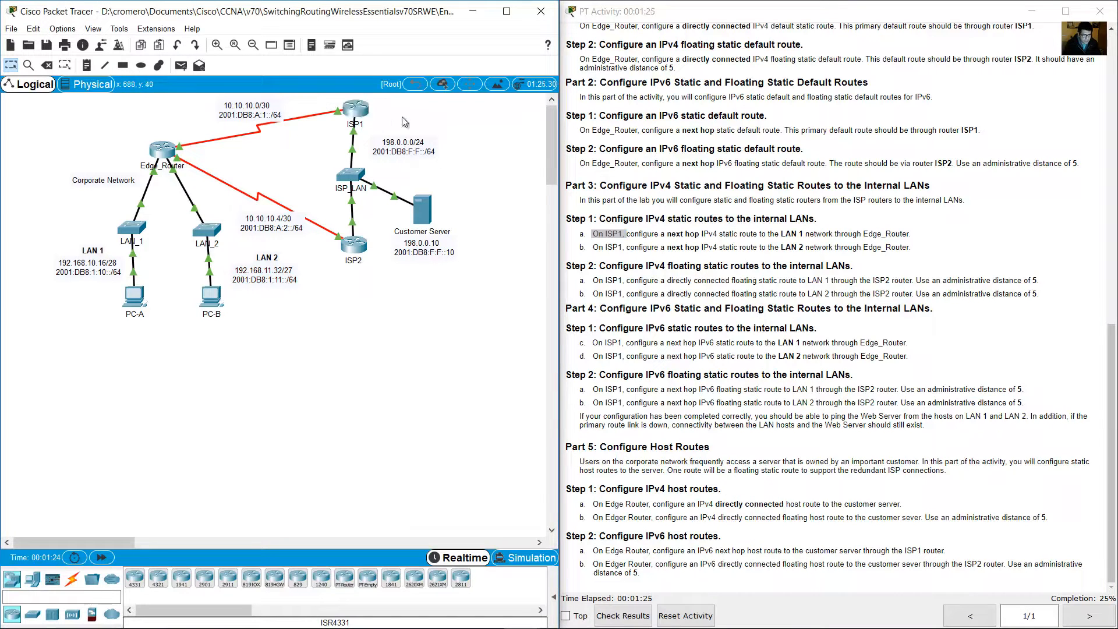
left_click(356, 112)
left_click_drag(497, 141, 117, 285)
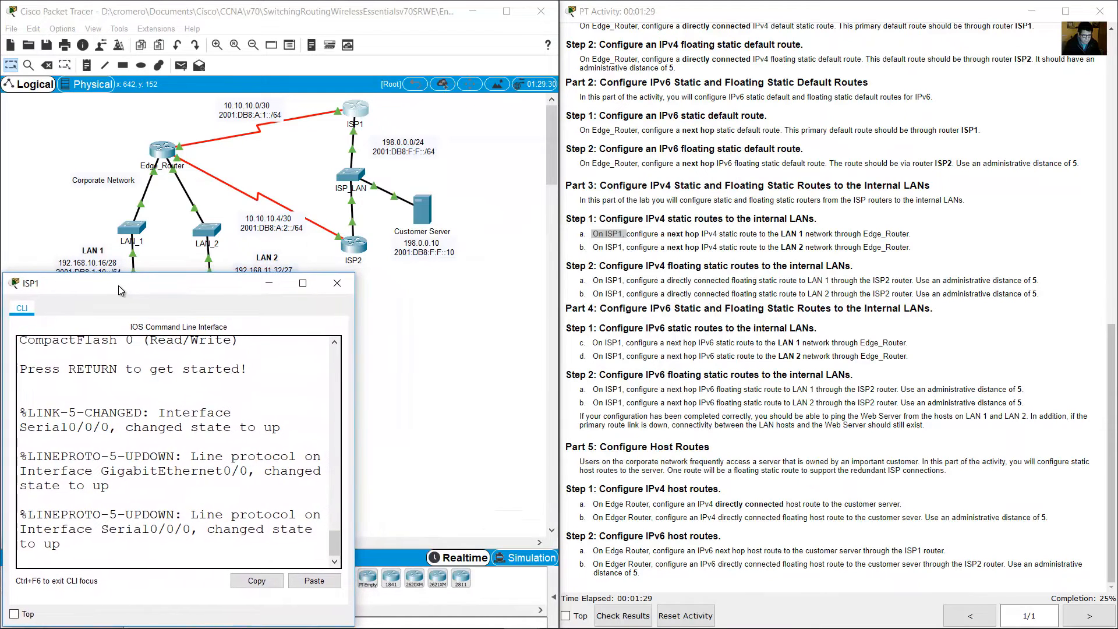
left_click_drag(354, 274, 587, 315)
left_click_drag(585, 412, 560, 417)
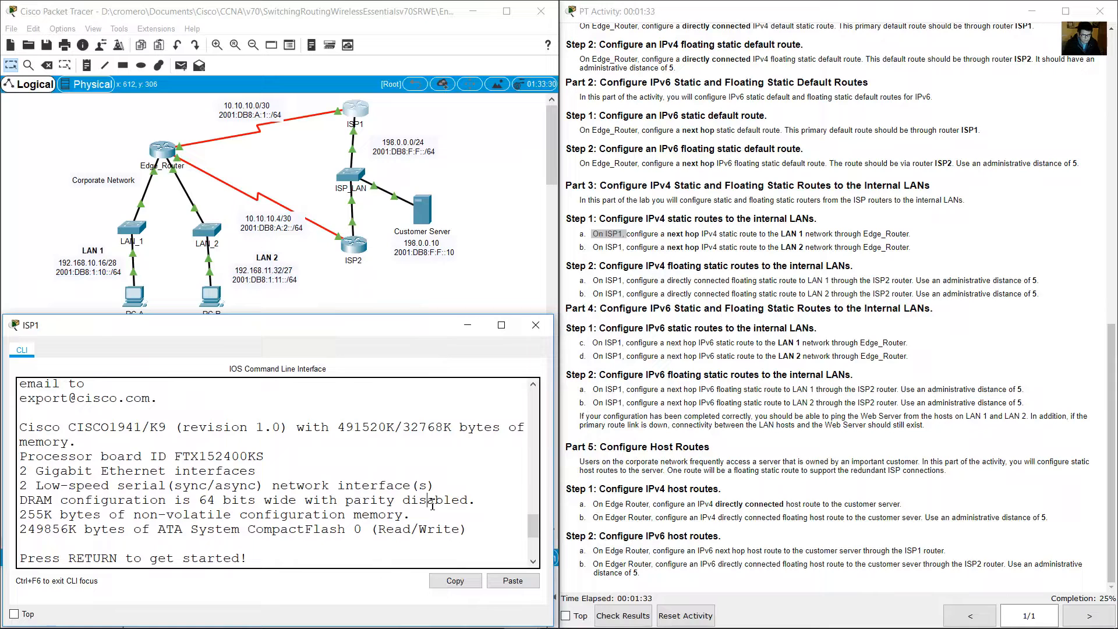
Step: Enter privileged EXEC mode and then global configuration mode on ISP1 with en and conf term
key("Return")
type("en")
key("Return")
type("c")
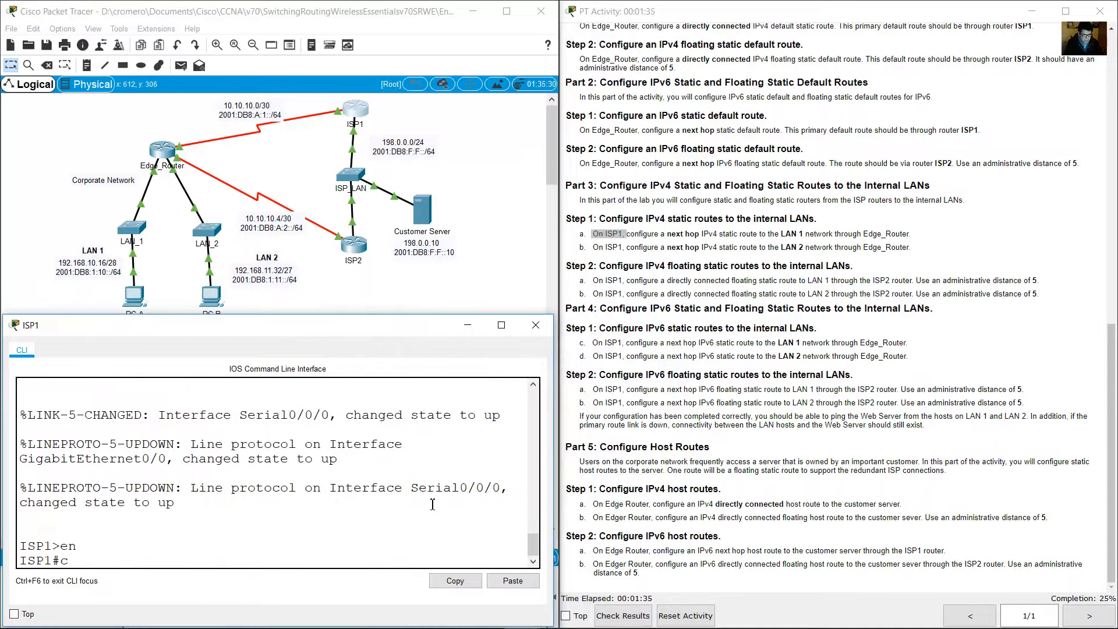
type("onf term")
key("Return")
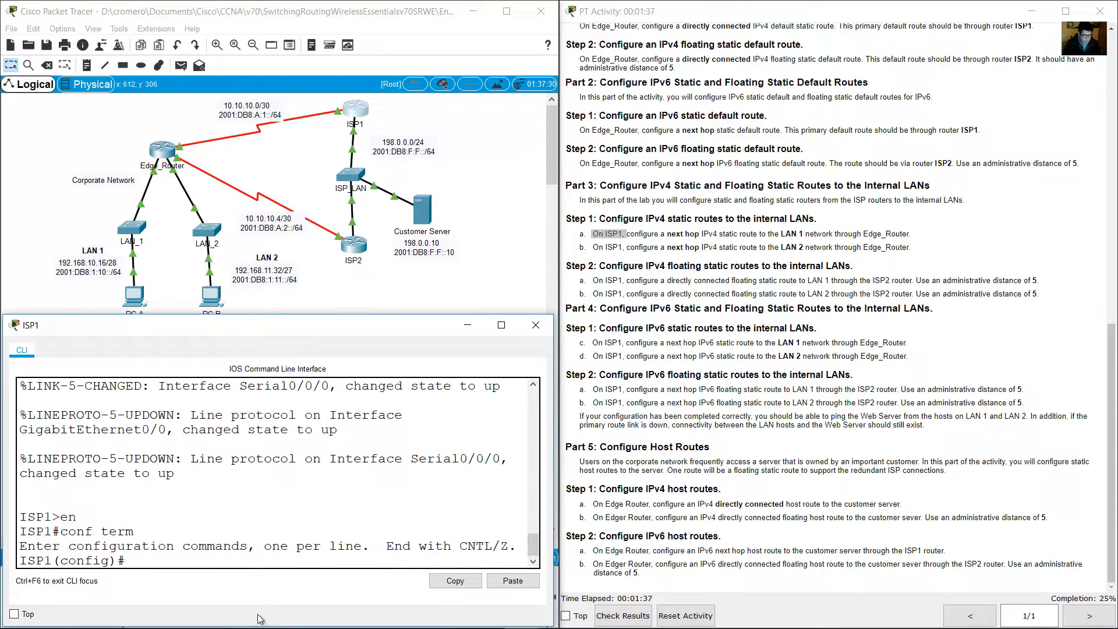
Step: Read the Part 3 Step 1a requirement for LAN 1 and begin the static route command on ISP1 with ip route
left_click_drag(133, 568, 2, 560)
left_click(708, 231)
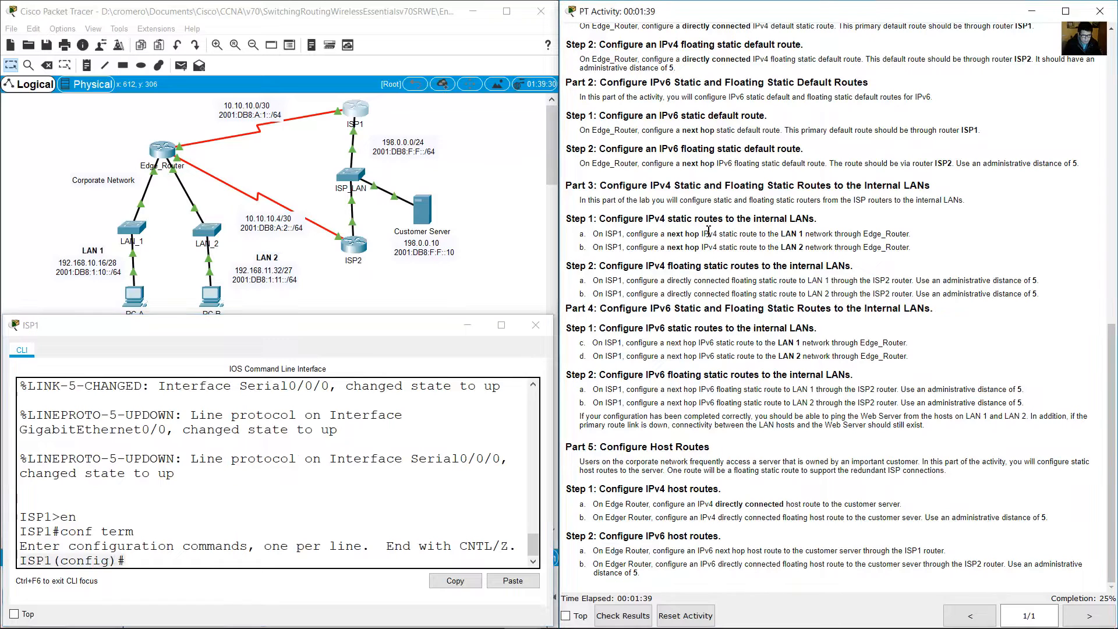
left_click_drag(635, 233, 811, 233)
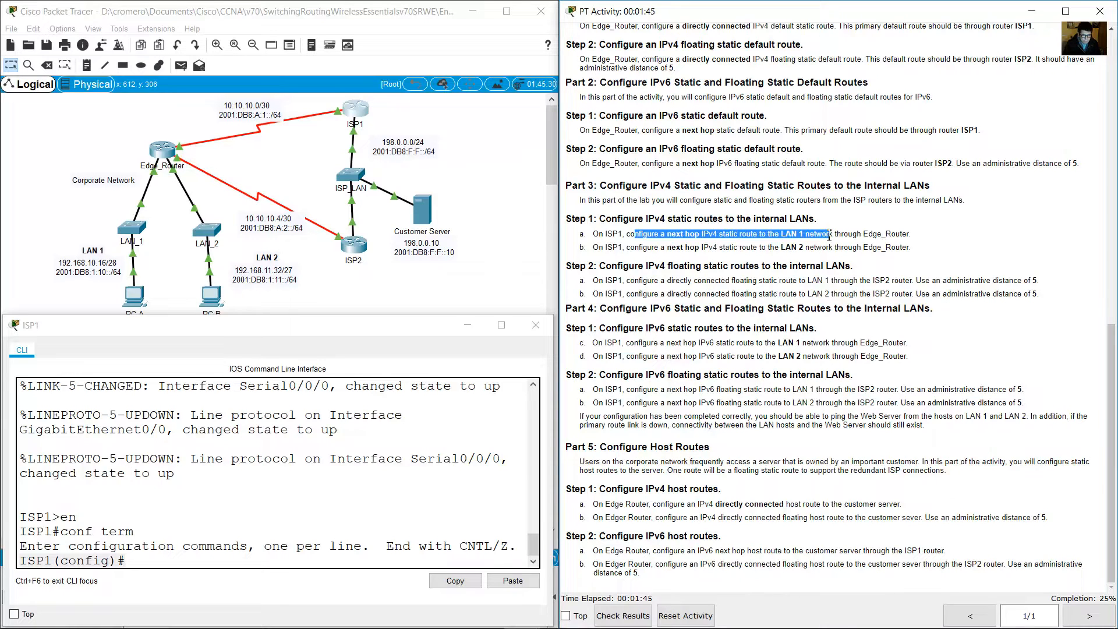
left_click(809, 242)
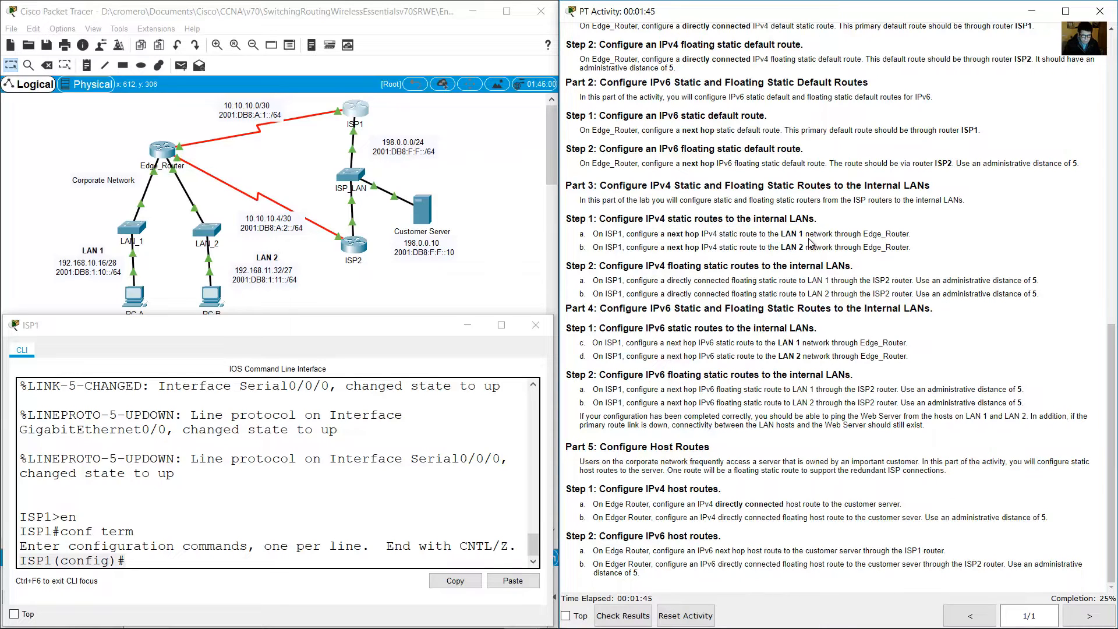
left_click(251, 563)
type("ip route")
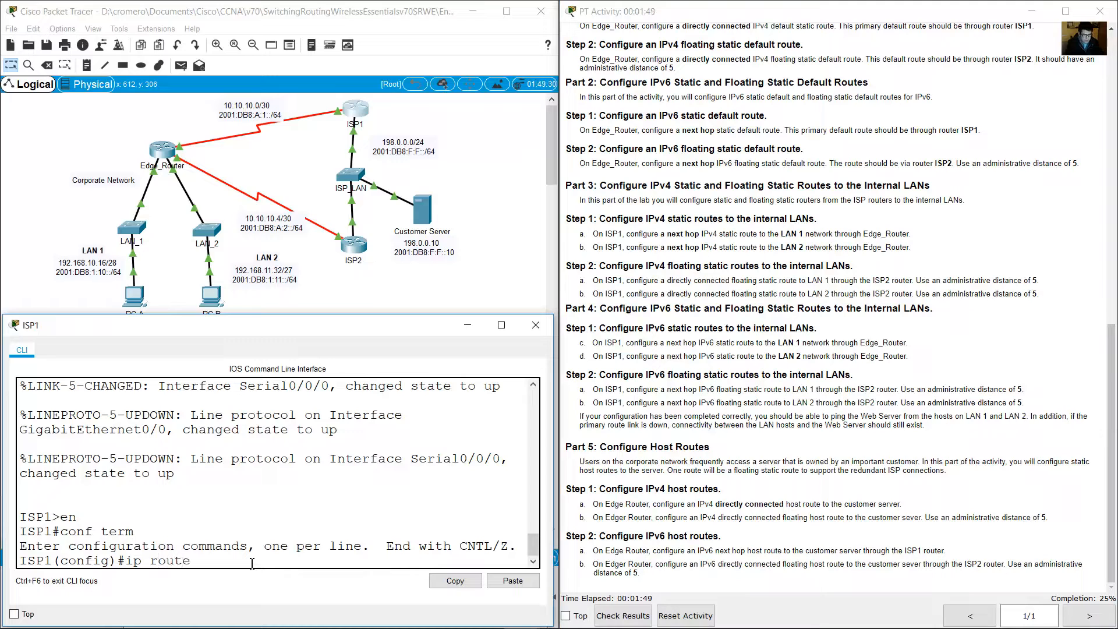
Step: Confirm LAN 1 as the destination in Part 3 Step 1a and locate its IPv4 network address in the topology
left_click(801, 235)
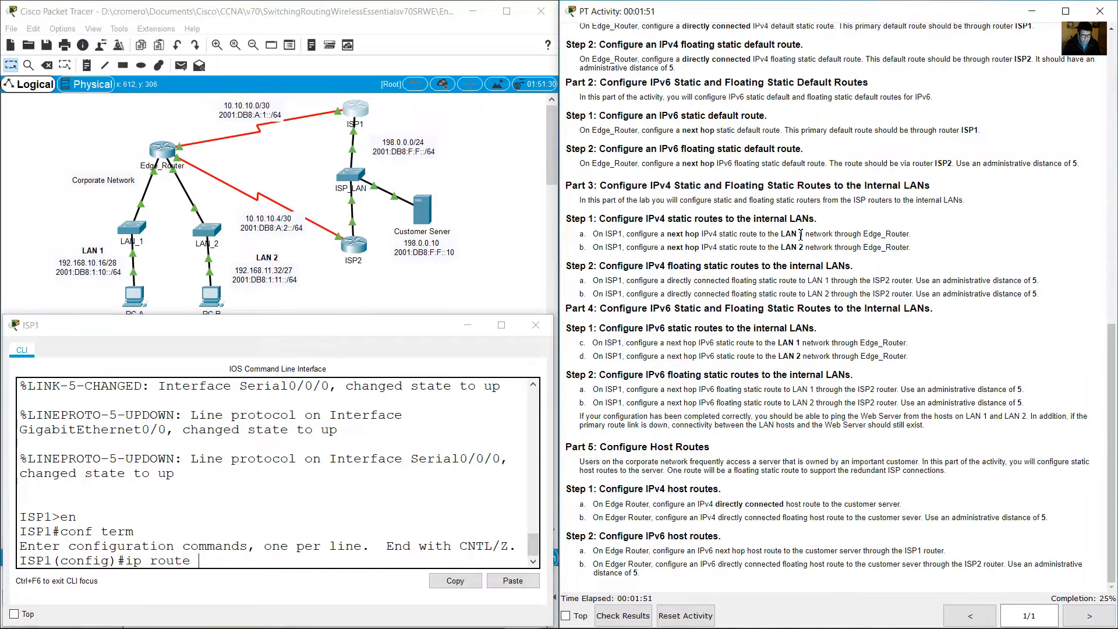
left_click_drag(788, 234, 862, 235)
left_click(295, 297)
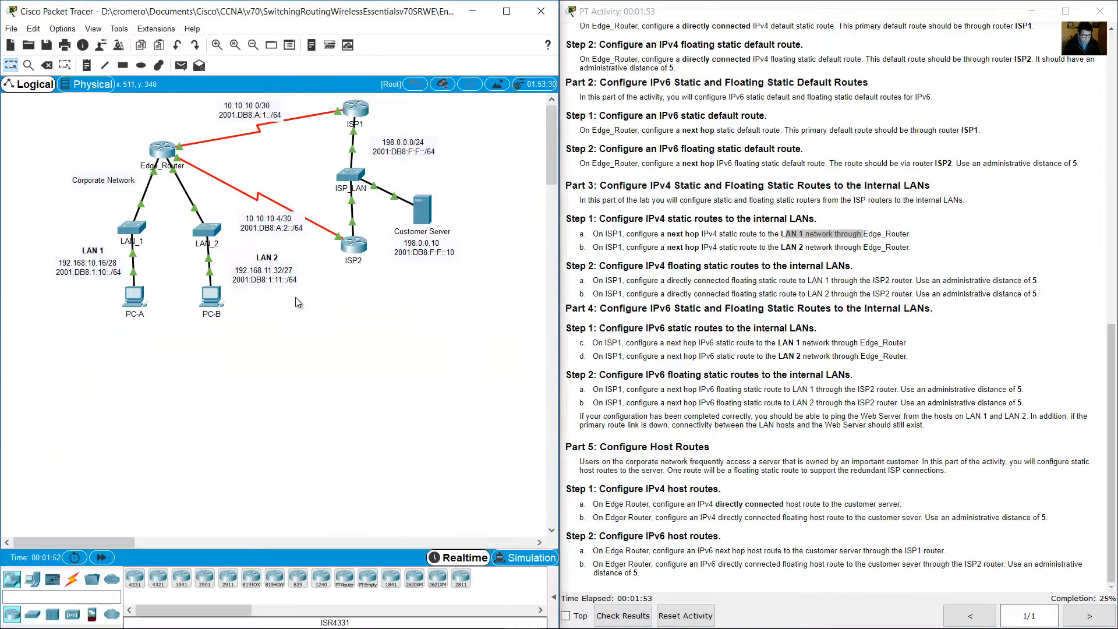
left_click_drag(13, 238, 131, 276)
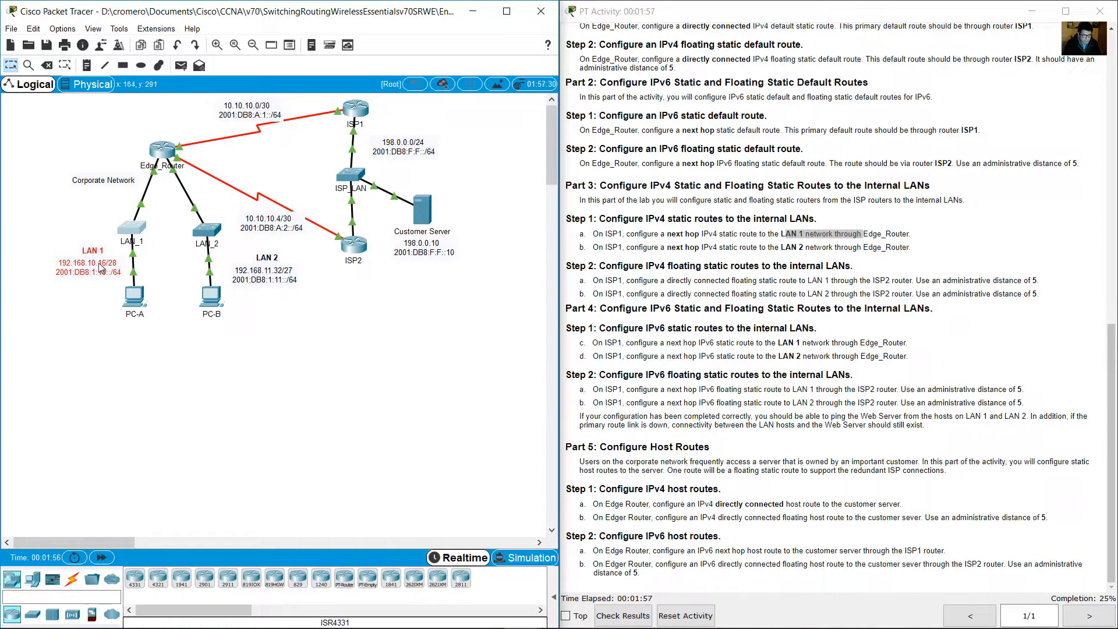
Step: Return to ISP1's command line and extend the ip route command with LAN 1's network 192.168.10.16 and mask 255.255.255.240
left_click(356, 112)
type("192.168.10.16")
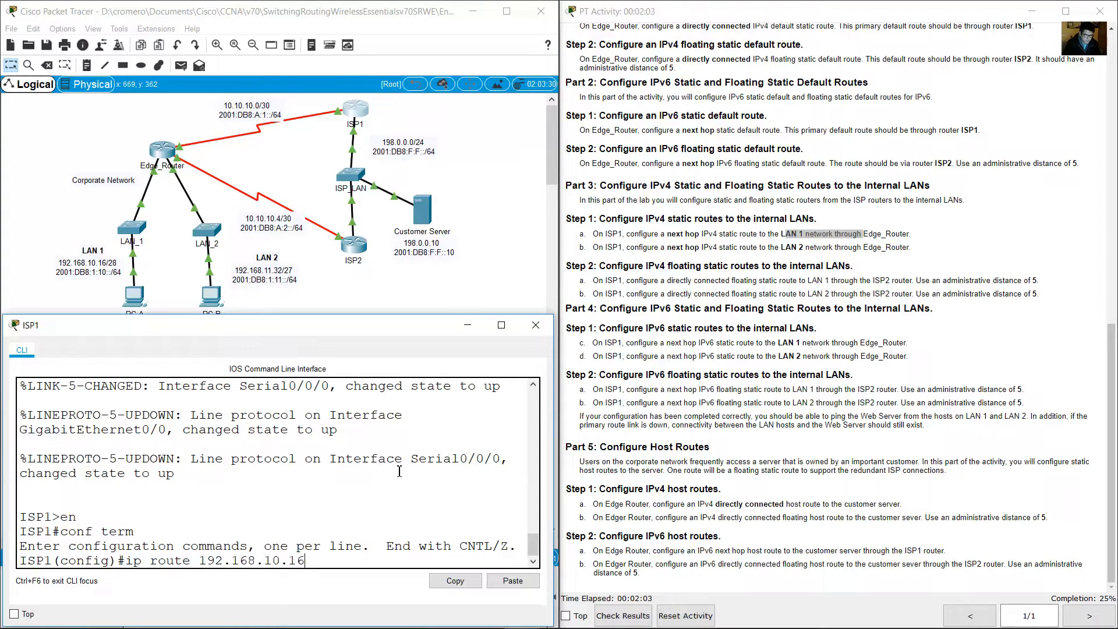
type(" 255.255.255.240")
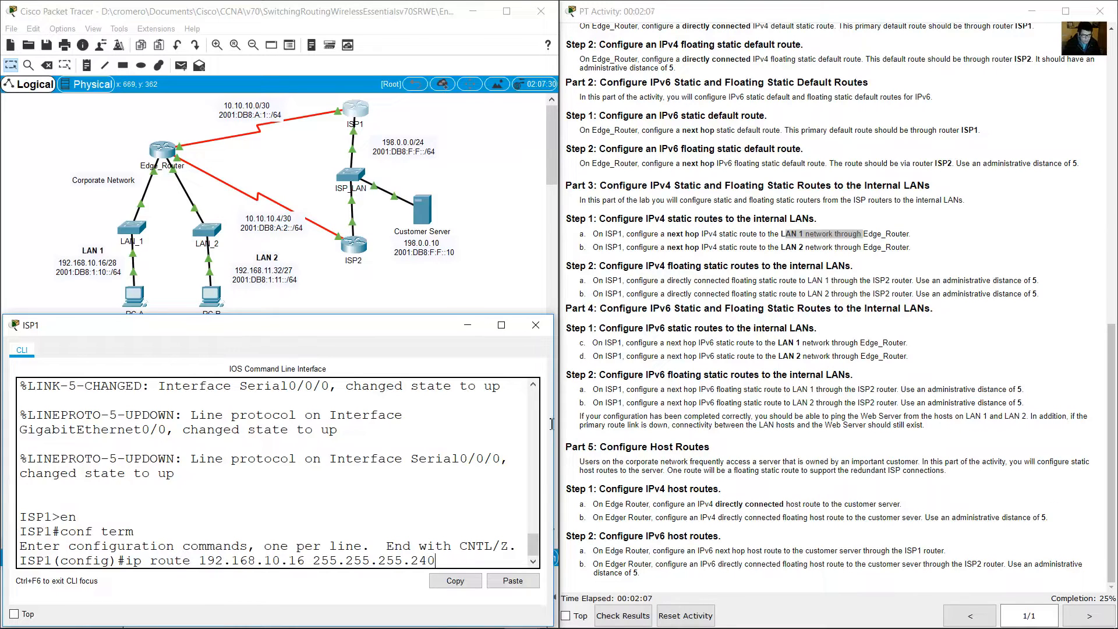
Step: Examine the Part 3 Step 1a next hop requirement and trace the ISP1 to Edge_Router link in the topology
left_click(865, 233)
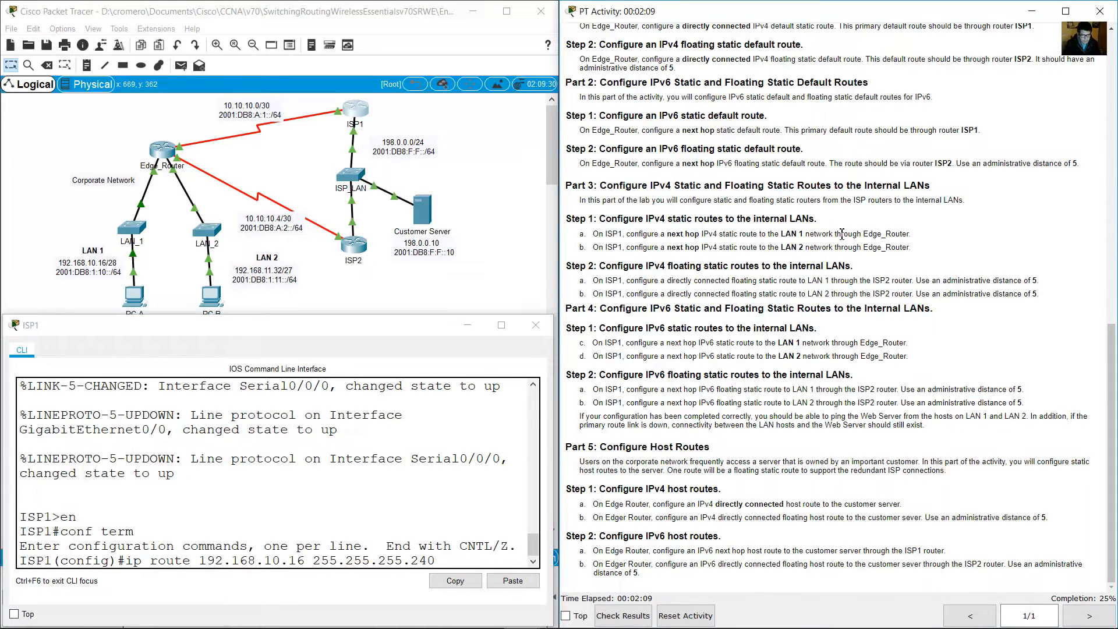
left_click_drag(840, 233, 918, 235)
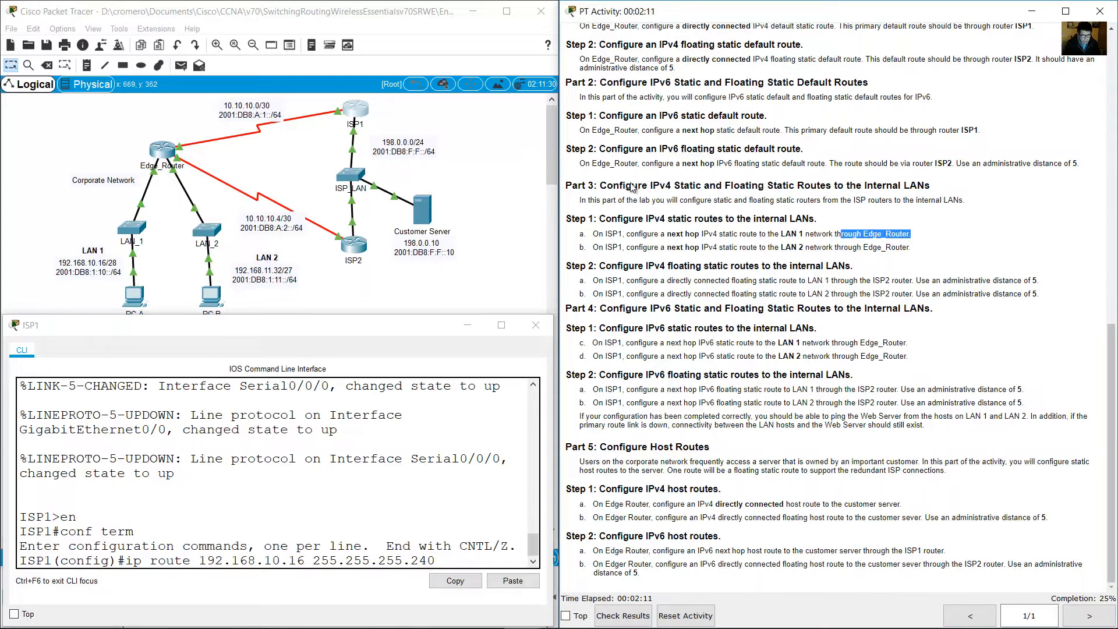
left_click(378, 130)
left_click_drag(425, 116, 352, 106)
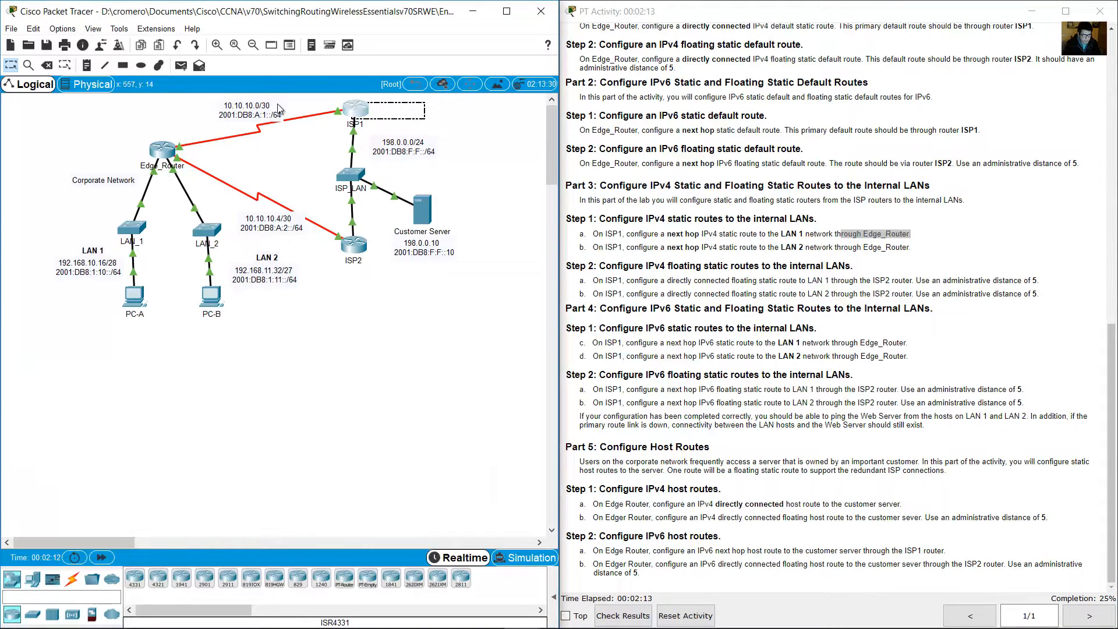
left_click_drag(132, 121, 184, 157)
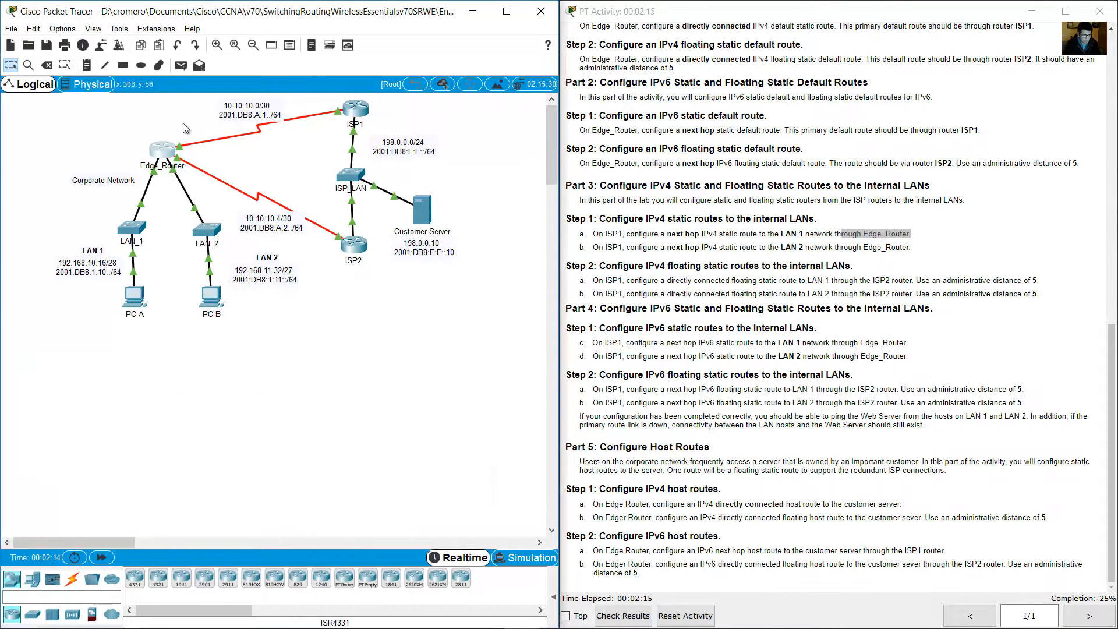
left_click_drag(292, 155, 231, 117)
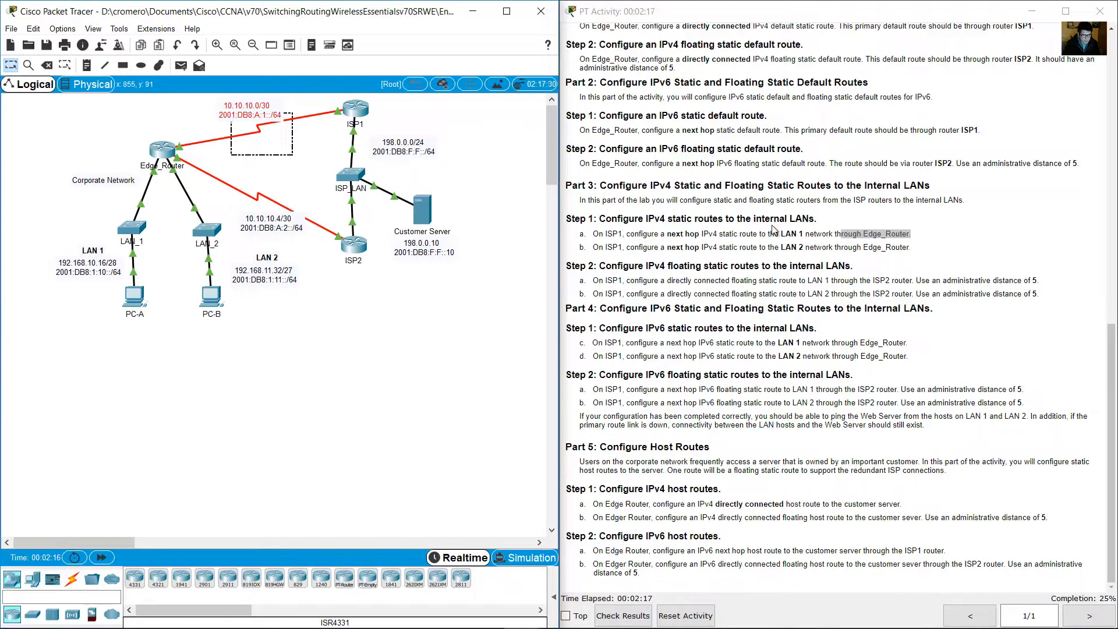
left_click(776, 231)
left_click_drag(671, 233, 735, 237)
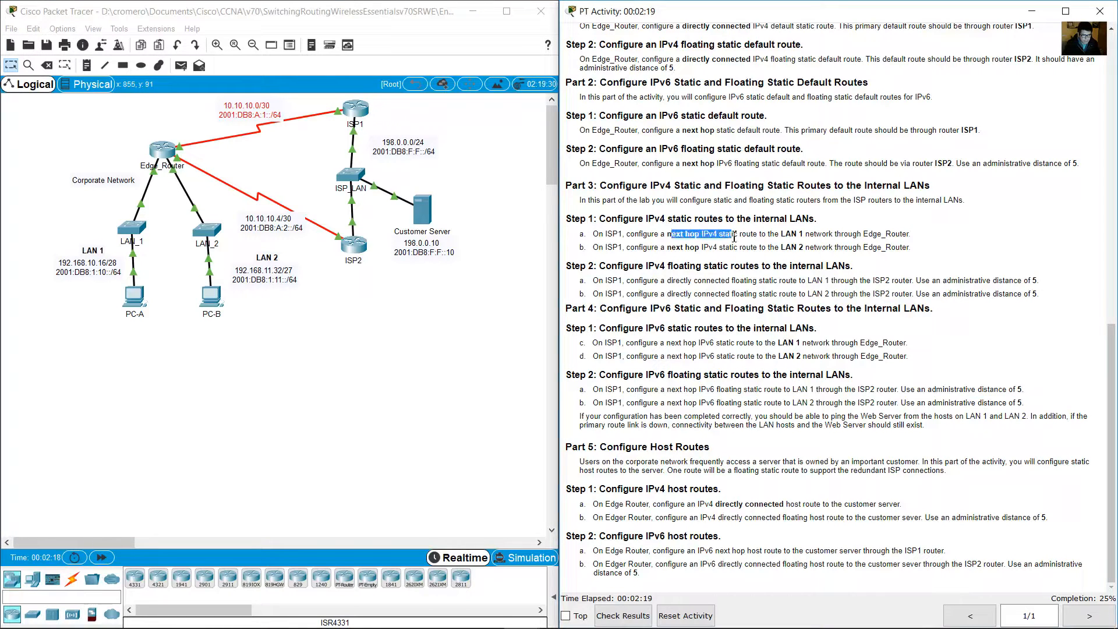
left_click(374, 113)
left_click_drag(415, 127, 329, 109)
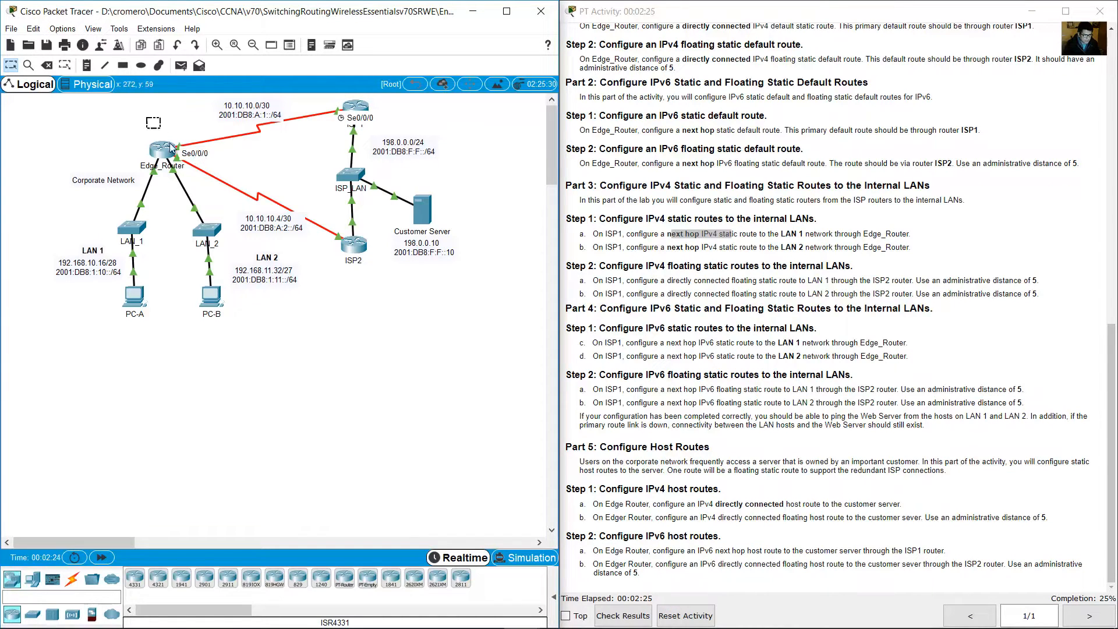
left_click_drag(169, 144, 188, 162)
Step: Look up Edge_Router's S0/0/0 address in the Addressing Table, widen the ISP1 window and complete the LAN 1 route with next hop 10.10.10.2
left_click(996, 263)
left_click_drag(1111, 362, 1107, 63)
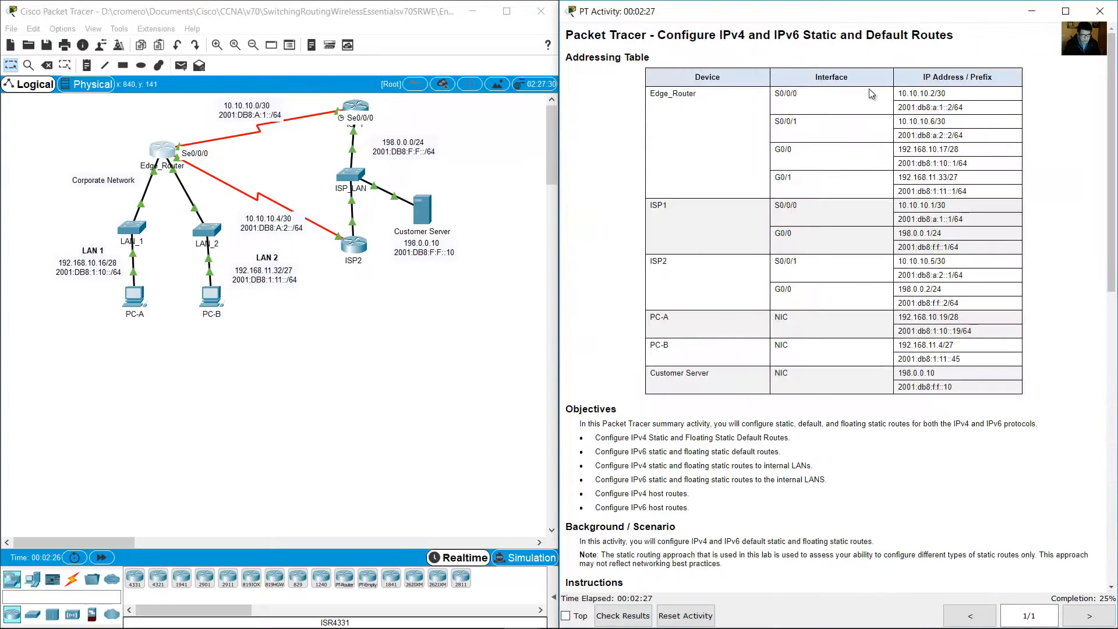
left_click_drag(648, 95, 750, 96)
left_click(783, 94)
left_click_drag(897, 94, 933, 95)
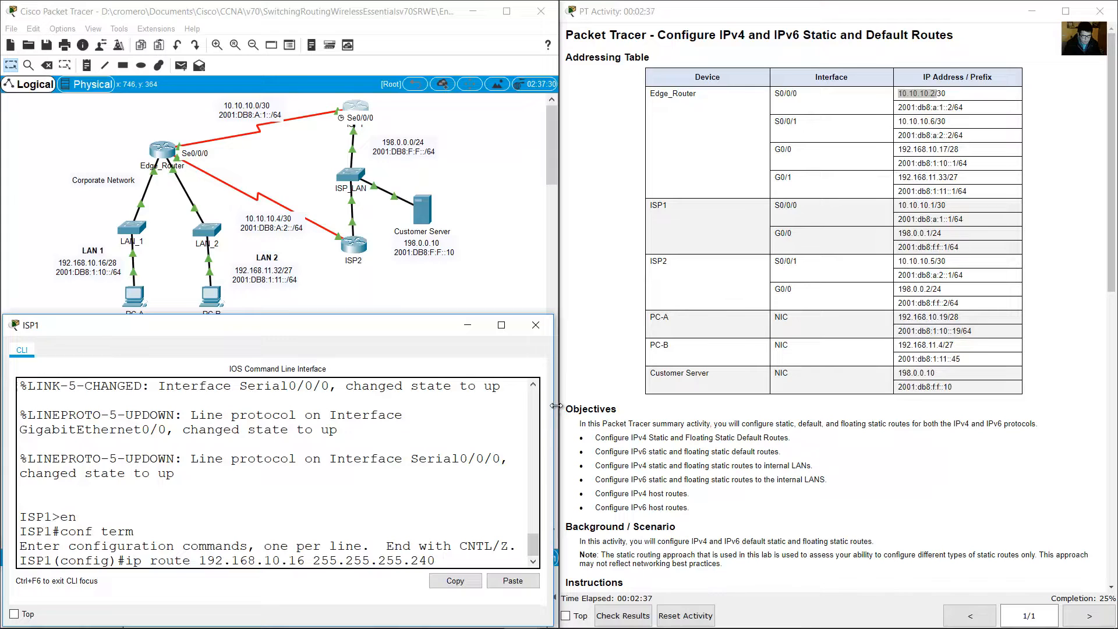
left_click_drag(556, 406, 664, 408)
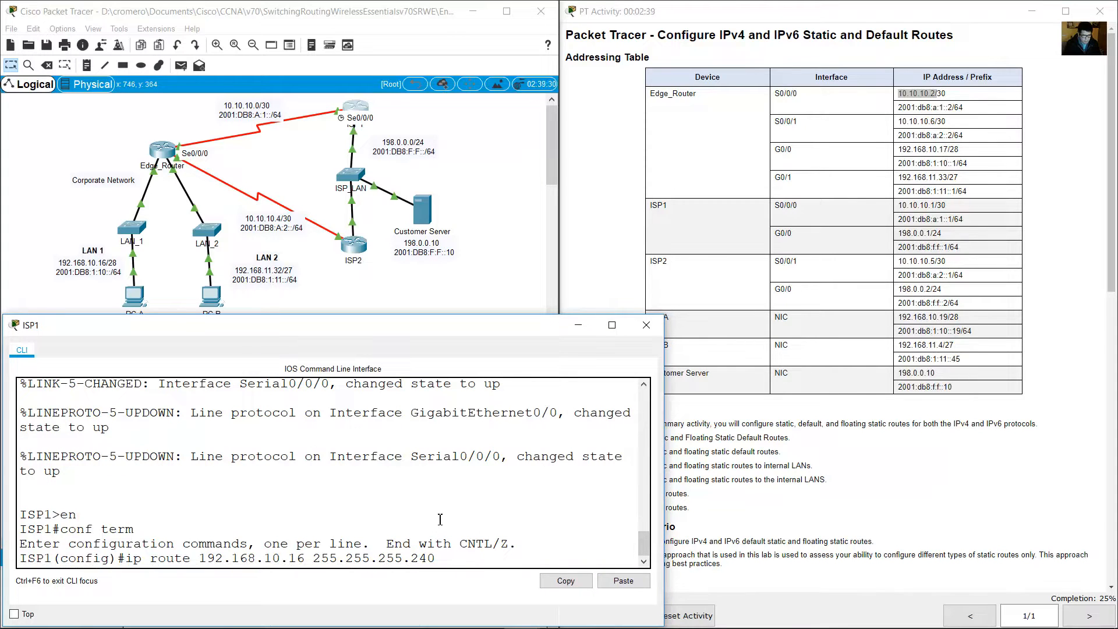
type("10.10.10.2")
key("Return")
Step: Read the Part 3 Step 1b requirement for LAN 2 and enter ip route 192.168.11.32 255.255.255.224 on ISP1 without running it
left_click(1065, 199)
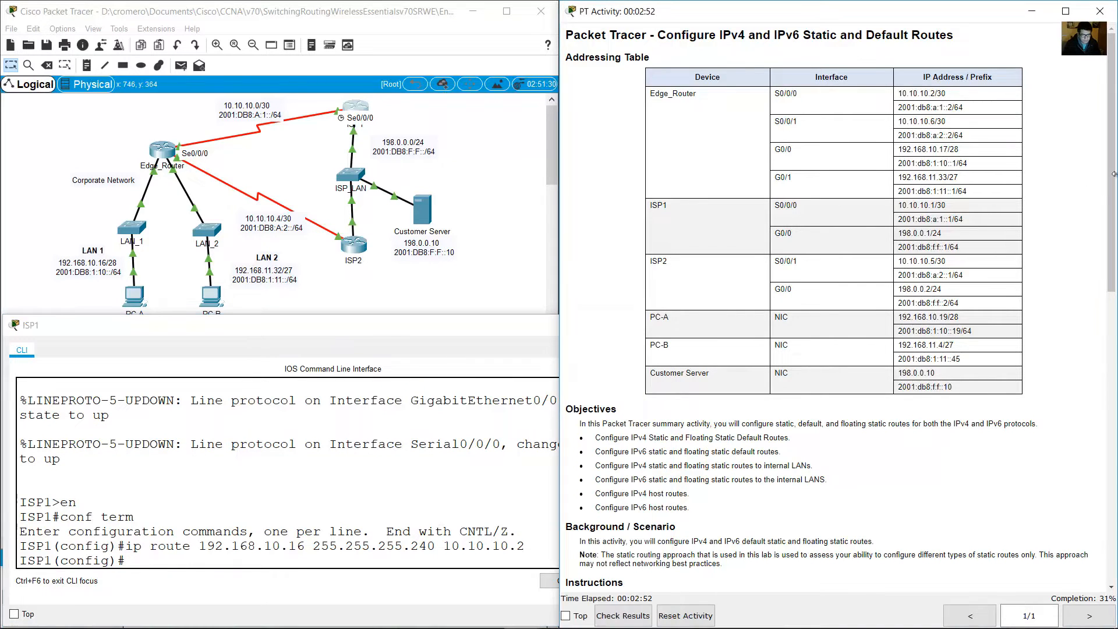
left_click_drag(1113, 189, 1117, 546)
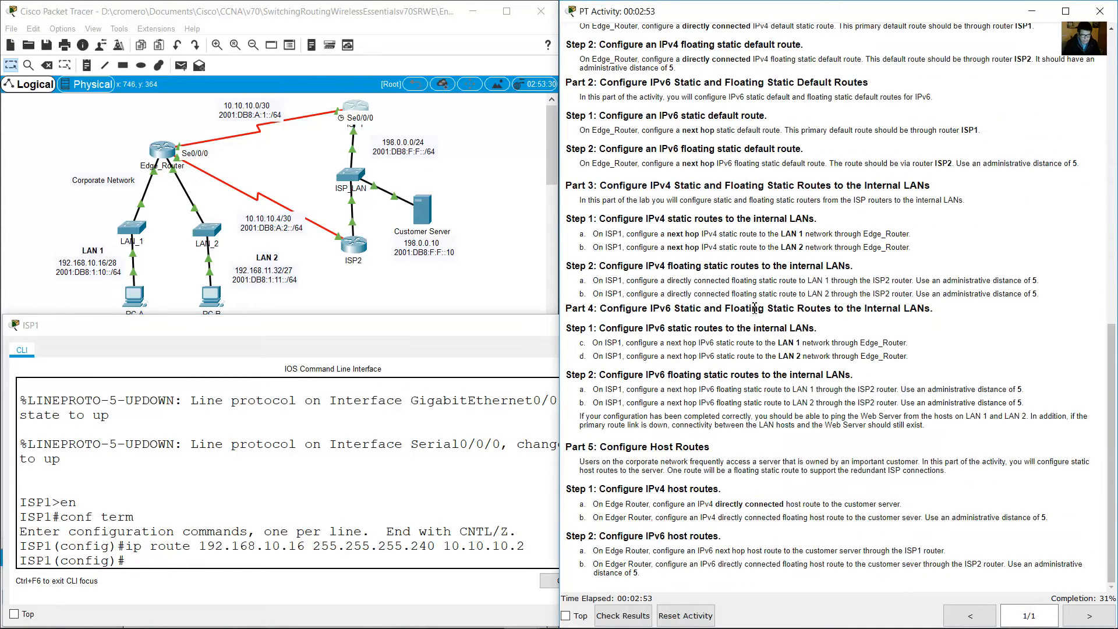
left_click_drag(601, 249, 918, 248)
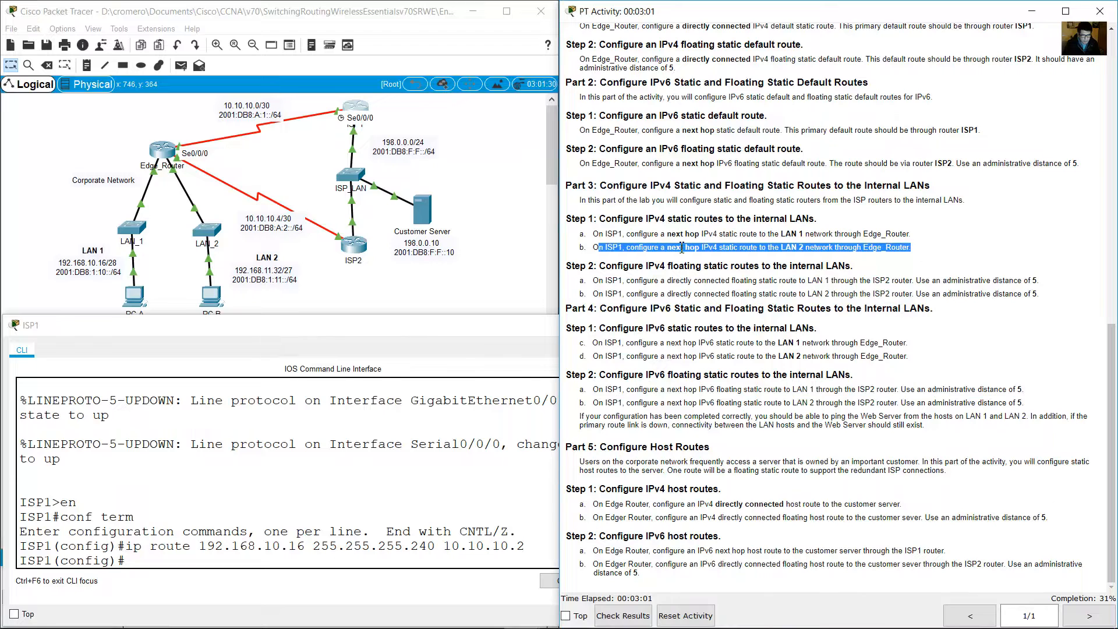
left_click(294, 313)
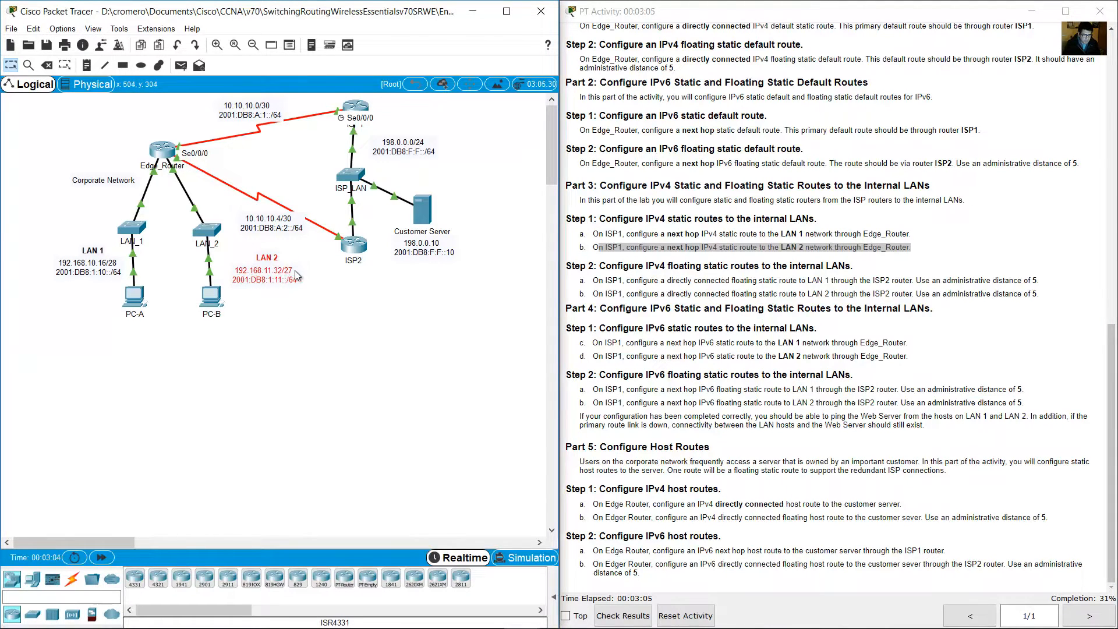
left_click(356, 106)
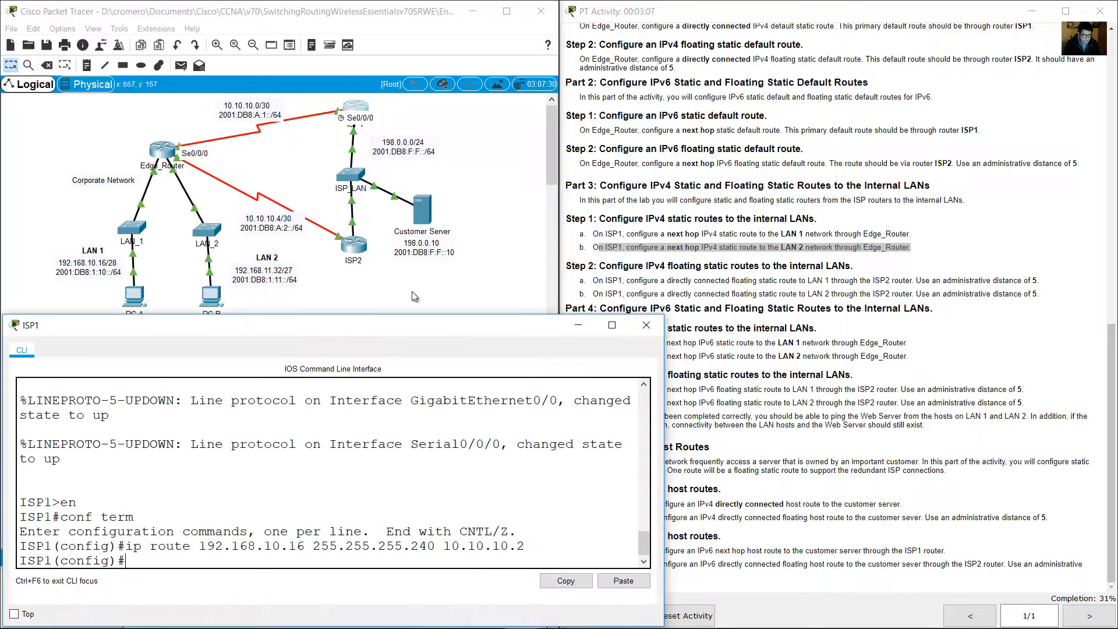
type("ip route 192.168.11")
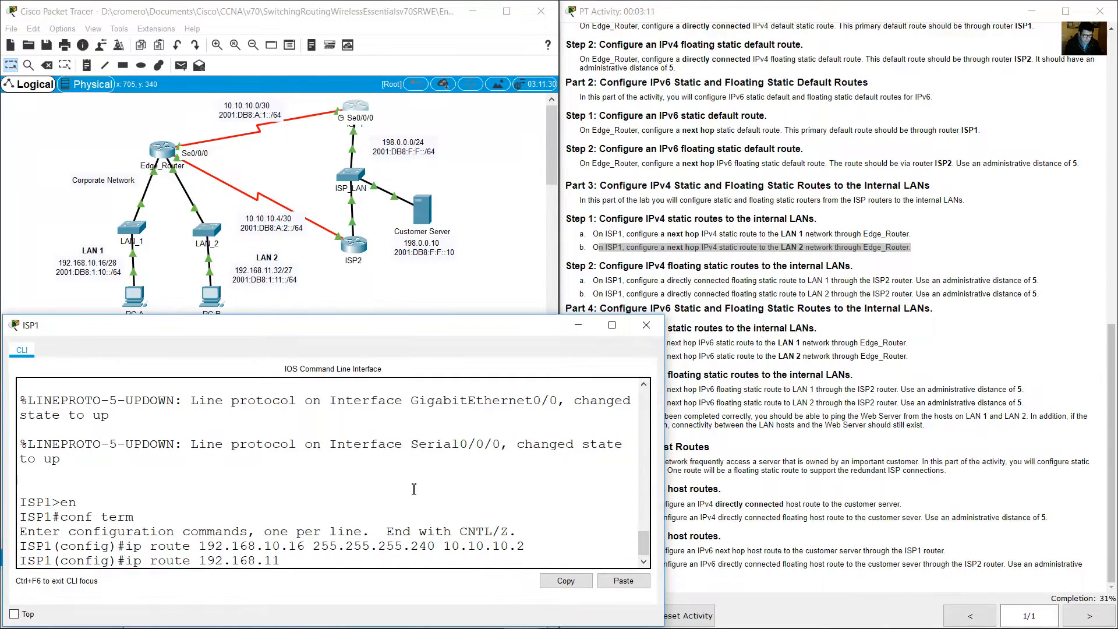
type(".32 255.255.255.224")
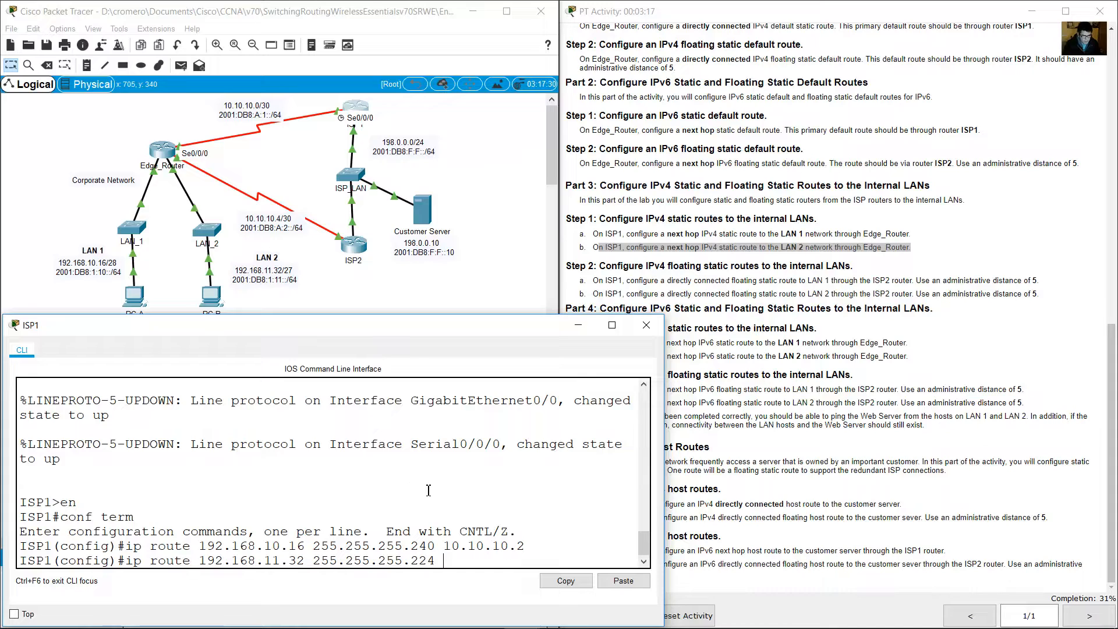
Step: Check which router Part 3 Step 1b routes LAN 2 through and trace ISP1's link to Edge_Router's Se0/0/0 in the topology
left_click(831, 251)
left_click_drag(831, 251, 911, 249)
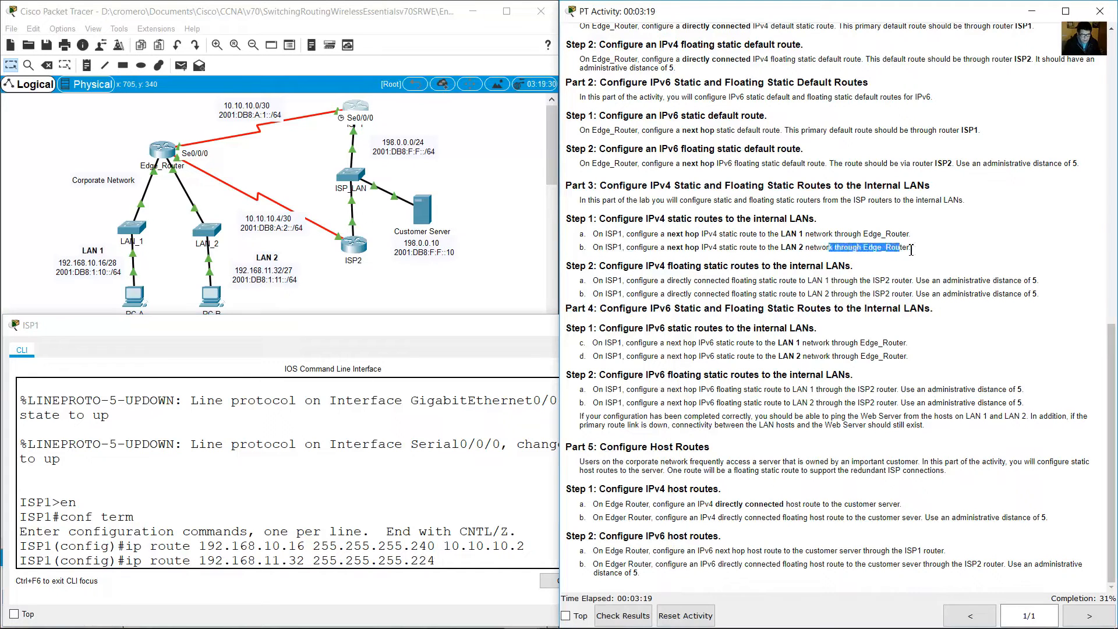
left_click(862, 257)
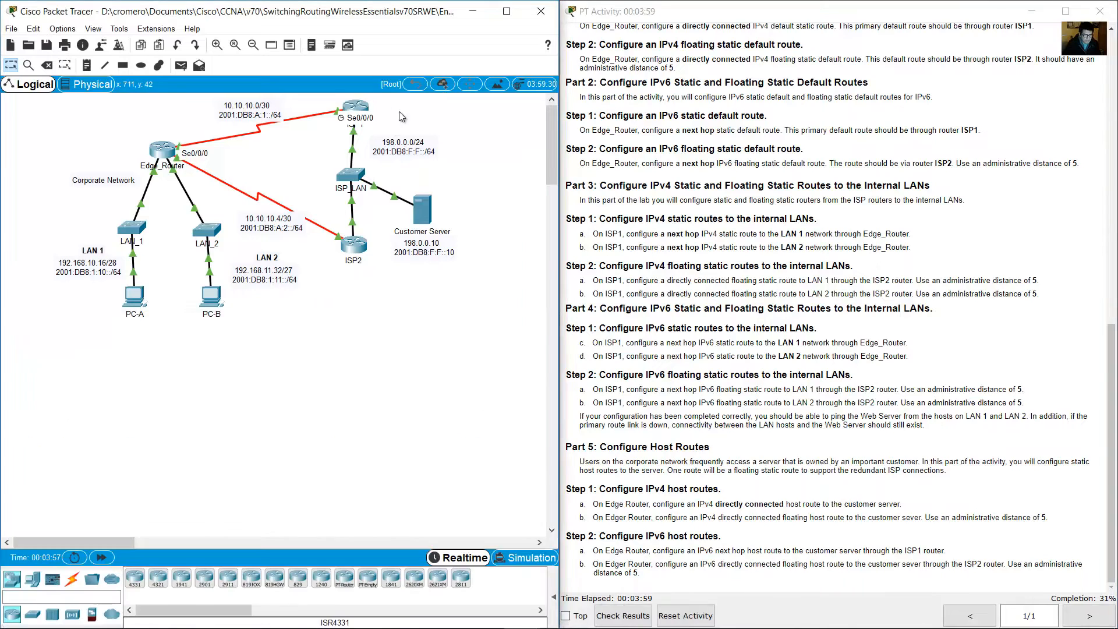
left_click_drag(416, 118, 318, 100)
left_click_drag(417, 126, 315, 99)
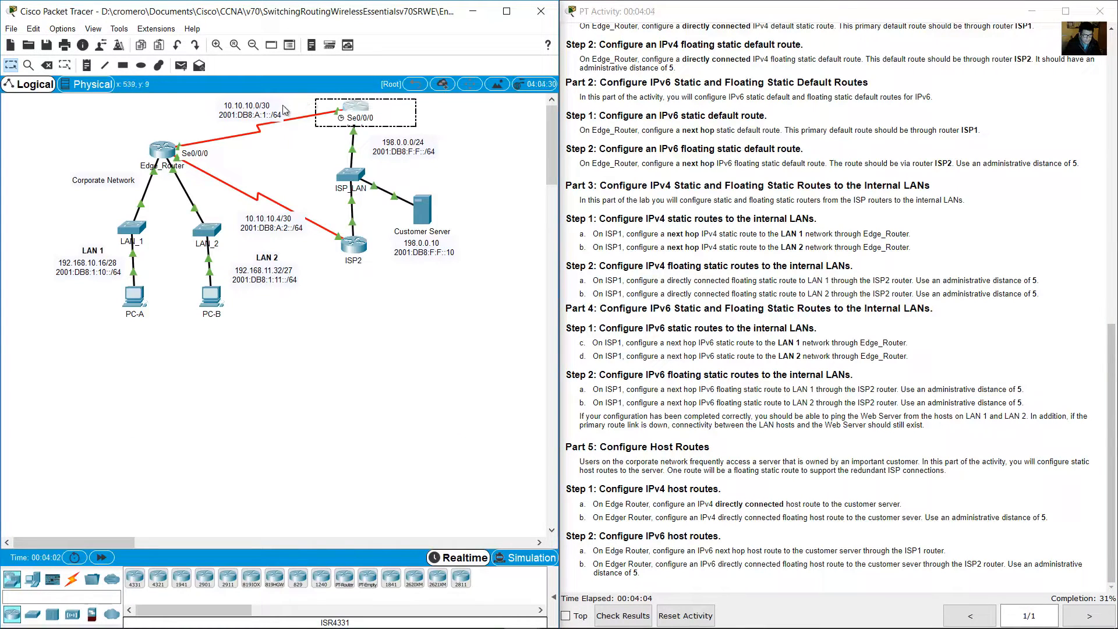
left_click_drag(168, 111, 99, 156)
left_click_drag(312, 152, 204, 92)
left_click(404, 111)
left_click_drag(444, 131, 321, 96)
left_click(181, 129)
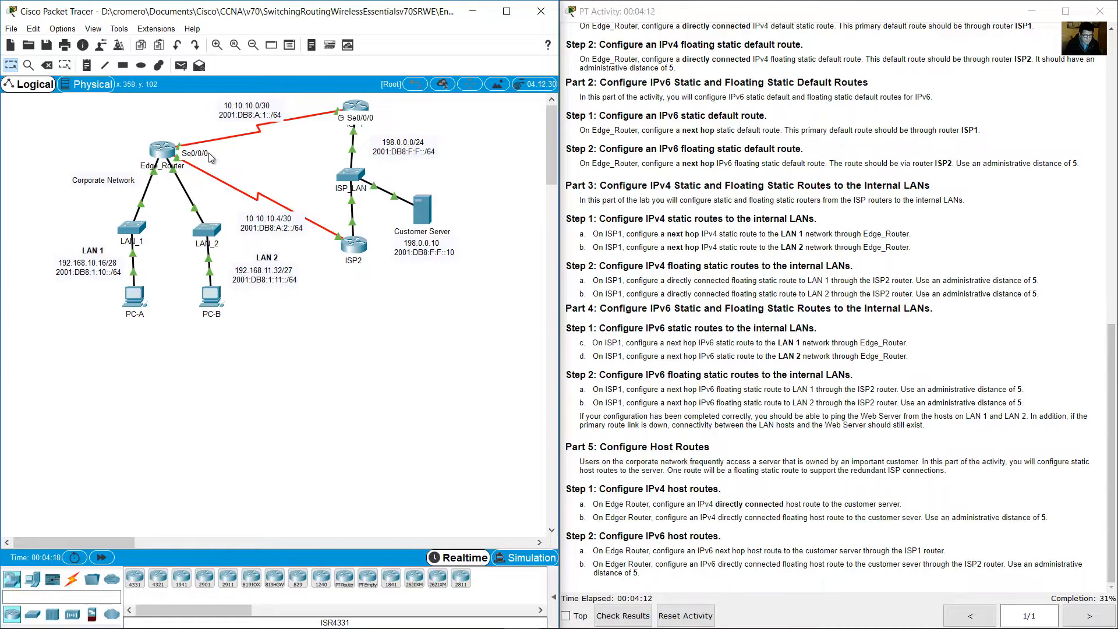
left_click_drag(130, 120, 218, 150)
Step: Find Edge_Router's S0/0/0 IPv4 address in the Addressing Table and complete ISP1's LAN 2 static route with next hop 10.10.10.2
left_click_drag(1111, 372, 1022, 66)
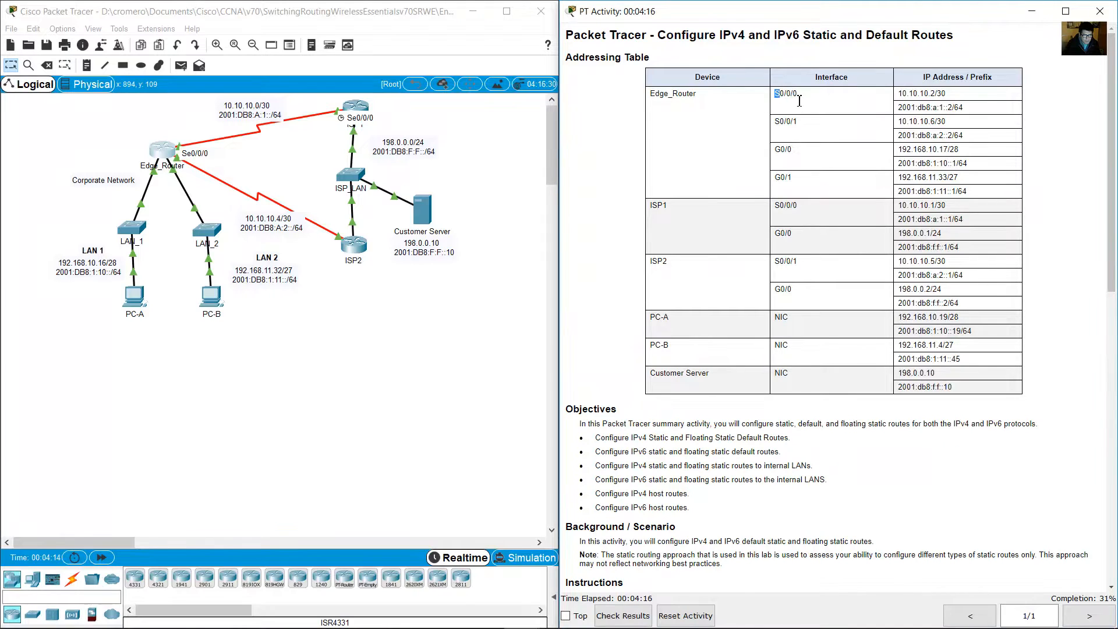
left_click_drag(702, 94, 614, 95)
left_click_drag(897, 94, 937, 93)
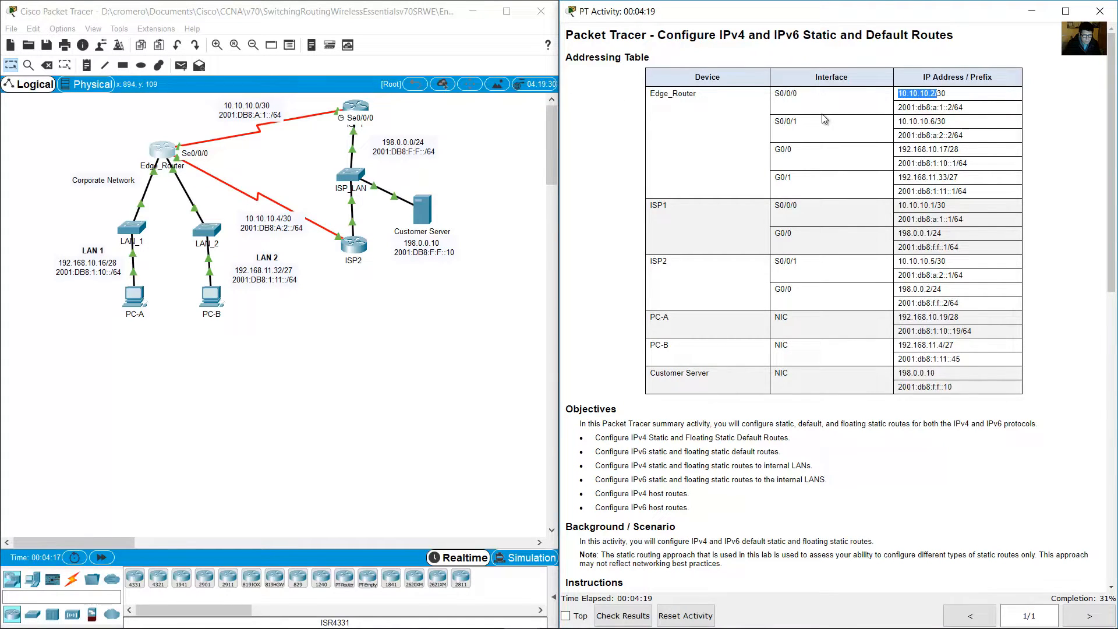
left_click(365, 110)
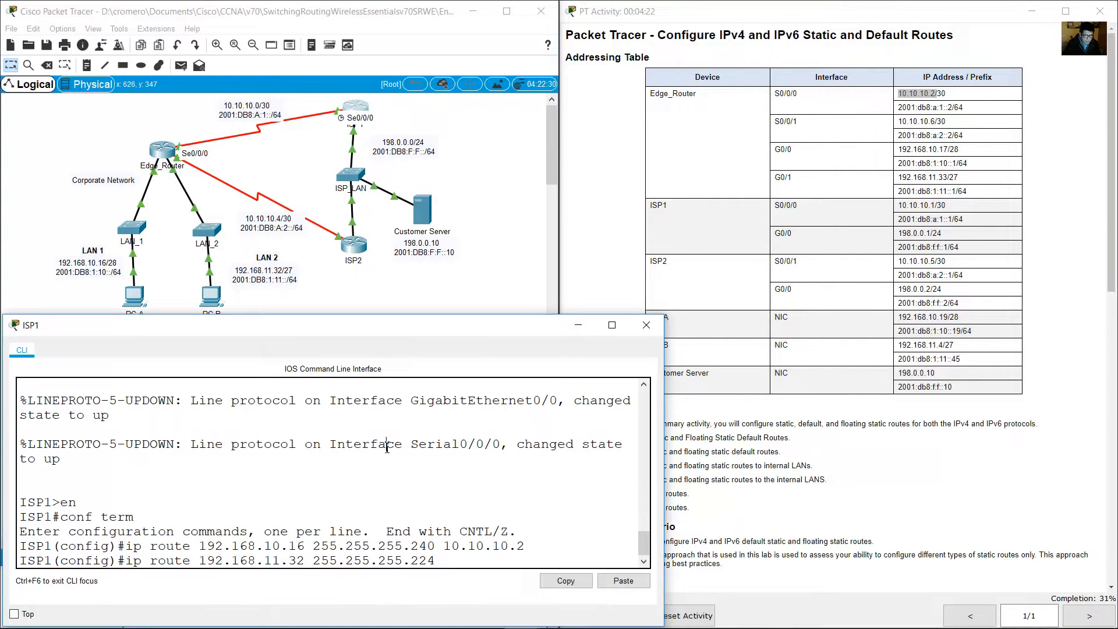
type("10.10.10.2")
key("Return")
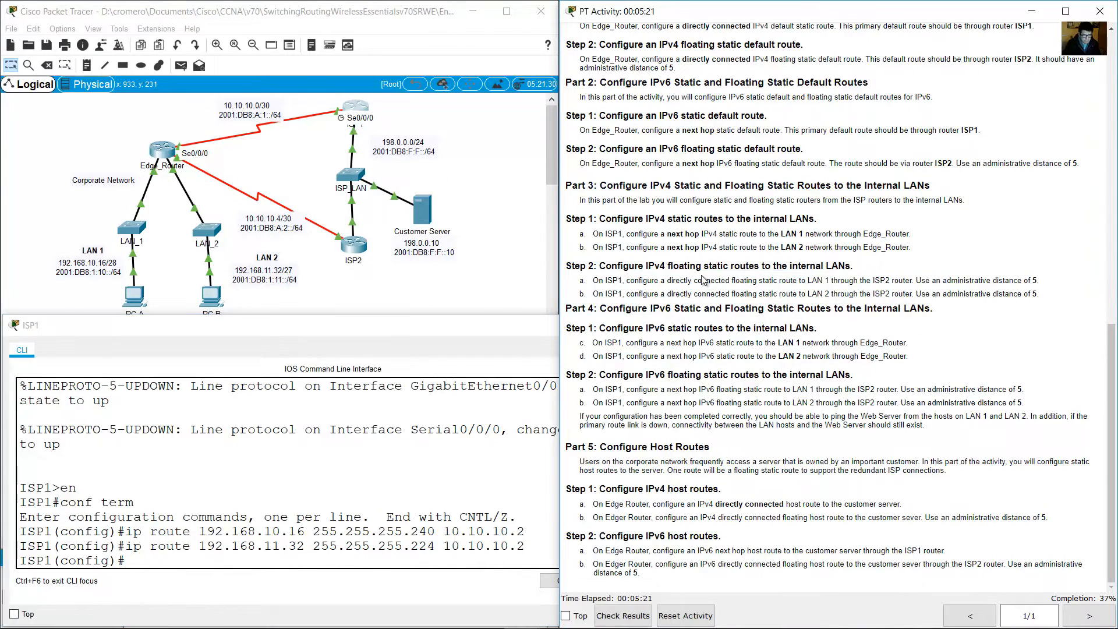
Step: Read the Part 3 Step 2a requirement for the directly connected IPv4 floating static route on ISP1 to LAN 1 through ISP2
left_click_drag(603, 266, 853, 264)
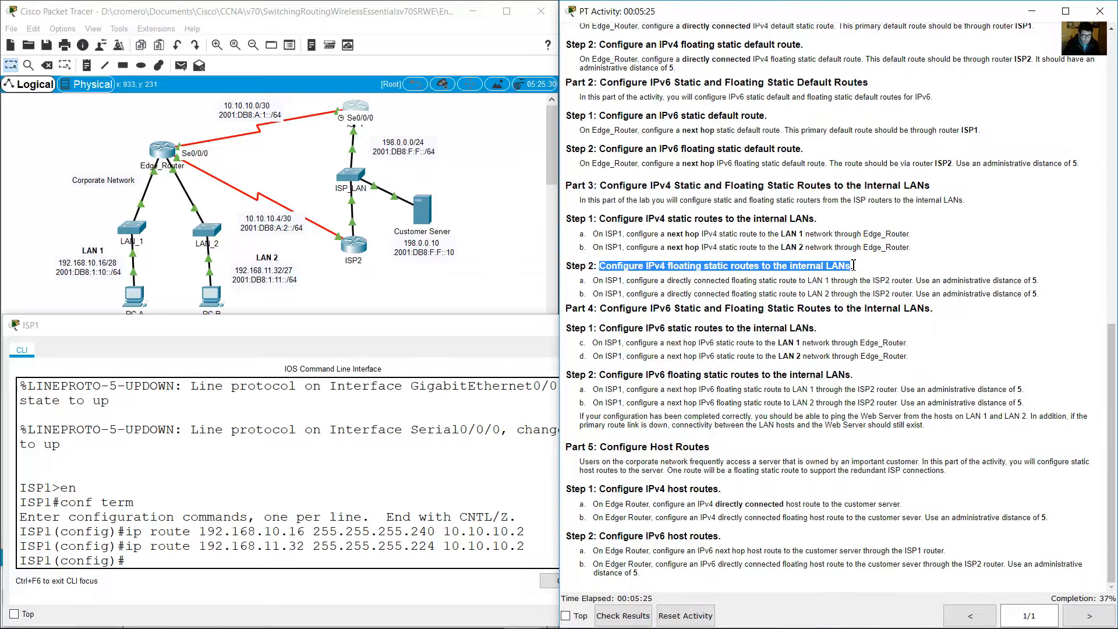
left_click(603, 283)
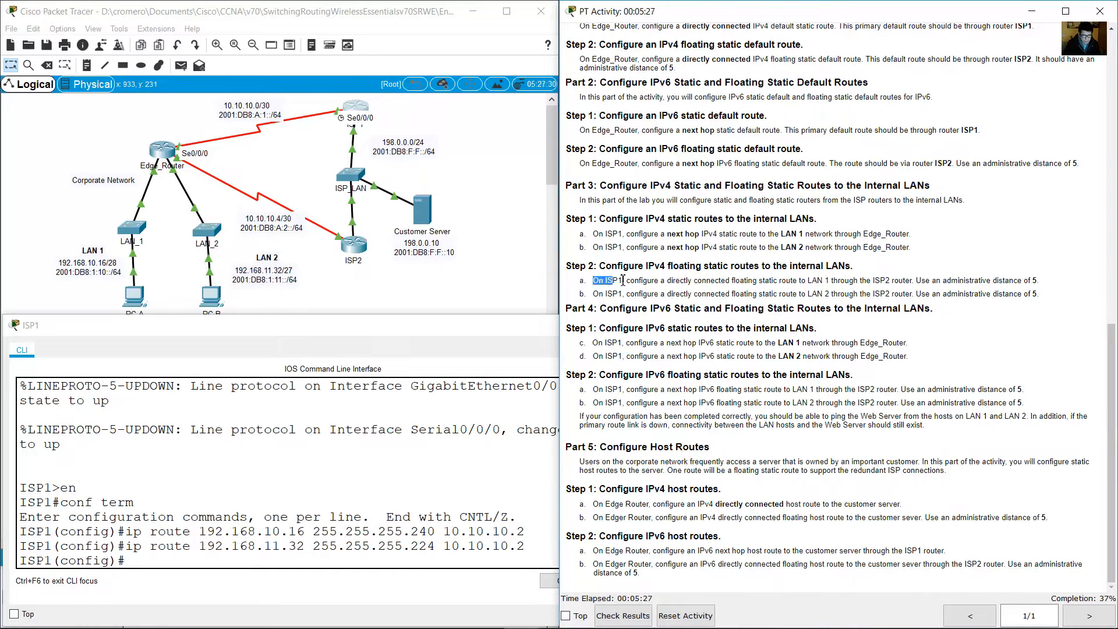
left_click_drag(622, 281, 915, 283)
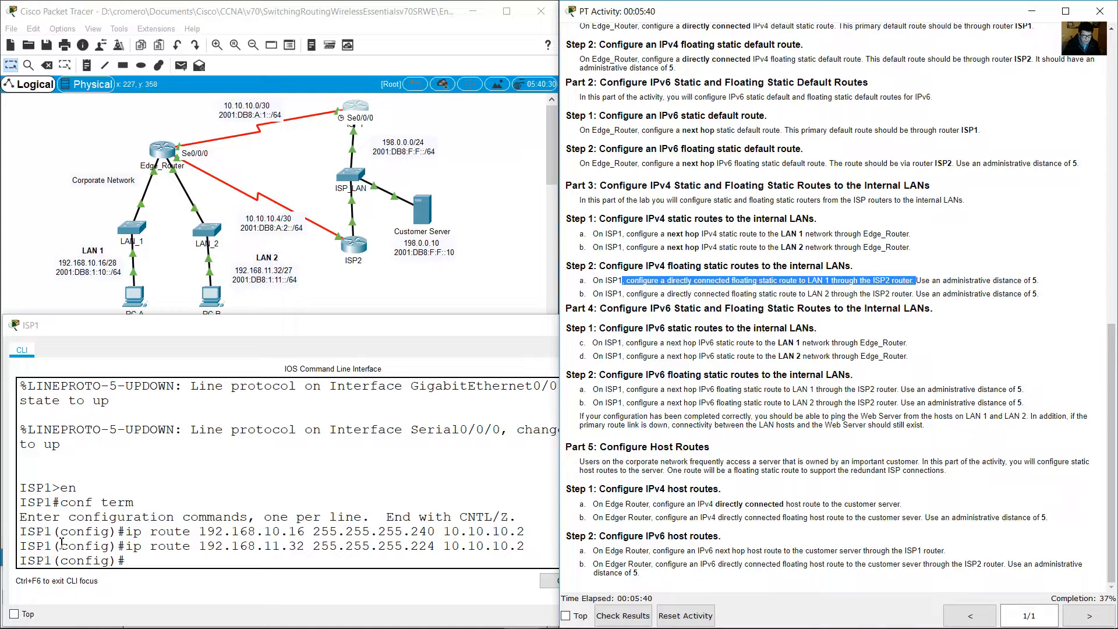
left_click_drag(52, 561, 28, 548)
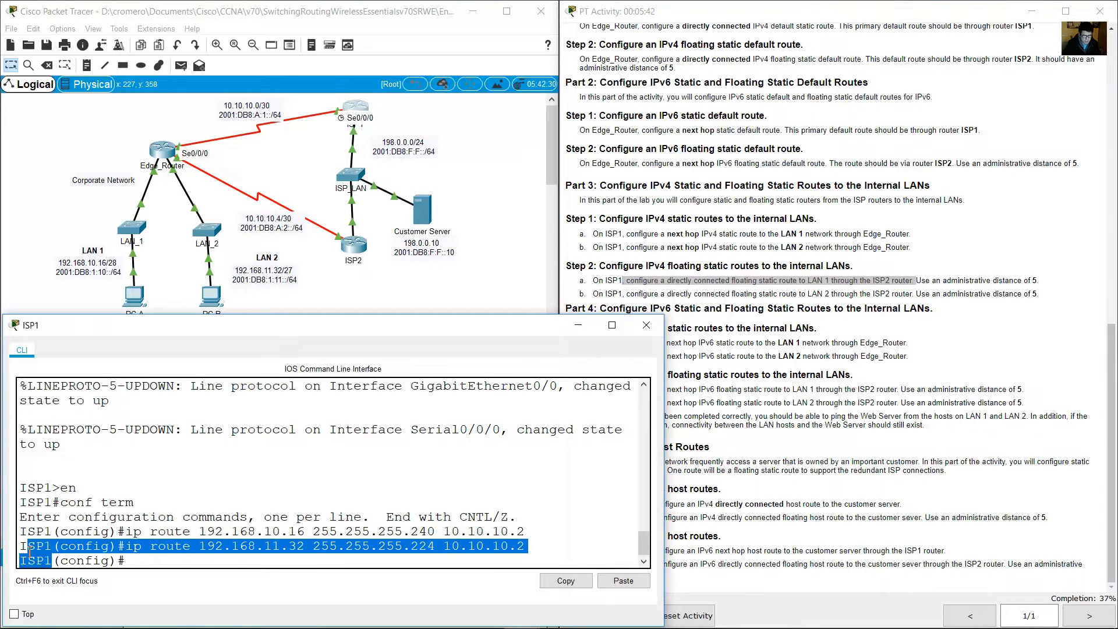
left_click(818, 282)
left_click_drag(811, 281, 833, 281)
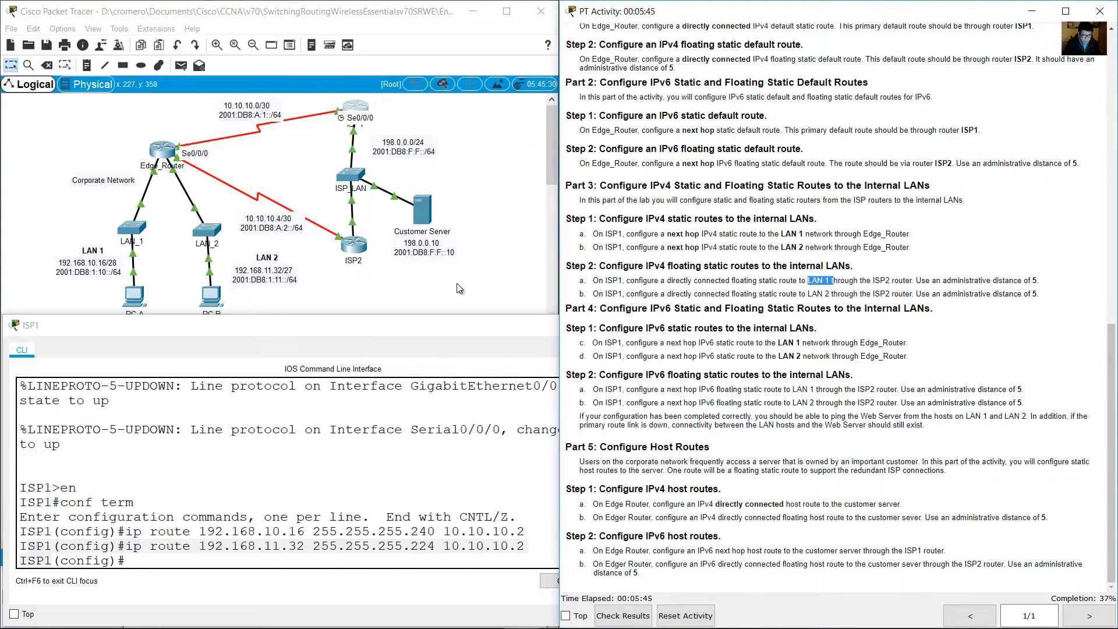
Step: Check LAN 1's IPv4 network in the topology and enter ip route 192.168.10.16 255.255.255.240 on ISP1 without running it
left_click_drag(32, 243, 138, 316)
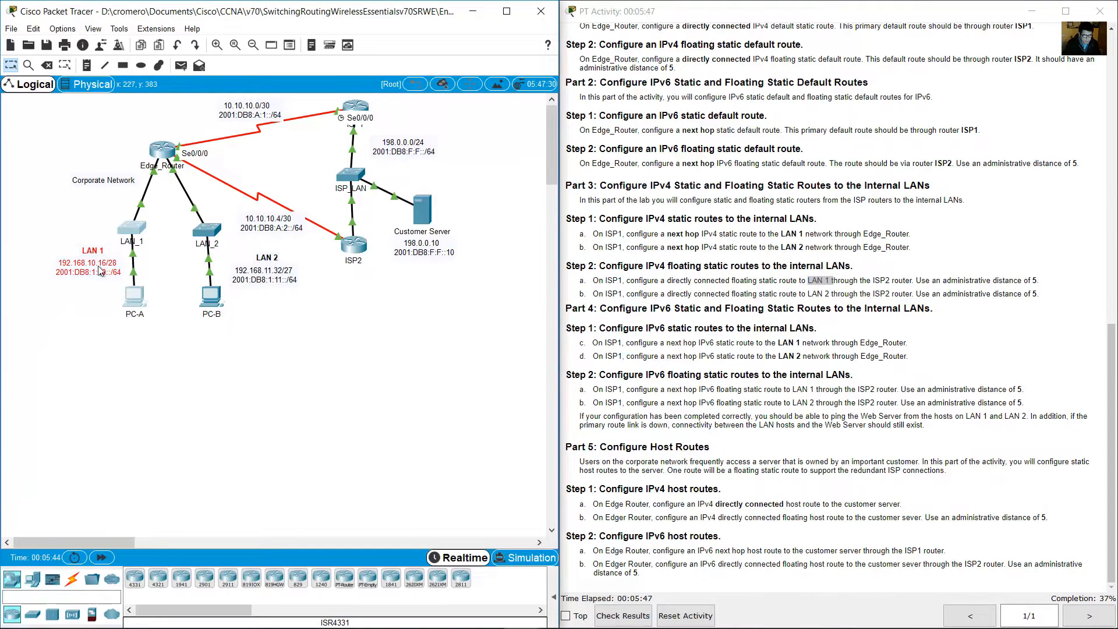
left_click(360, 111)
left_click(386, 531)
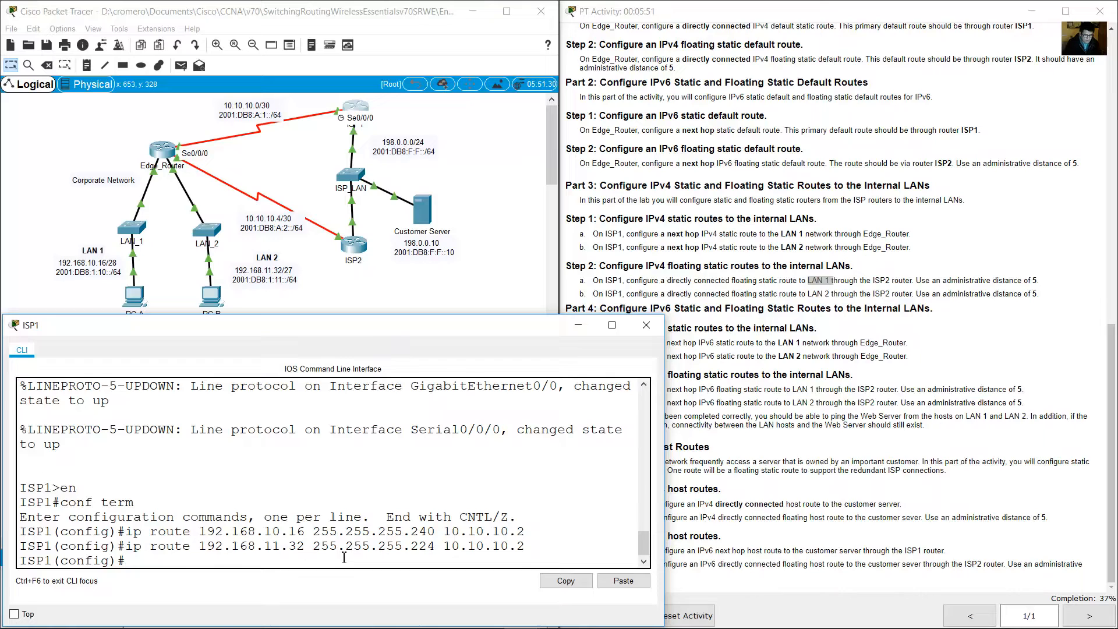
type("ip route 192.168.10.16 255.255.255.")
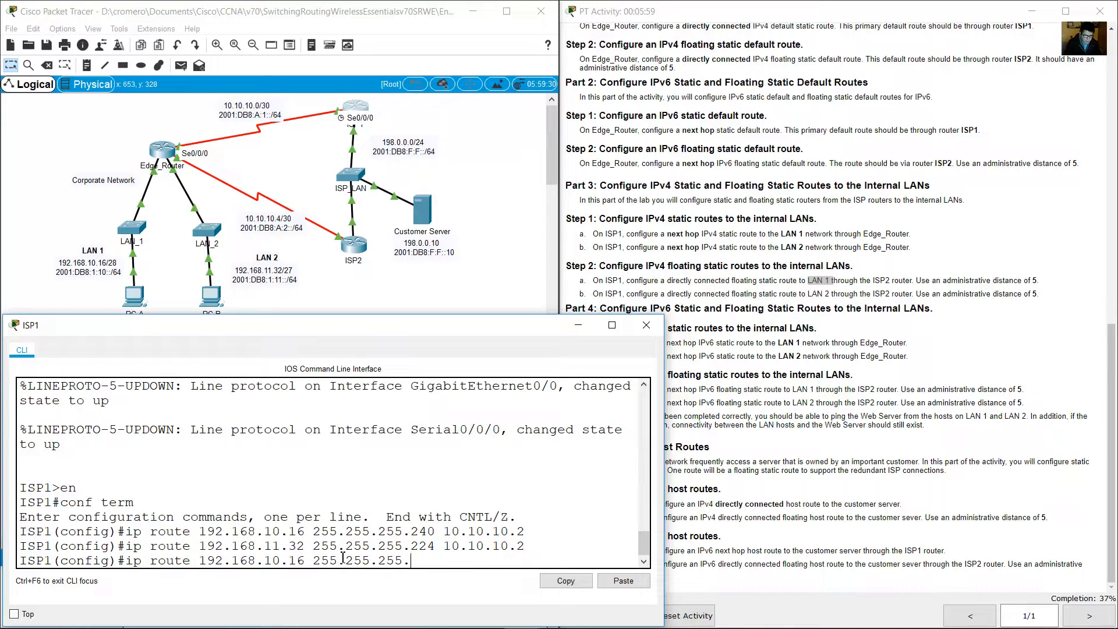
type("240")
Step: Check the router and route type Part 3 Step 2a requires, and find ISP1's exit interface on the link towards ISP2
left_click(881, 273)
left_click_drag(845, 280, 912, 280)
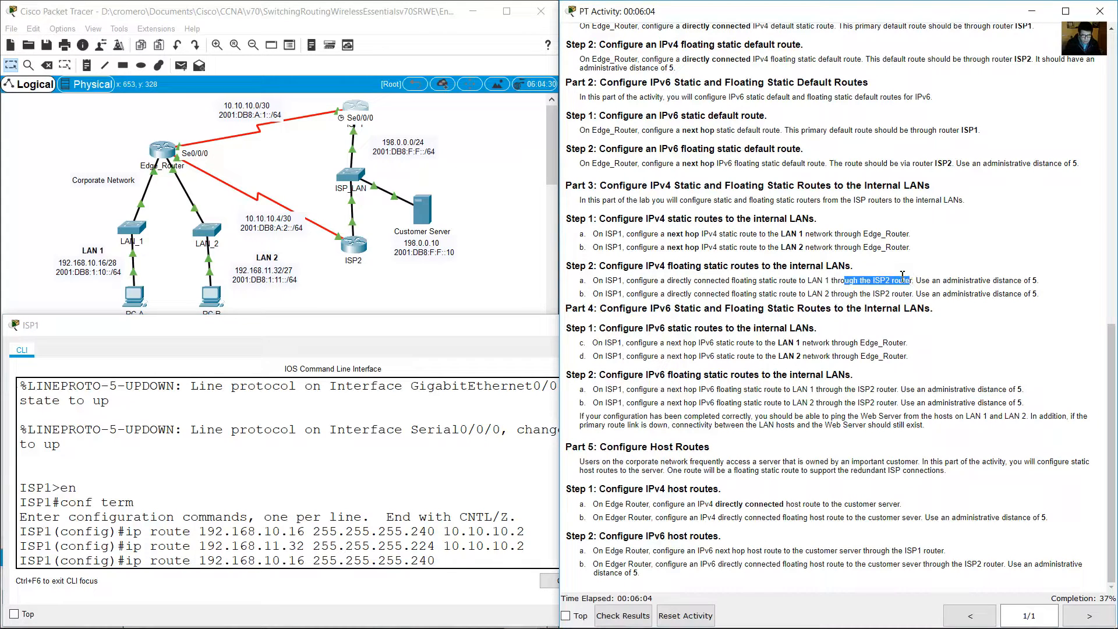
left_click(362, 274)
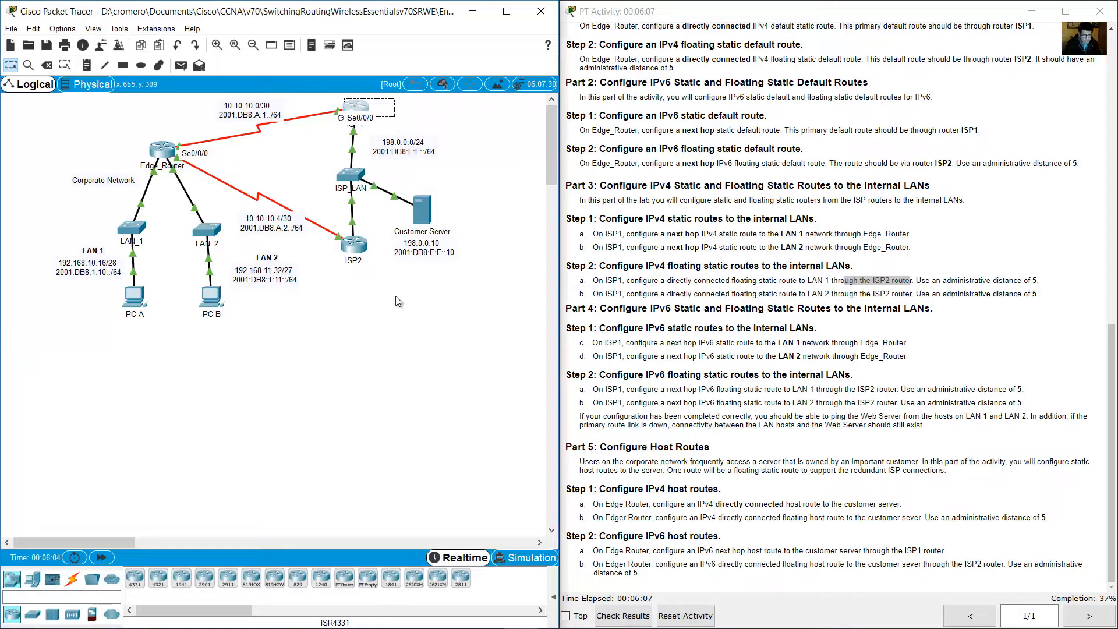
left_click_drag(368, 329, 328, 233)
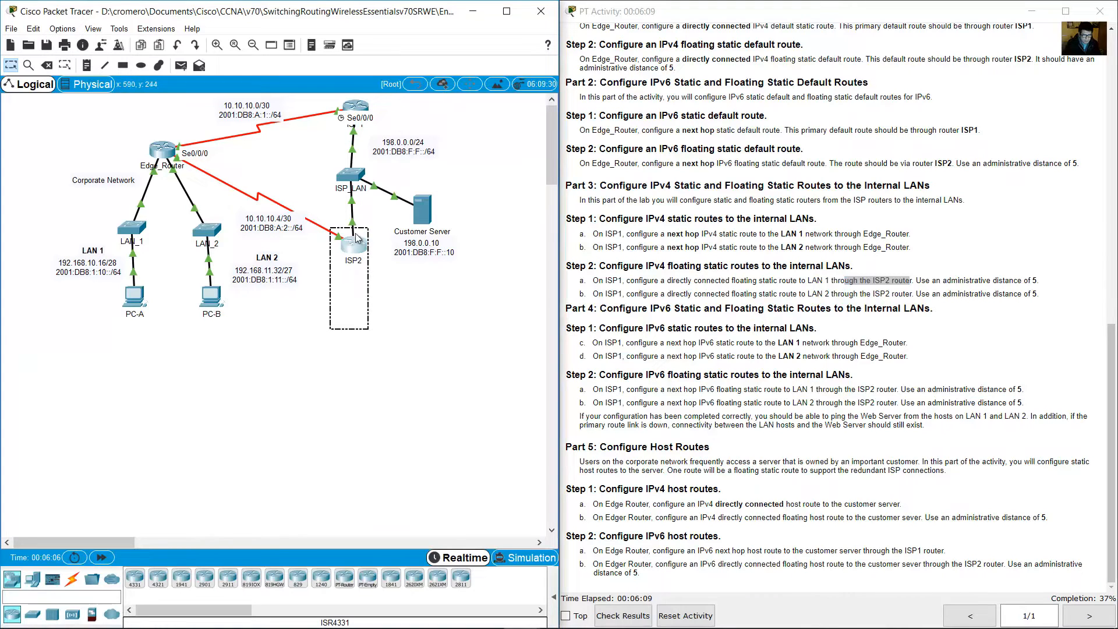
left_click(715, 293)
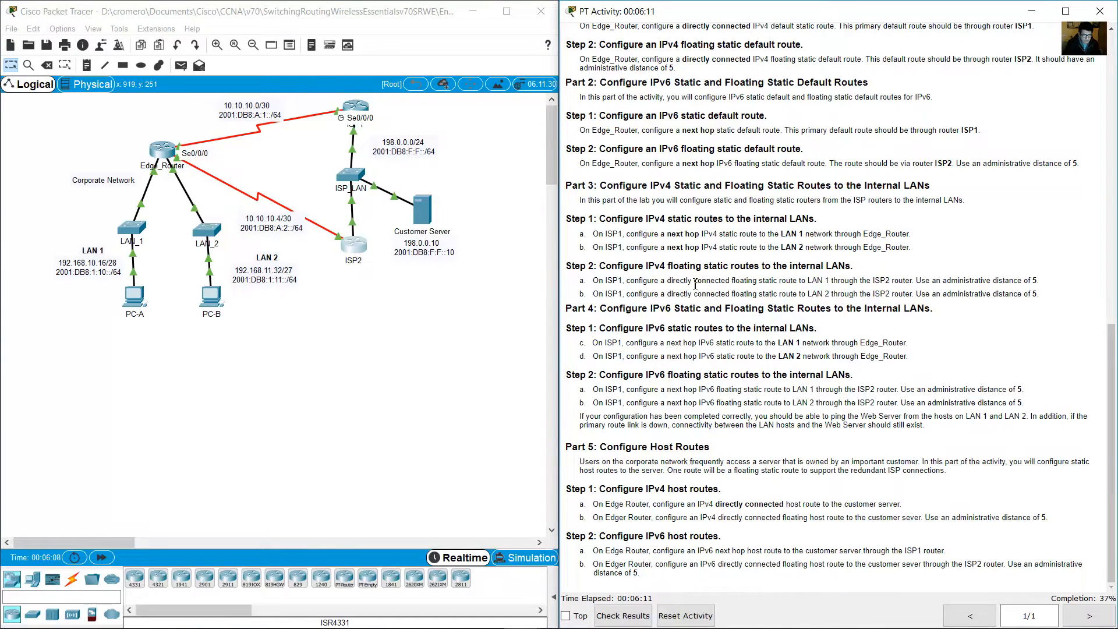
left_click_drag(671, 282, 748, 285)
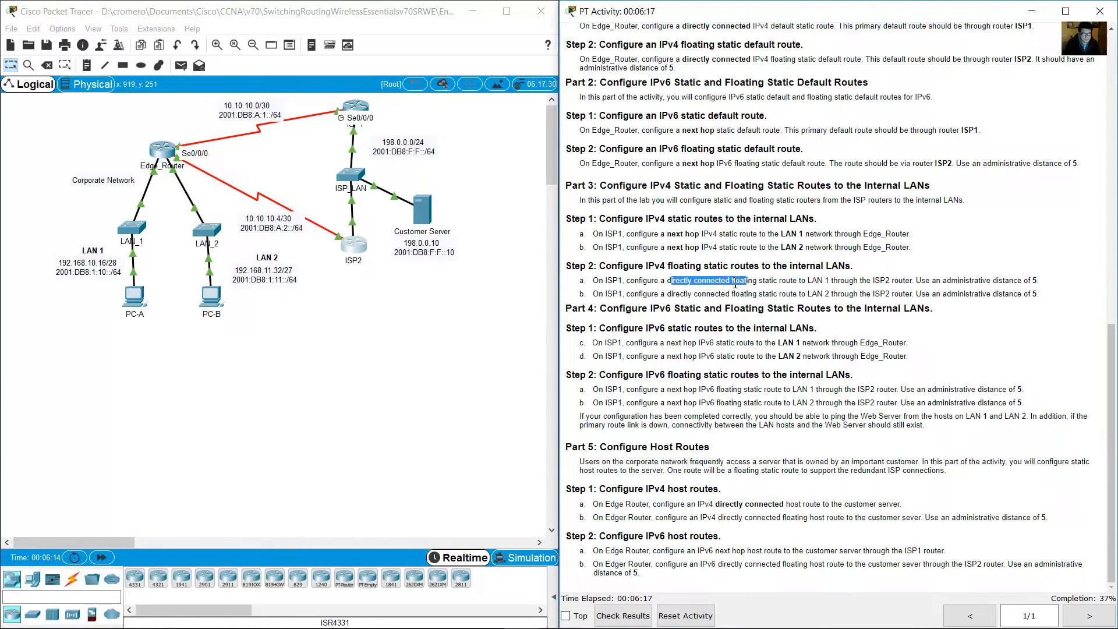
left_click_drag(306, 151, 374, 191)
left_click(367, 127)
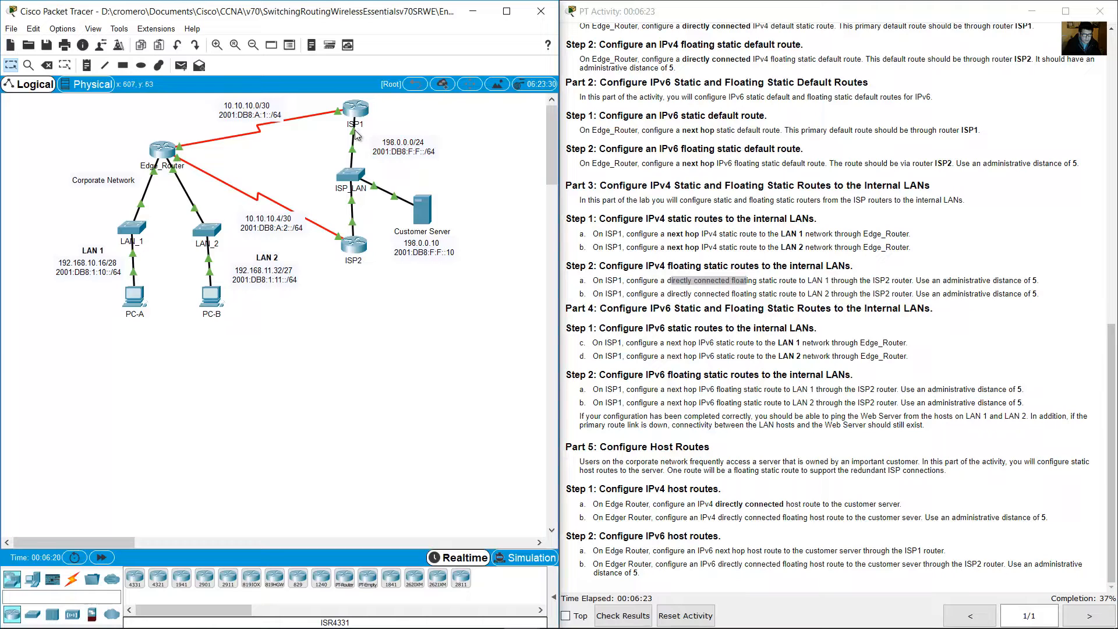
Step: Complete ISP1's LAN 1 floating static route with exit interface g0/0 and administrative distance 5, and run it
left_click(361, 123)
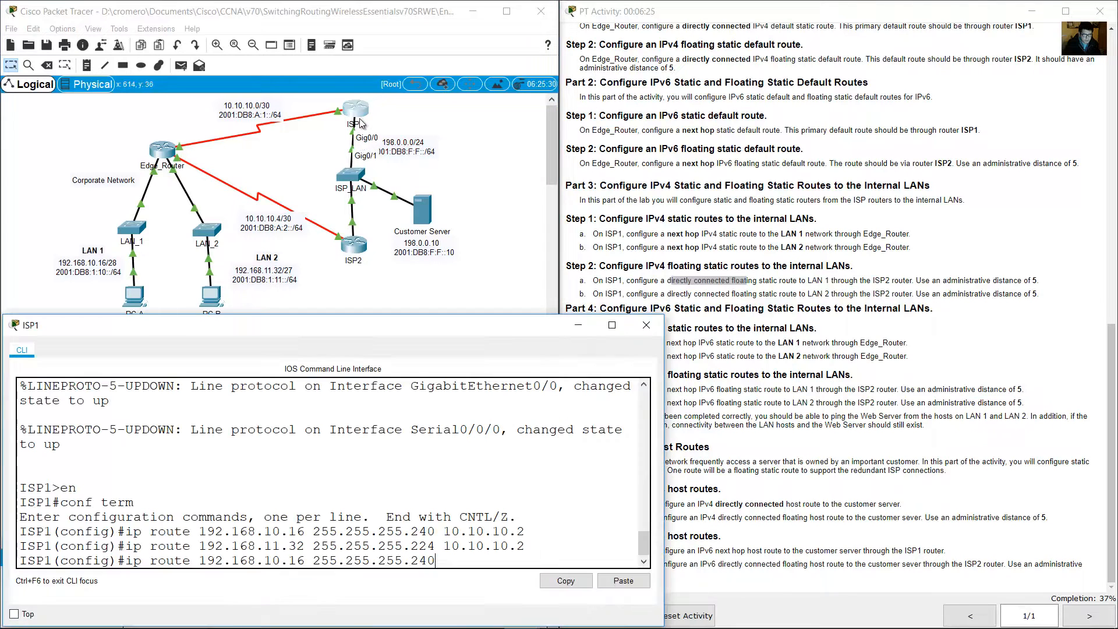
type("g0/0")
left_click_drag(932, 280, 1039, 281)
left_click(531, 563)
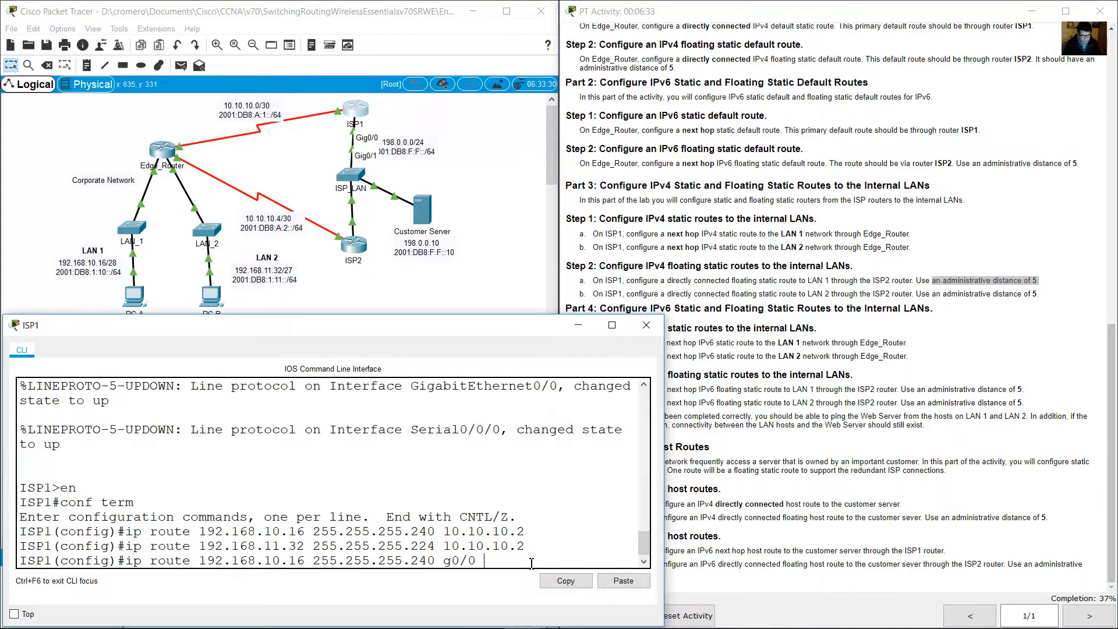
key("Return")
Step: Read the Part 3 Step 2b requirement for LAN 2 and enter ip route 192.168.11.32 255.255.255.224 on ISP1 without running it
left_click(846, 298)
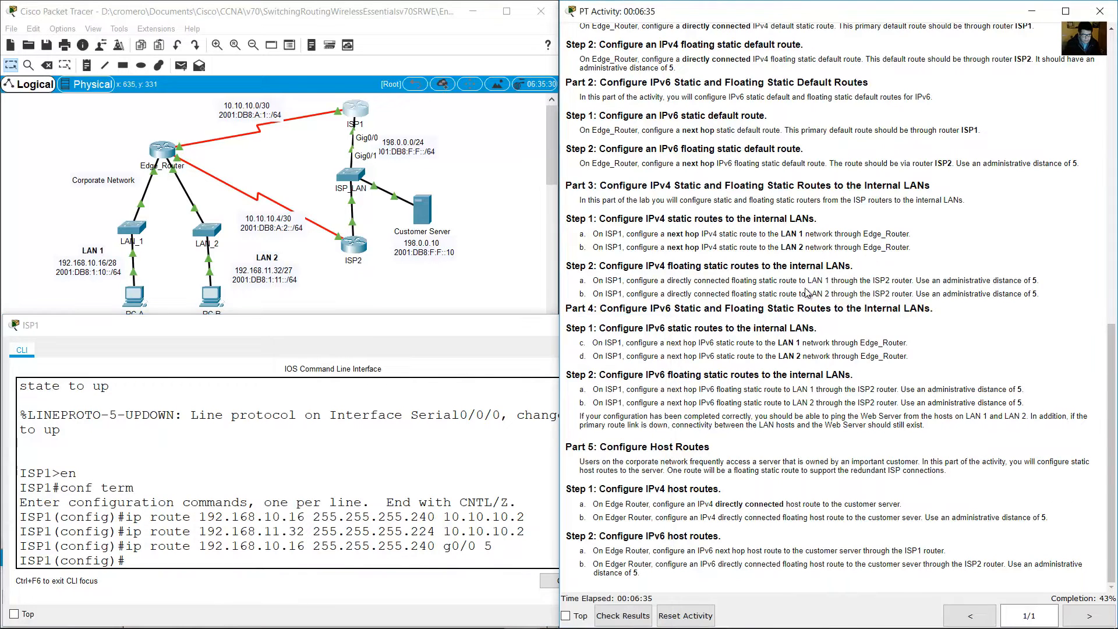
left_click_drag(604, 294, 848, 297)
left_click(383, 280)
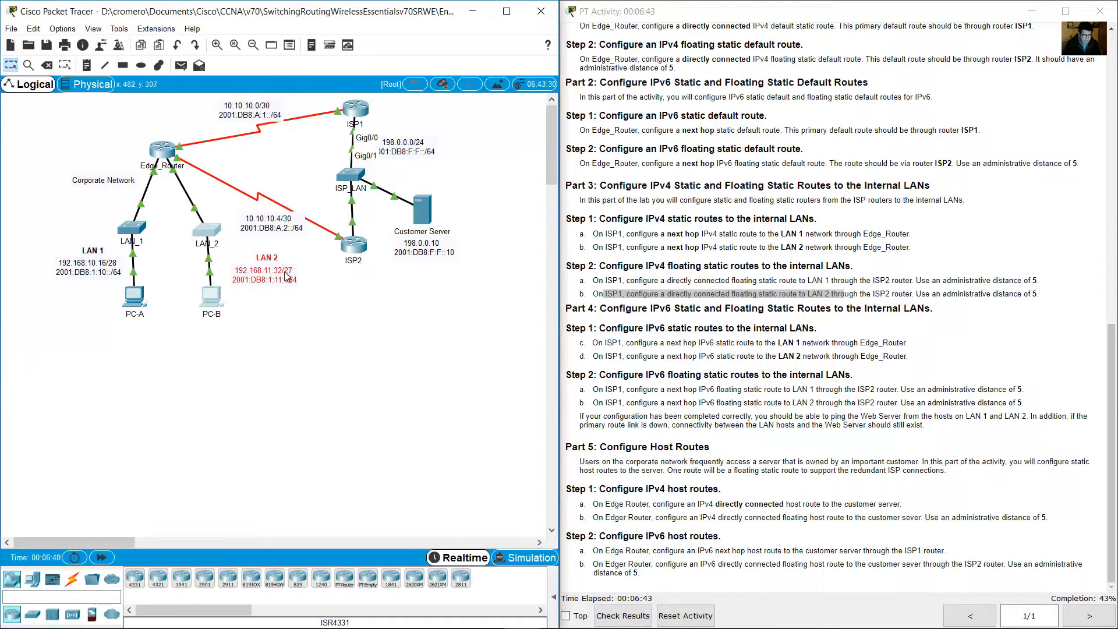
left_click(349, 121)
type("ip")
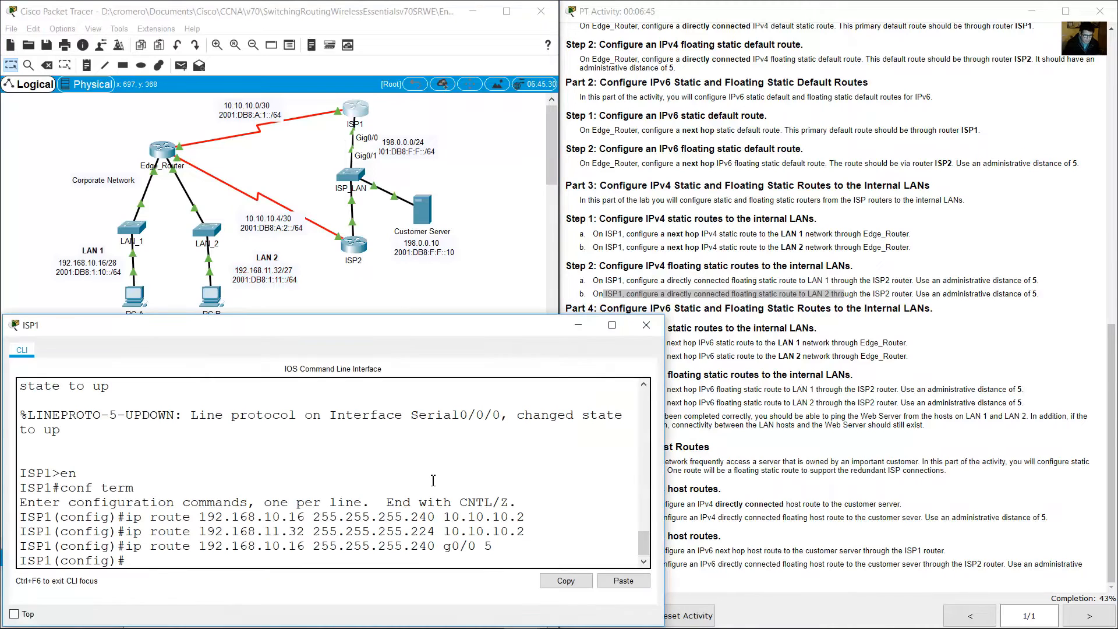
type(" route 192.168.11.32 2")
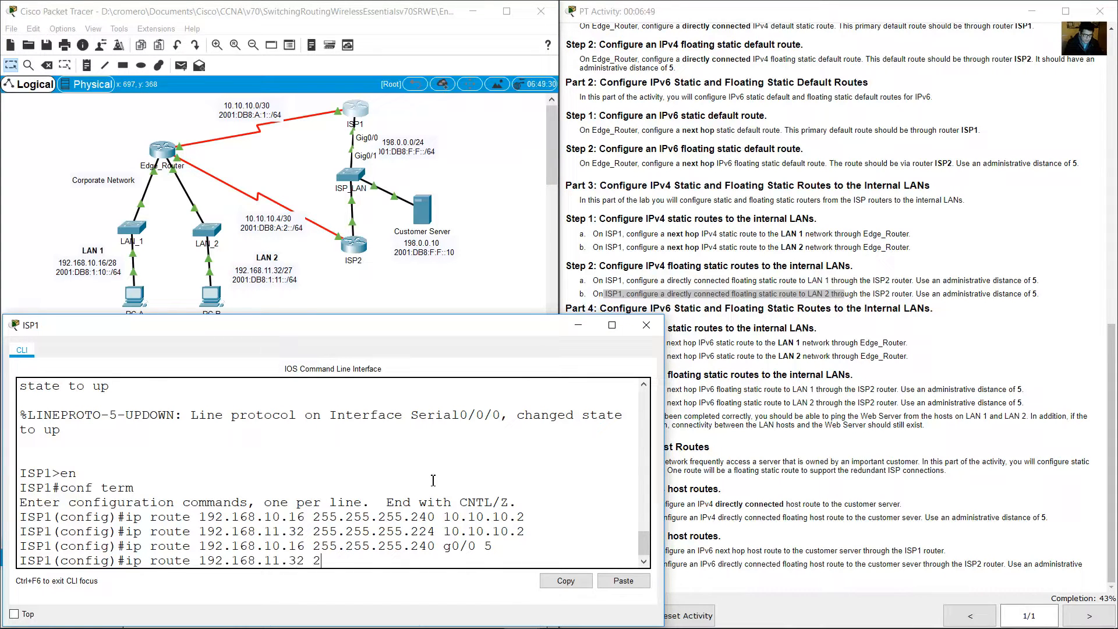
type("55.255.25.")
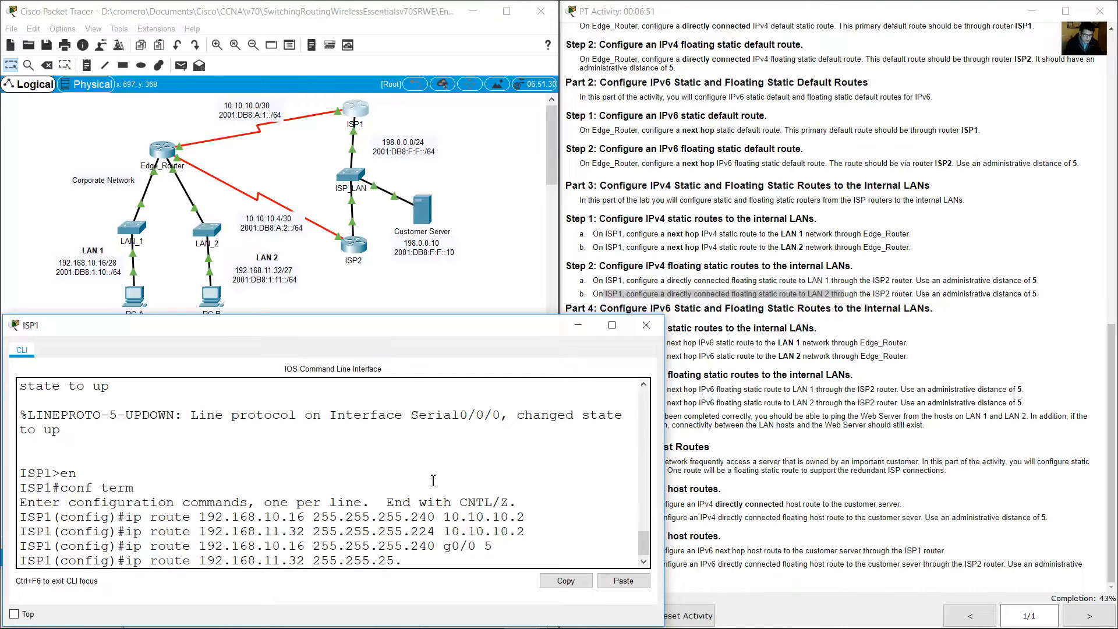
key("BackSpace")
type("5.224")
Step: Check the router and route type Part 3 Step 2b requires, and identify ISP1's interface on the ISP_LAN link
left_click(882, 306)
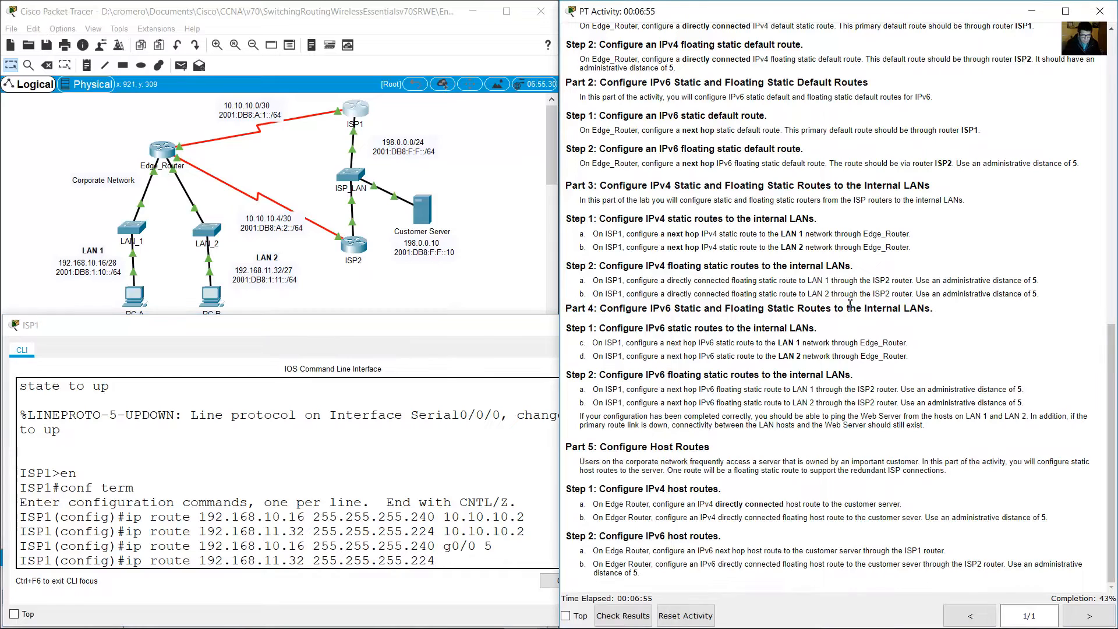
left_click_drag(839, 295, 890, 295)
left_click(378, 282)
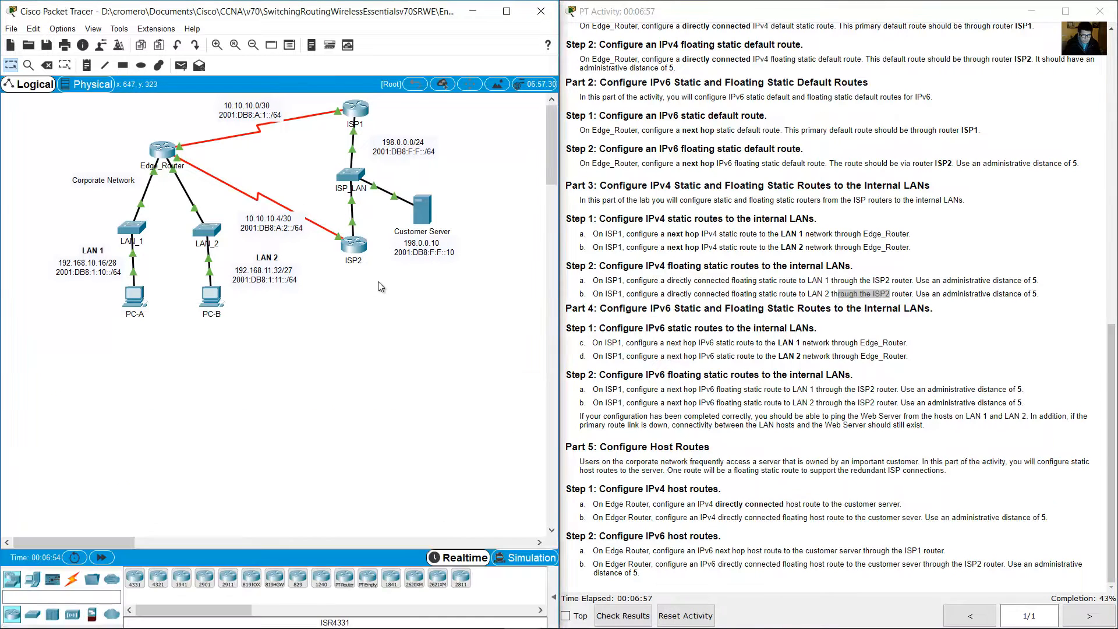
left_click_drag(371, 313, 342, 236)
left_click_drag(670, 294, 730, 294)
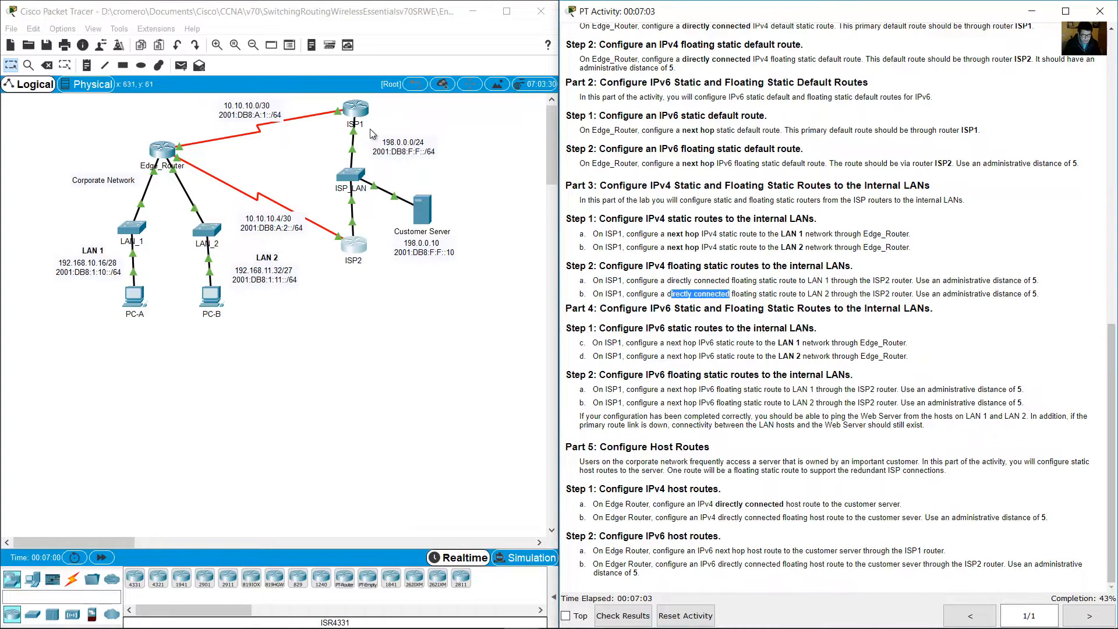
left_click(358, 134)
mouse_move(353, 131)
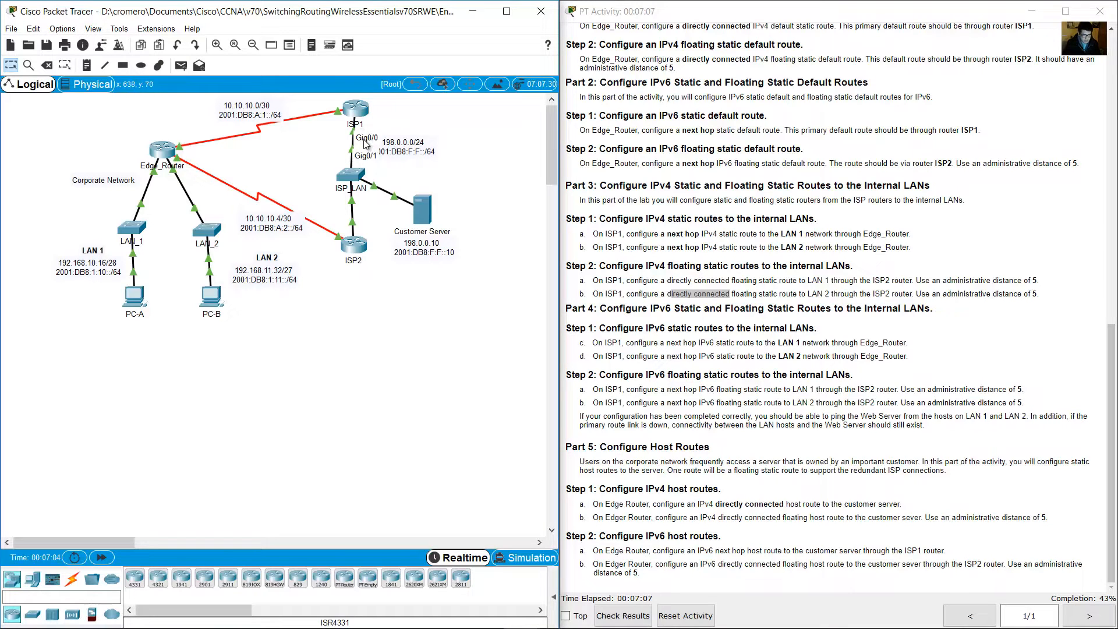
Step: Complete ISP1's LAN 2 floating static route with exit interface g0/0 and administrative distance 5, and run it
left_click(364, 112)
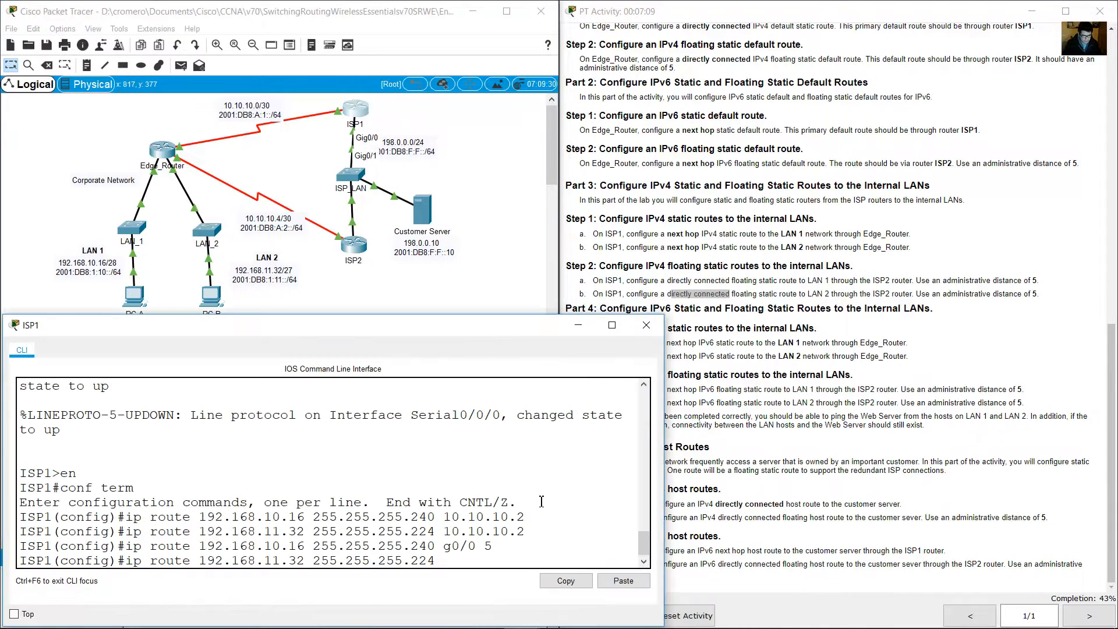
type("g0/0")
left_click_drag(998, 294, 1045, 296)
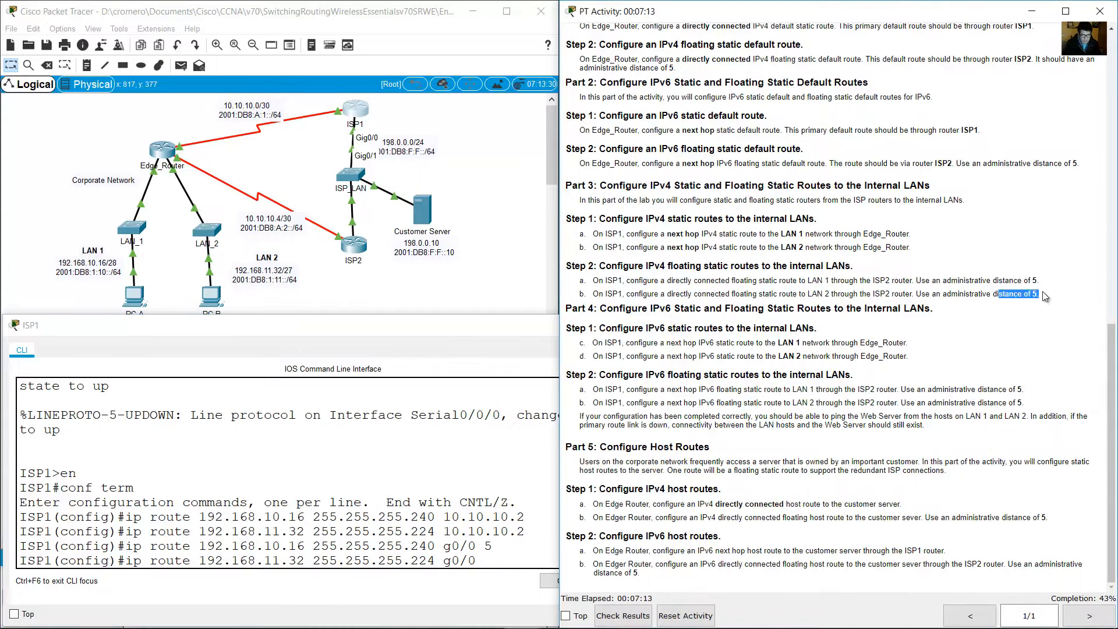
left_click(503, 585)
type("5")
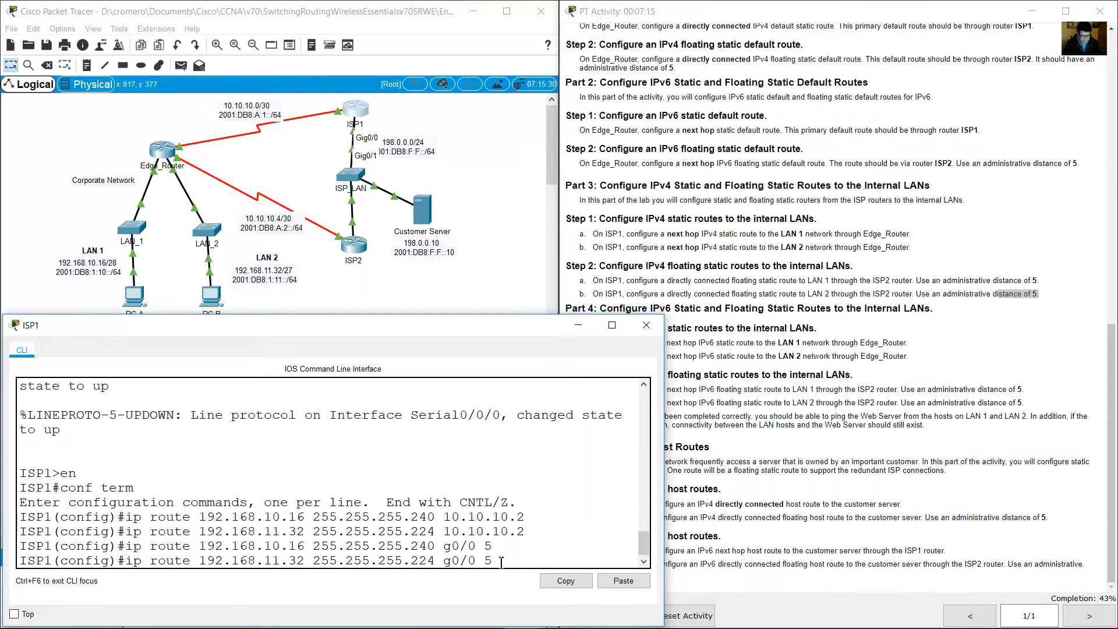
key("Return")
Step: Read the Part 4 Step 1 requirement for ISP1's next hop IPv6 static route to LAN 1 through Edge_Router
left_click(783, 301)
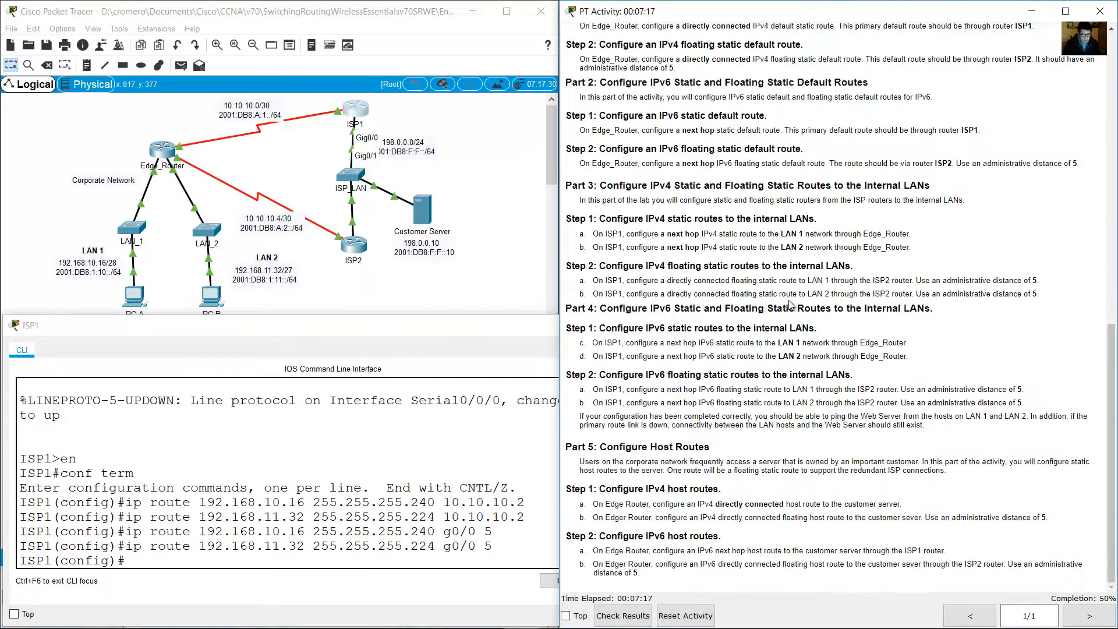
left_click_drag(618, 314, 939, 313)
left_click_drag(606, 331, 822, 330)
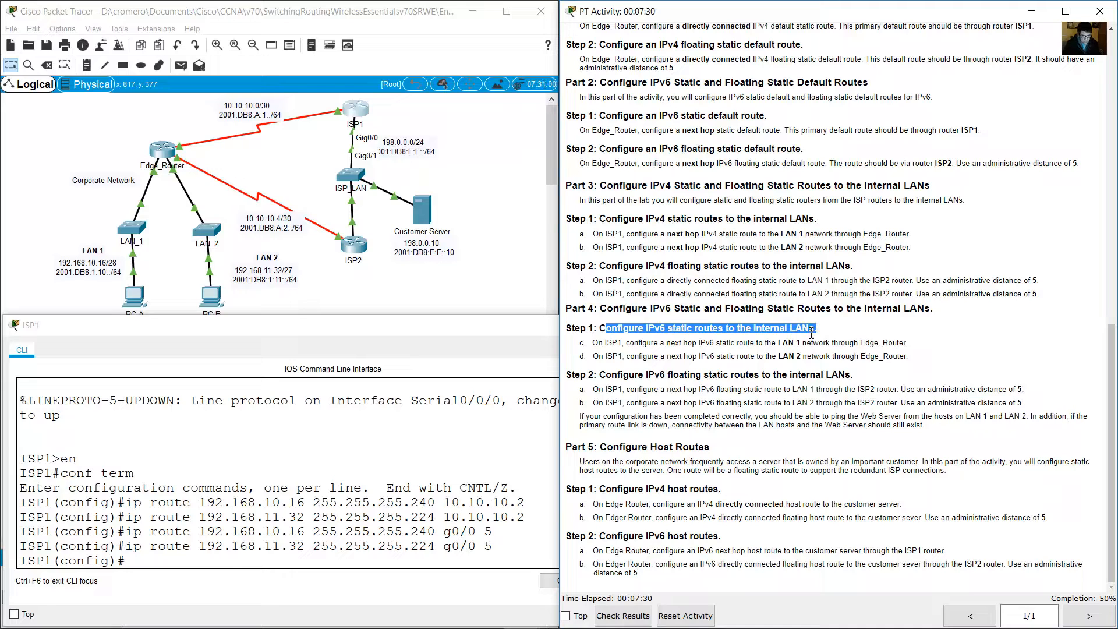
left_click_drag(598, 344, 909, 345)
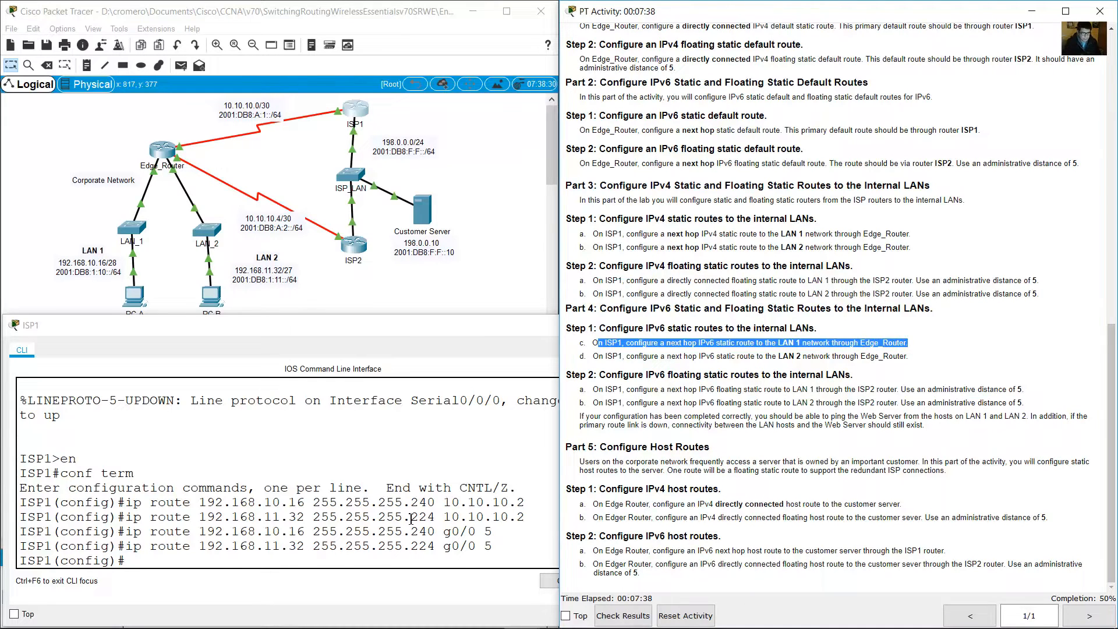
left_click(605, 346)
left_click_drag(593, 344, 619, 345)
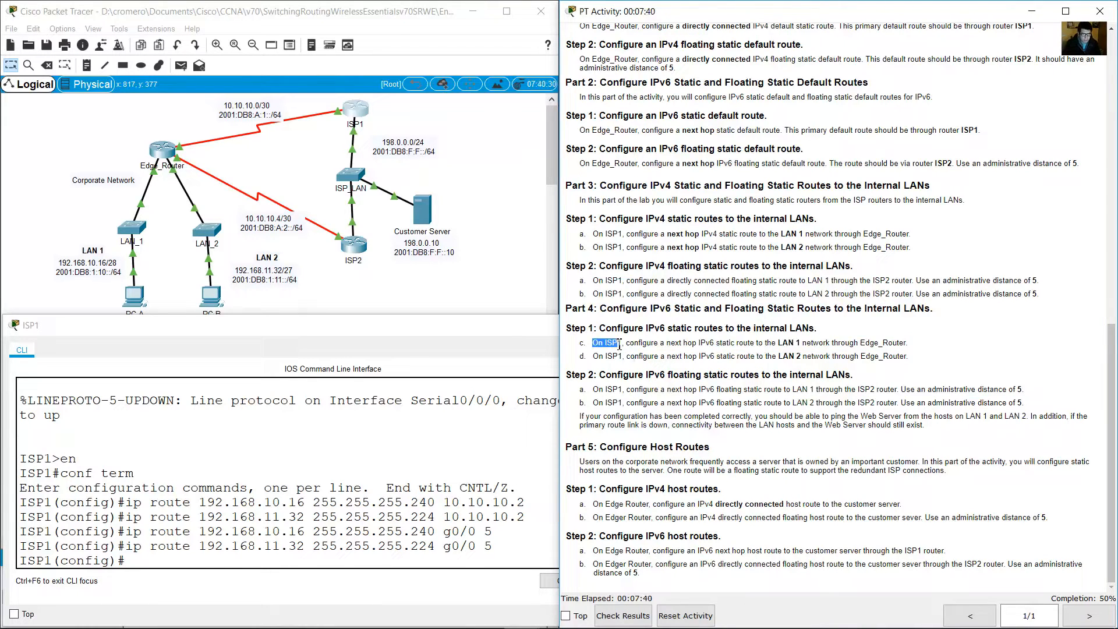
Step: Check LAN 1's IPv6 network in the topology and enter ipv6 route 2001:db8:1:10::/64 on ISP1 without running it
left_click(294, 564)
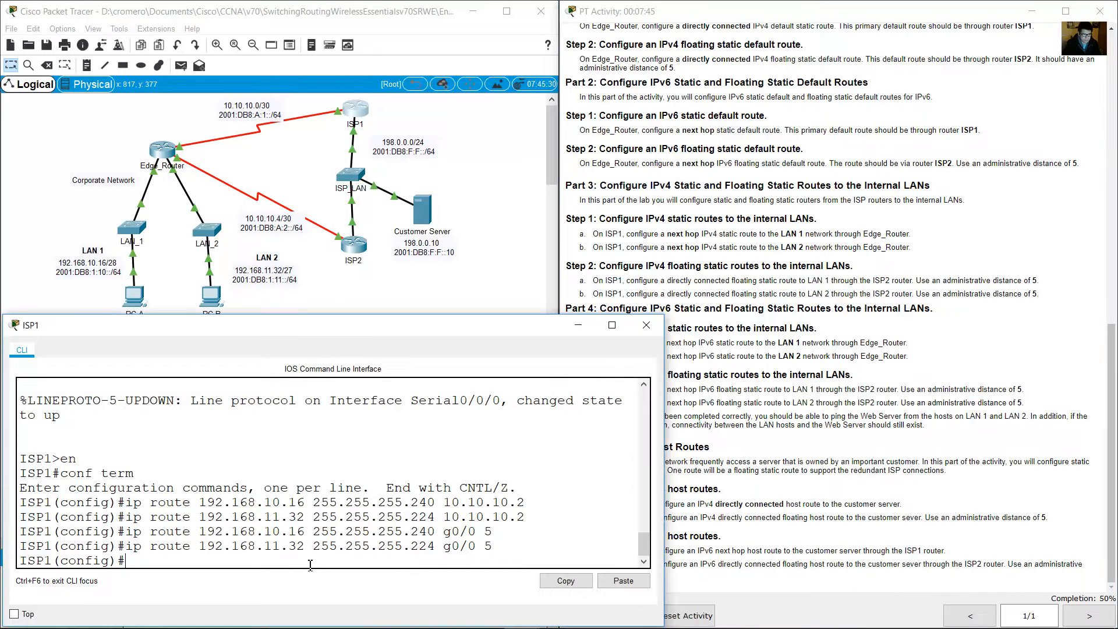
type("ipv6 route")
left_click(814, 374)
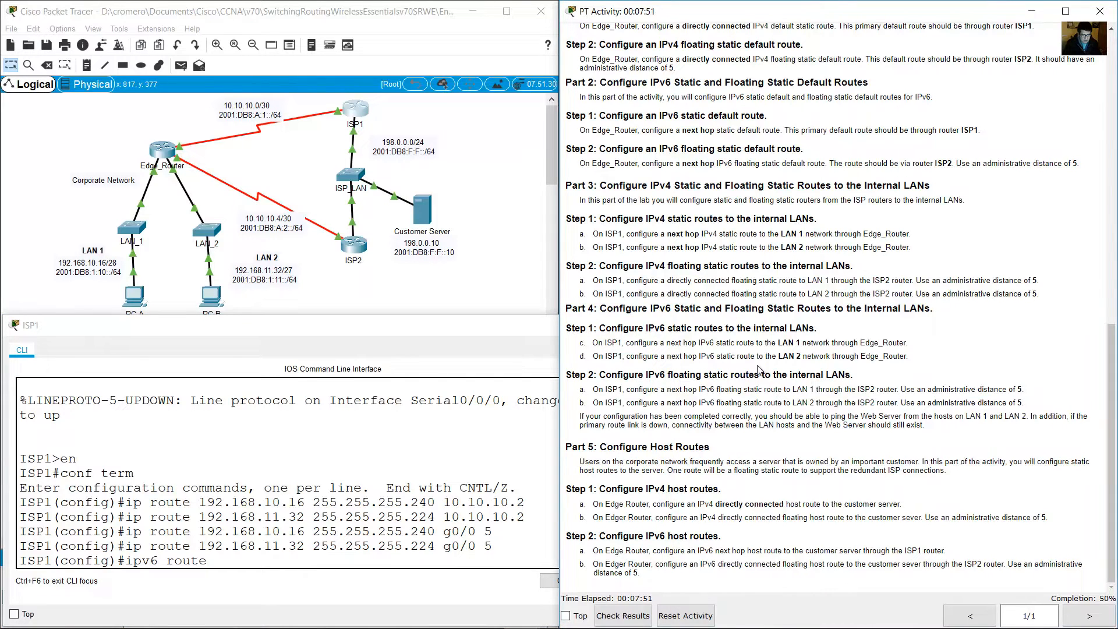
left_click_drag(771, 344, 846, 343)
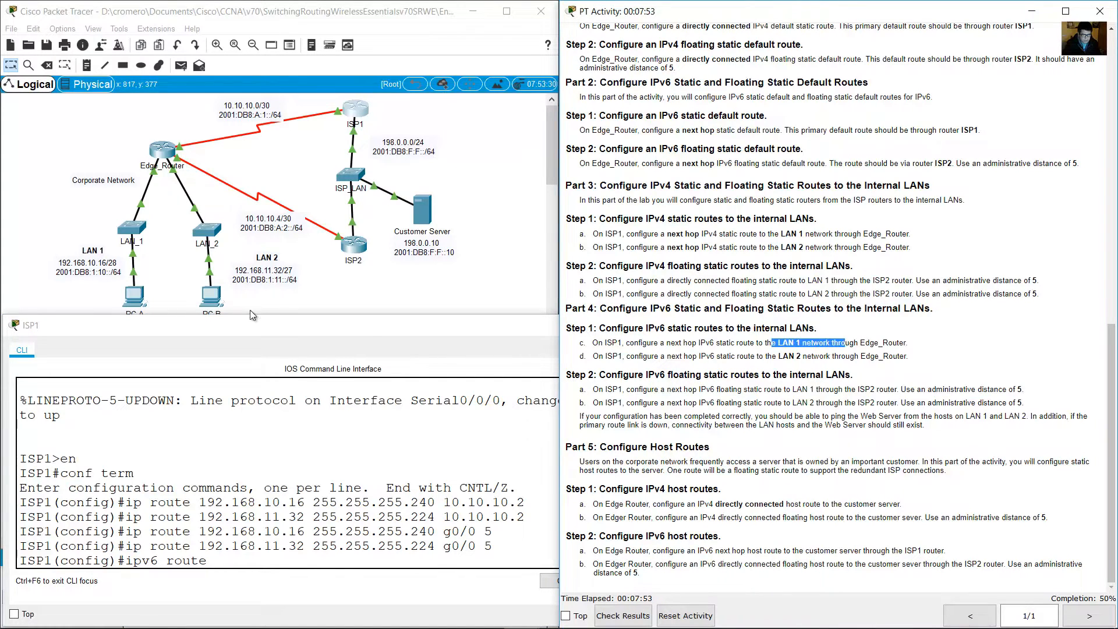
left_click(270, 302)
left_click_drag(27, 268, 123, 304)
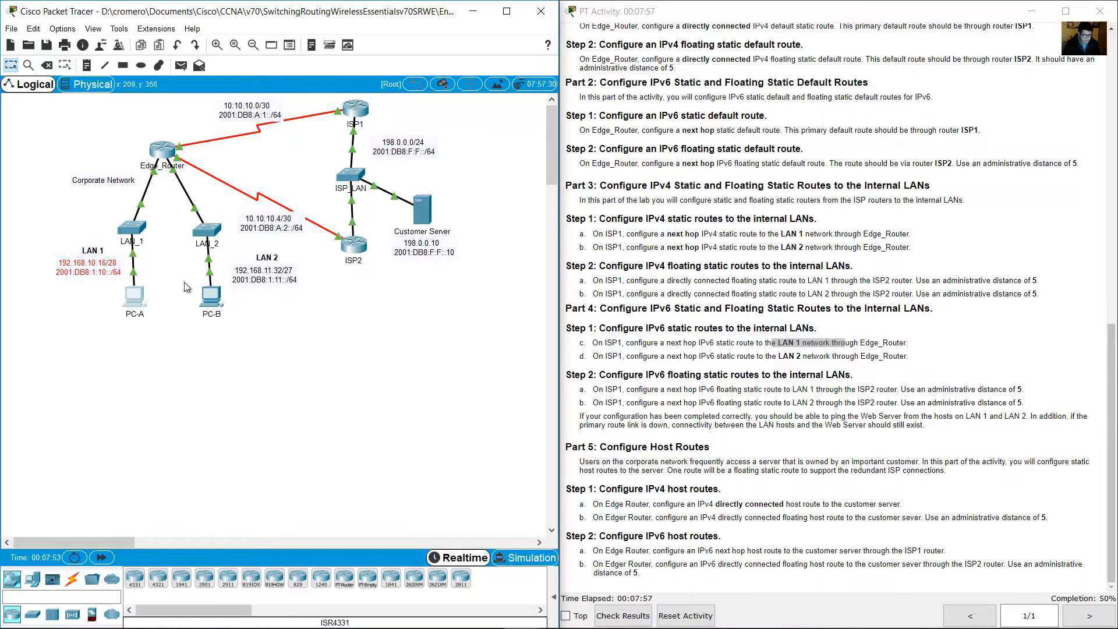
left_click(365, 112)
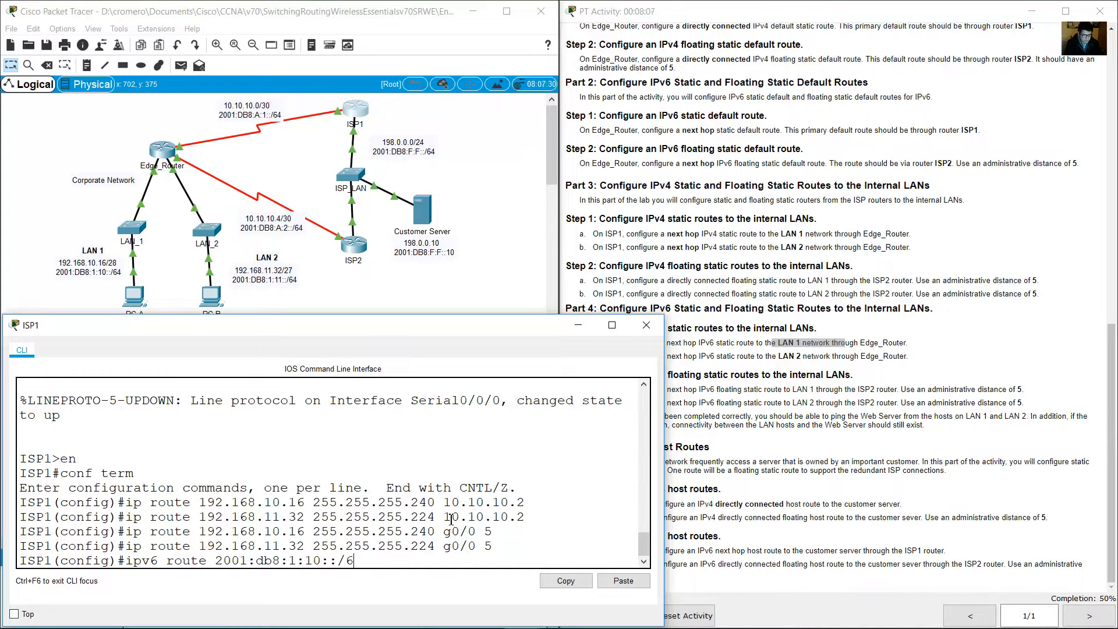
type("4")
Step: Check the next hop and Edge_Router requirements in Part 4 Step 1c, and examine the interfaces on the Edge_Router–ISP1 link
left_click(818, 341)
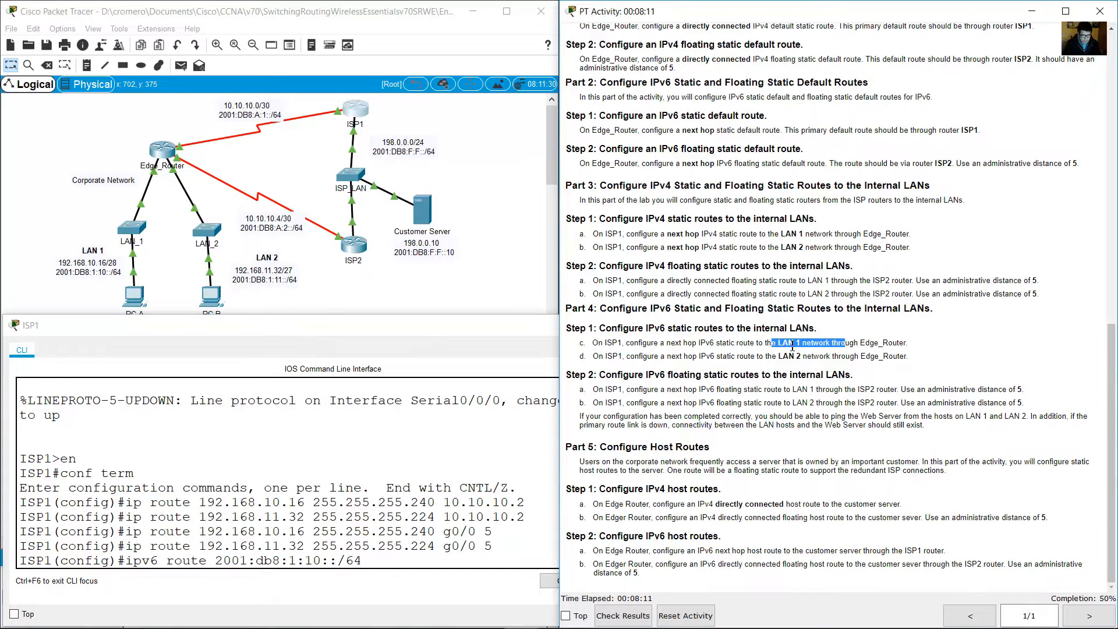
left_click(847, 344)
left_click_drag(837, 344, 908, 347)
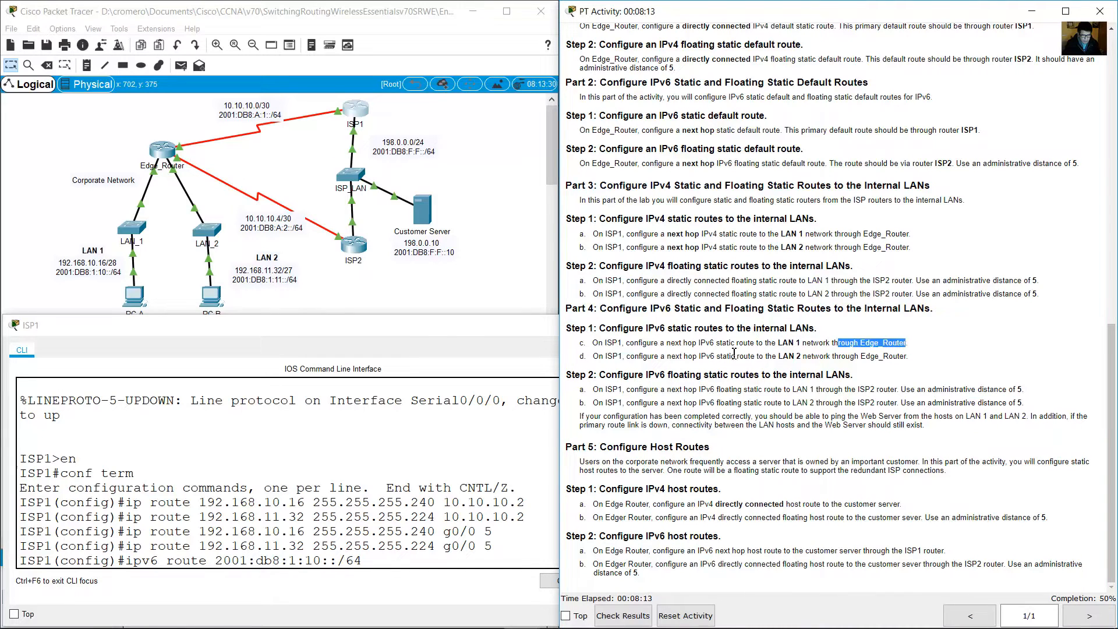
left_click(694, 345)
left_click_drag(670, 344, 717, 345)
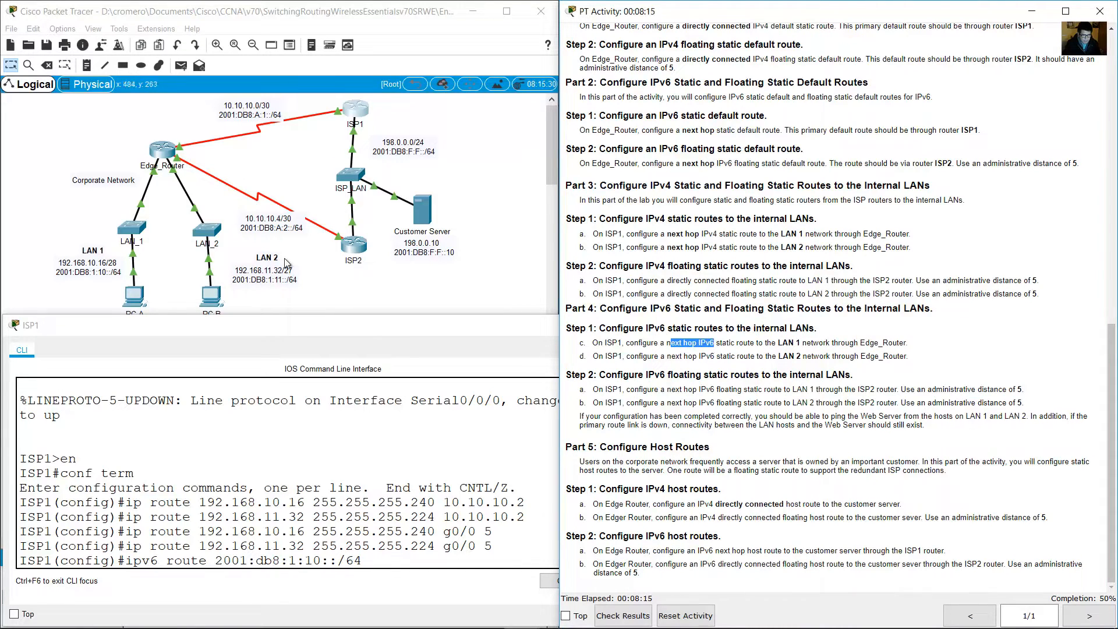
left_click(336, 285)
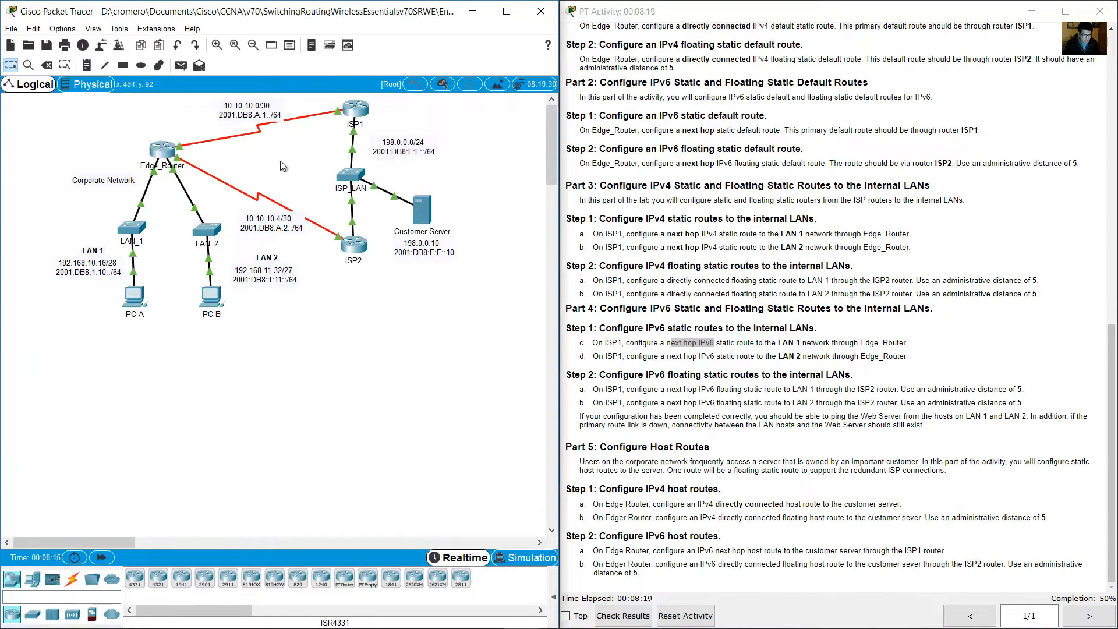
left_click_drag(286, 165, 239, 120)
left_click_drag(674, 344, 722, 344)
left_click(678, 345)
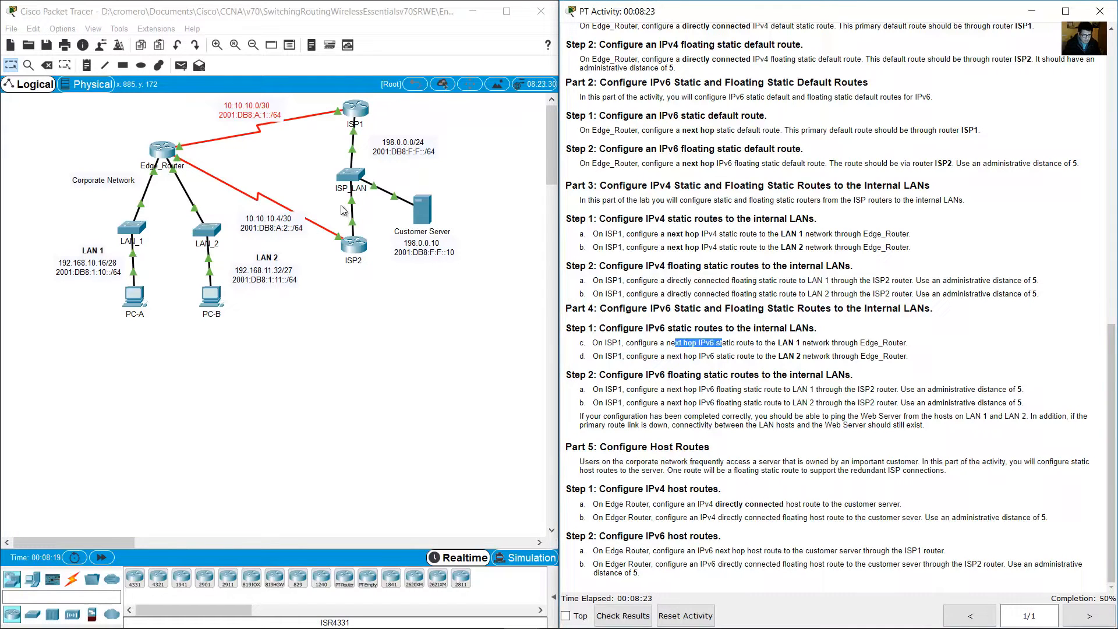
left_click_drag(304, 160, 251, 113)
left_click(310, 148)
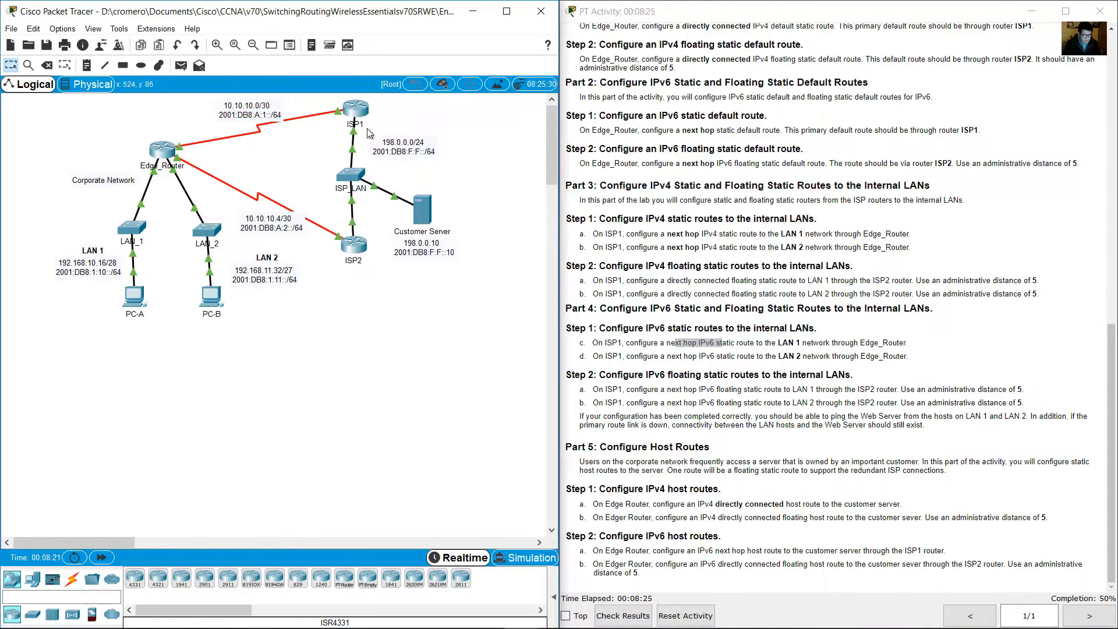
mouse_move(180, 146)
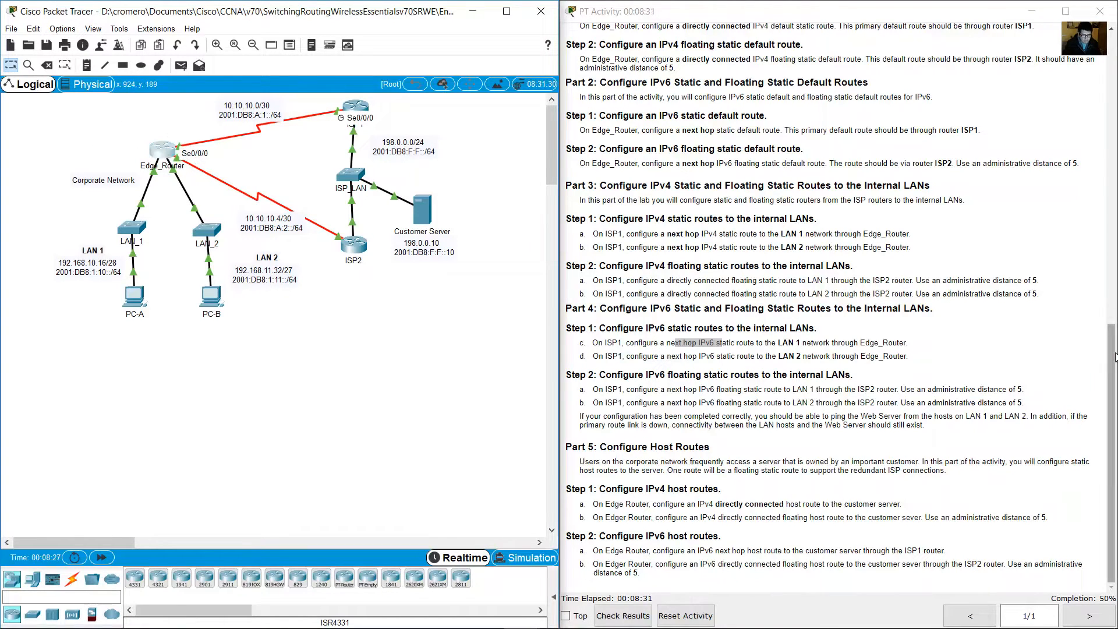
Step: Look up Edge_Router's S0/0/0 IPv6 address in the addressing table, complete ISP1's LAN 1 route with next hop 2001:db8:a:1::2, and run it
left_click_drag(1112, 350, 1106, 40)
left_click_drag(1111, 359, 1109, 58)
left_click_drag(656, 92, 796, 93)
left_click(912, 108)
left_click_drag(902, 107, 964, 108)
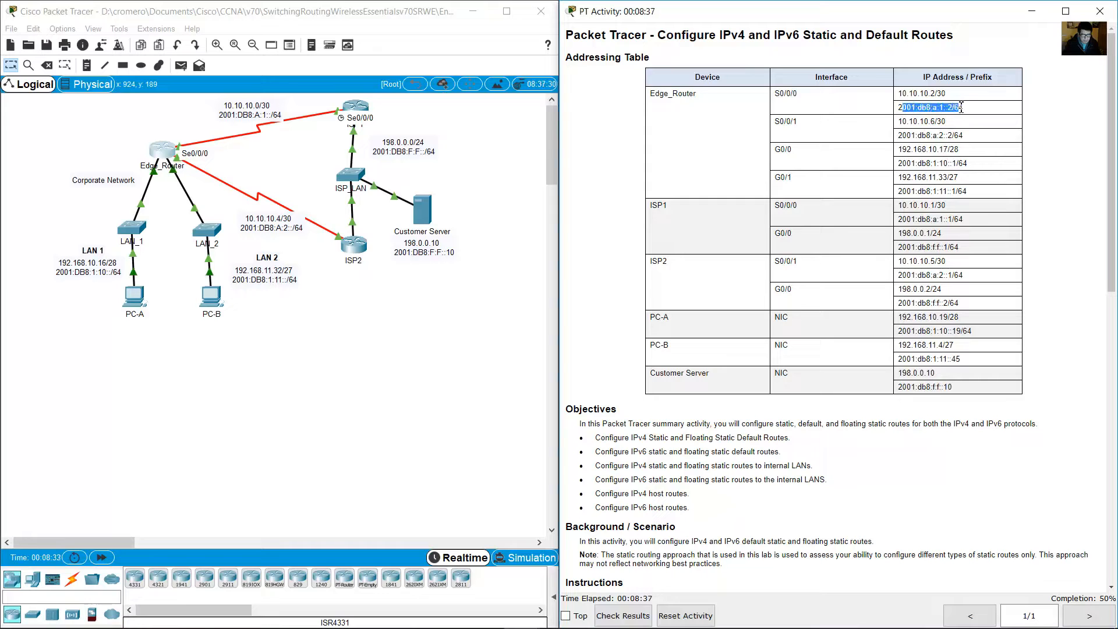
left_click(354, 104)
type("2001")
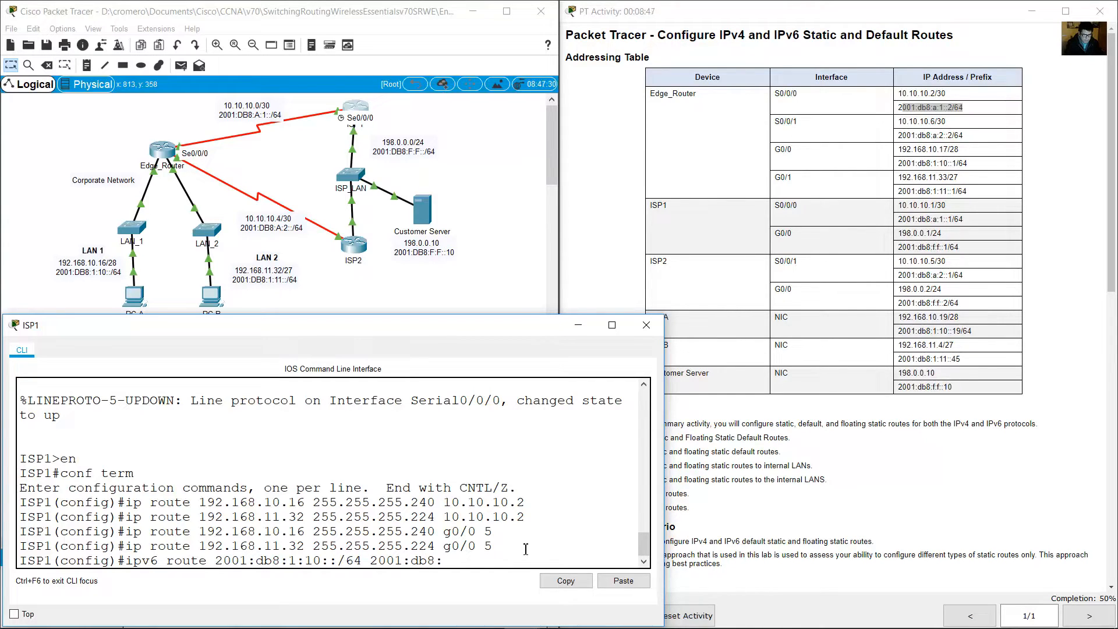
type(":db8:a:1::2")
key("Return")
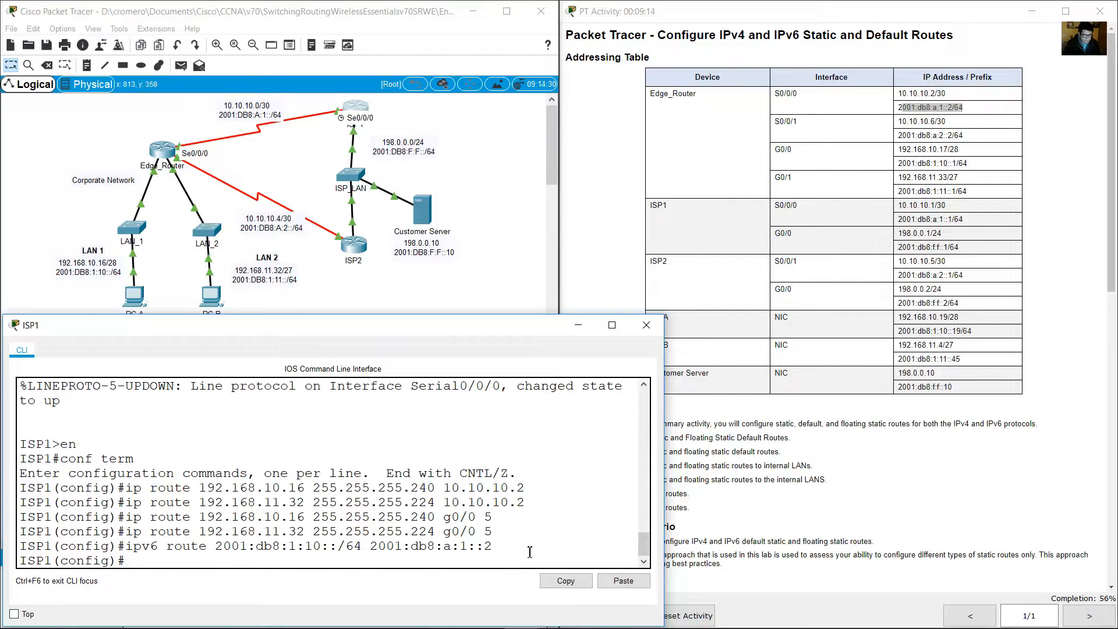
Step: Check the Part 4 Step 1d requirement and LAN 2's IPv6 network, and enter ipv6 route 2001:db8:1:11::/64 on ISP1 without running it
left_click_drag(1112, 170, 1112, 556)
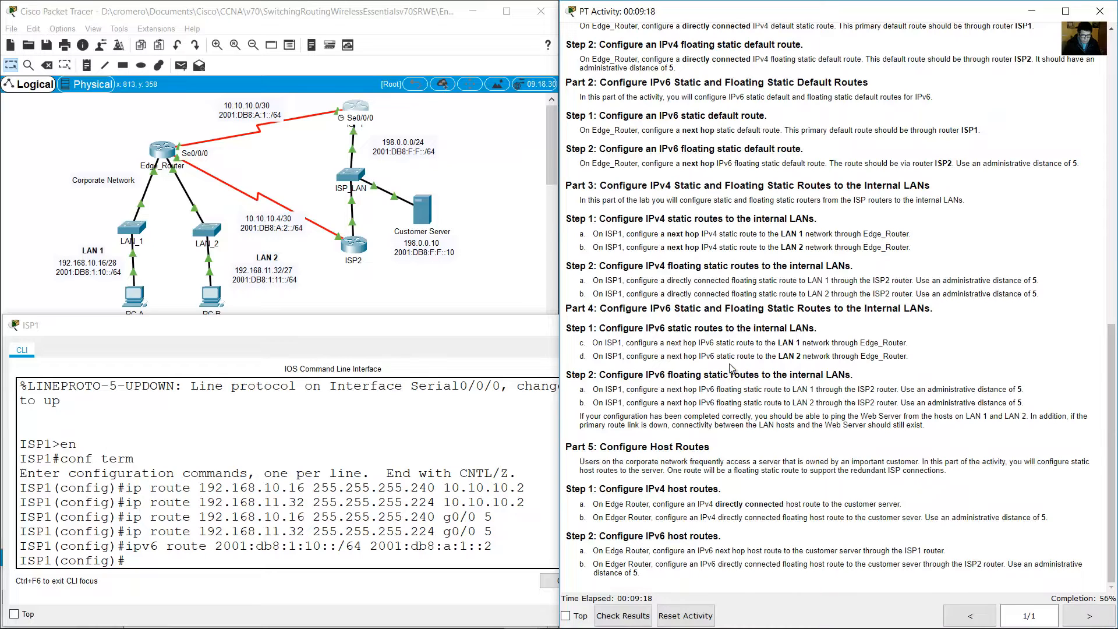
left_click_drag(602, 359, 828, 357)
left_click(375, 276)
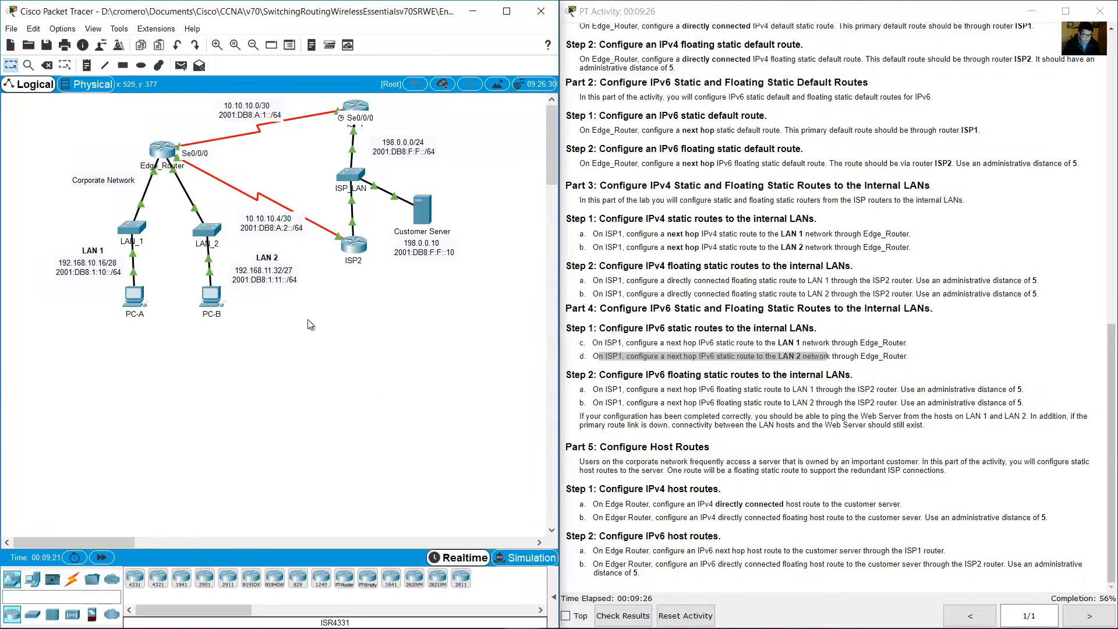
left_click_drag(310, 322, 202, 280)
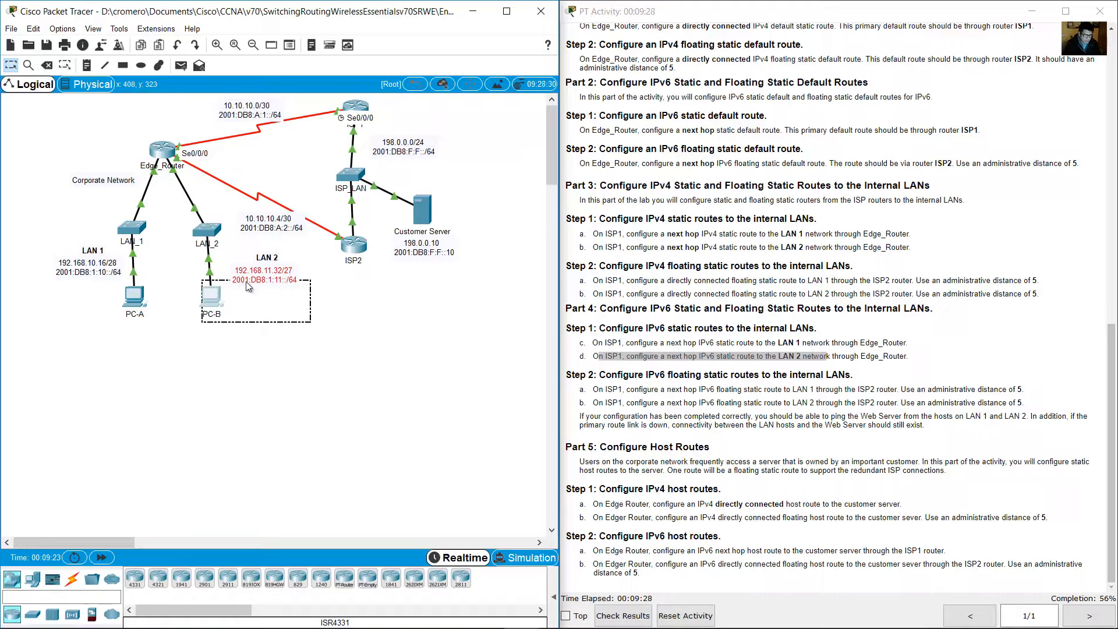
left_click(269, 288)
left_click(356, 106)
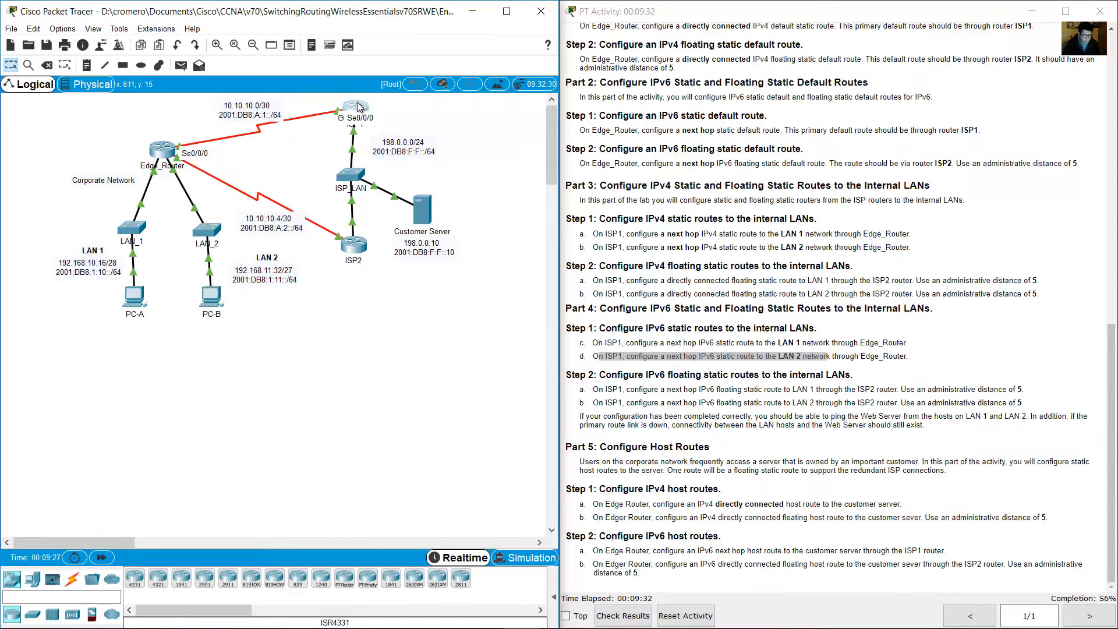
type("ipv6")
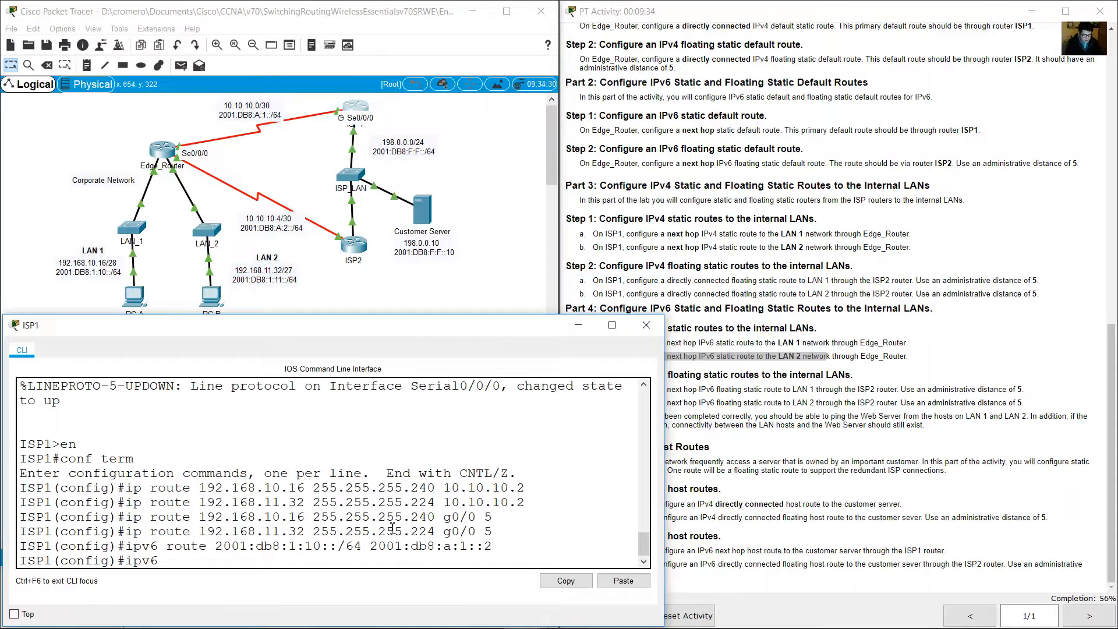
type(" route 2001:db8:1:11::/64")
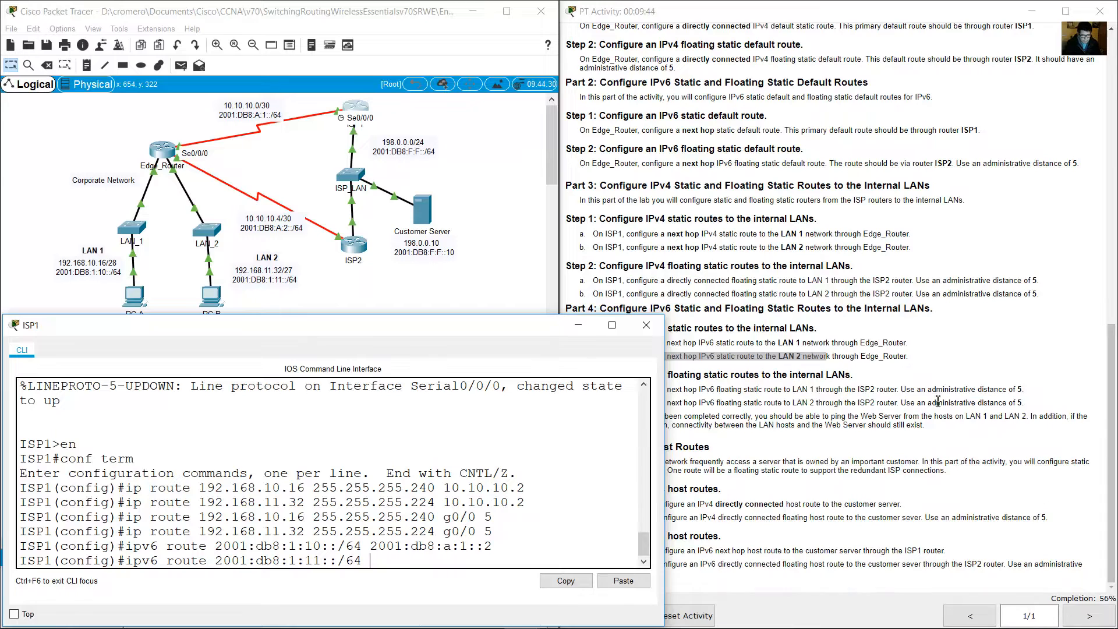
Step: Check the required next hop router and its S0/0/0 IPv6 address, and add next hop 2001:db8:a:1::2 to ISP1's LAN 2 route command
left_click(843, 354)
left_click_drag(849, 354, 905, 354)
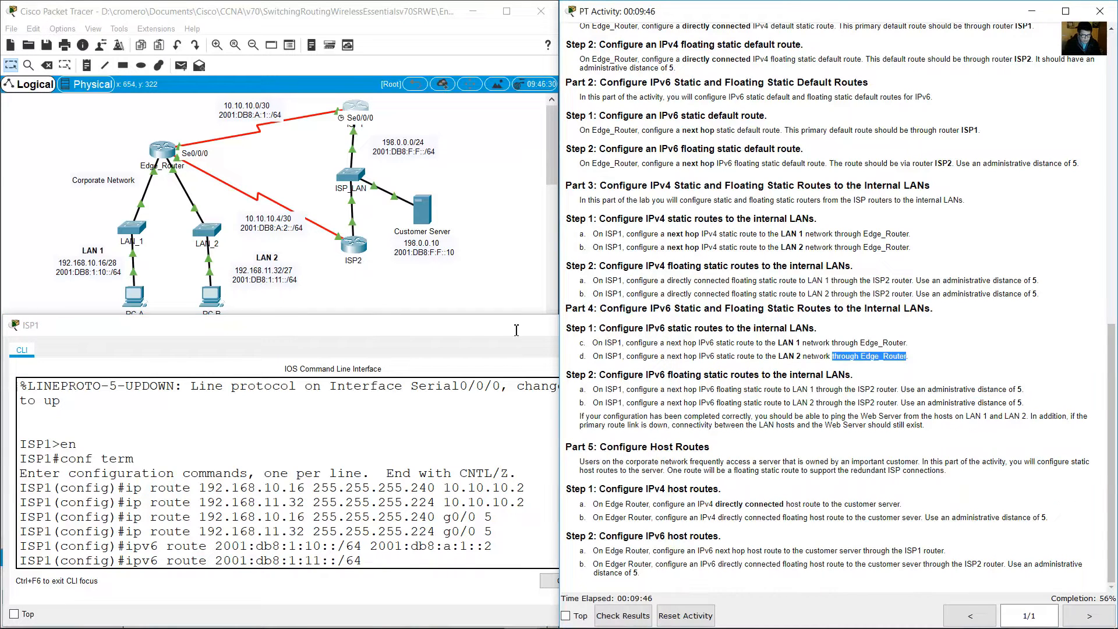
left_click(310, 190)
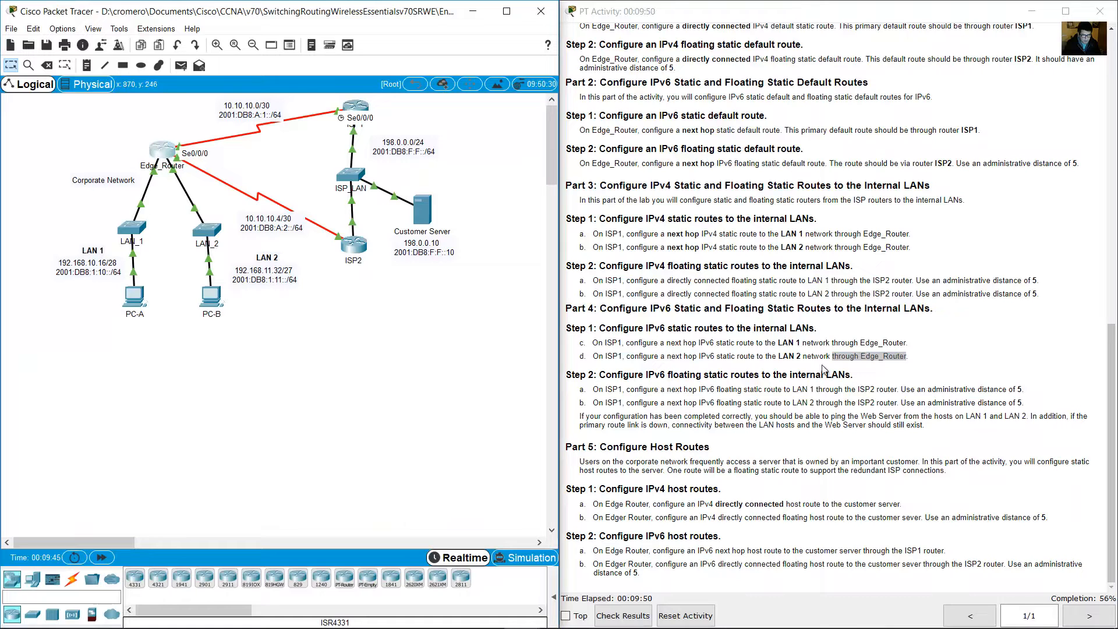
left_click_drag(660, 356, 723, 356)
left_click(251, 150)
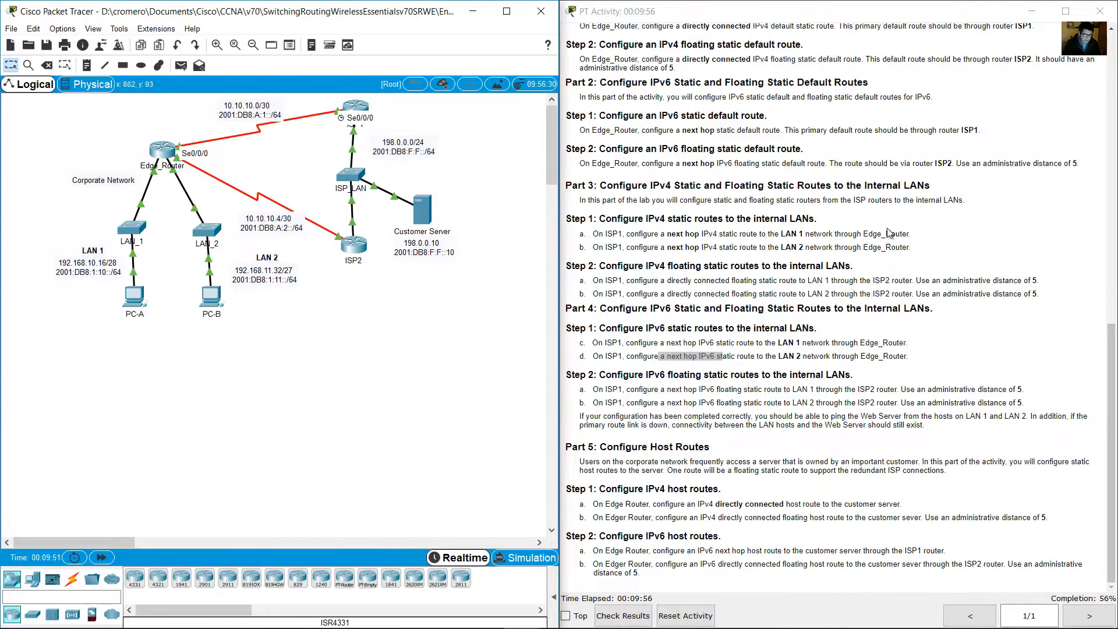
left_click_drag(1112, 371, 1081, 57)
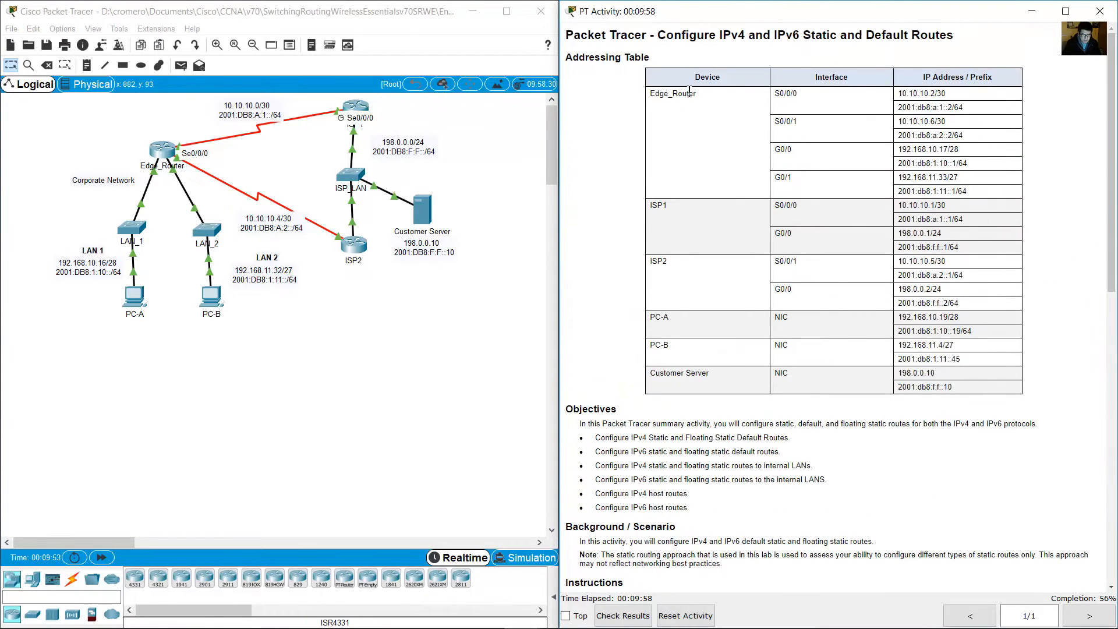
left_click_drag(689, 92, 964, 107)
left_click(356, 106)
type("2001:d")
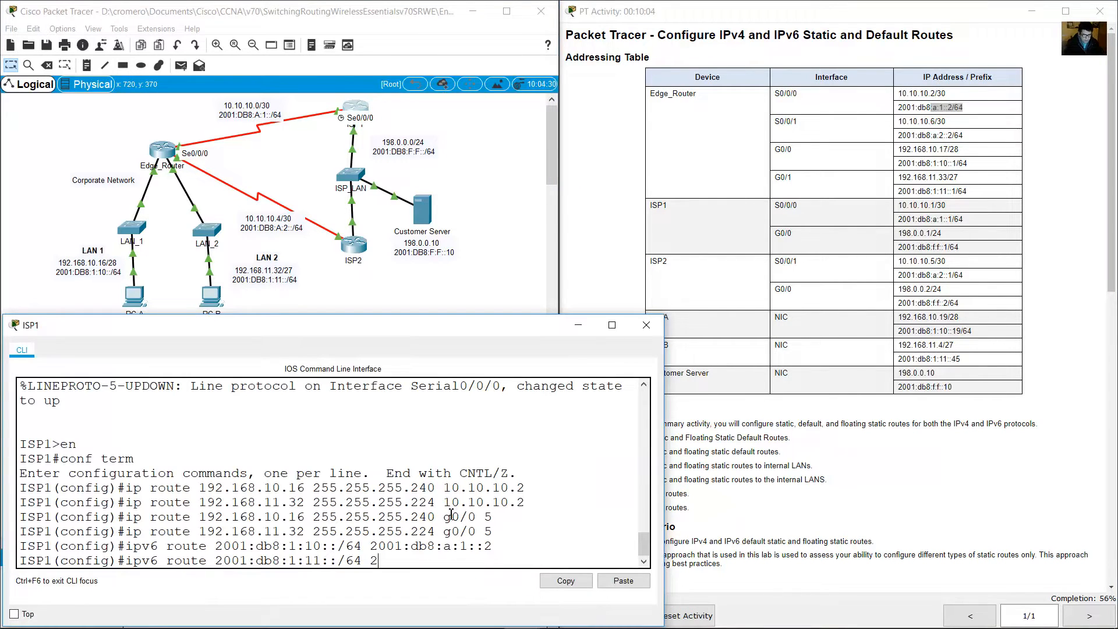
type("b8:a:1::2")
Step: Return to the Part 4 instructions and run ISP1's completed LAN 2 IPv6 static route command
scroll(452, 515, "up", 2)
left_click(1106, 122)
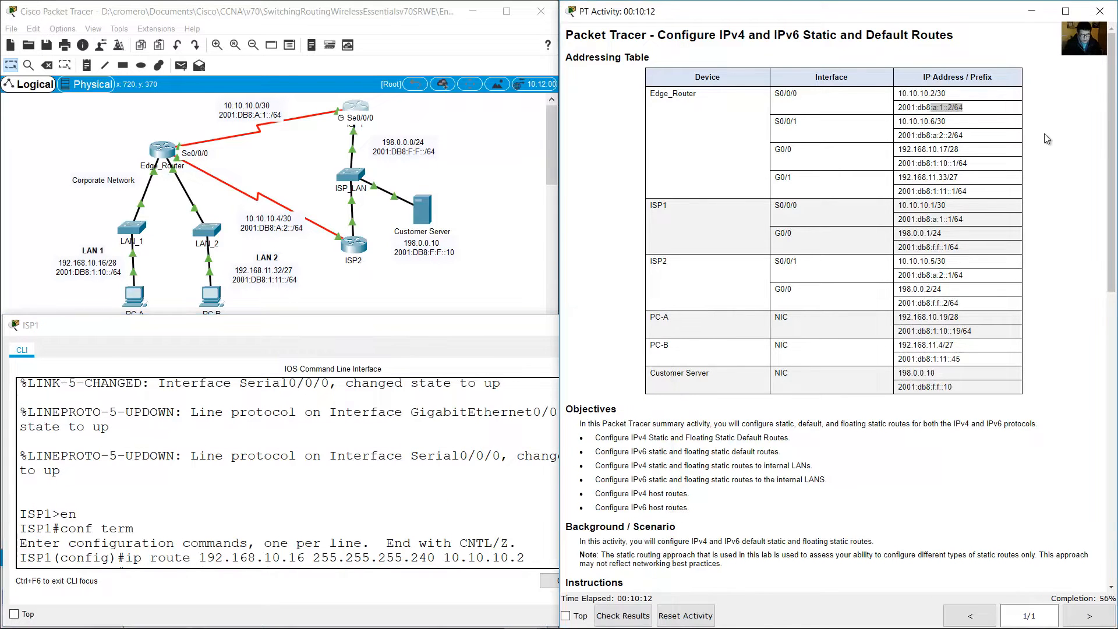
left_click_drag(1108, 121, 1089, 556)
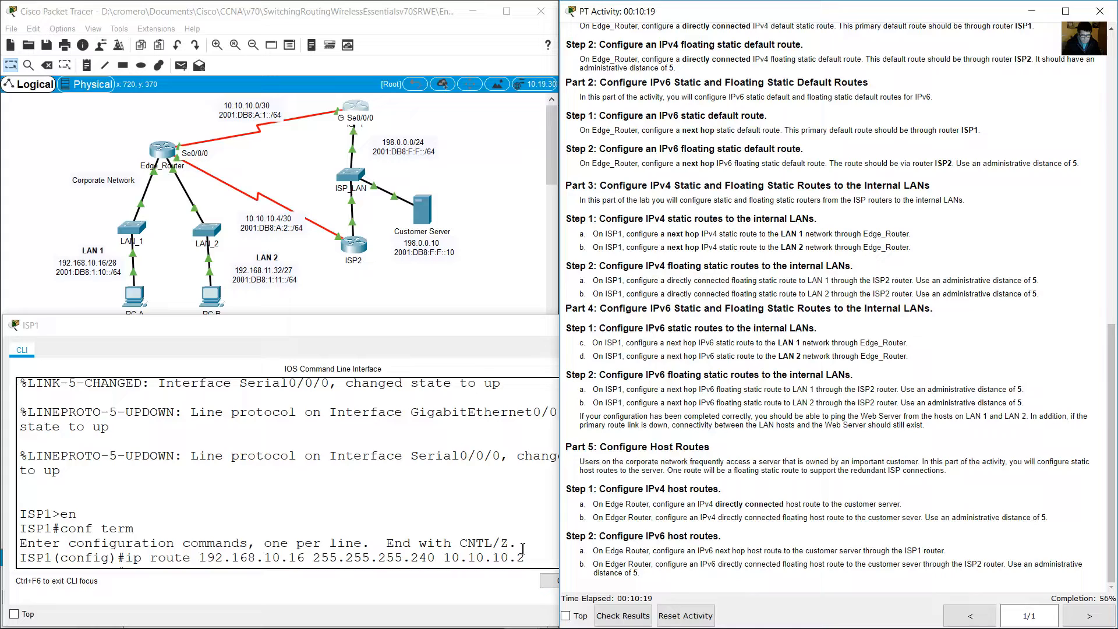
left_click(522, 549)
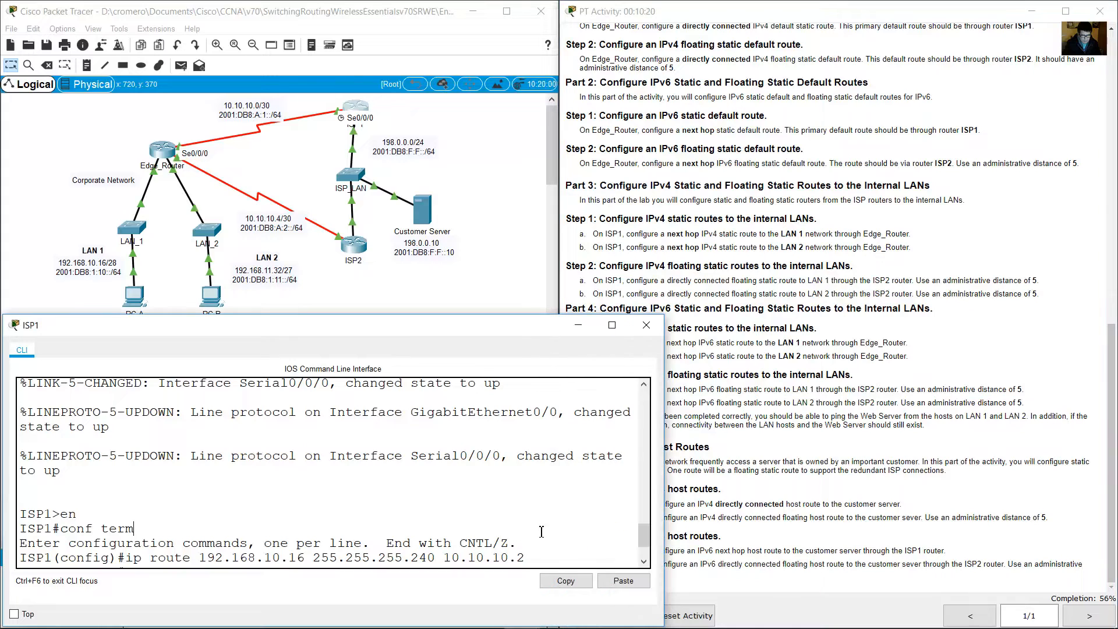
scroll(576, 544, "down", 2)
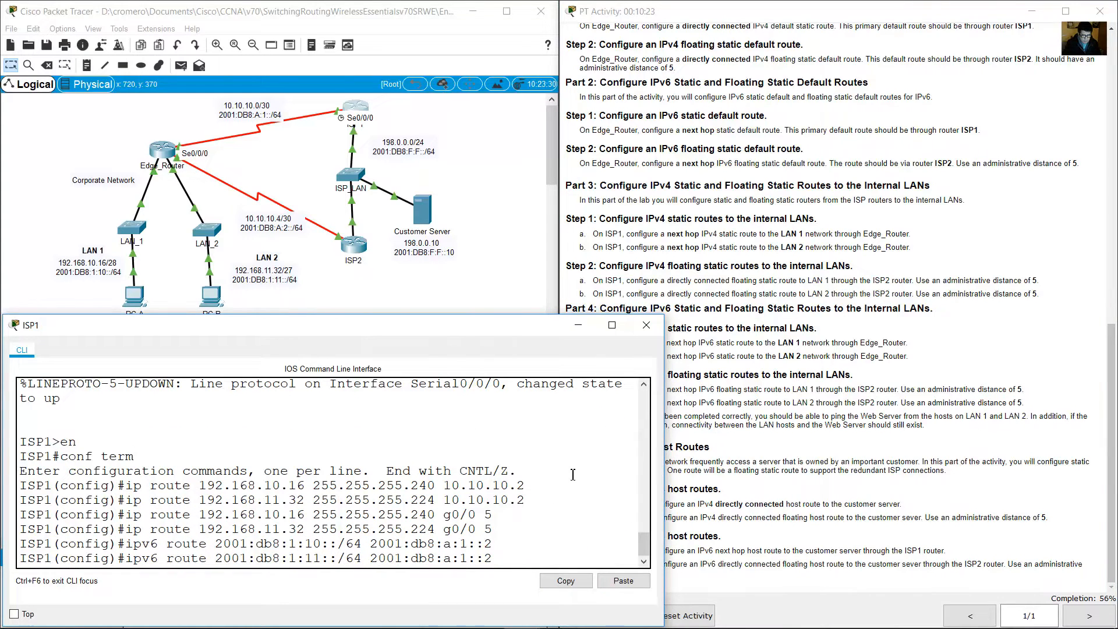
key("Return")
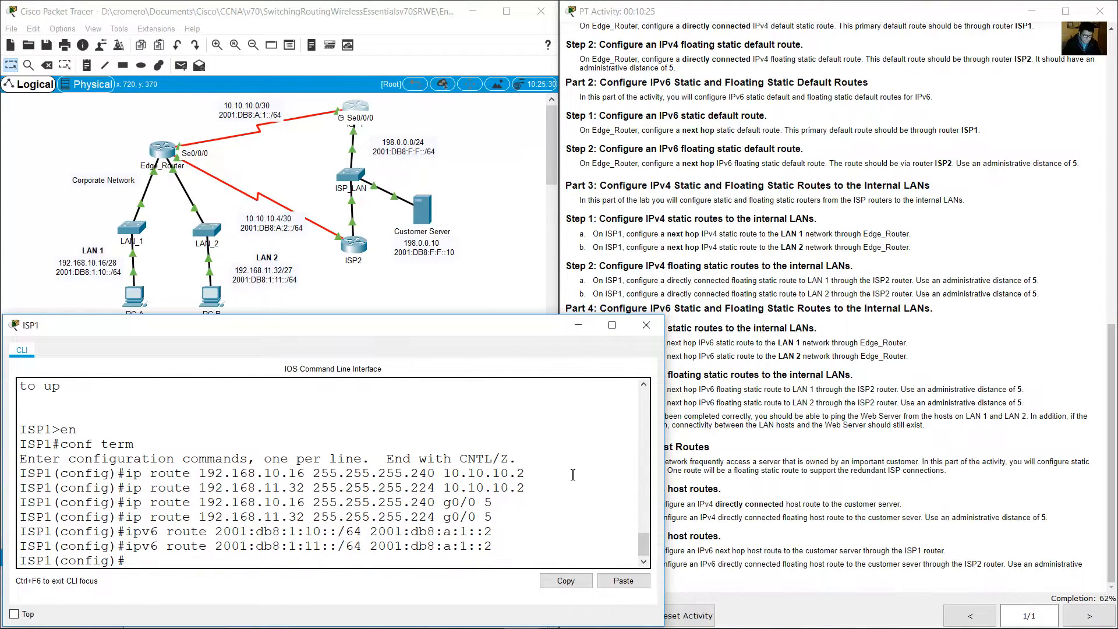
Step: Read the Part 4 Step 2a requirement for ISP1's LAN 1 IPv6 floating static route, and locate ISP1 and ISP2 in the topology
left_click(699, 454)
left_click_drag(606, 374, 862, 378)
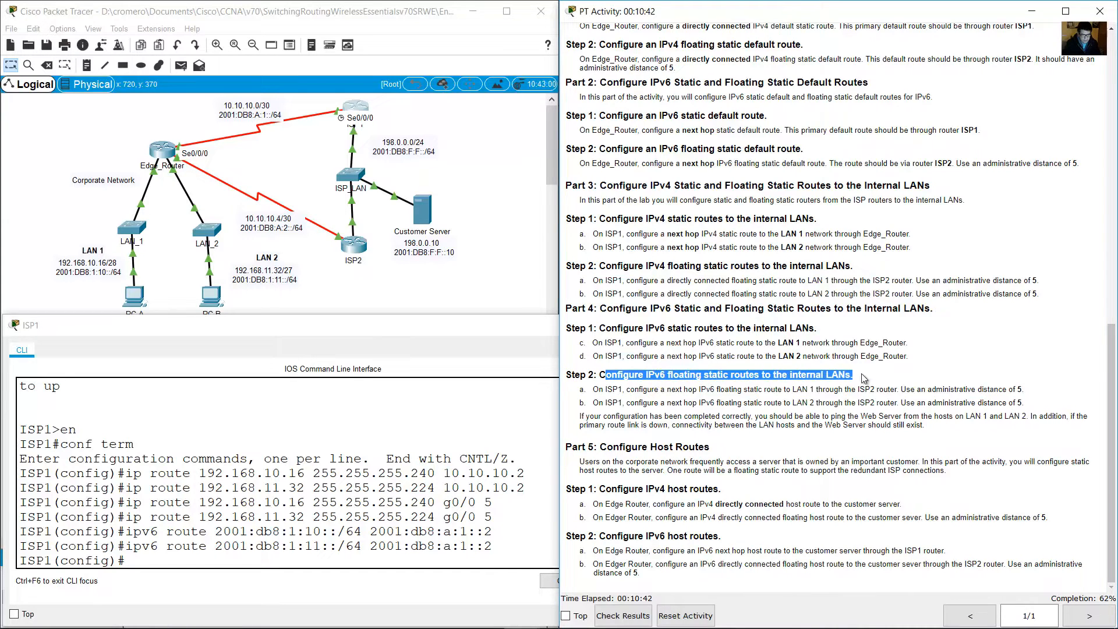
left_click_drag(592, 389, 893, 390)
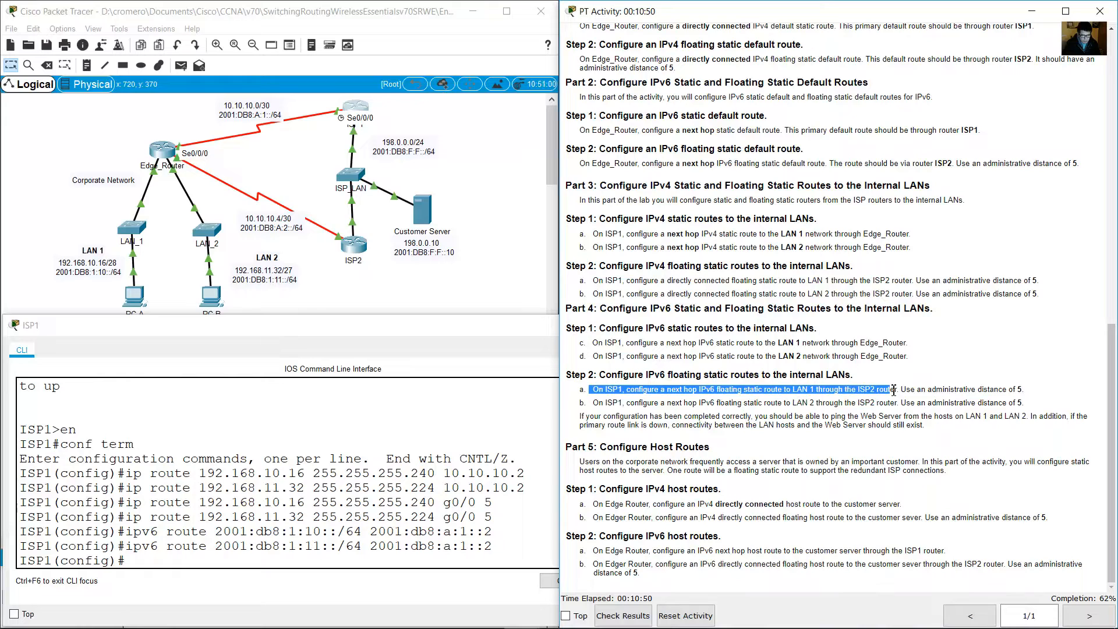
left_click_drag(436, 123, 314, 99)
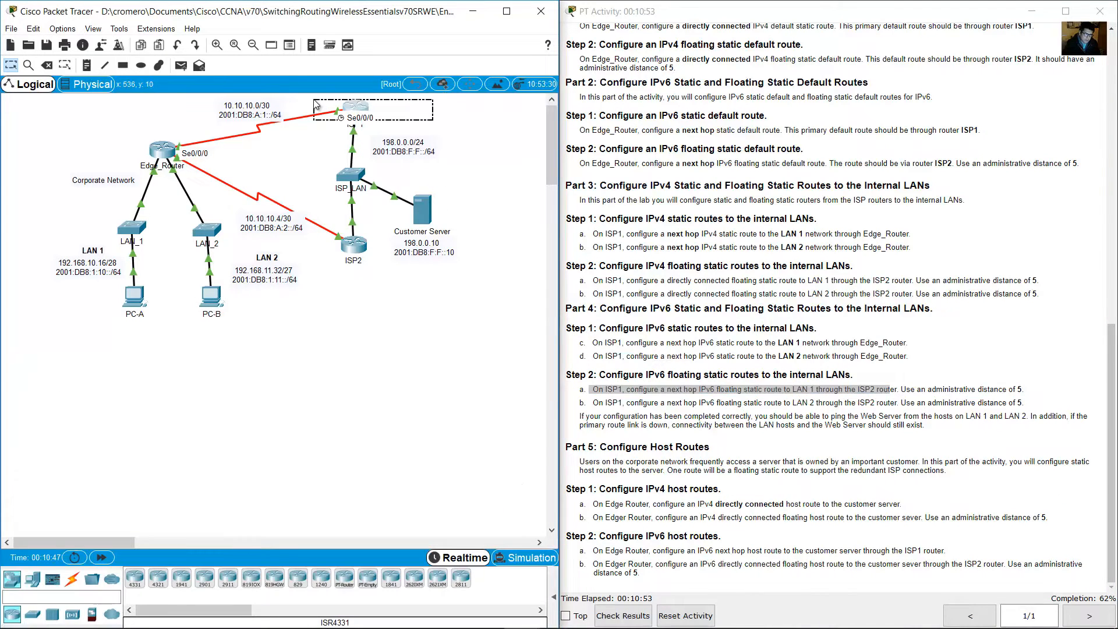
left_click(368, 291)
left_click_drag(376, 298, 323, 230)
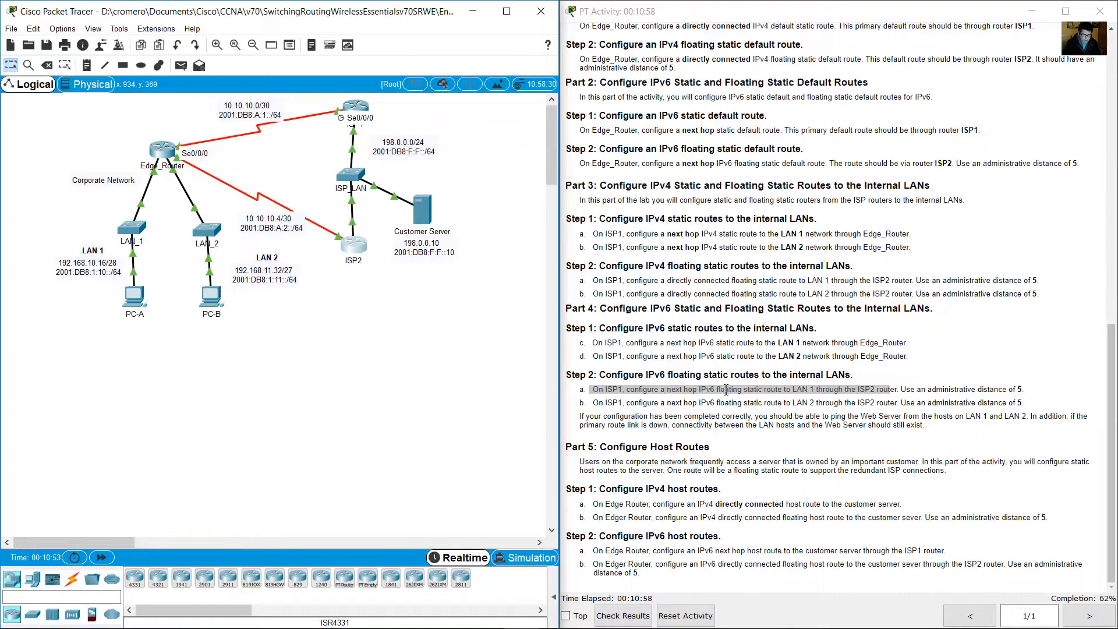
Step: Check LAN 1's IPv6 network in the topology and enter ipv6 route 2001:db8:1:10::/64 on ISP1 without running it
left_click_drag(755, 391, 815, 391)
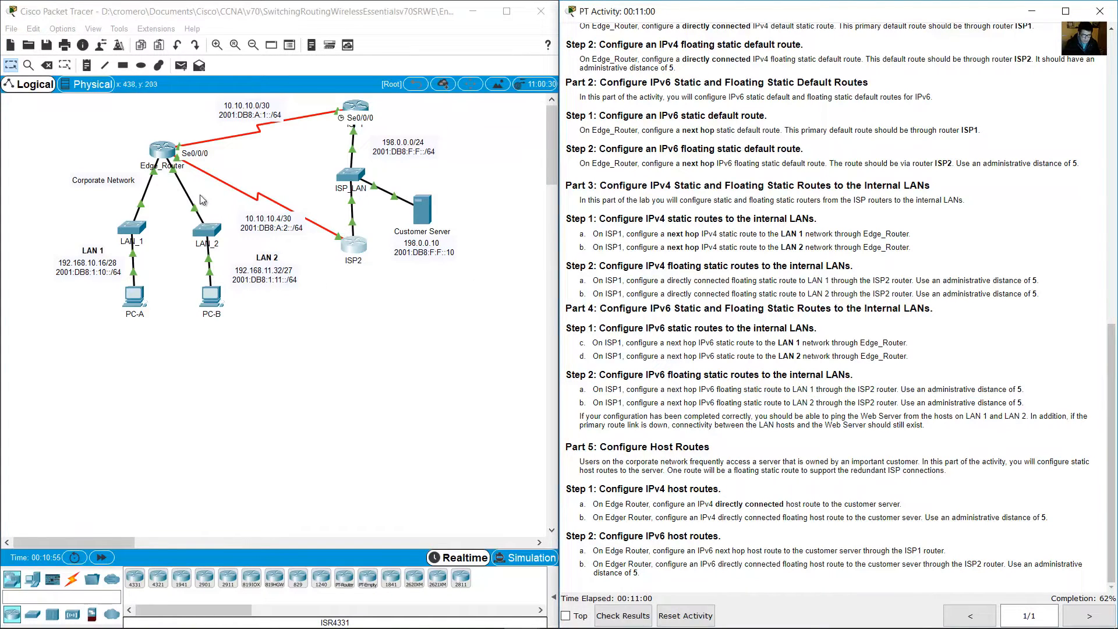
left_click(92, 295)
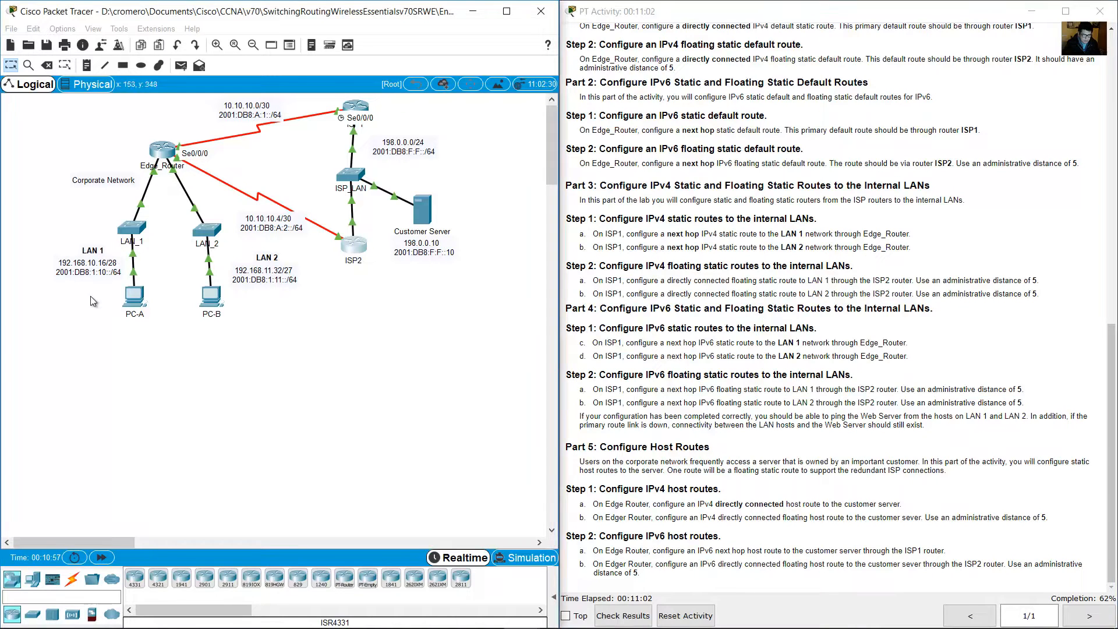
left_click_drag(44, 266, 134, 313)
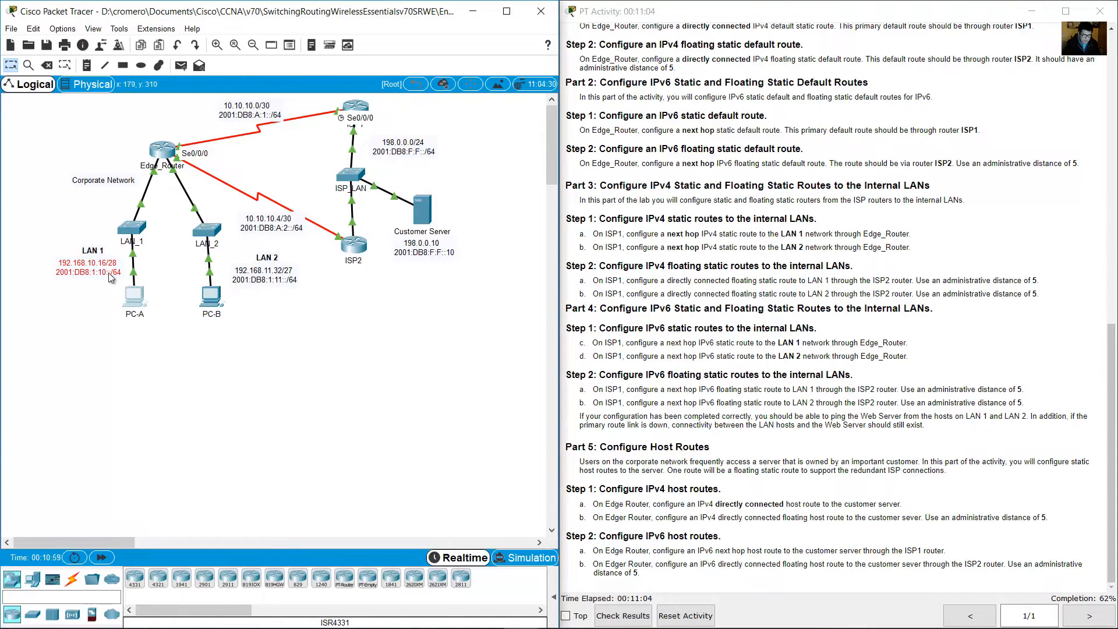
left_click(357, 107)
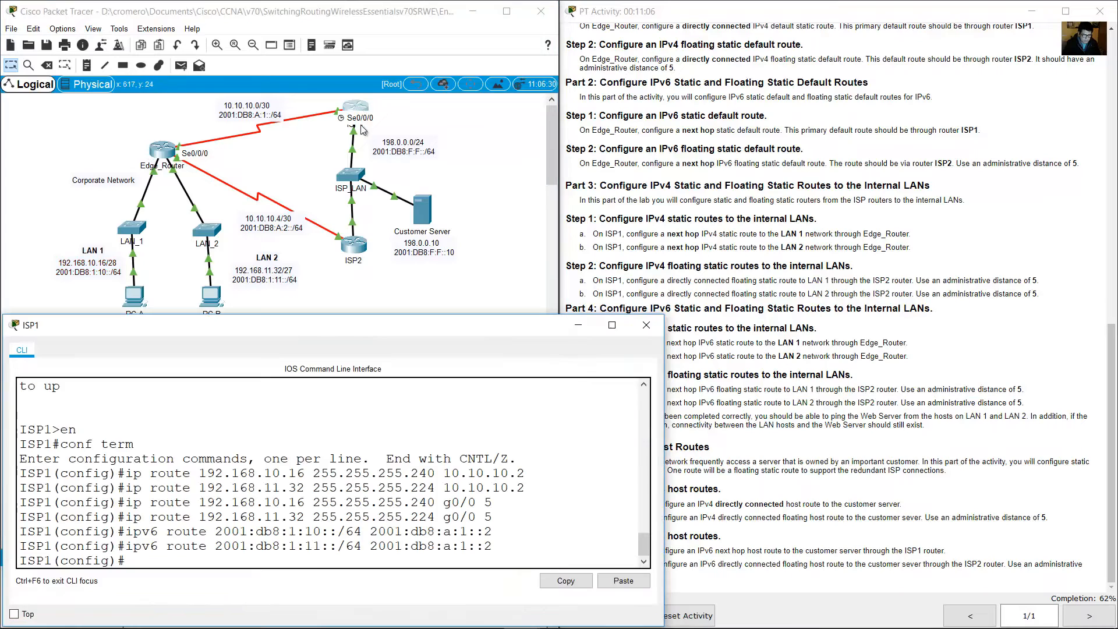
type("ipv6")
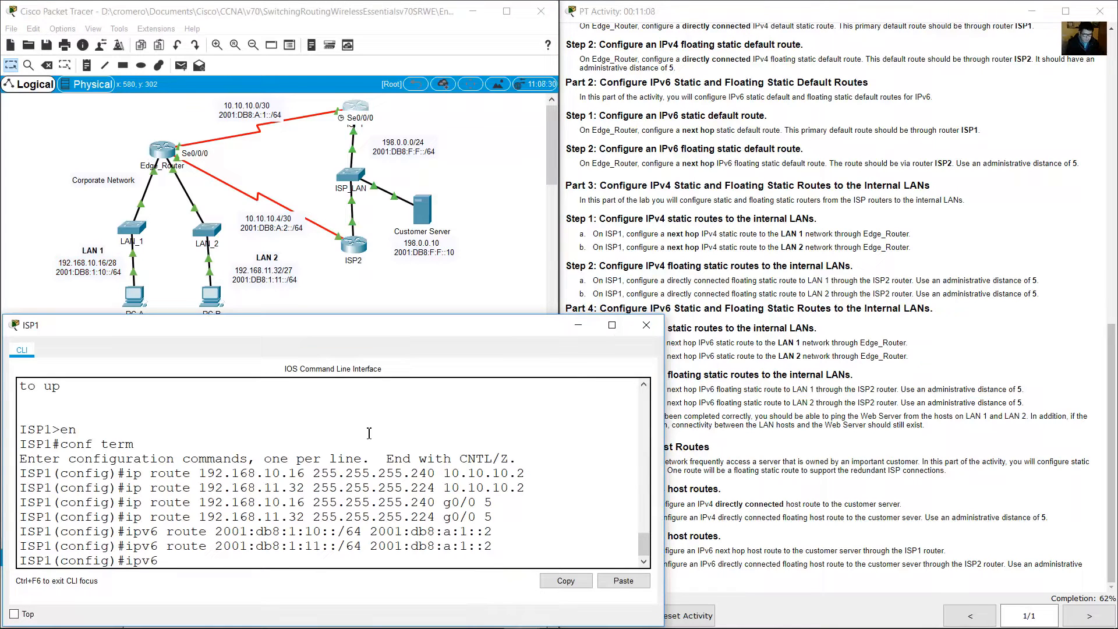
type(" route 2001:db8:1:10::/64")
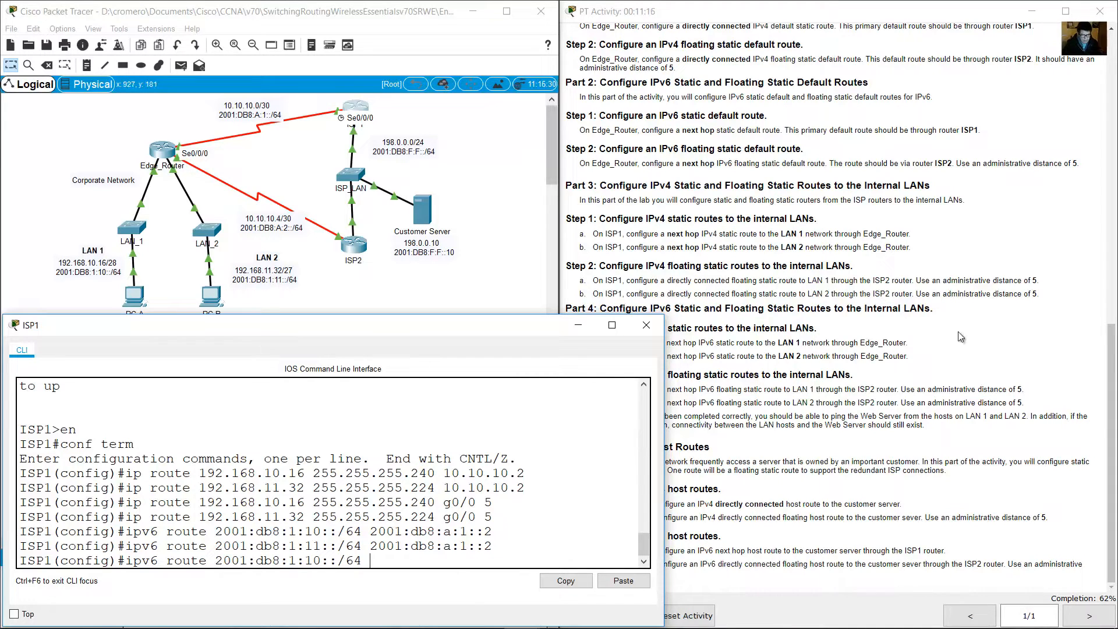
Step: Check the Step 2a next hop requirement and ISP2's G0/0 IPv6 address, and add next hop 2001:db8:f:f::2 to ISP1's LAN 1 route command
left_click(907, 402)
left_click_drag(659, 389, 713, 388)
left_click(392, 116)
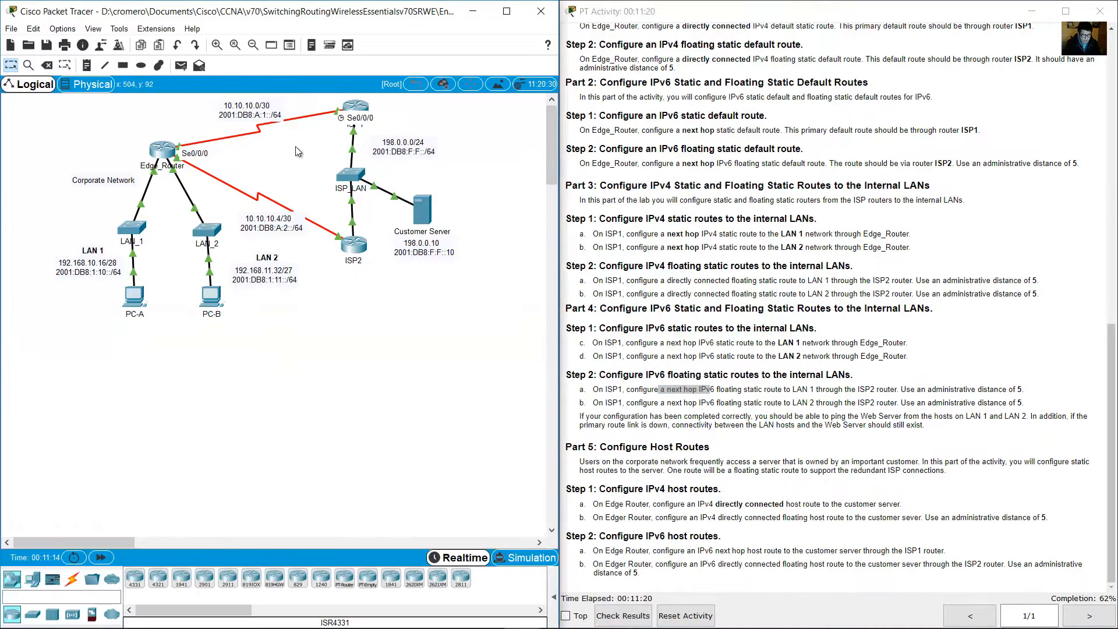
left_click_drag(399, 124, 328, 105)
left_click_drag(1111, 357, 1107, 41)
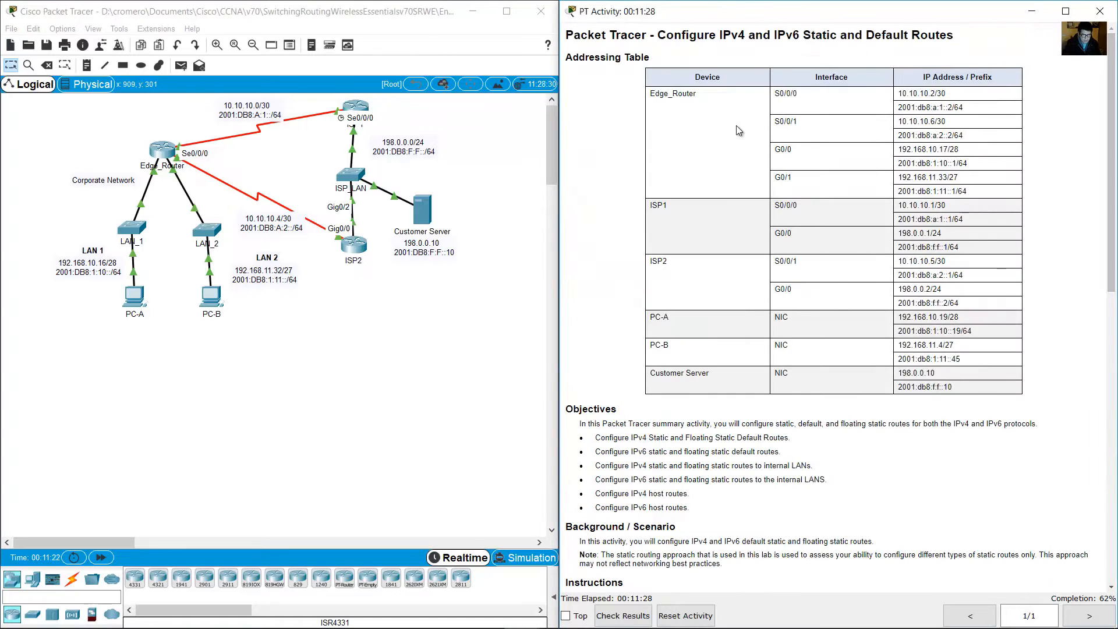
left_click_drag(650, 261, 769, 289)
left_click_drag(905, 305, 950, 309)
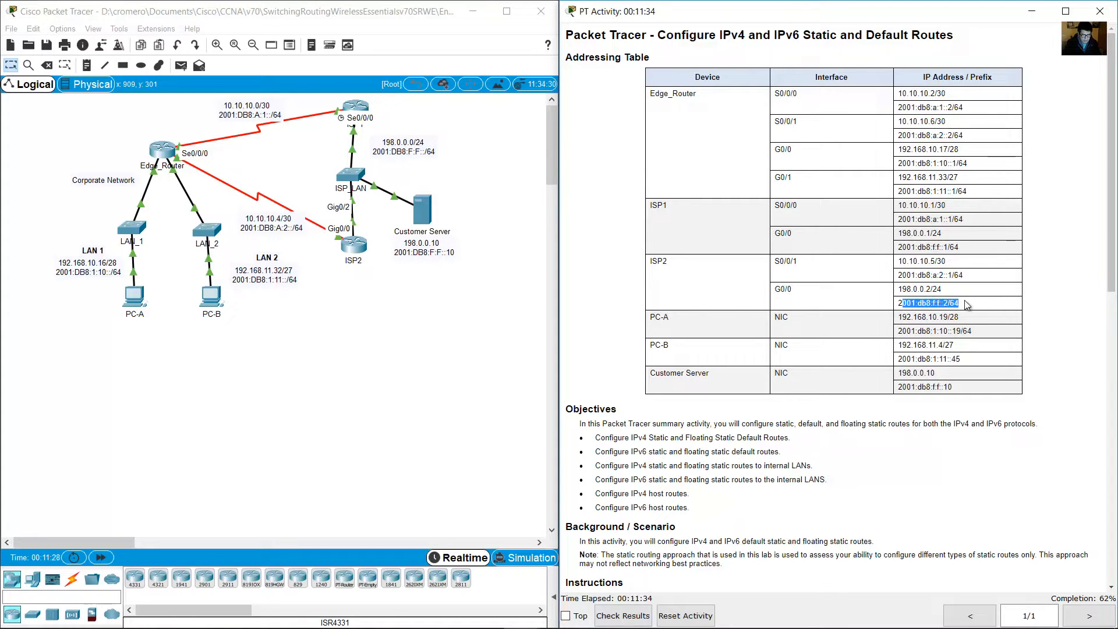
left_click(356, 107)
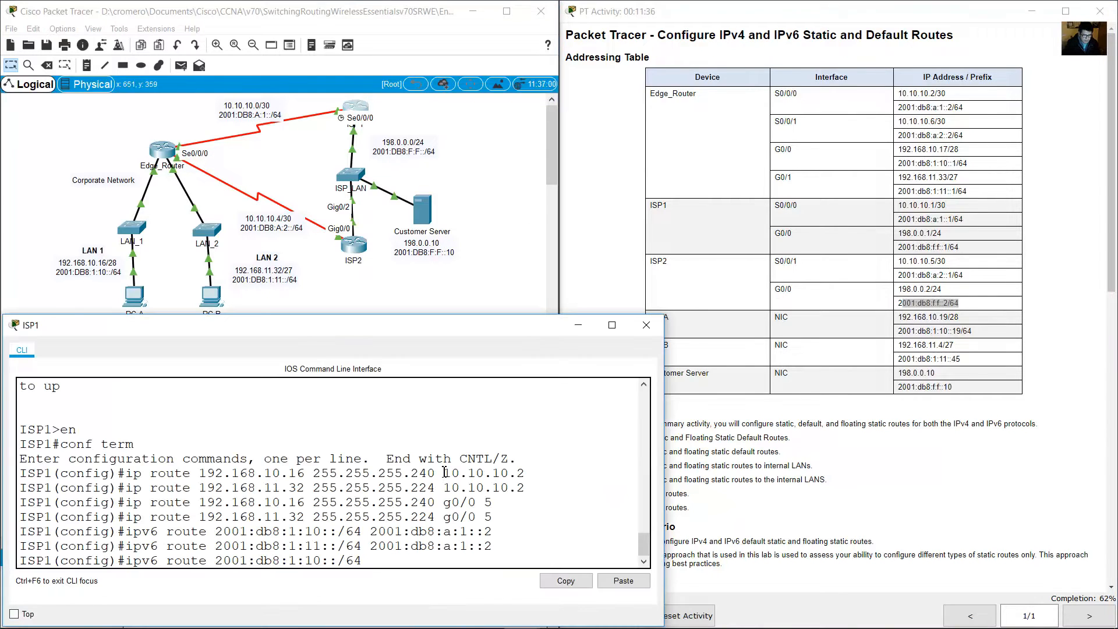
type("2001:db8:f:f::2")
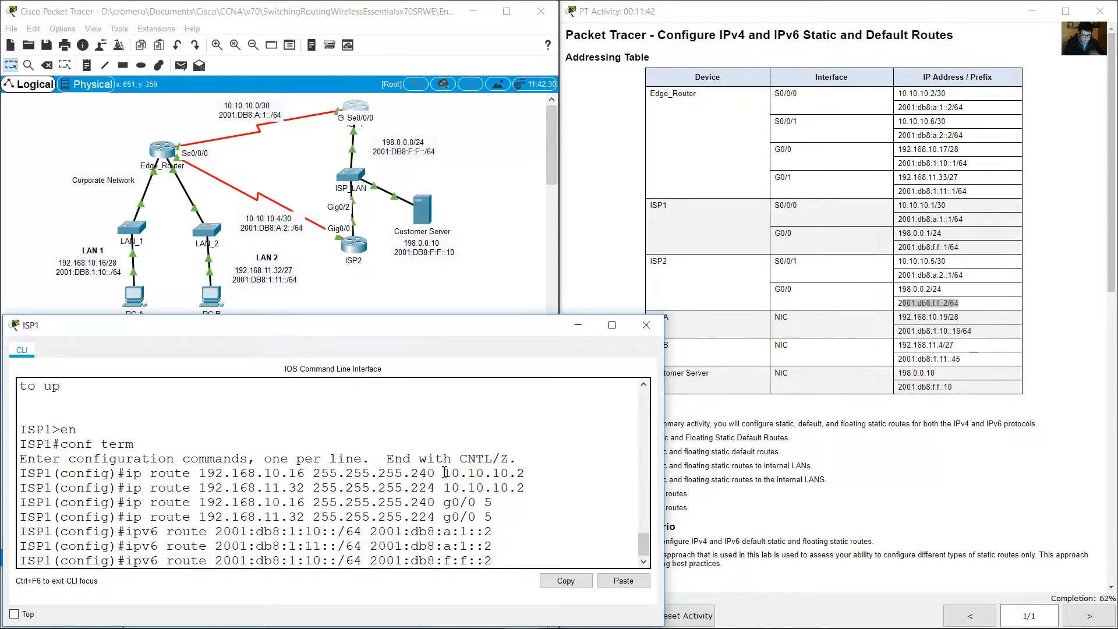
Step: Check the required administrative distance in Step 2a, add 5 to ISP1's LAN 1 floating route command and run it
left_click(1103, 325)
scroll(1104, 325, "down", 10)
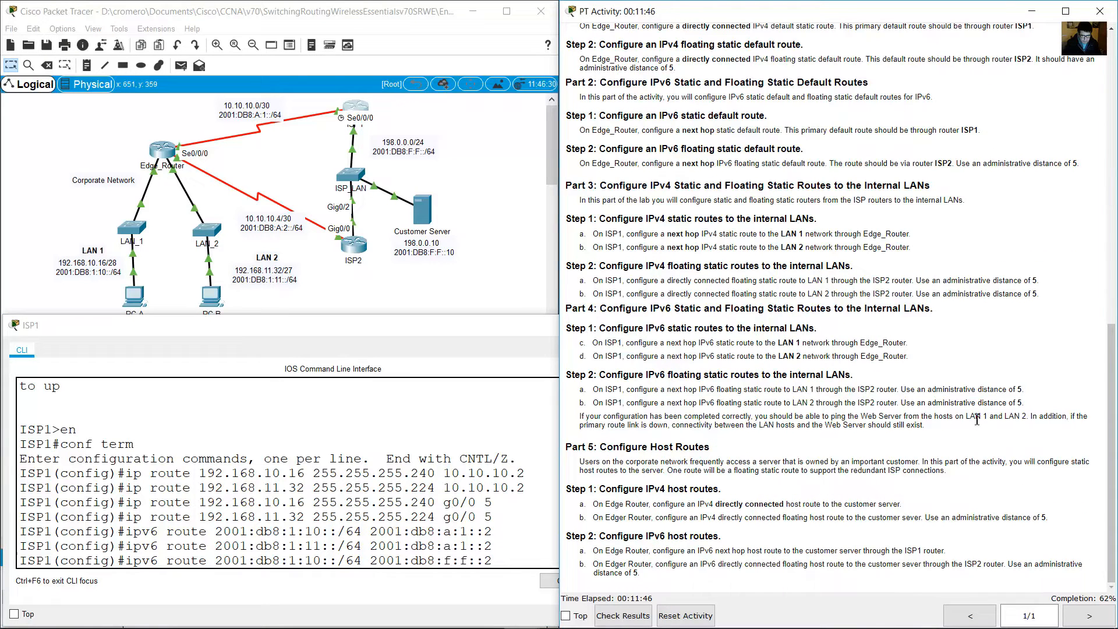
left_click_drag(900, 392, 1024, 390)
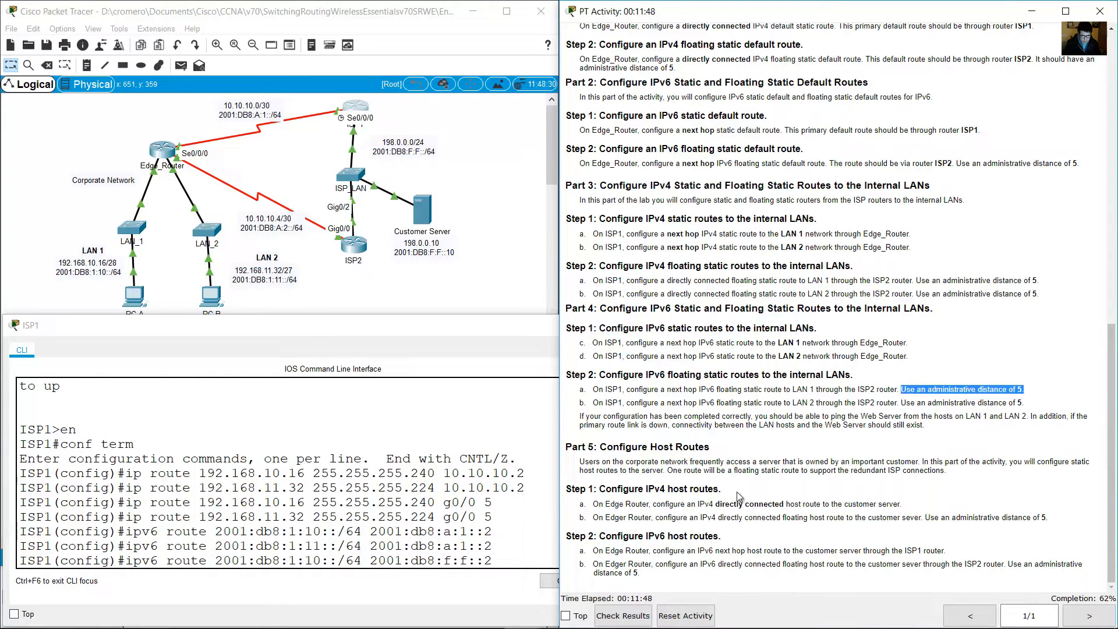
left_click(519, 560)
type("5")
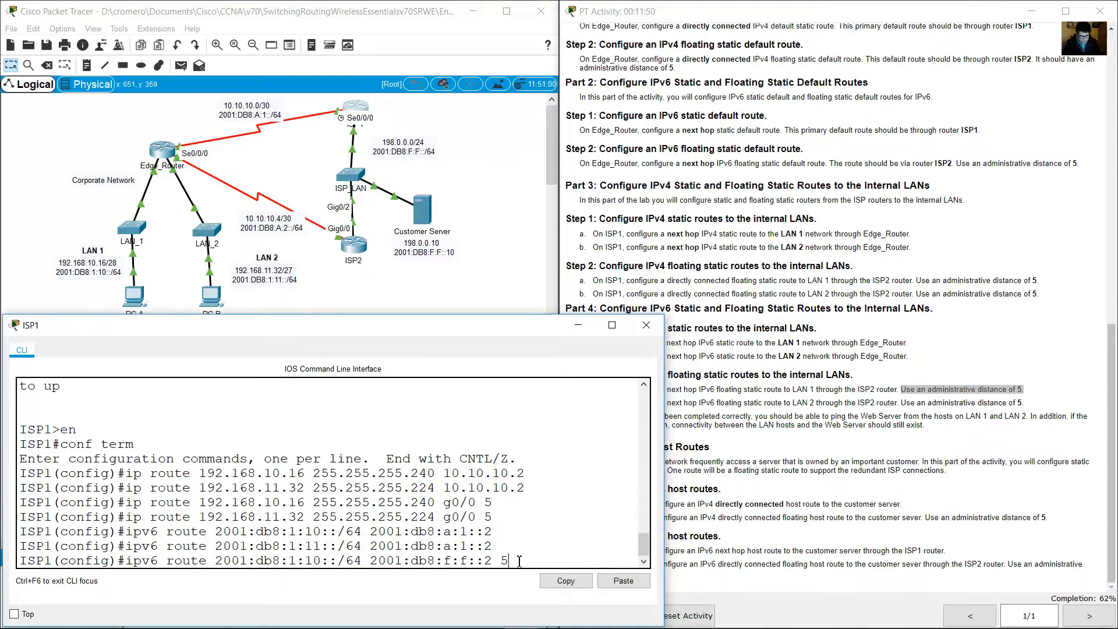
key("Return")
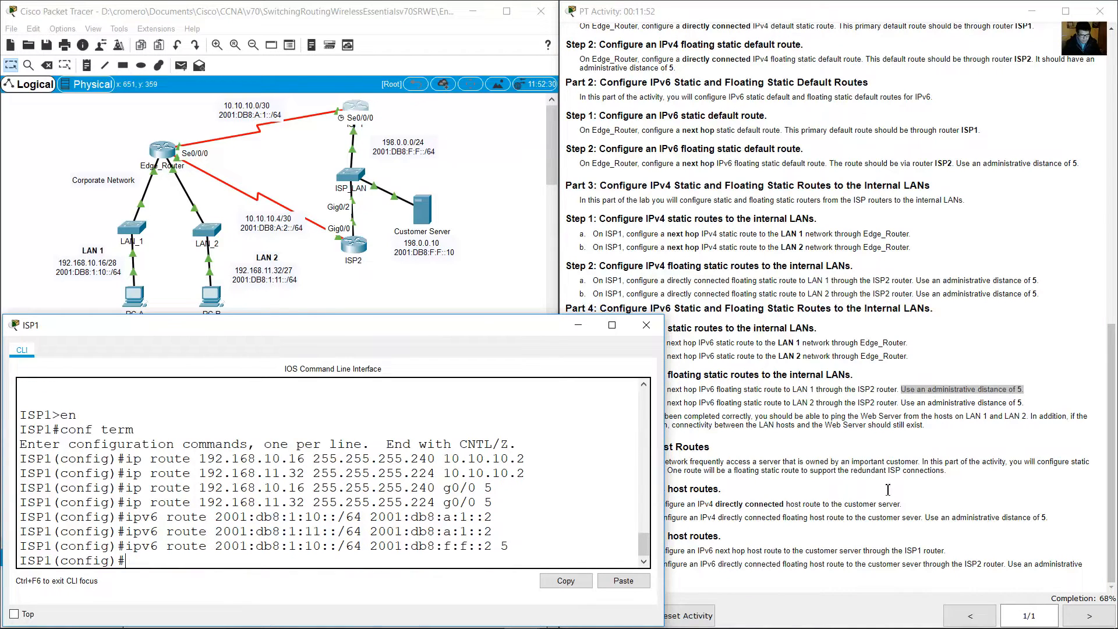
Step: Check the Part 4 Step 2b requirement and LAN 2's IPv6 network, and enter ipv6 route 2001:db8:1:11::/64 on ISP1 without running it
left_click(571, 413)
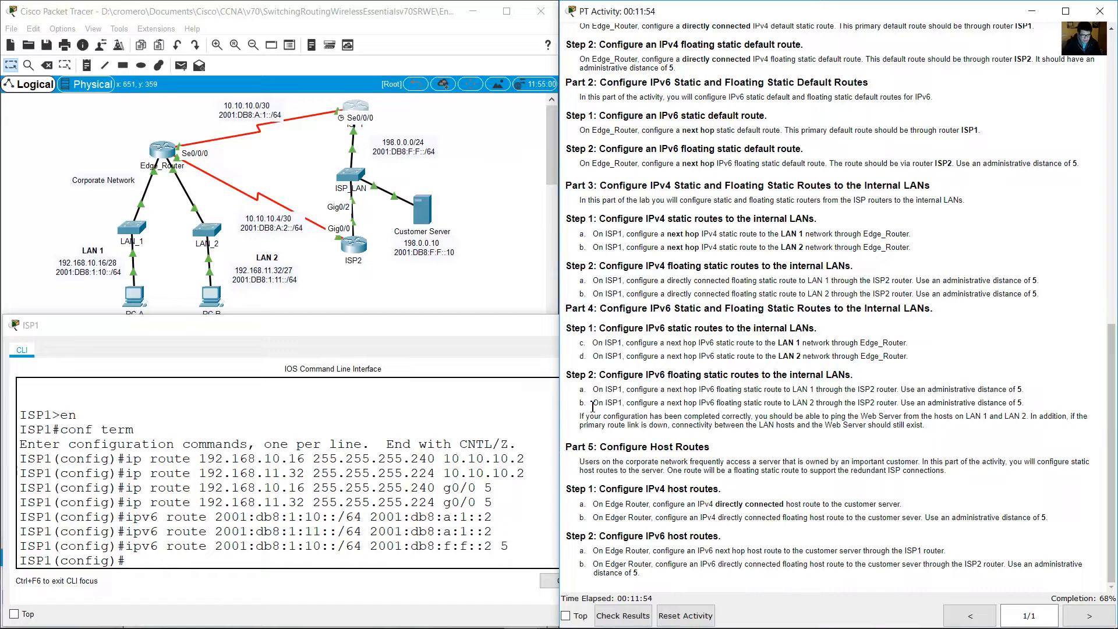
left_click_drag(593, 405, 816, 404)
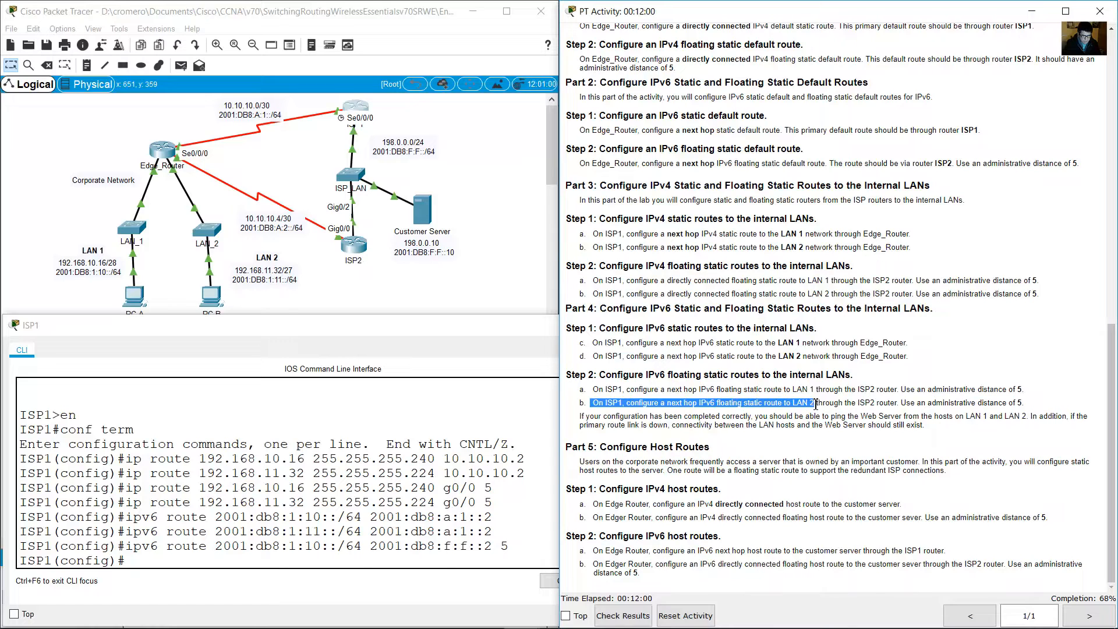
left_click(303, 296)
left_click_drag(311, 302, 227, 277)
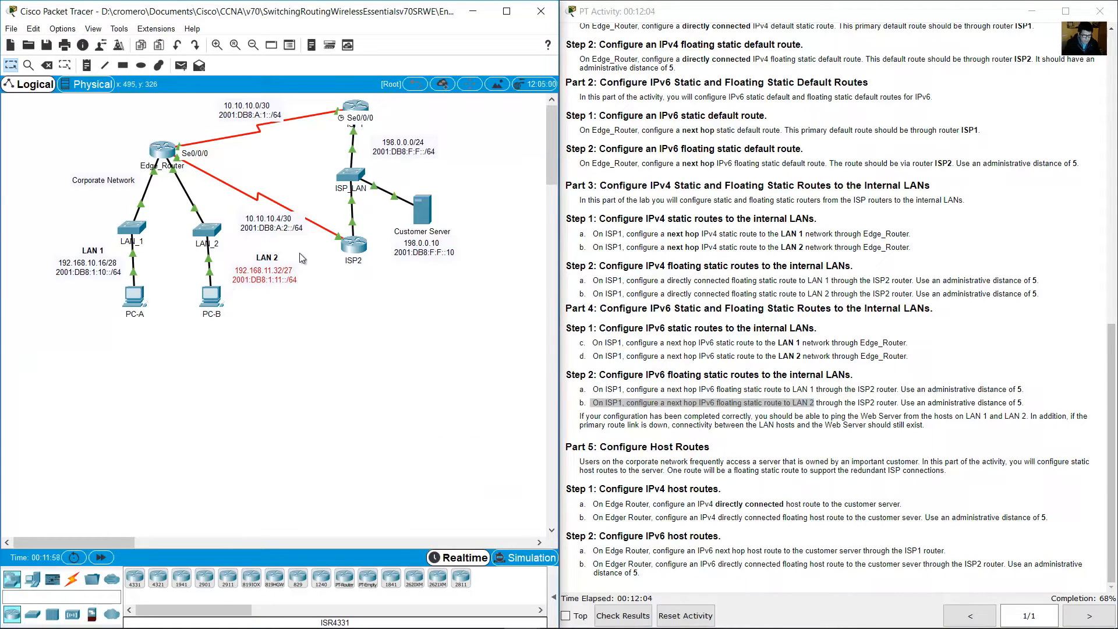
left_click(355, 107)
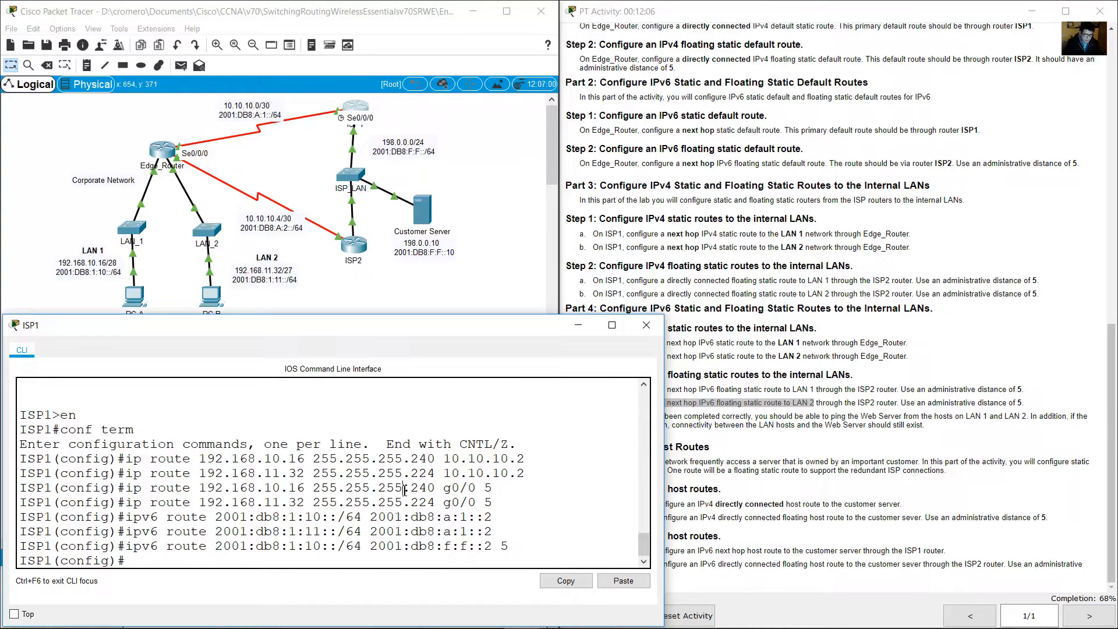
type("ipv6 route 2001")
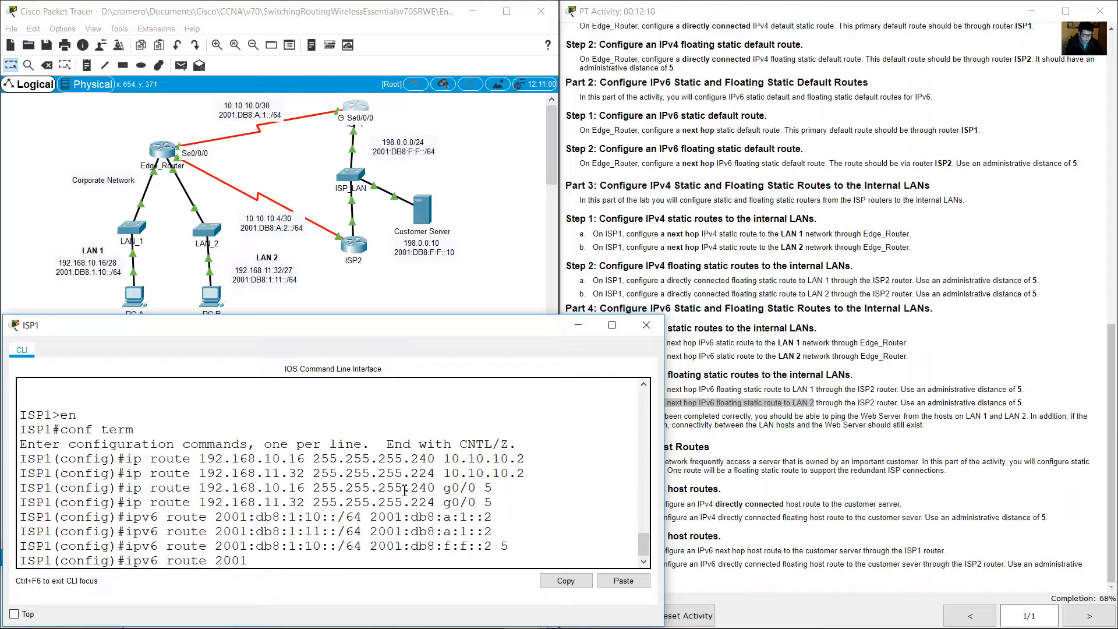
type(":db8:1:11::/64")
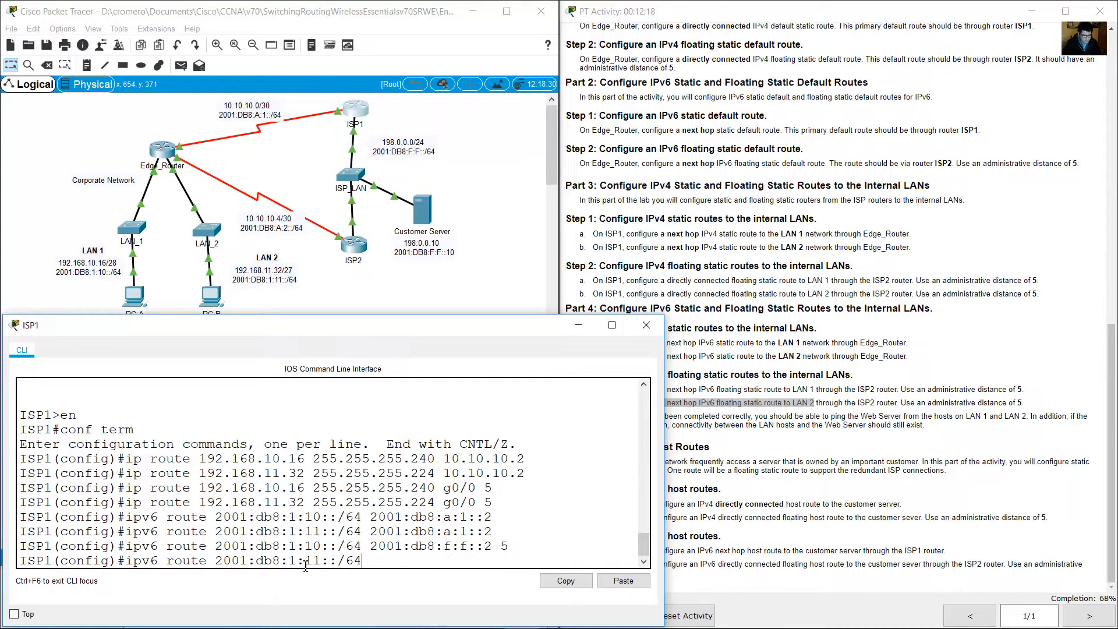
left_click_drag(306, 561, 320, 560)
left_click(379, 557)
Step: Check the Step 2b next hop router and its G0/0 IPv6 address, and add next hop 2001:db8:f:f::2 to ISP1's LAN 2 route command
left_click(885, 407)
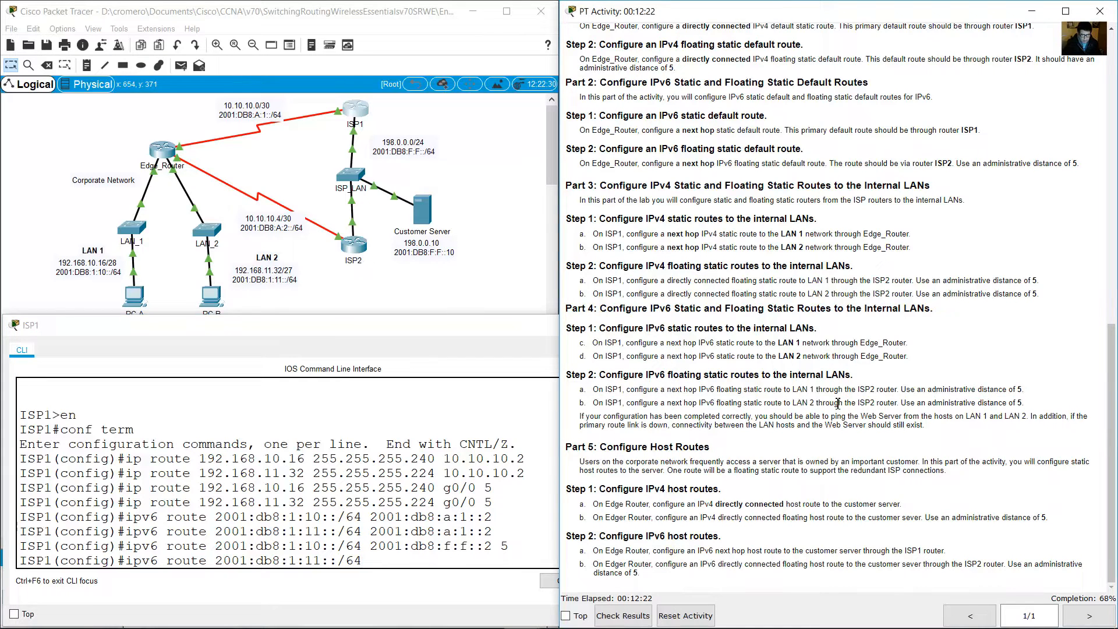
left_click_drag(837, 404, 894, 403)
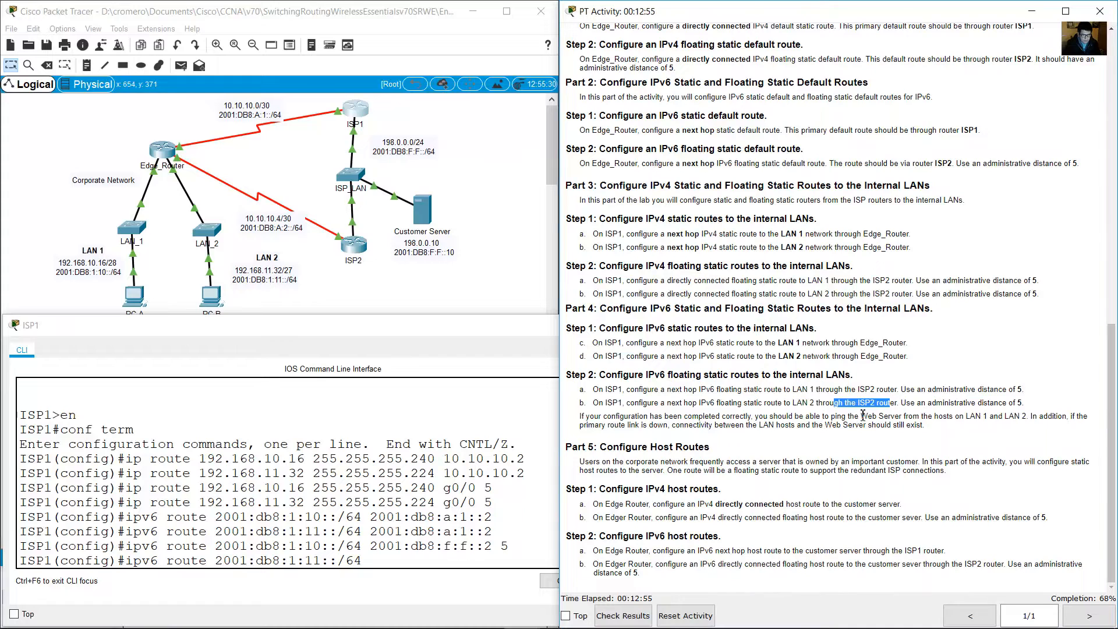
left_click_drag(665, 402, 699, 403)
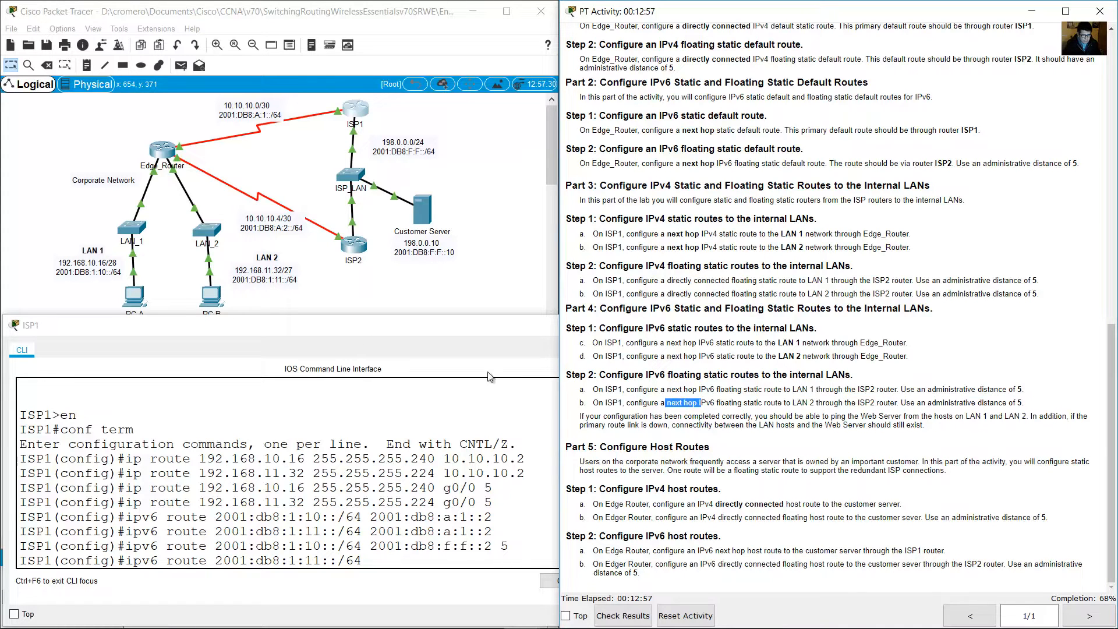
left_click(356, 278)
left_click_drag(366, 296, 320, 184)
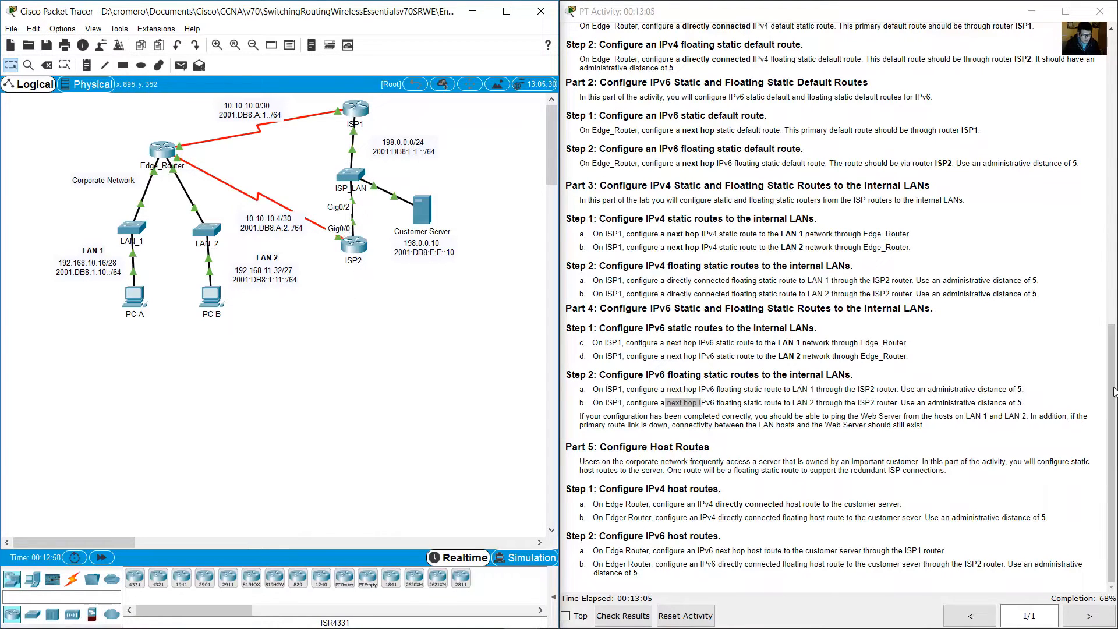
left_click_drag(1114, 391, 1113, 99)
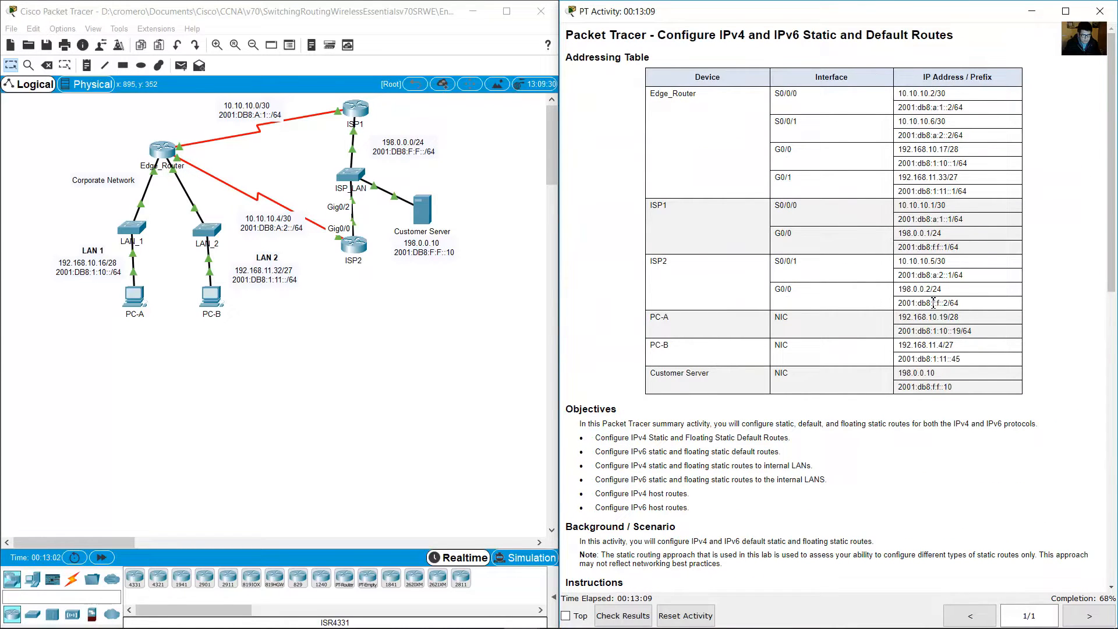
left_click_drag(932, 303, 962, 304)
left_click(356, 109)
type("200")
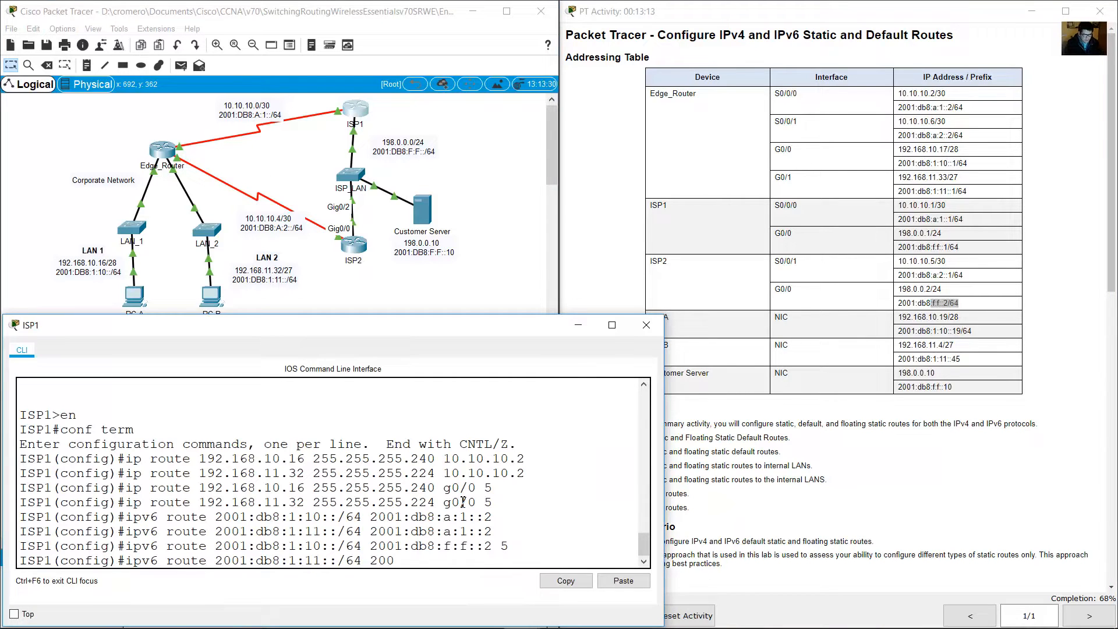
type("1:db8:f:f::2")
Step: Check the required administrative distance in Step 2b, add 5 to ISP1's LAN 2 floating route command and run it
left_click(986, 402)
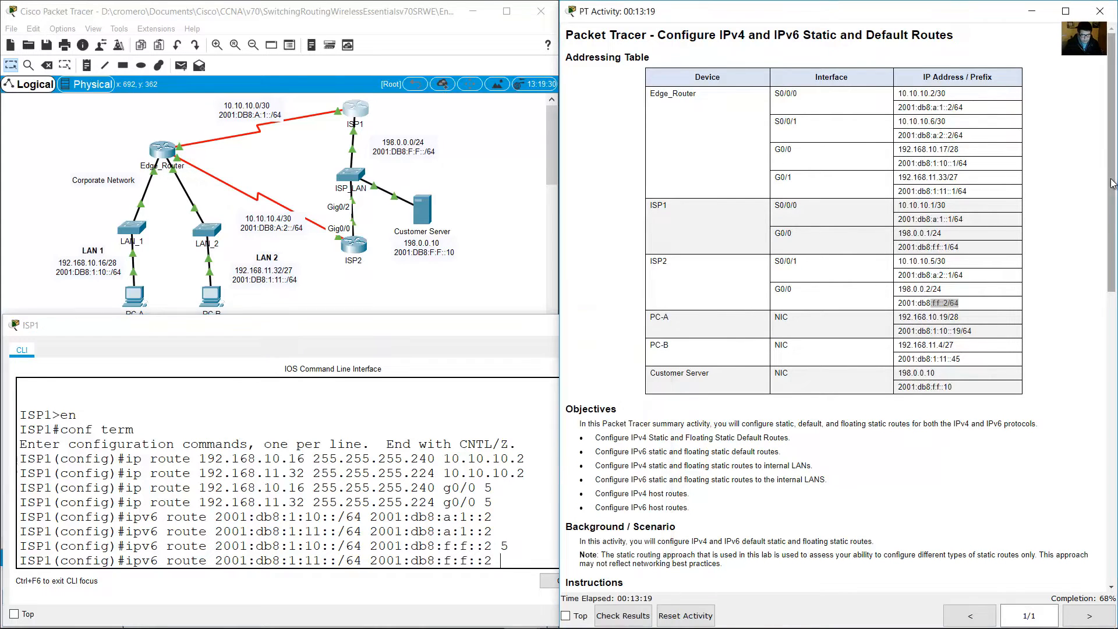
scroll(986, 402, "down", 10)
left_click_drag(929, 403, 1023, 403)
left_click(485, 561)
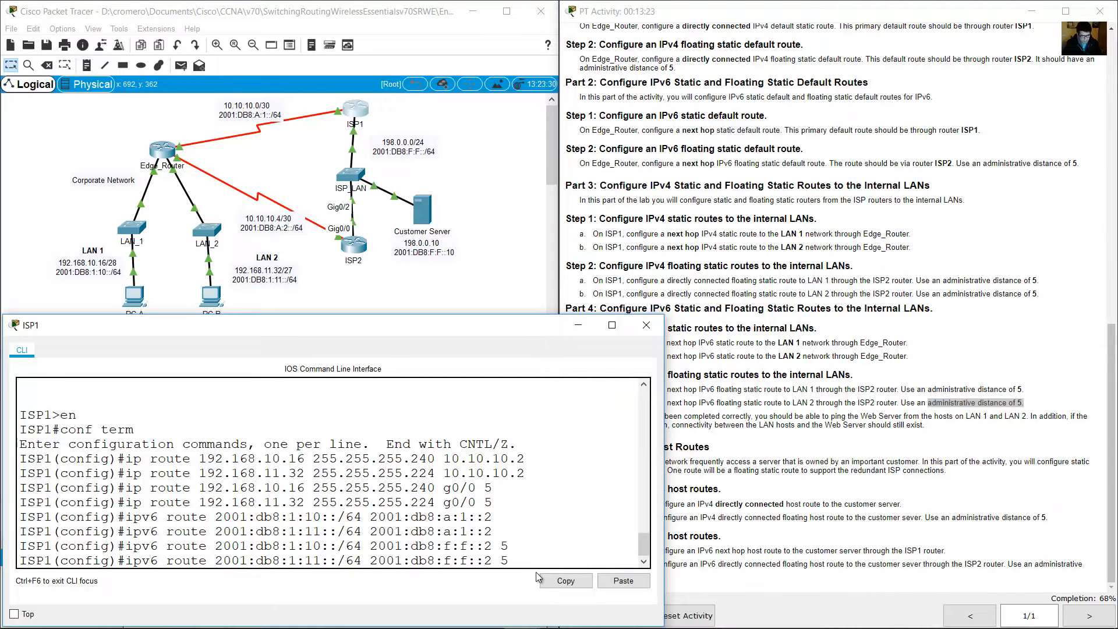
key("Return")
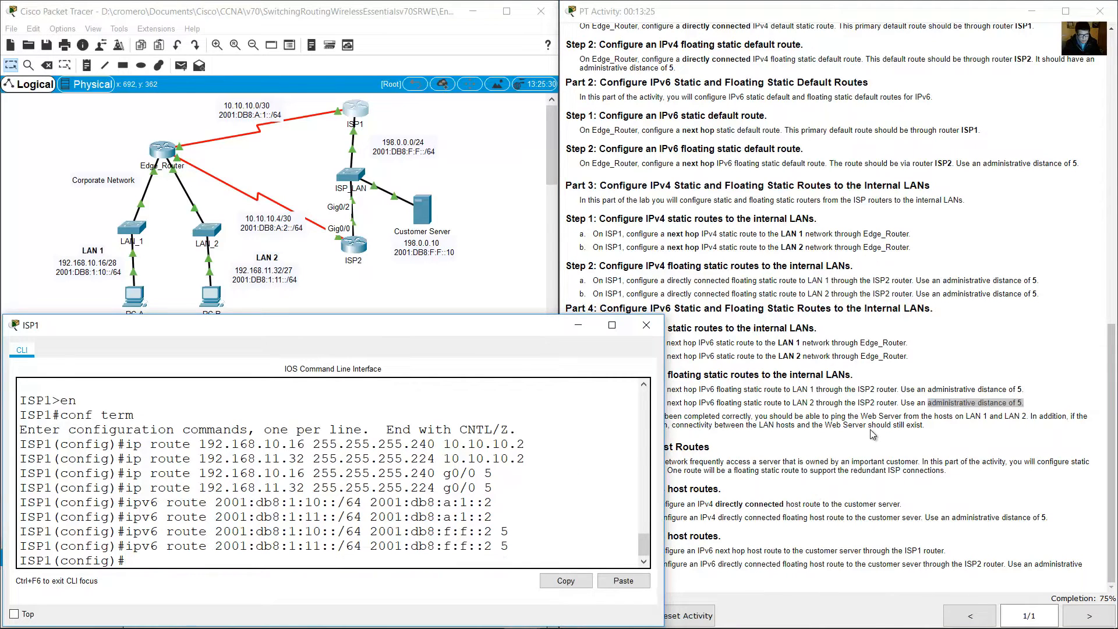
Step: Read the Part 4 note on testing connectivity from the LAN hosts to the Web Server, and return to the topology
left_click(612, 423)
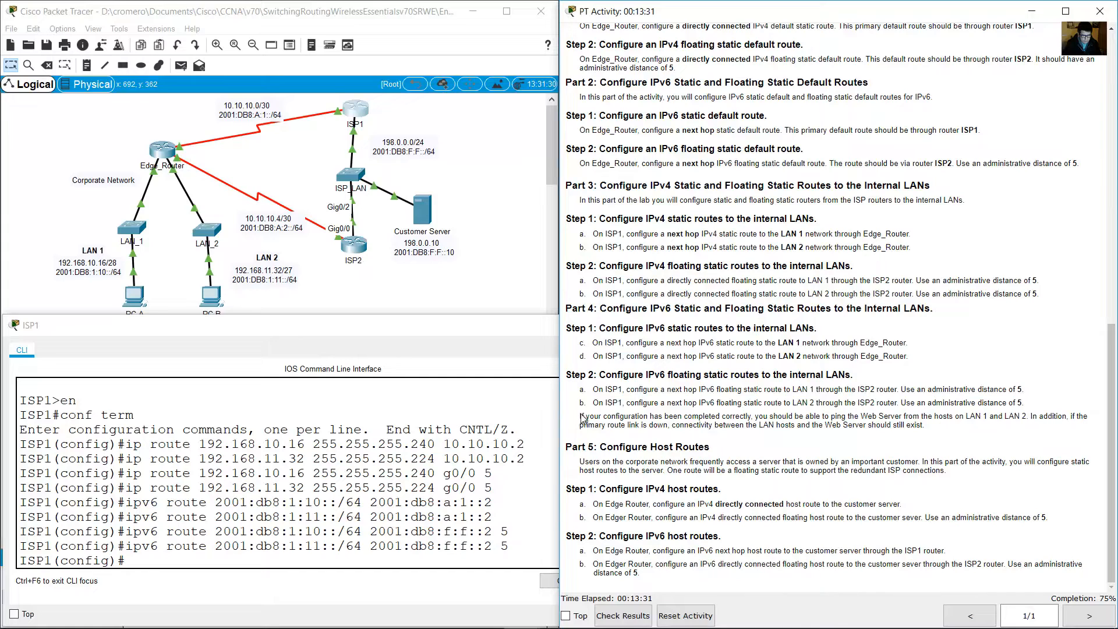
left_click_drag(581, 417, 905, 430)
left_click(512, 245)
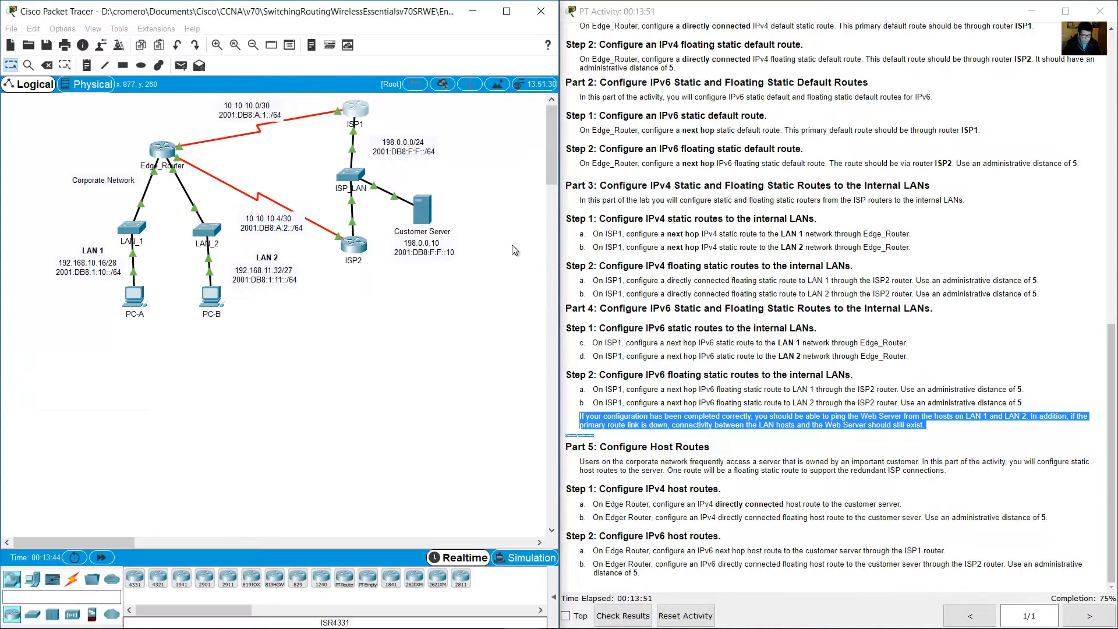
Step: Open PC-A's Command Prompt, place its window below the ISP routers and widen it
left_click(135, 296)
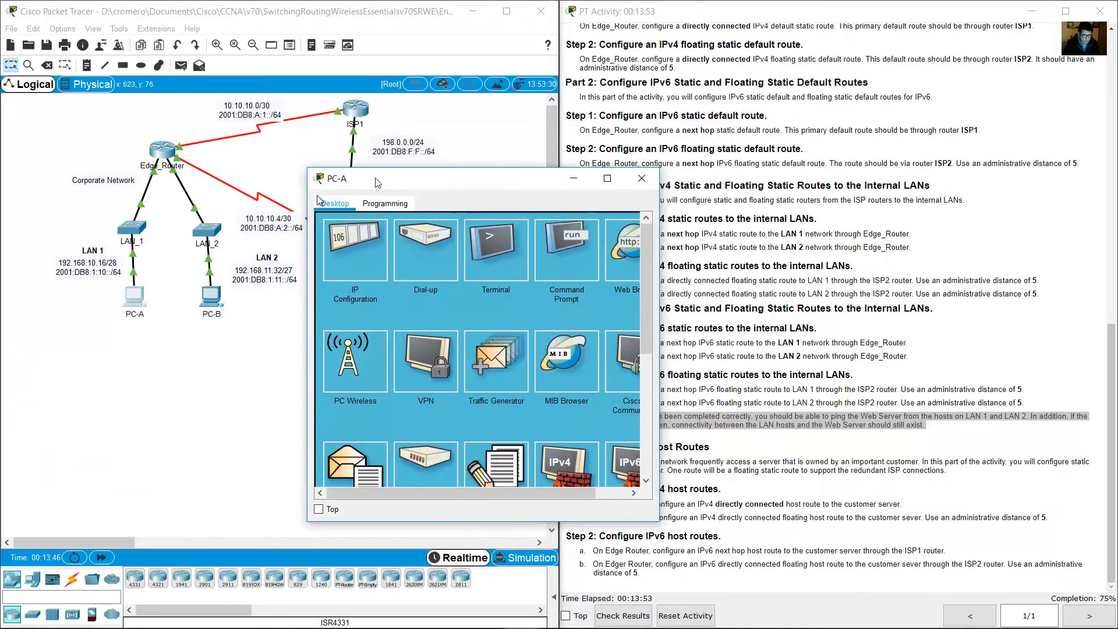
left_click_drag(377, 183, 97, 274)
left_click(285, 343)
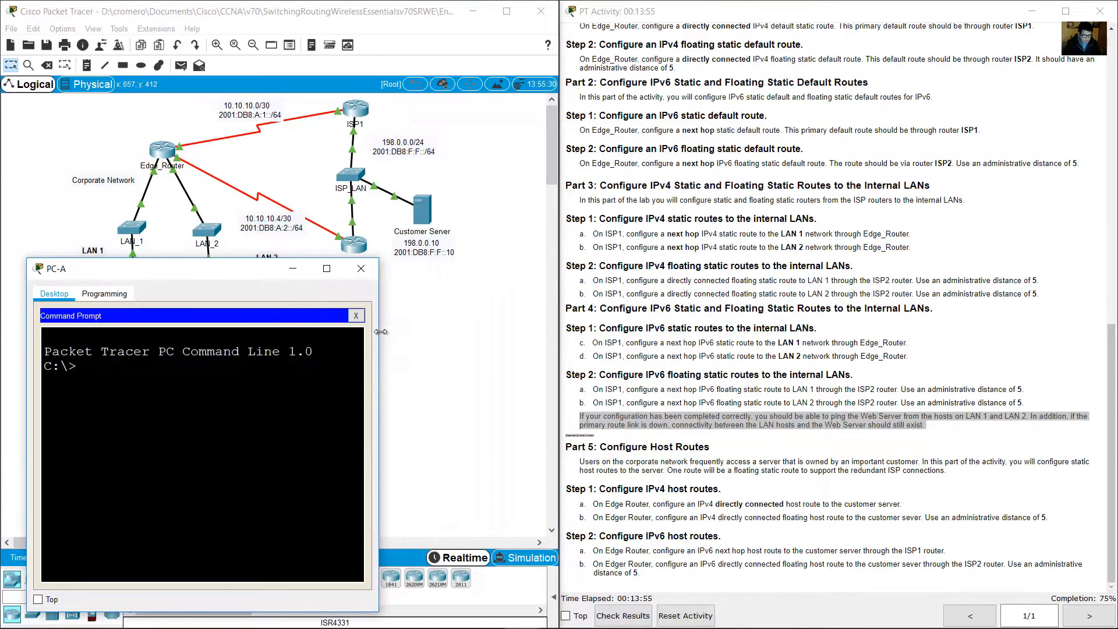
left_click_drag(381, 332, 606, 331)
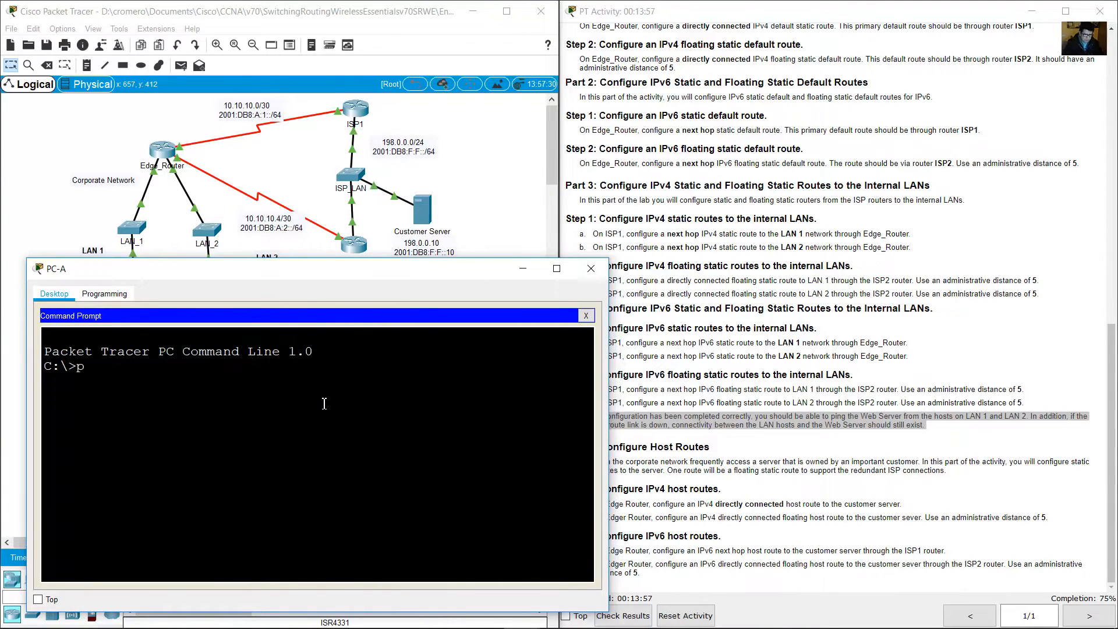
Step: Ping the Customer Server at 198.0.0.10 from PC-A's Command Prompt, taking the address from the topology
type("ping")
left_click(460, 162)
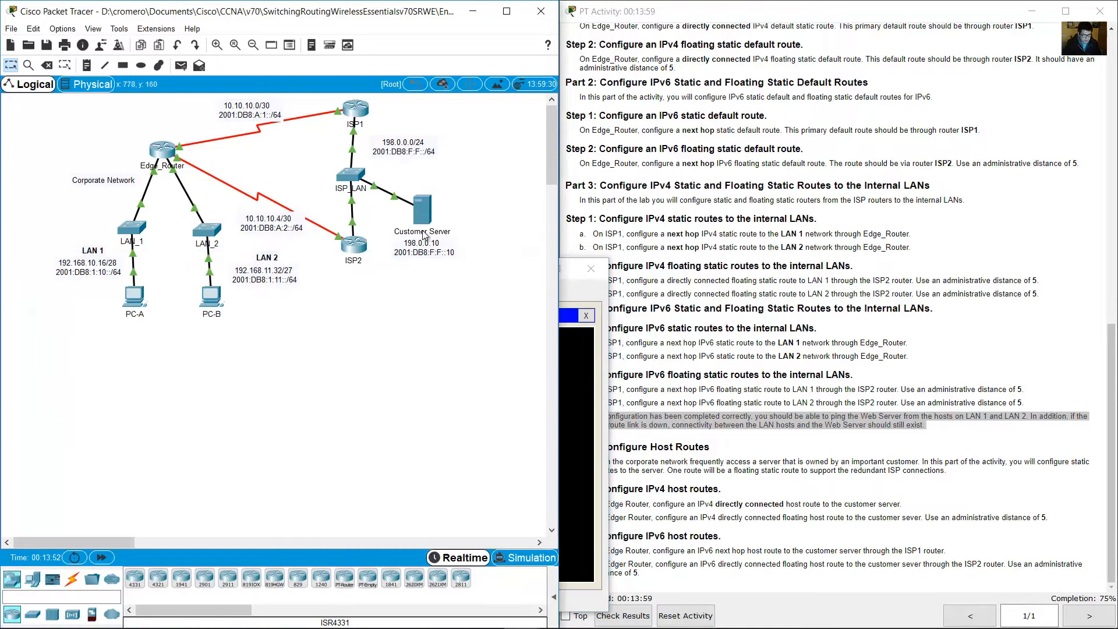
left_click_drag(375, 216, 462, 264)
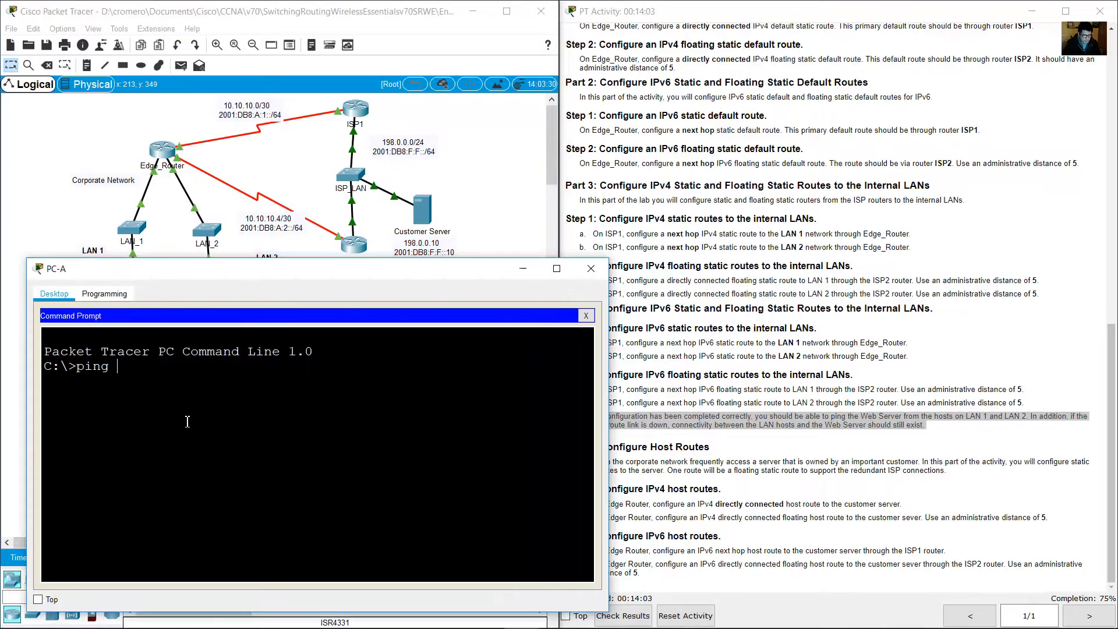
left_click(125, 302)
type("198.0.0")
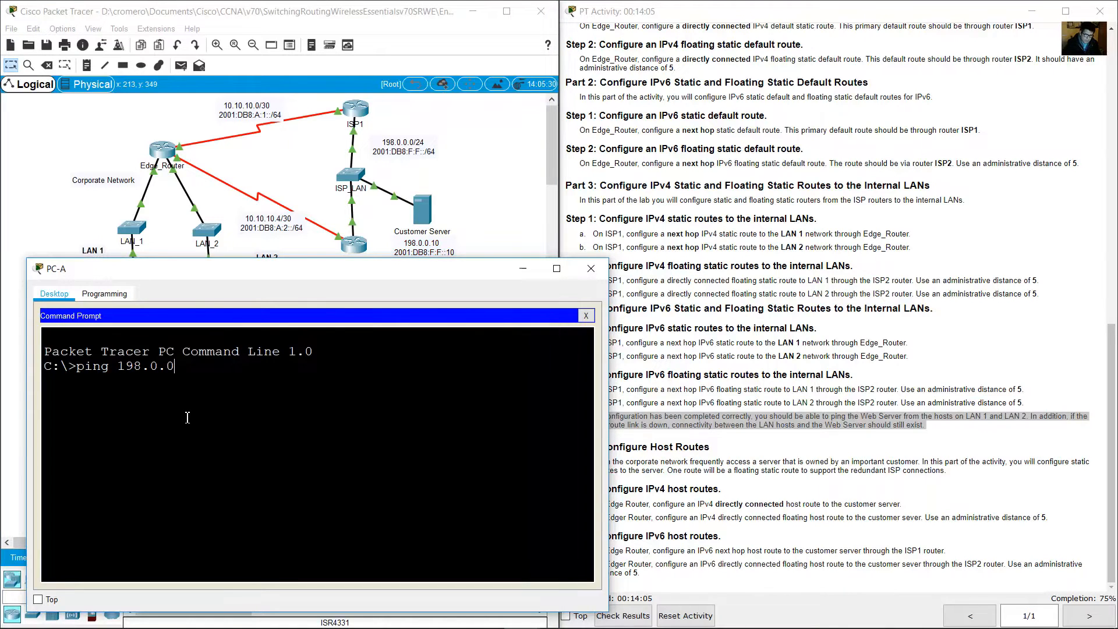
type(".10")
key("Return")
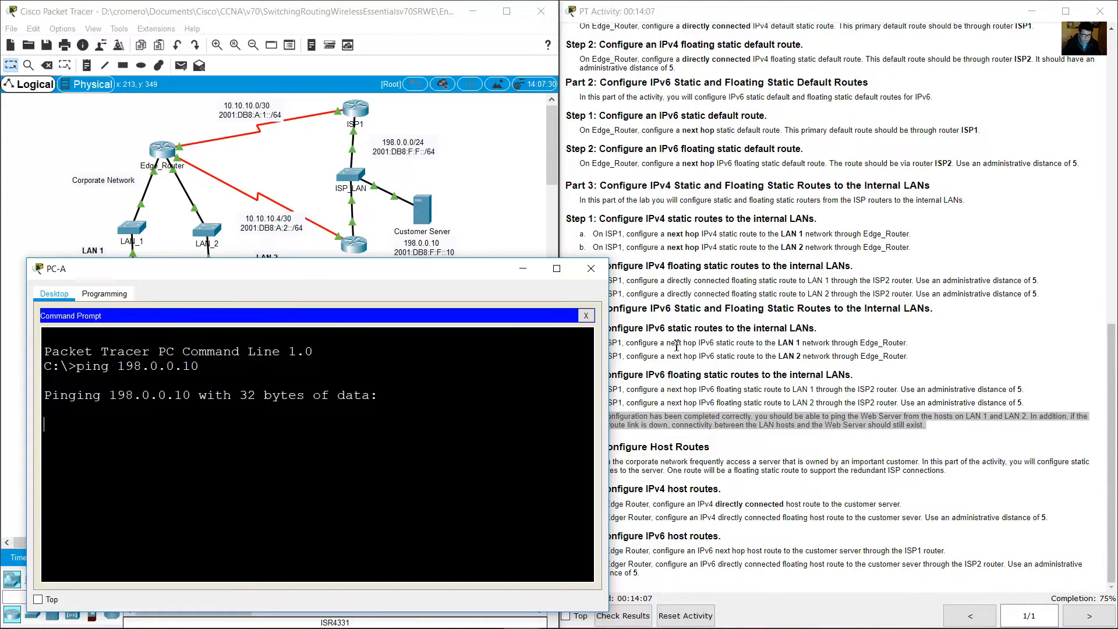
Step: Check the Customer Server's IPv4 and IPv6 addresses in the Addressing Table, and compare the IPv4 address with the ping replies
left_click(853, 328)
scroll(950, 387, "up", 15)
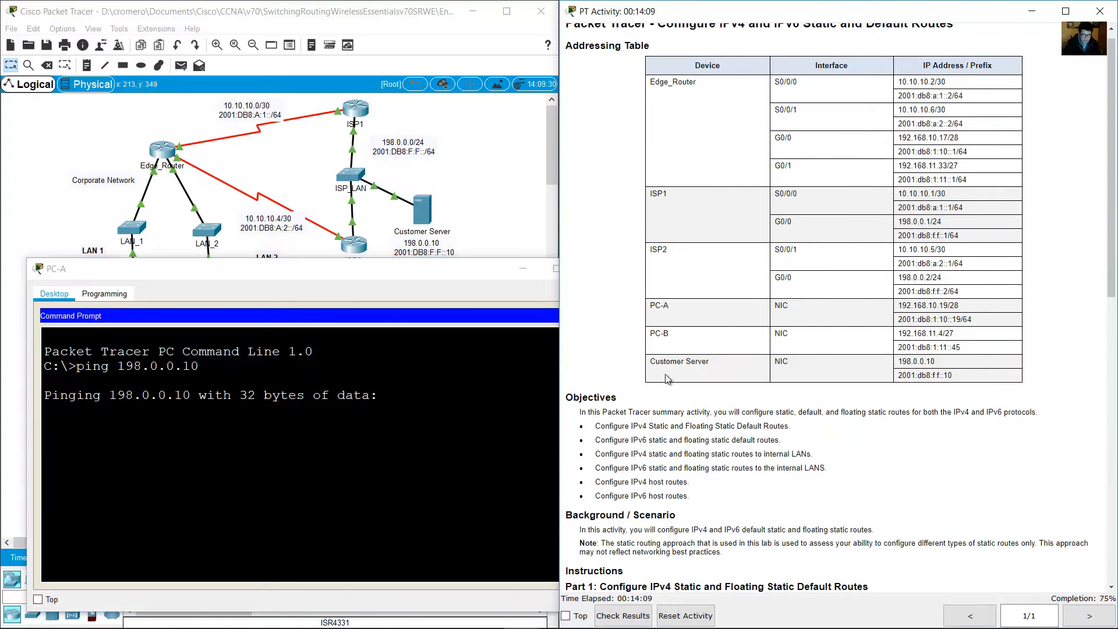
left_click_drag(656, 361, 710, 362)
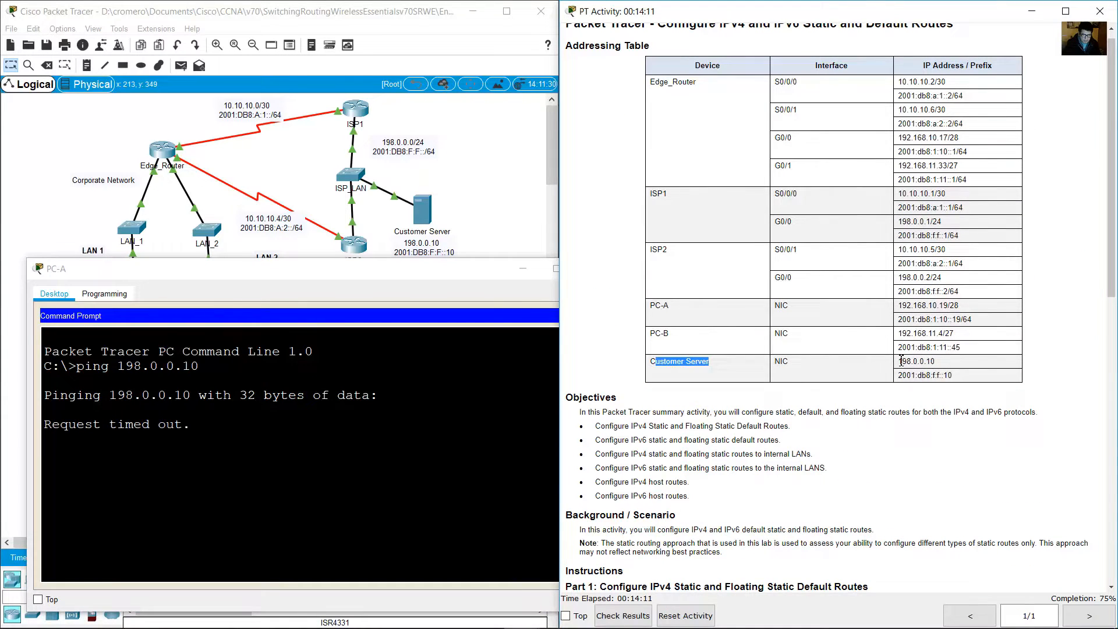
left_click_drag(898, 361, 937, 362)
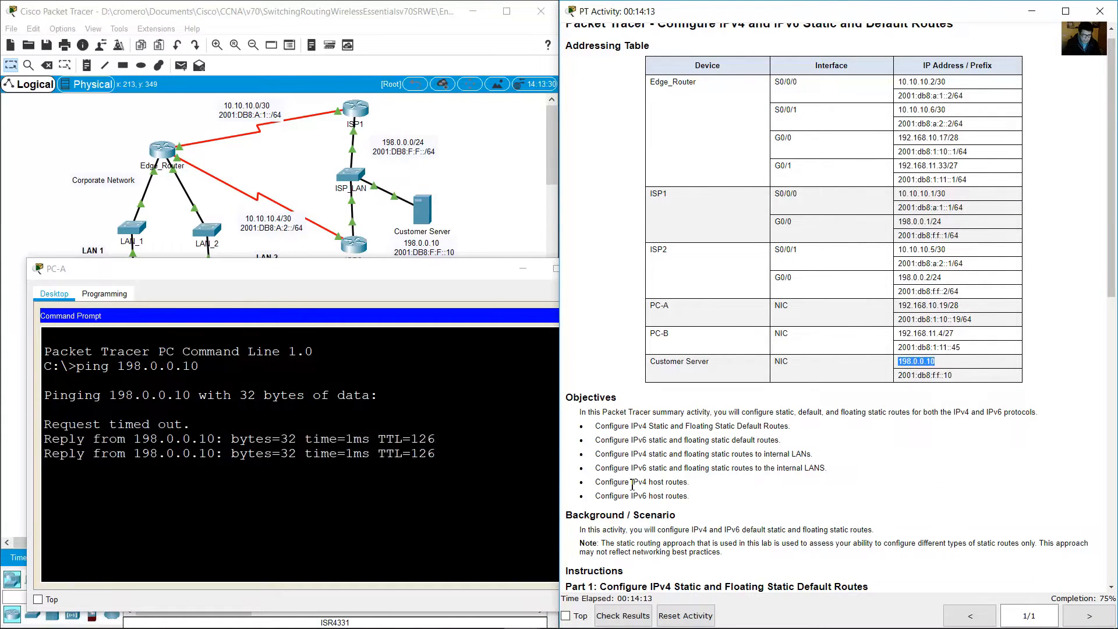
left_click_drag(53, 442, 207, 480)
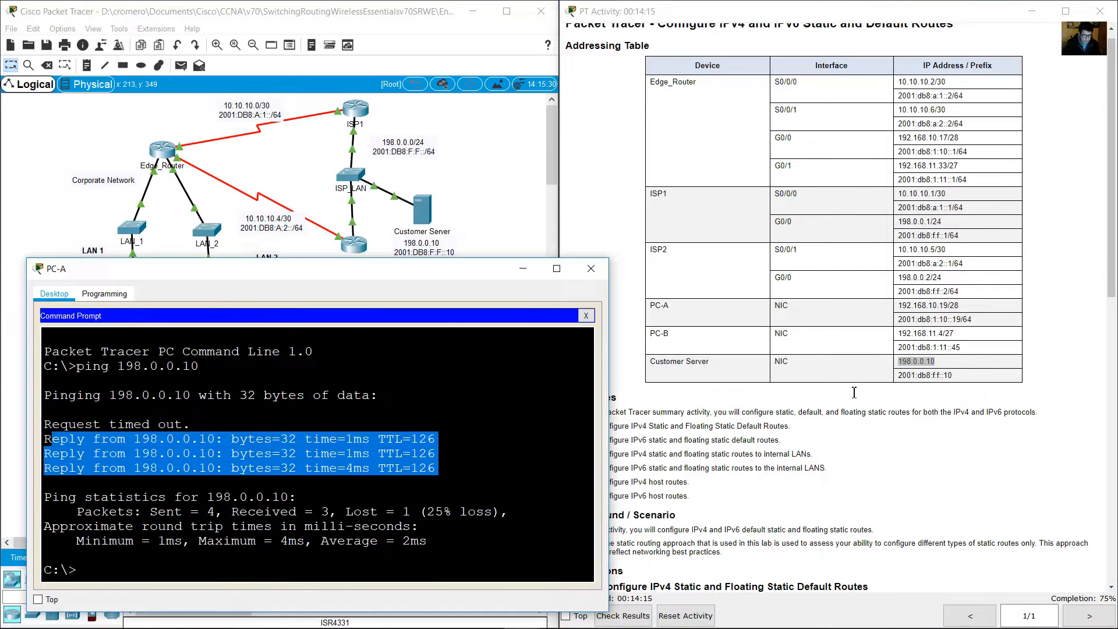
left_click_drag(926, 348, 932, 352)
scroll(984, 386, "down", 3)
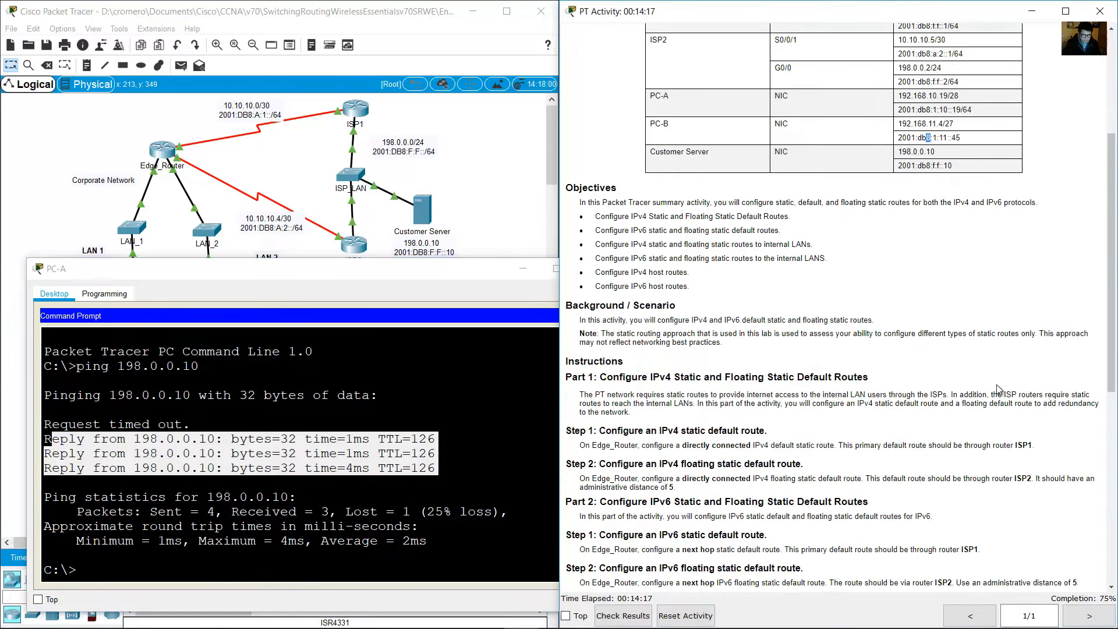
scroll(999, 389, "up", 3)
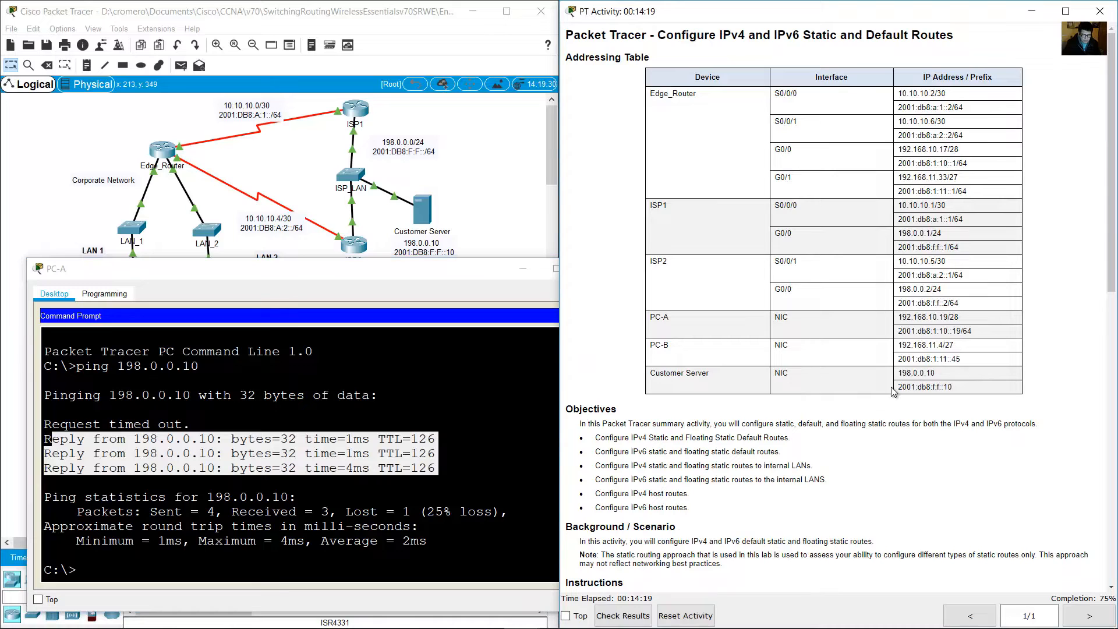
left_click_drag(907, 389, 955, 388)
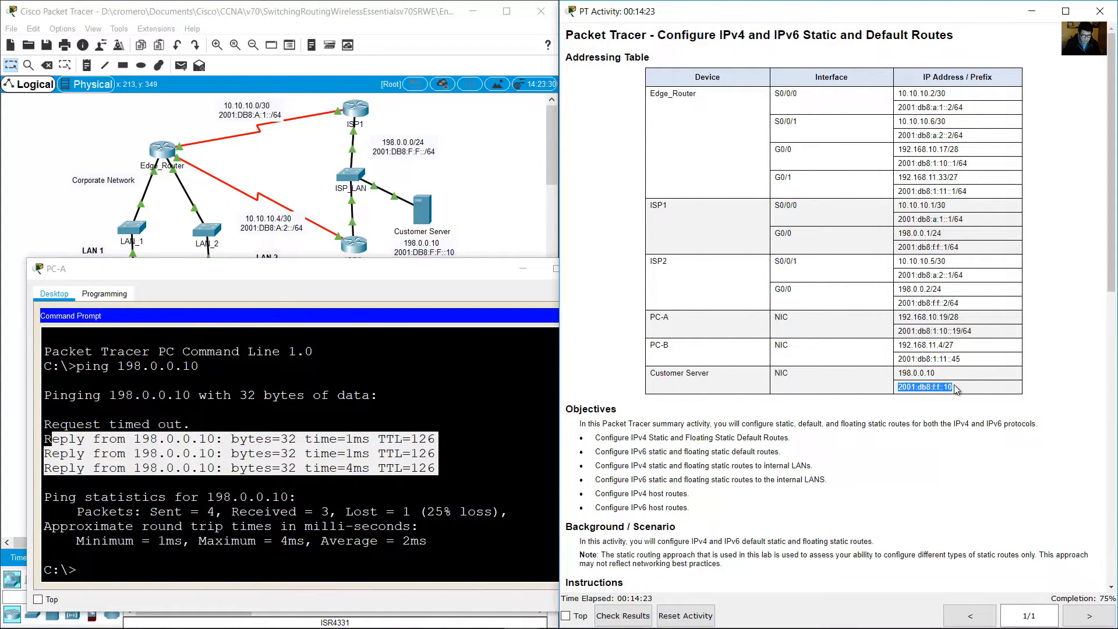
scroll(967, 387, "down", 10)
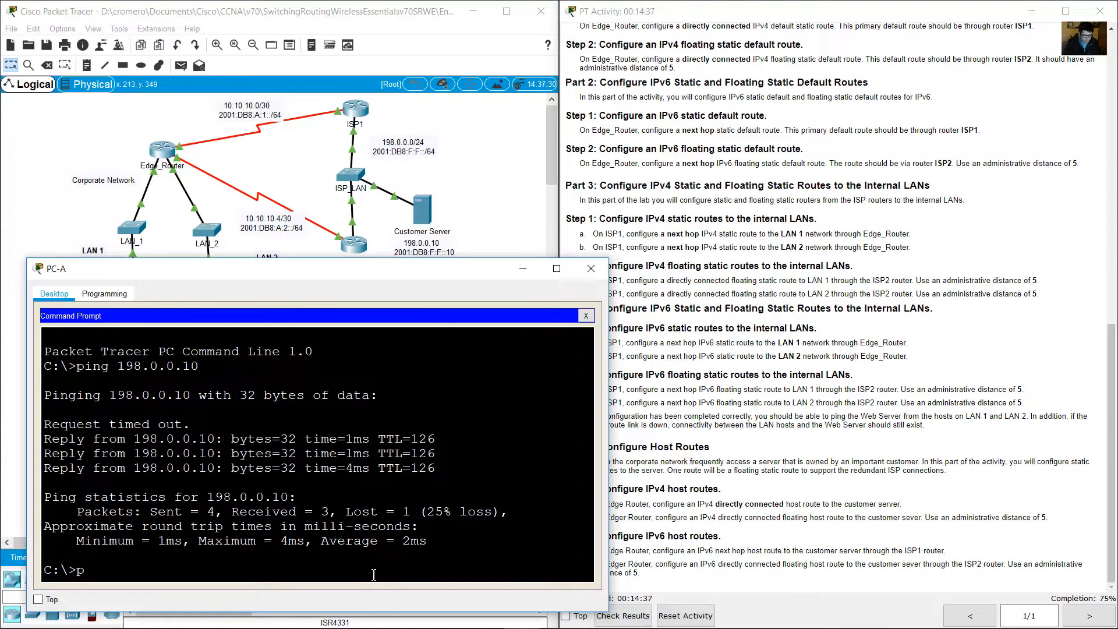
Step: Ping the Customer Server's IPv6 address 2001:db8:f:f::10 from PC-A
type("ing 2001:db8:f:F::10")
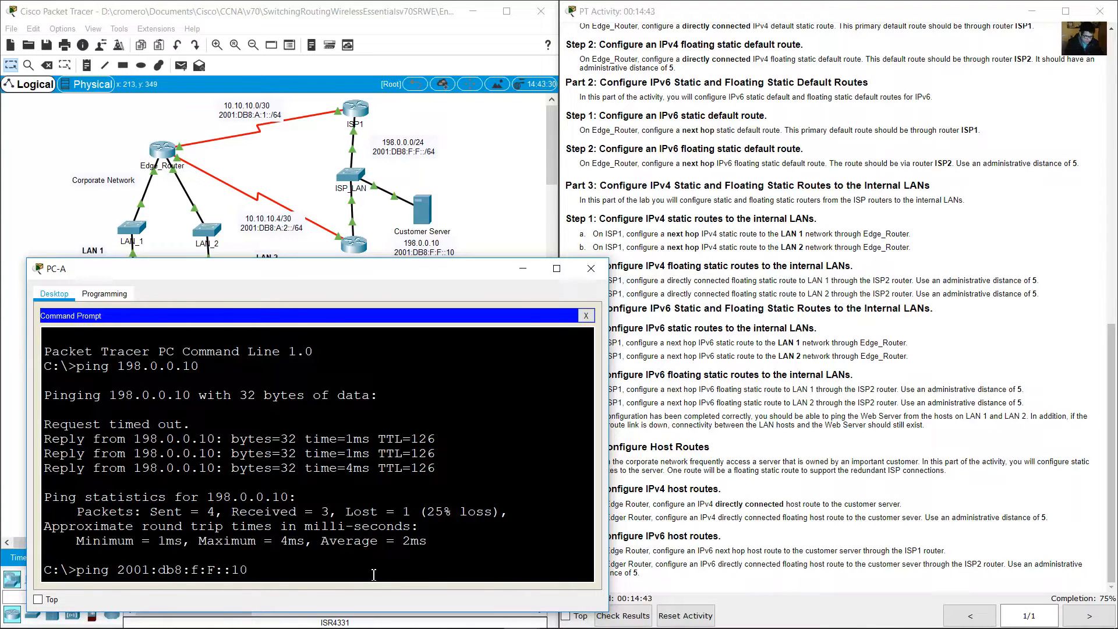
key("BackSpace")
key("BackSpace")
key("BackSpace")
key("BackSpace")
key("BackSpace")
type("f::10")
key("Return")
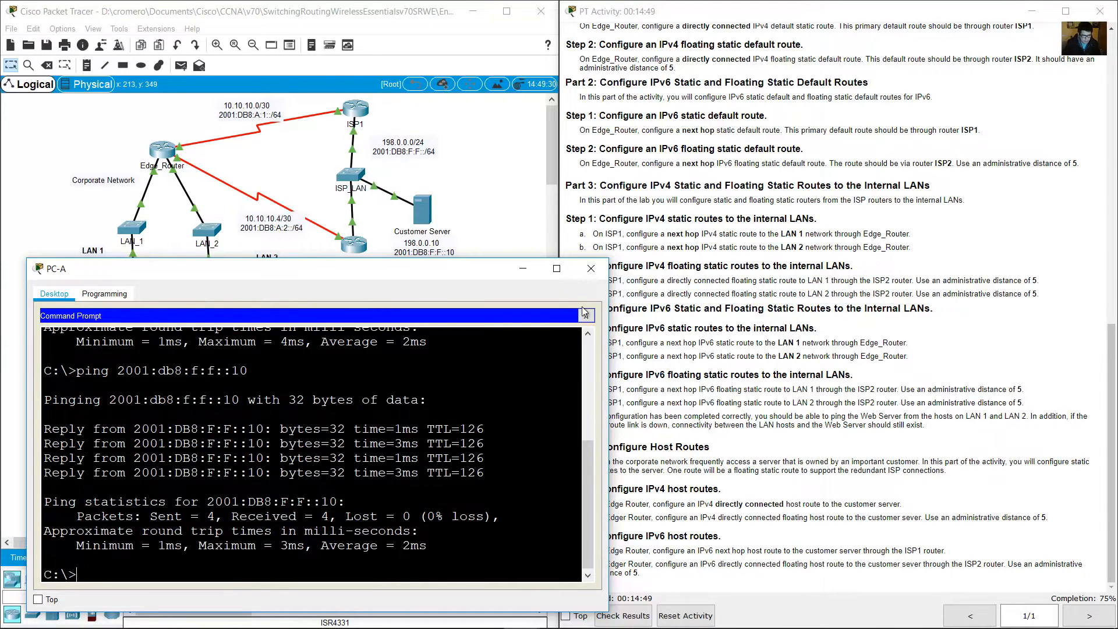
Step: Locate the primary link from Edge_Router to ISP1 in the topology, and enter global configuration mode on Edge_Router
left_click(121, 117)
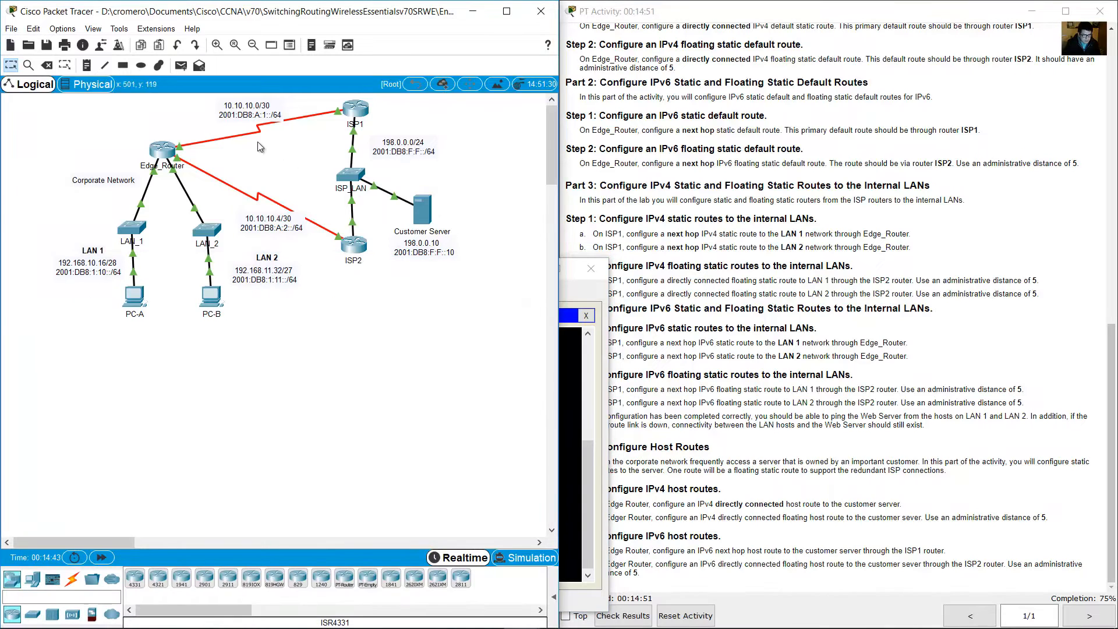
left_click_drag(293, 164, 212, 97)
left_click_drag(292, 153, 236, 102)
left_click(276, 147)
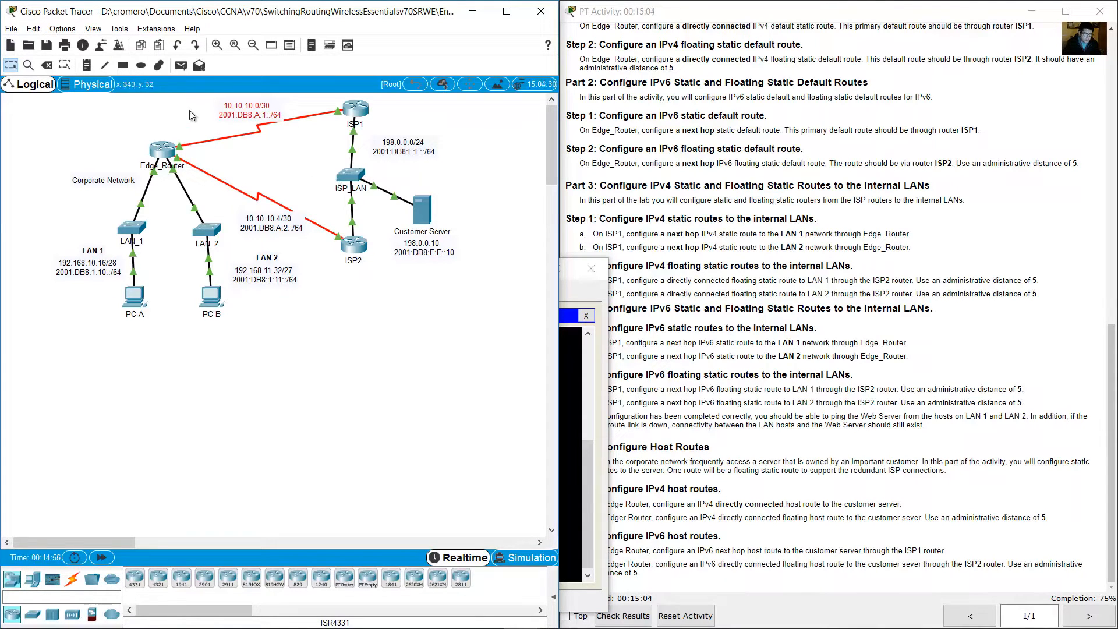
left_click(161, 151)
key("Return")
type("en")
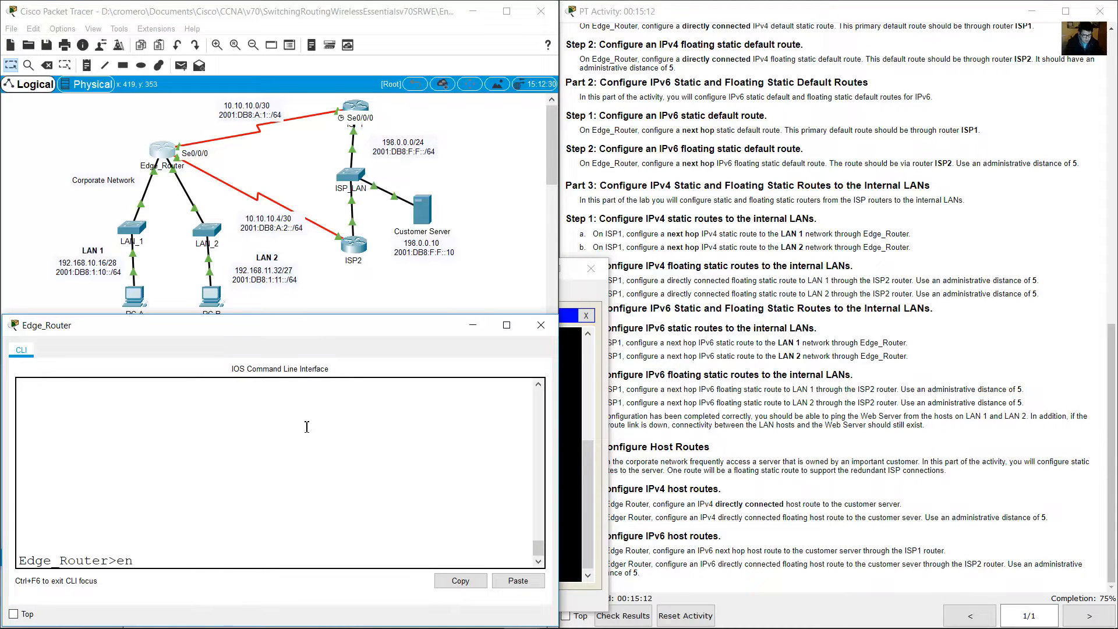
key("Return")
type("conf term")
key("Return")
Step: Shut down interface s0/0/0 on Edge_Router to take the primary link to ISP1 down
type("int")
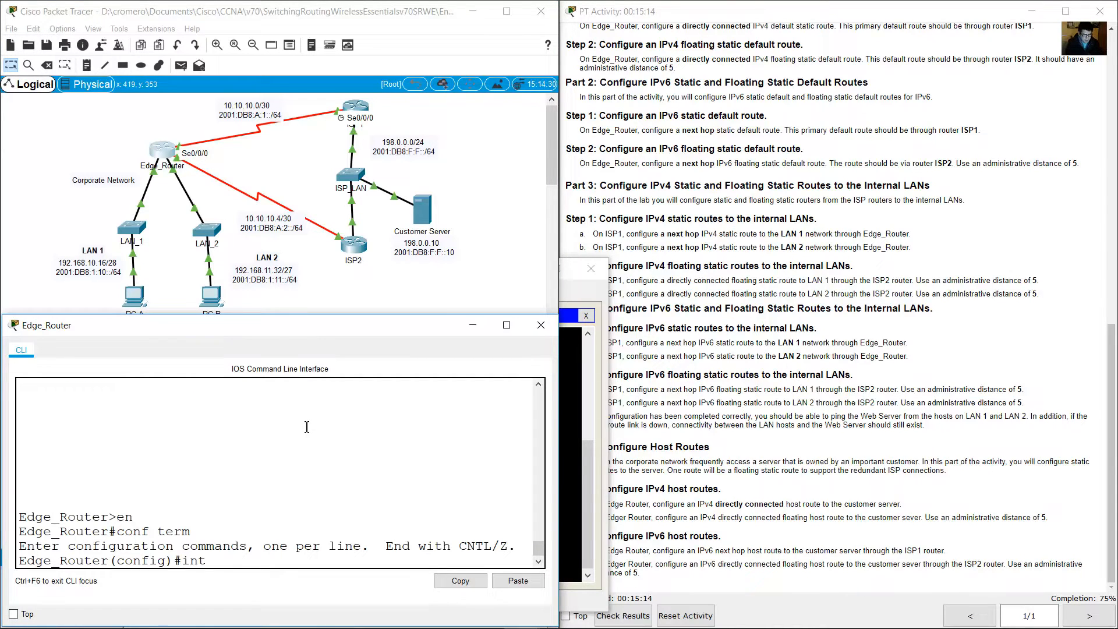
type(" s0/0/0")
key("Return")
type("shutdown")
key("Return")
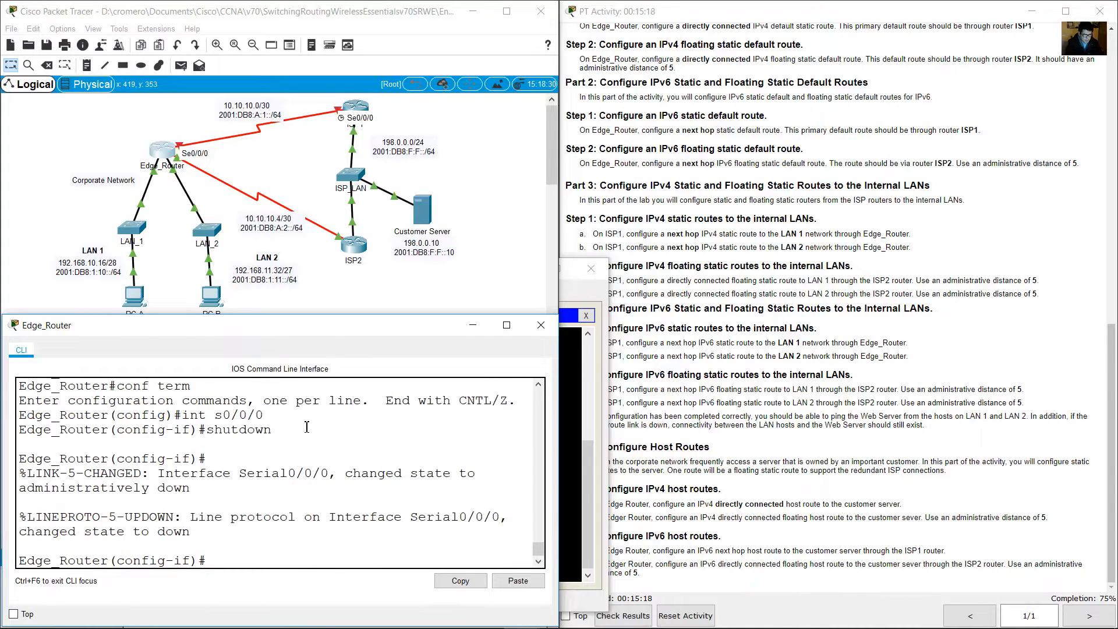
Step: Return to PC-A's Command Prompt and ping 198.0.0.10 with the primary link down
left_click(195, 130)
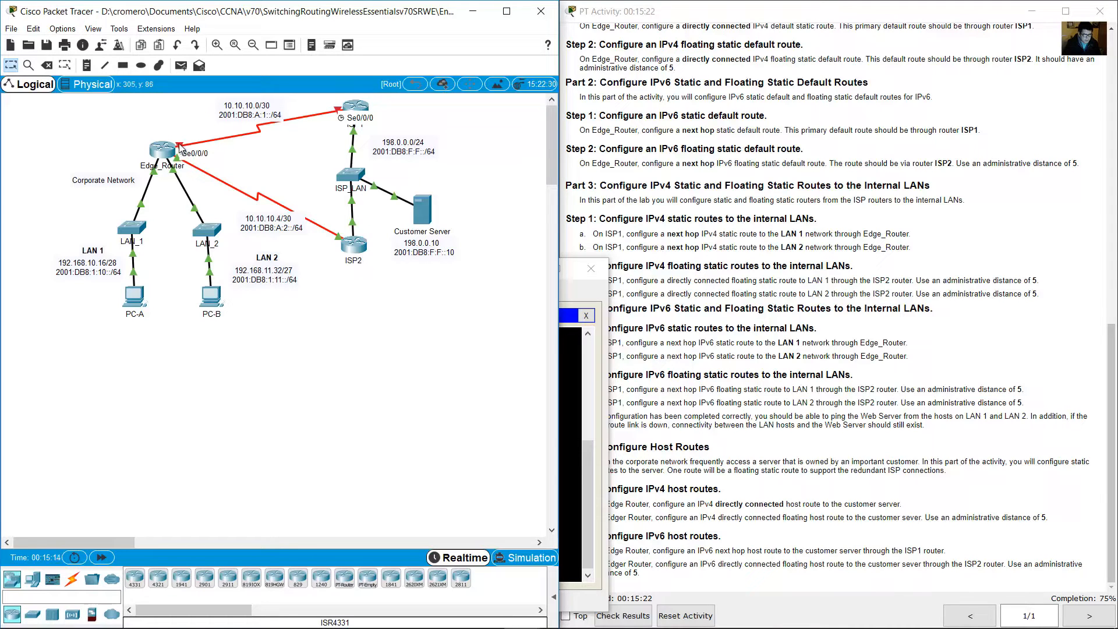
left_click(134, 295)
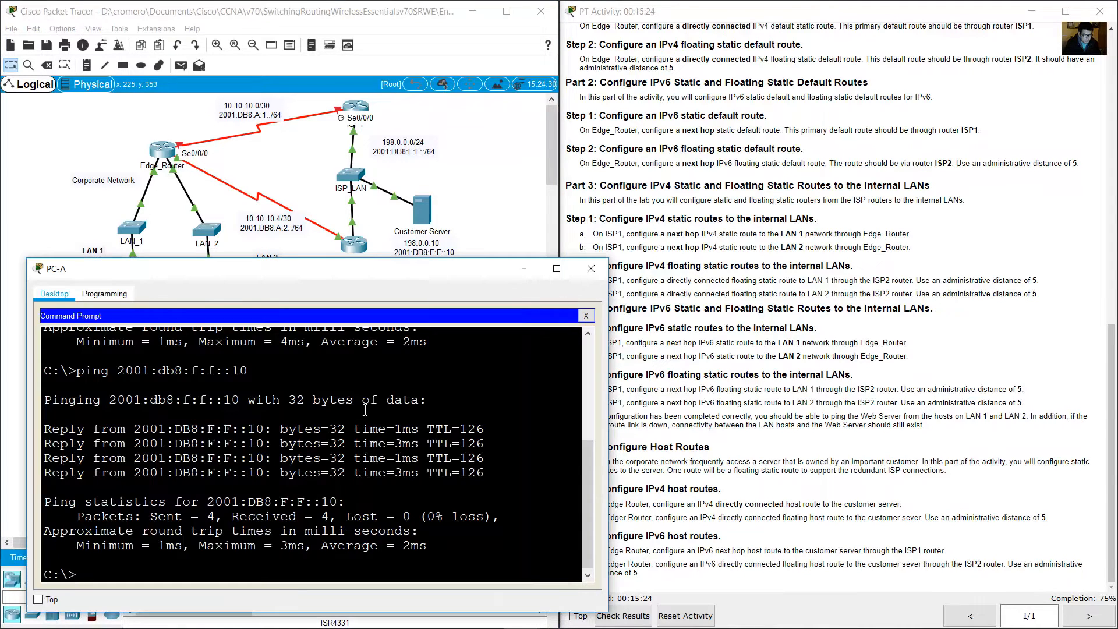
type("ping 198.0.0.10")
key("Return")
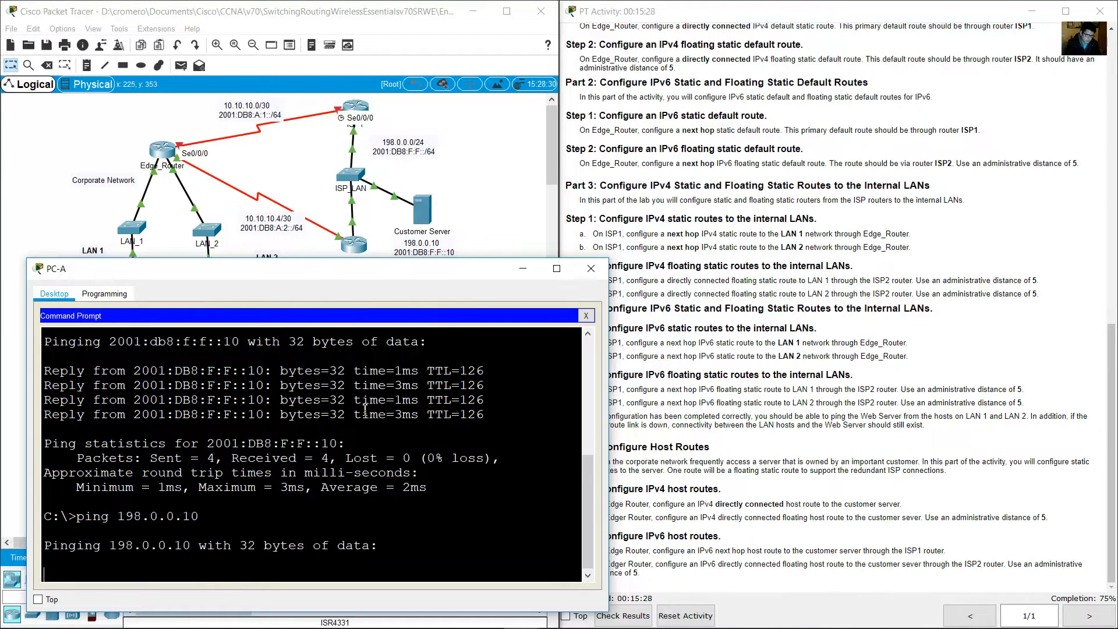
Step: Review the path from PC-A to the Customer Server in the topology, and repeat the ping to 198.0.0.10
left_click(98, 224)
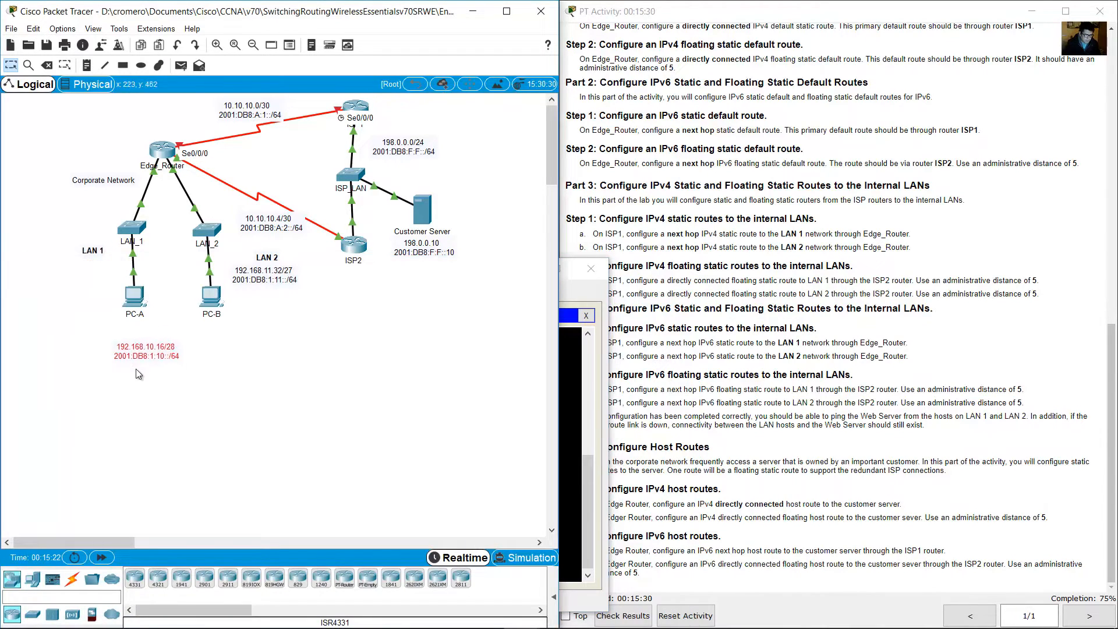
left_click_drag(74, 293, 69, 288)
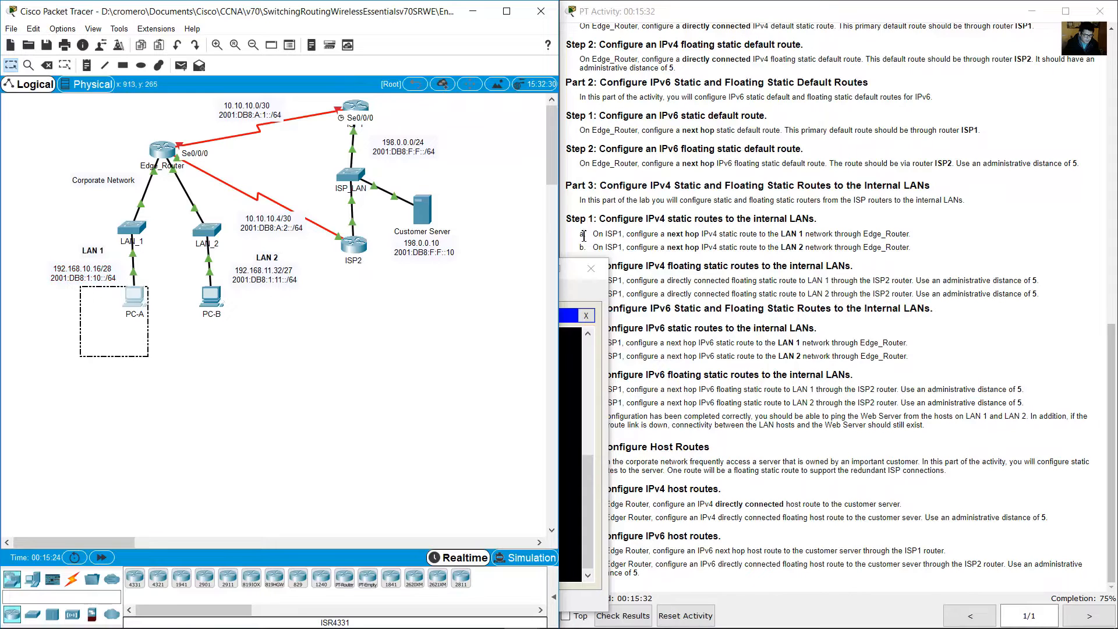
left_click(567, 396)
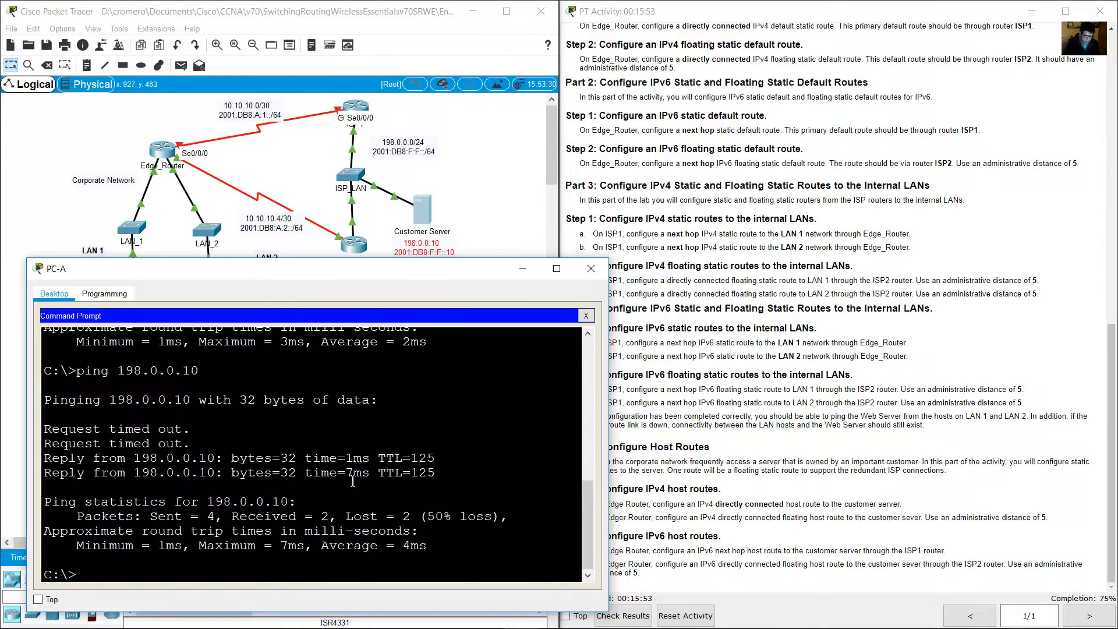
key("Up")
key("Return")
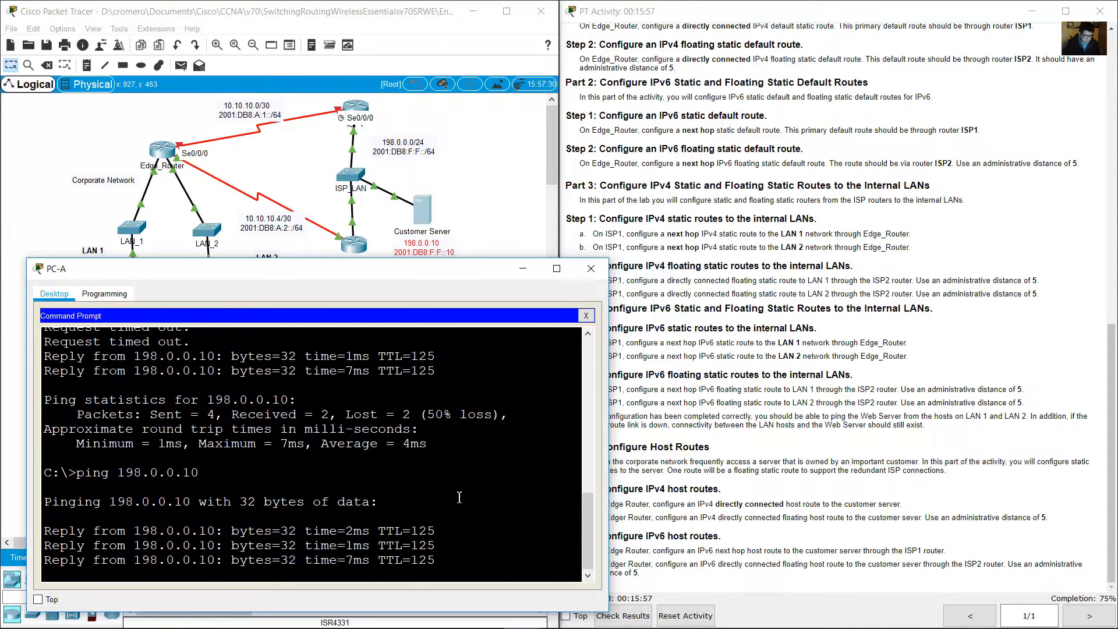
Step: Ping 2001:db8:f:f::10 from PC-A to test IPv6 connectivity over the backup link
key("Up")
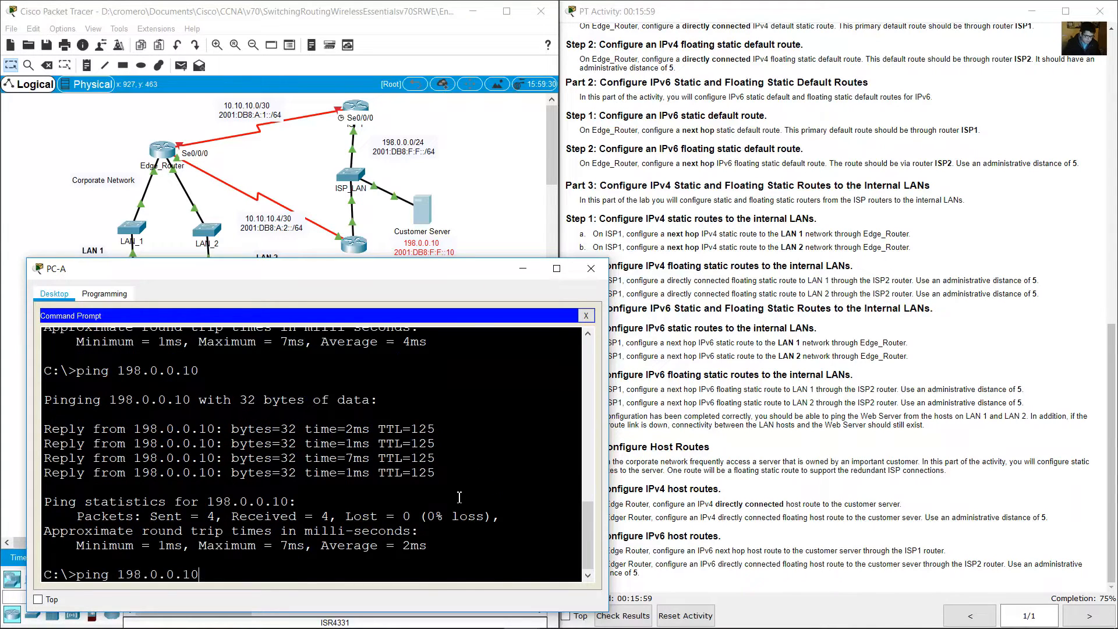
key("BackSpace")
key("BackSpace")
key("BackSpace")
key("BackSpace")
key("BackSpace")
key("BackSpace")
key("BackSpace")
key("BackSpace")
key("BackSpace")
key("BackSpace")
type("2001:db8:f:f::10")
key("Return")
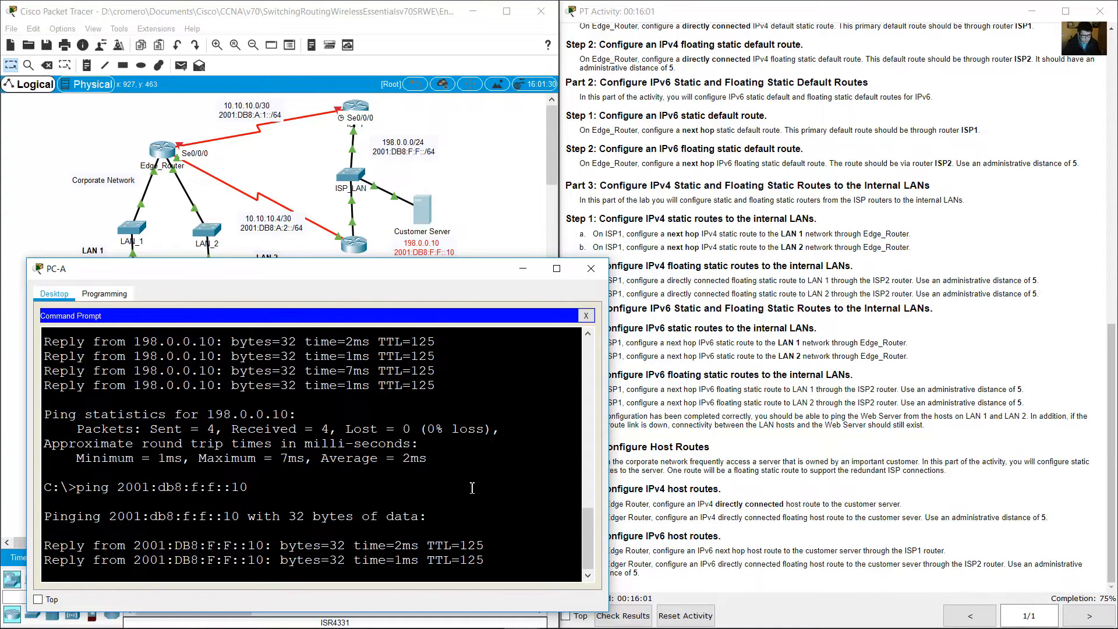
Step: Read Part 5 Step 1 on IPv4 host routes in the instructions, and bring up Edge_Router's command line
left_click(924, 340)
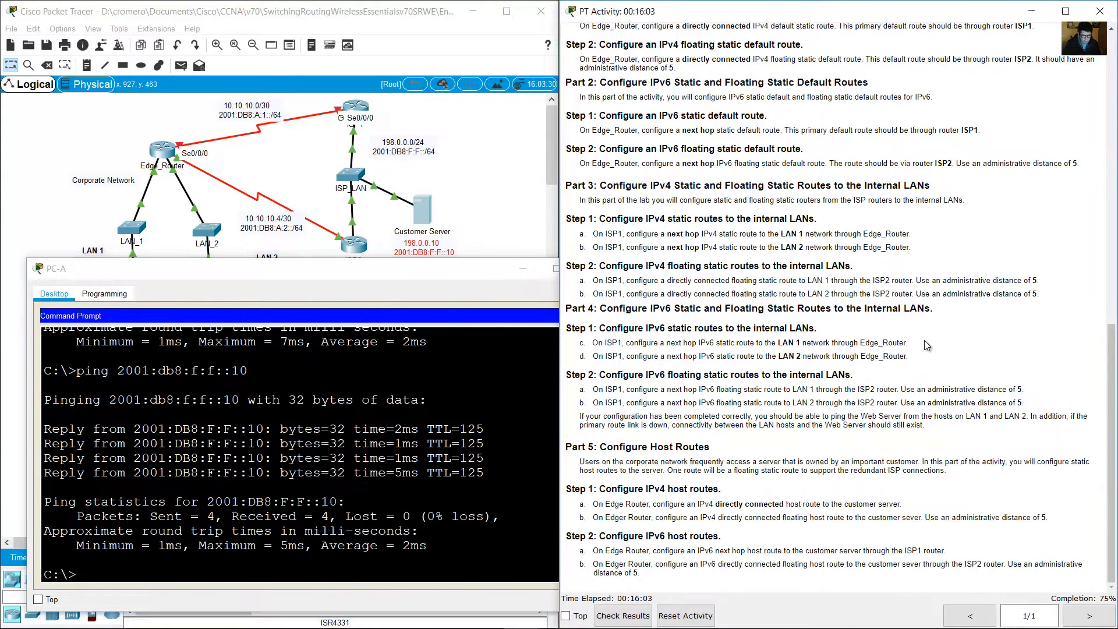
left_click_drag(624, 450, 711, 451)
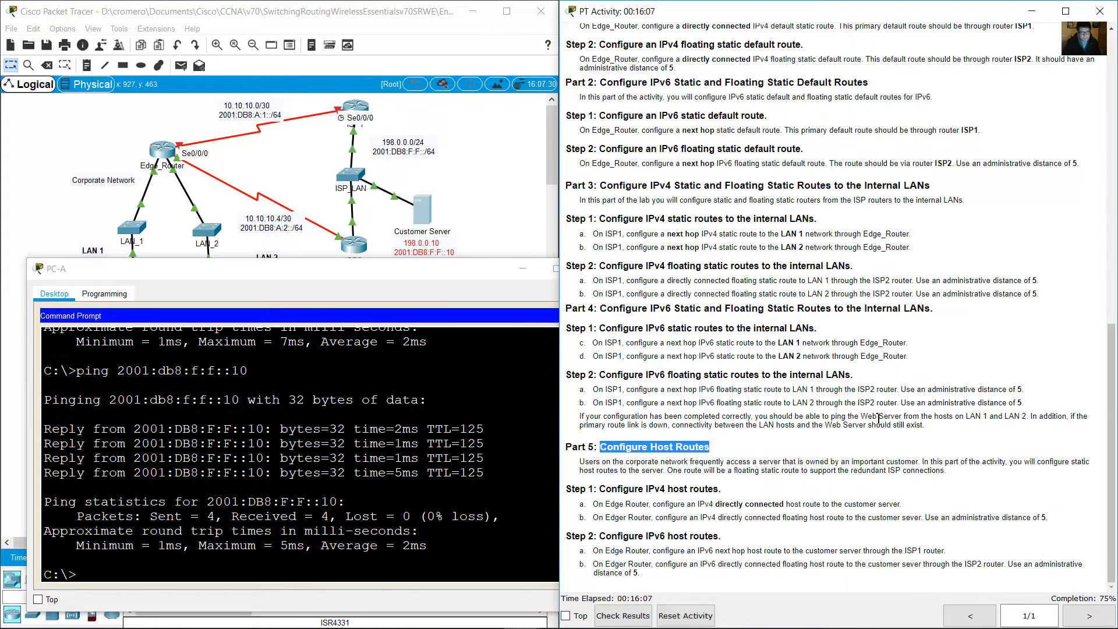
left_click_drag(601, 489, 741, 496)
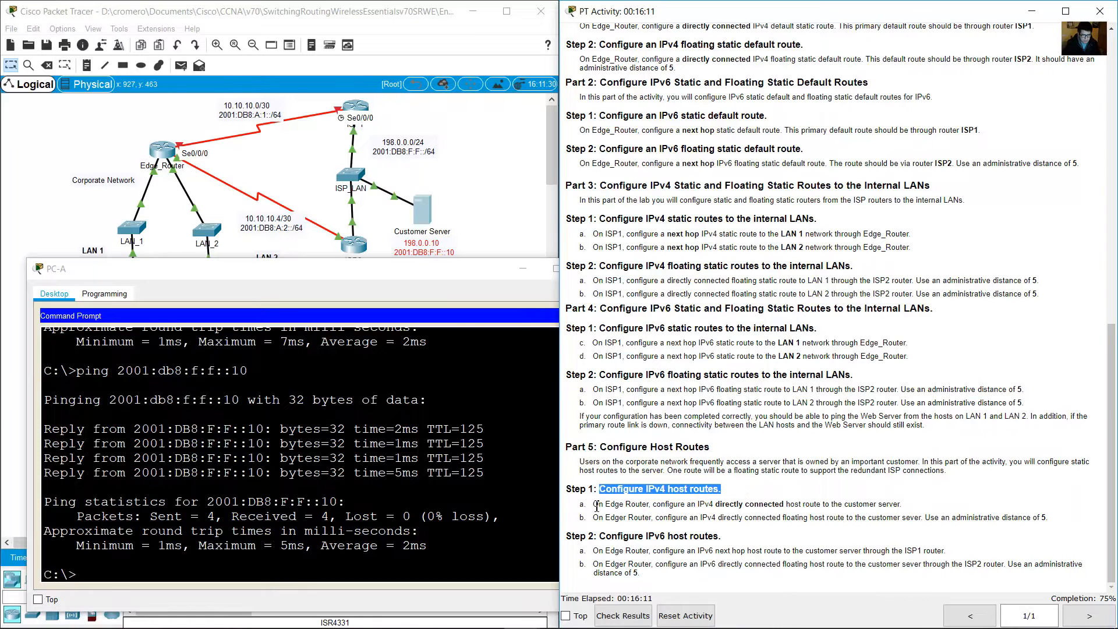
left_click_drag(593, 504, 664, 507)
left_click(449, 150)
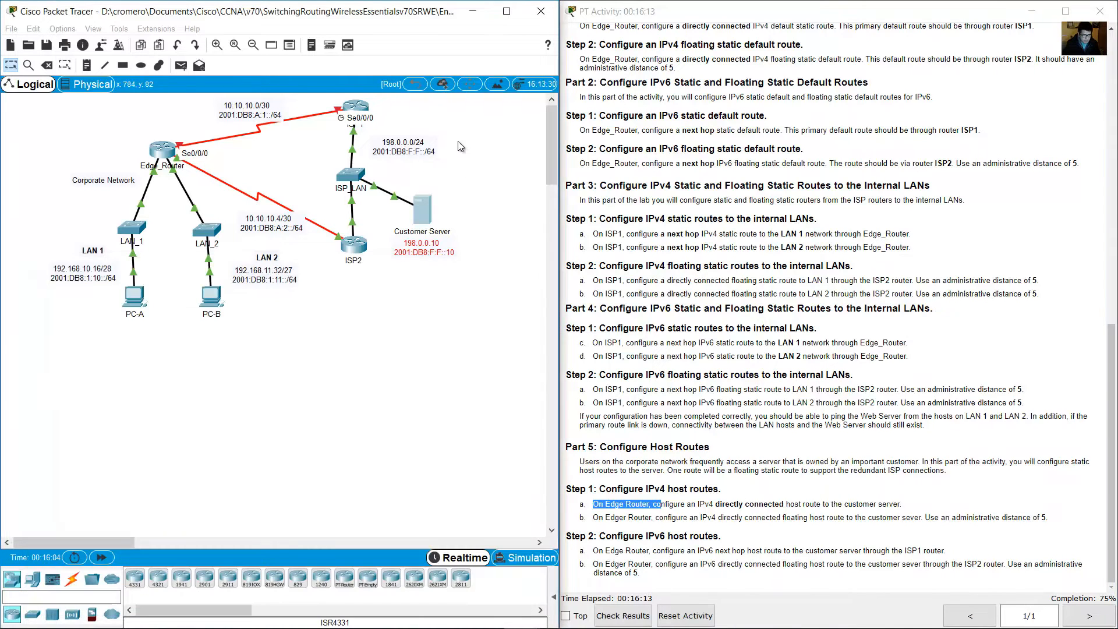
left_click(166, 150)
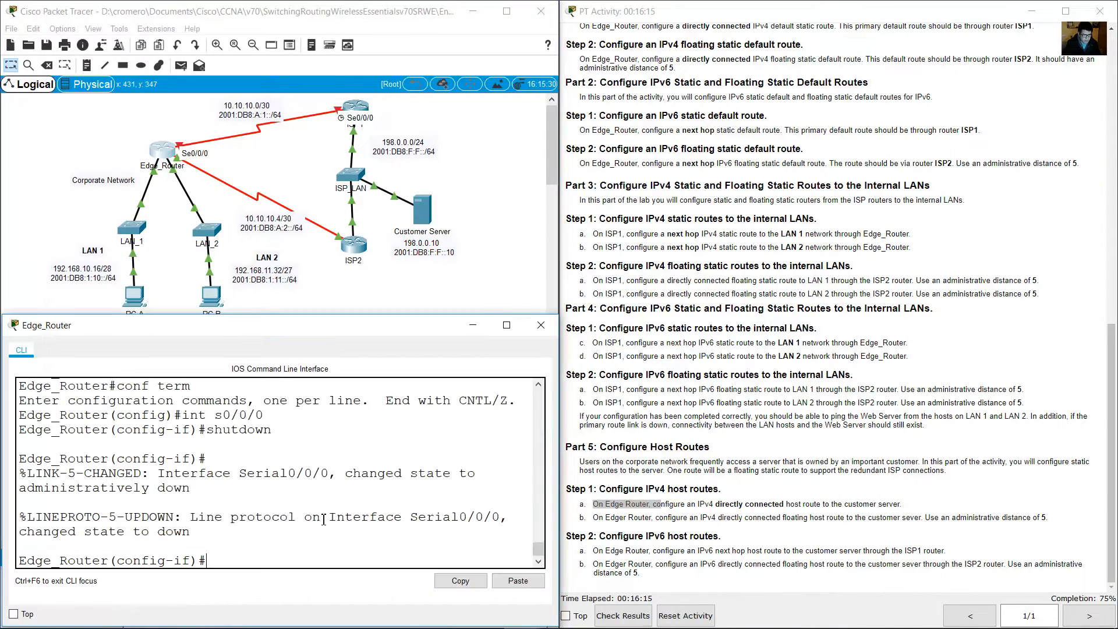
Step: Select interface s0/0/0 on Edge_Router and try to negate its shutdown with the command no int s0/0/0
left_click(286, 541)
type("int s0/0/0")
key("Return")
type("int s0/0/0")
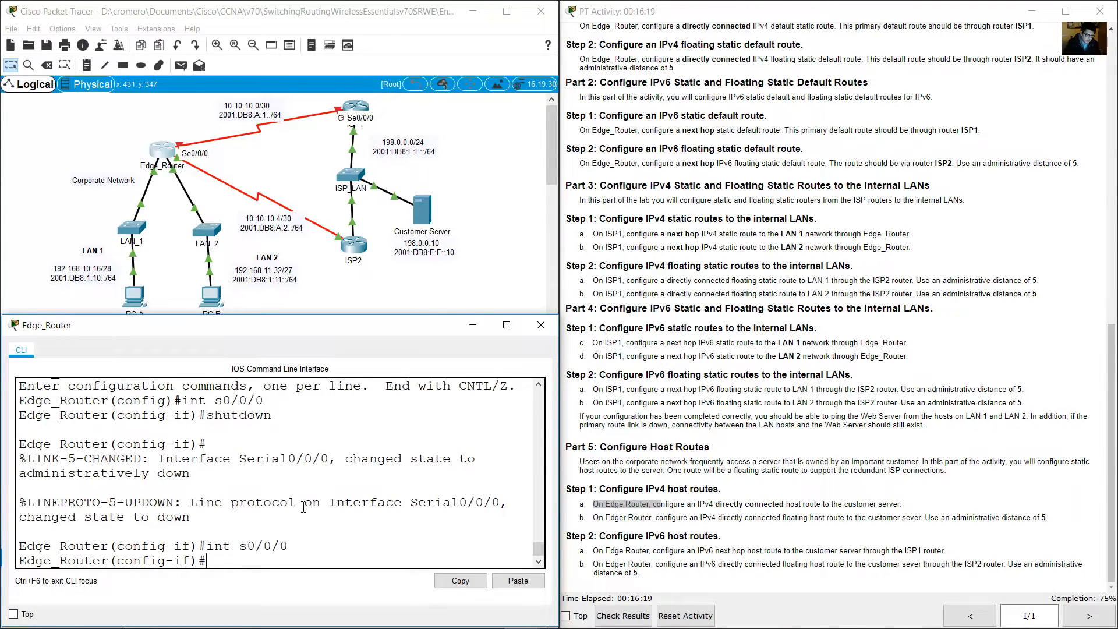
type("no")
key("Return")
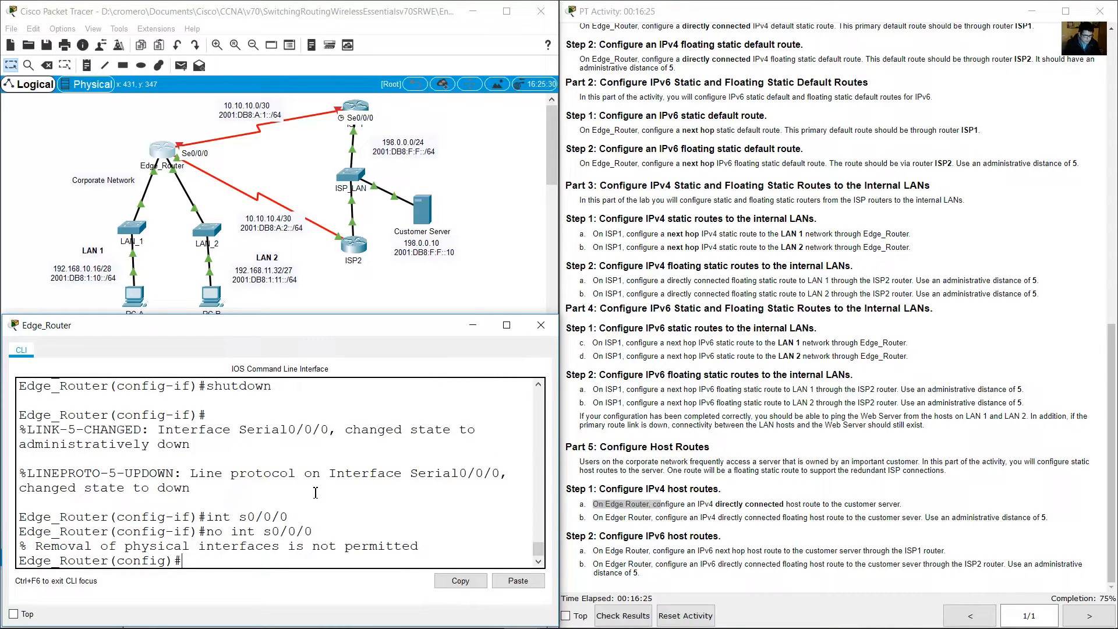
Step: Re-enable interface s0/0/0 on Edge_Router with the no shutdown command
type("int s0/0/0")
key("Return")
type("no shutdown")
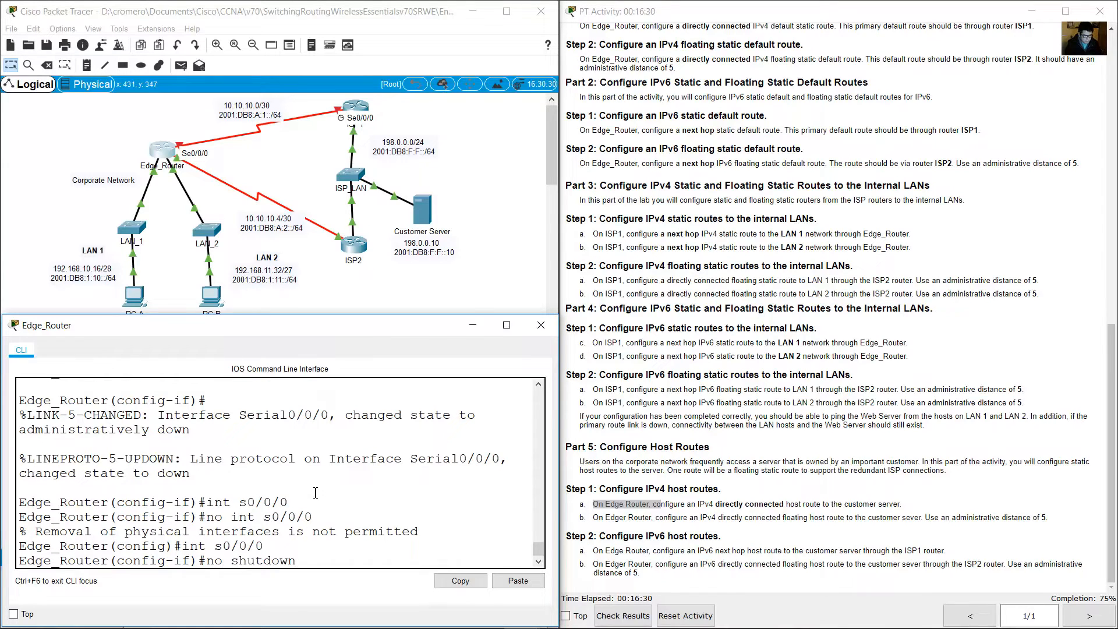
key("Return")
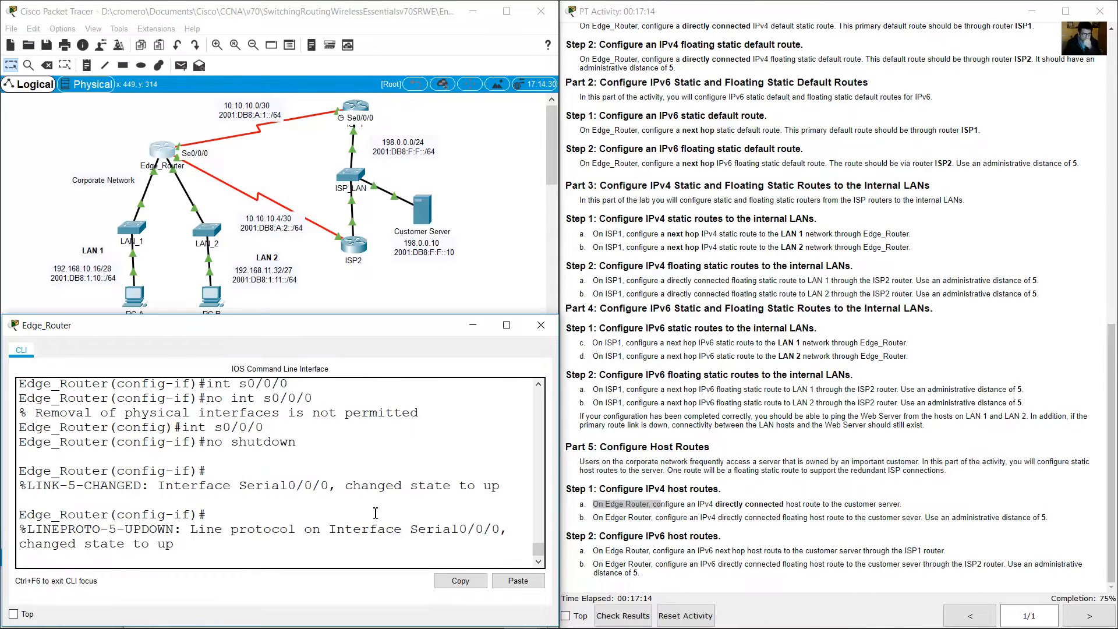
key("Return")
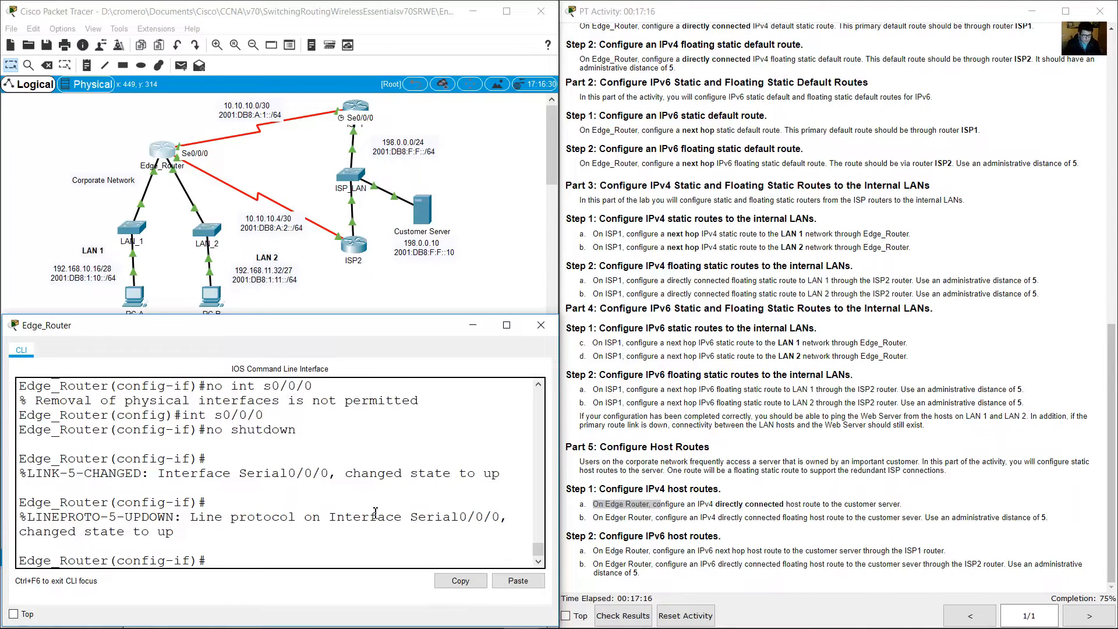
Step: Read the Part 5 Step 1a instruction on the directly connected host route, and examine the Customer Server's network and addresses in the topology
left_click(754, 502)
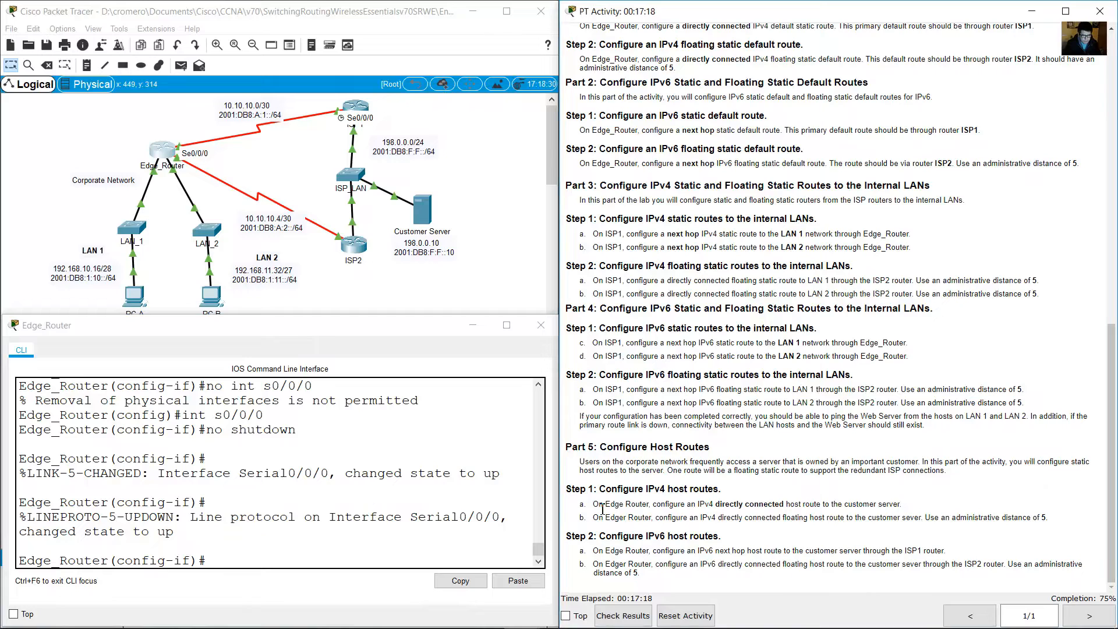
left_click_drag(612, 504, 909, 504)
left_click(658, 505)
double_click(651, 502)
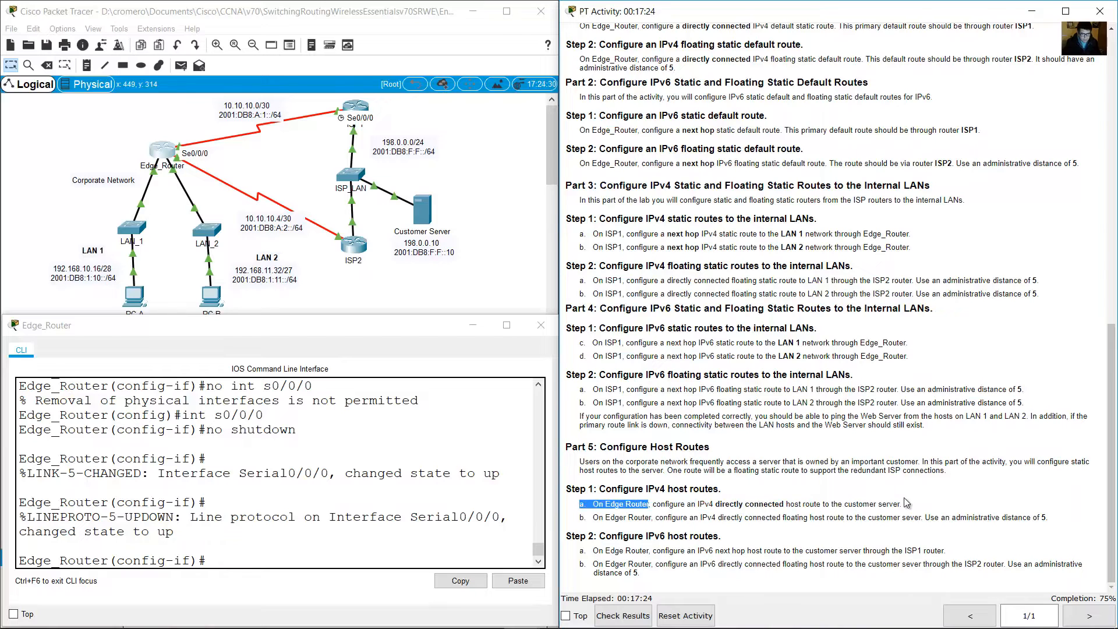
left_click(476, 201)
left_click_drag(460, 138, 322, 206)
left_click_drag(489, 295, 406, 204)
left_click(434, 131)
left_click_drag(449, 133, 391, 142)
left_click(420, 148)
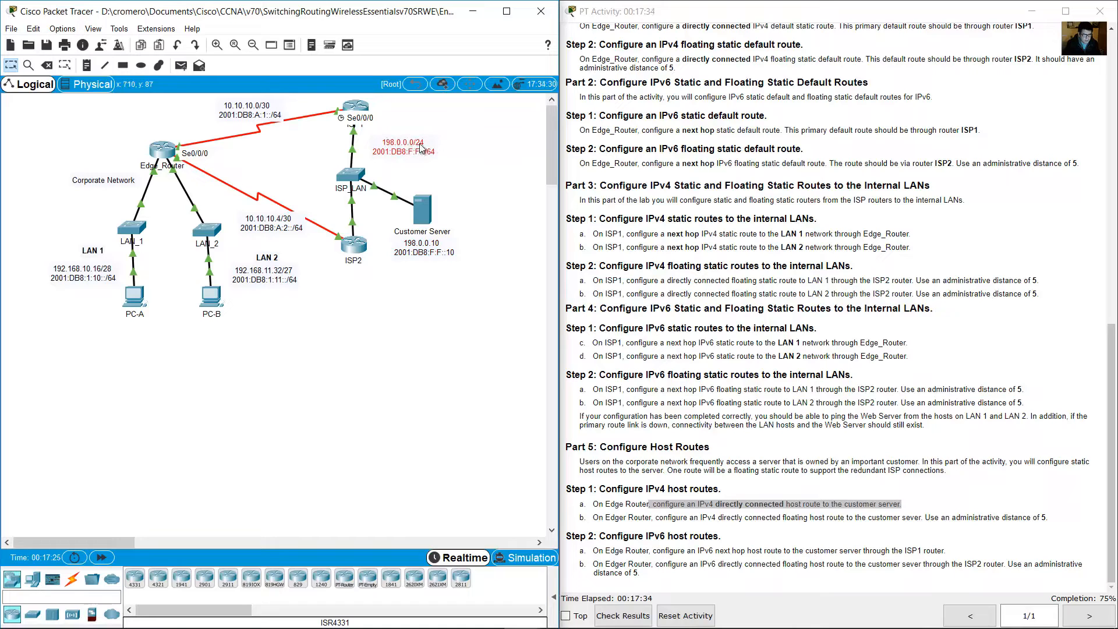
left_click_drag(467, 196, 407, 308)
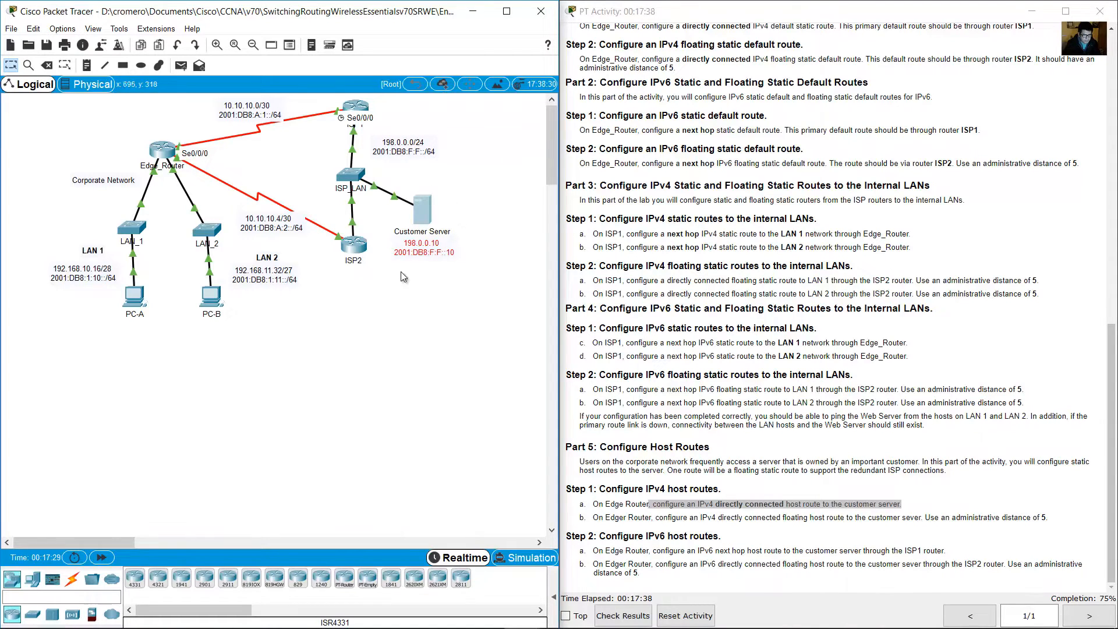
Step: Return Edge_Router to global configuration mode and begin the server's IPv4 host route with ip route 198.0.0.10 255.255.255.255
left_click(172, 151)
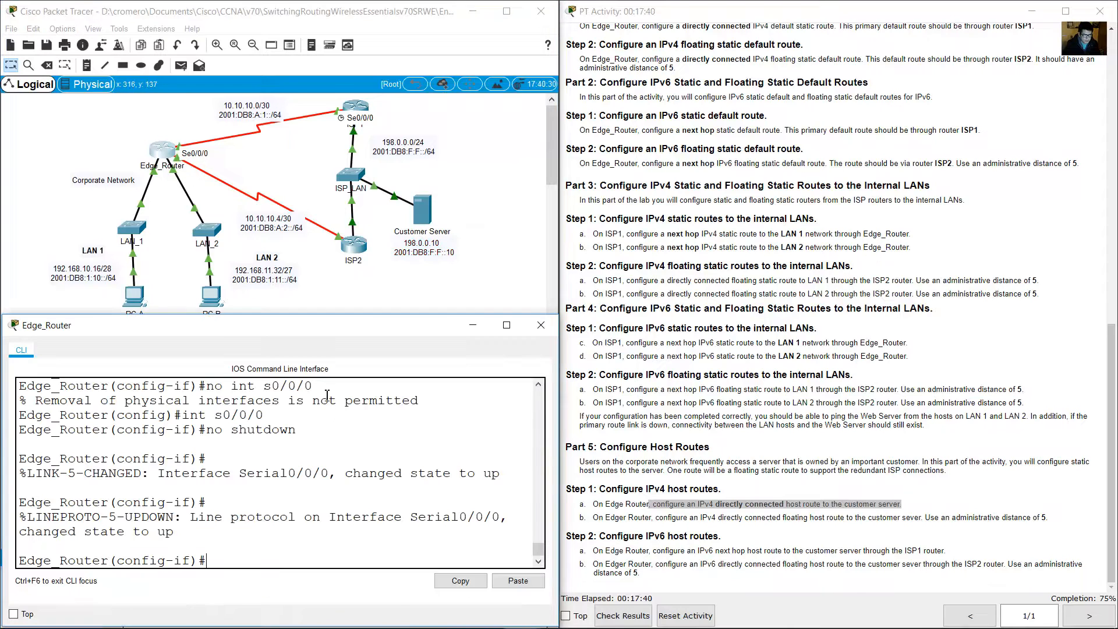
type("exit")
key("Return")
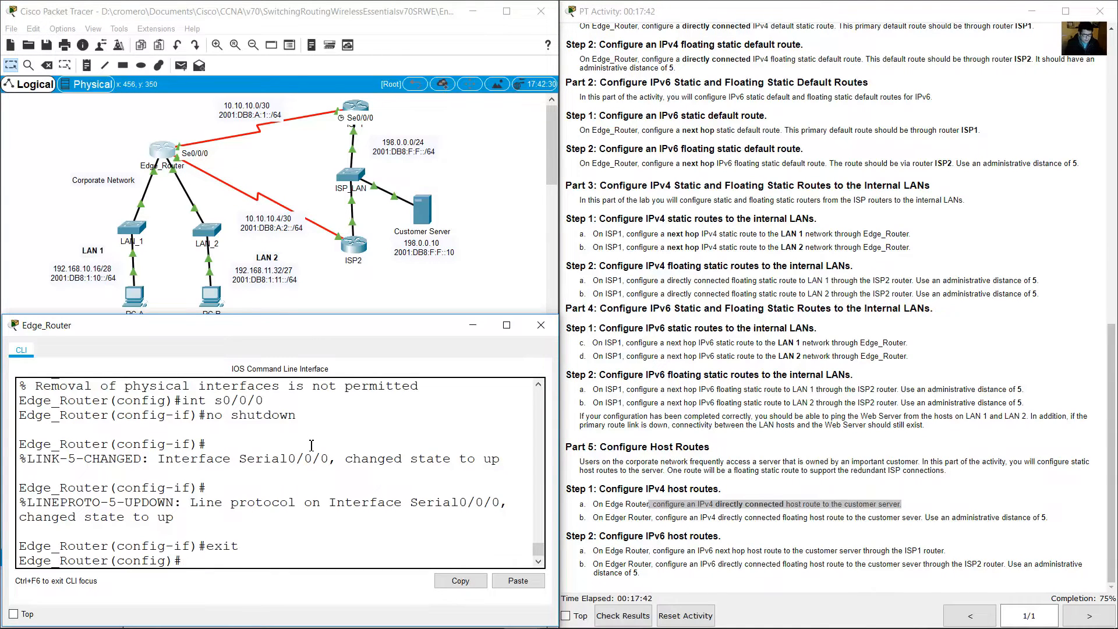
type("ip route 198.0")
type(".0.10 255.2")
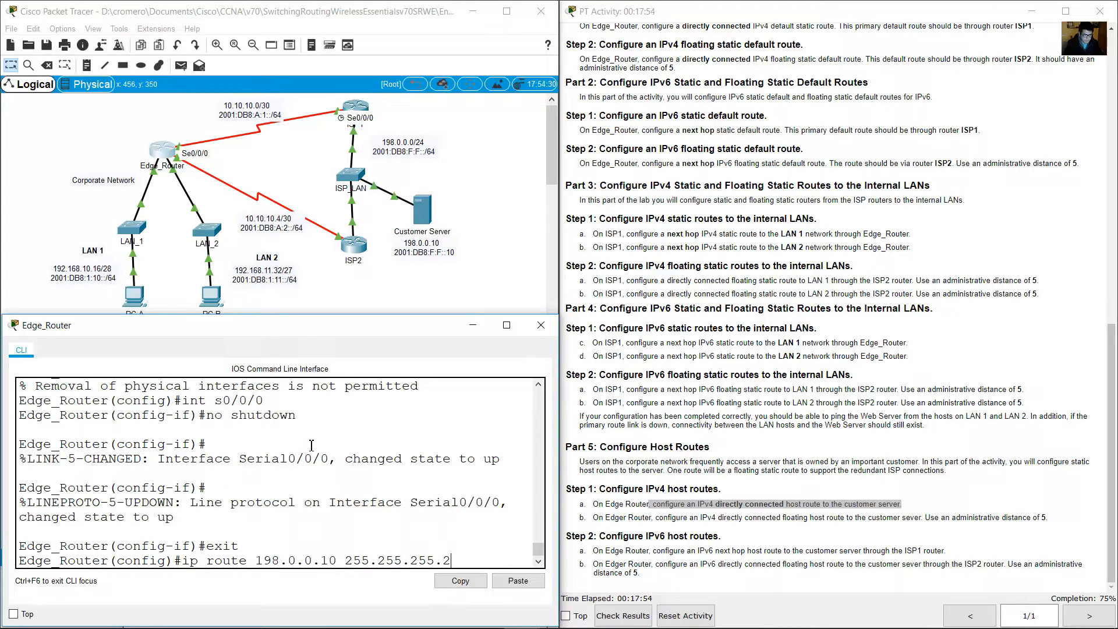
type("55")
left_click_drag(346, 561, 471, 563)
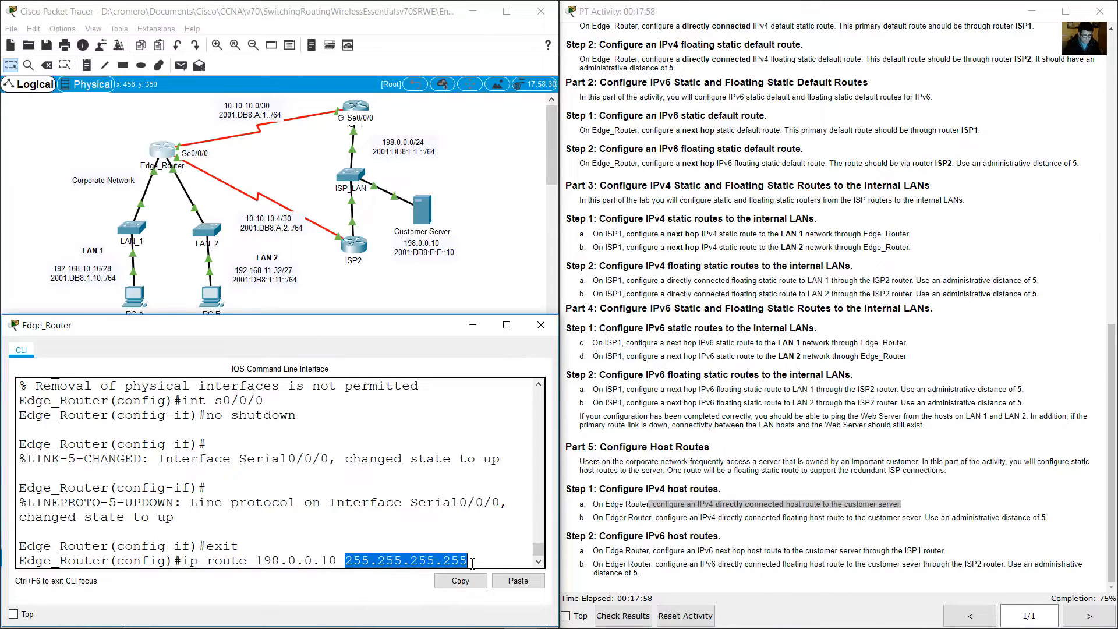
left_click(472, 563)
left_click_drag(345, 562, 468, 563)
left_click(475, 562)
Step: Check the directly connected requirement in Step 1a, and add s0/0/0 as the exit interface of the pending host route
left_click_drag(560, 517, 588, 516)
left_click(780, 516)
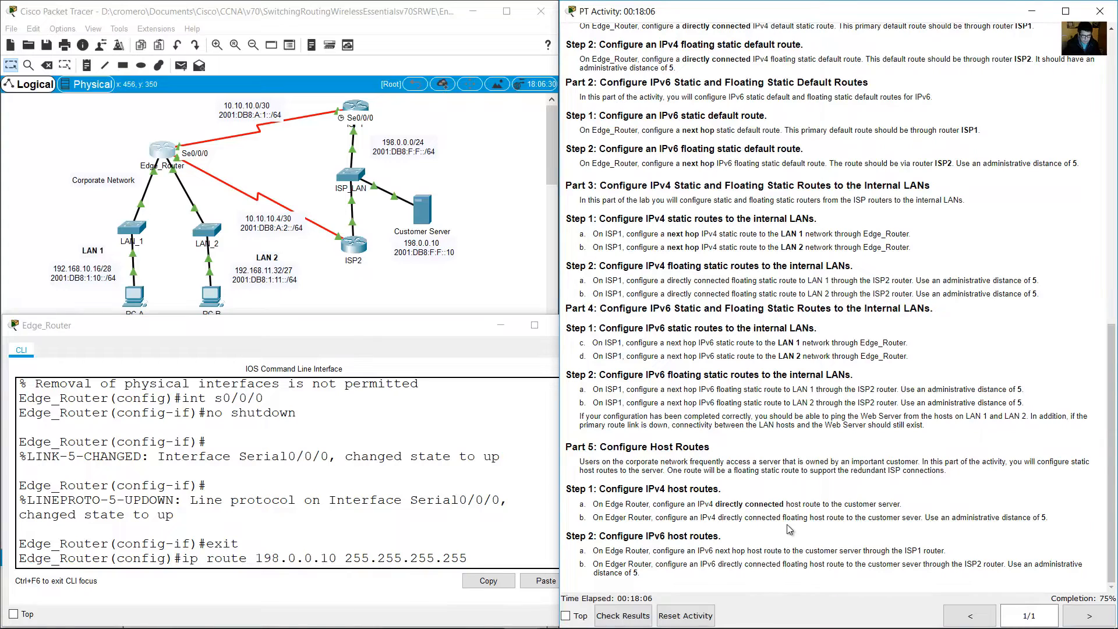
left_click_drag(715, 504, 789, 508)
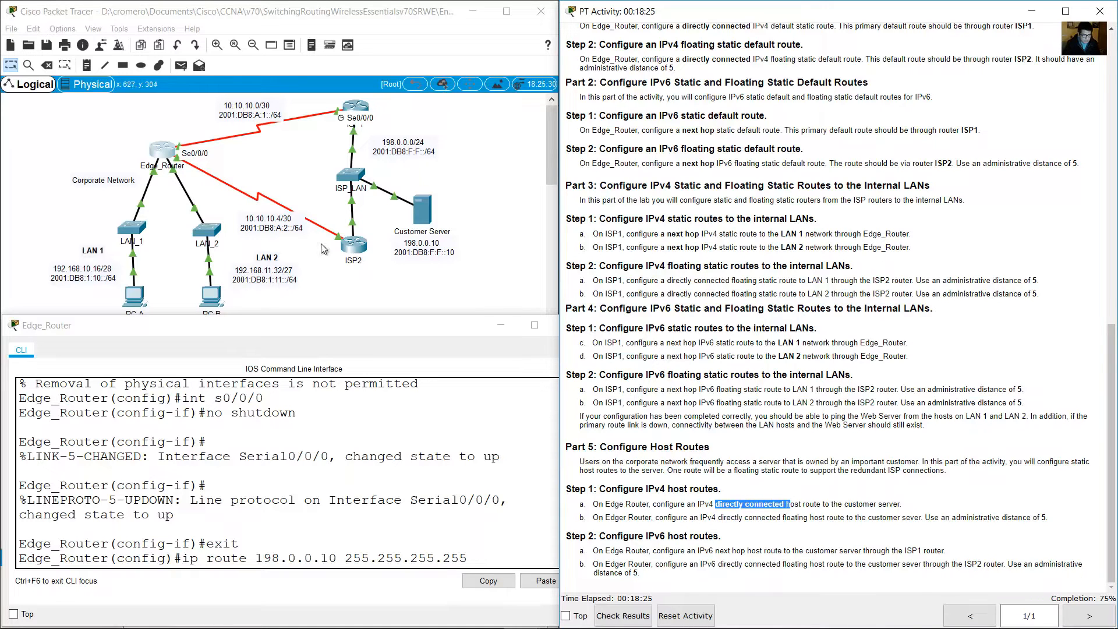
left_click(232, 148)
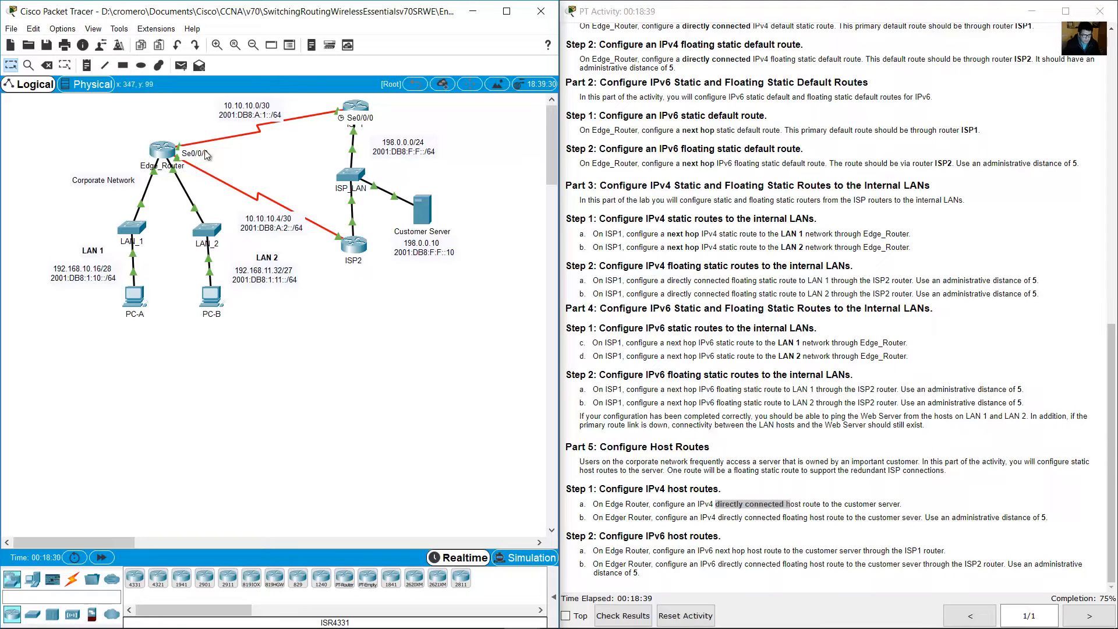
left_click(169, 149)
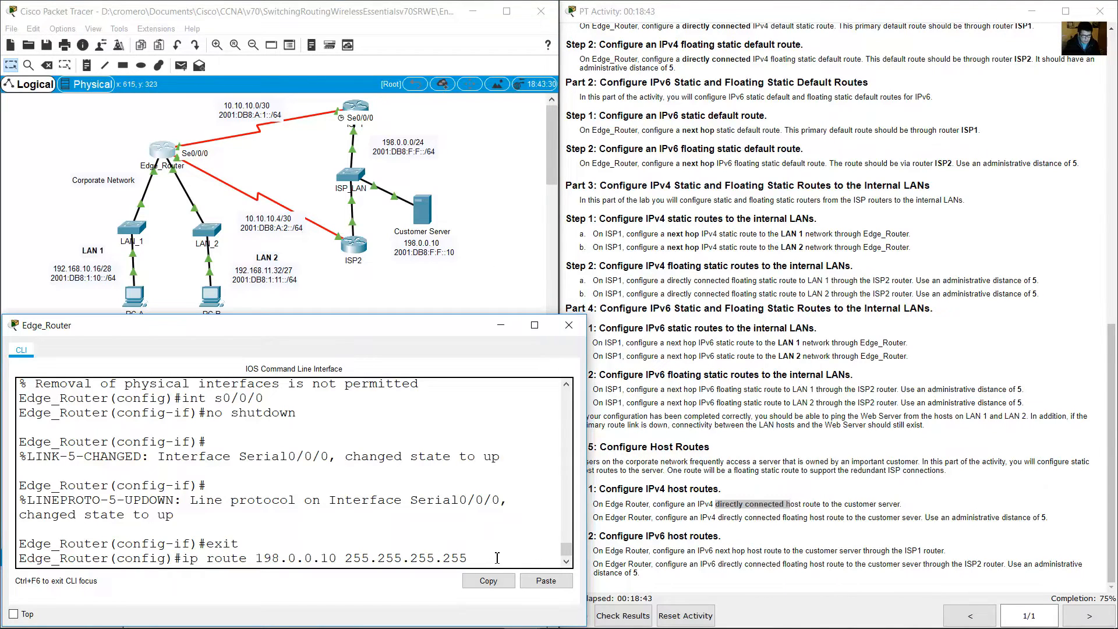
type("s0/0/0")
key("BackSpace")
key("BackSpace")
key("BackSpace")
key("BackSpace")
type("/0/0")
Step: Review the Edge_Router to ISP1 link in the topology, and compare the pending route command with the directly connected requirement
left_click(137, 125)
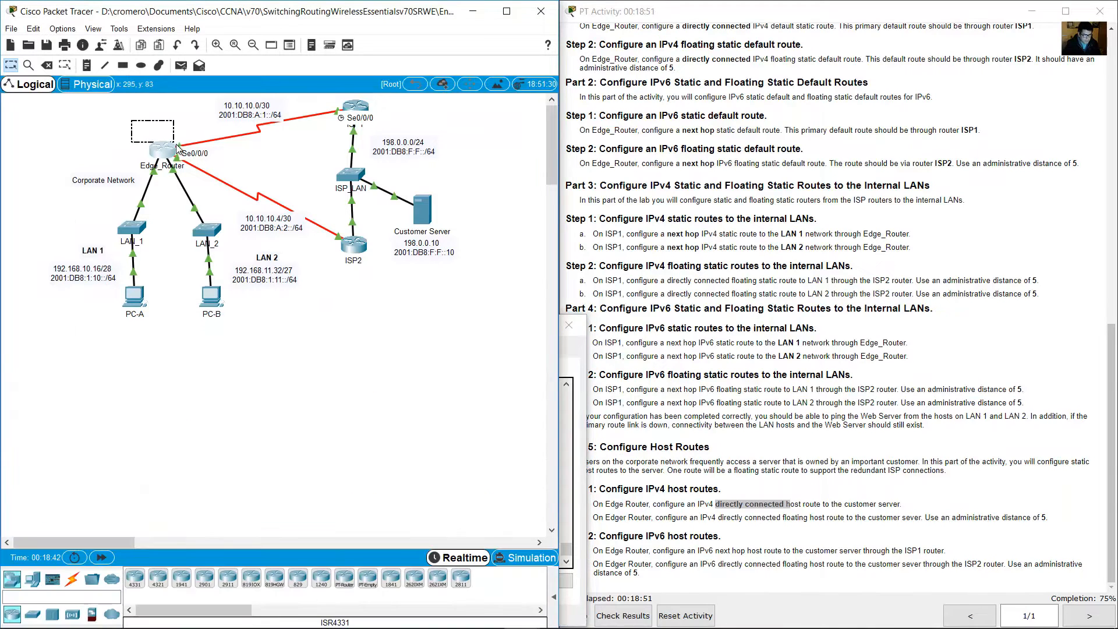
left_click_drag(292, 158, 227, 108)
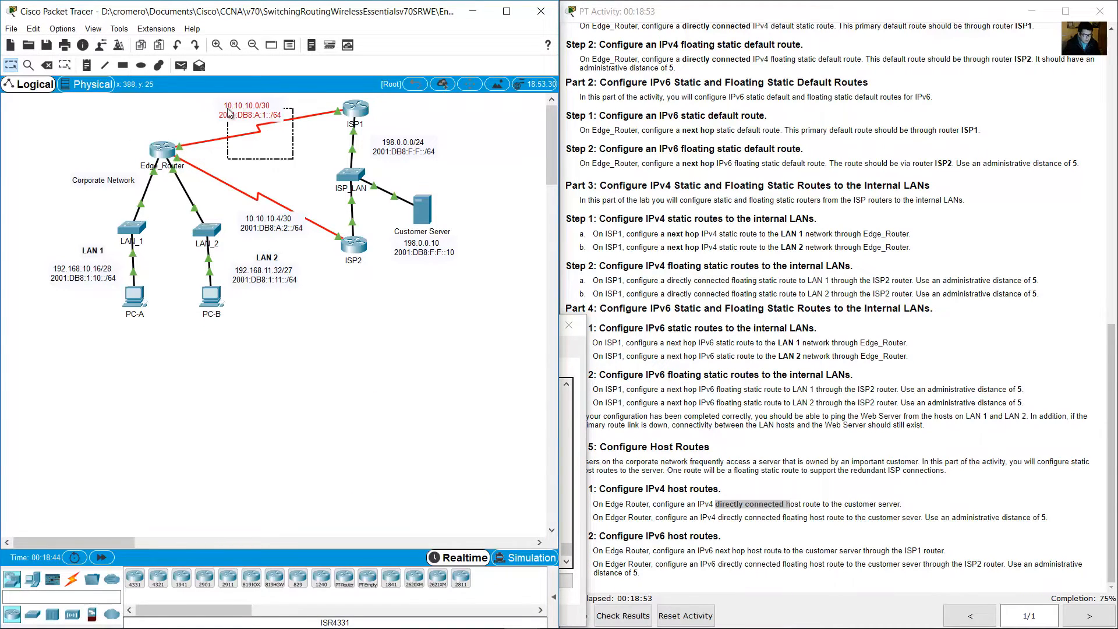
left_click(404, 113)
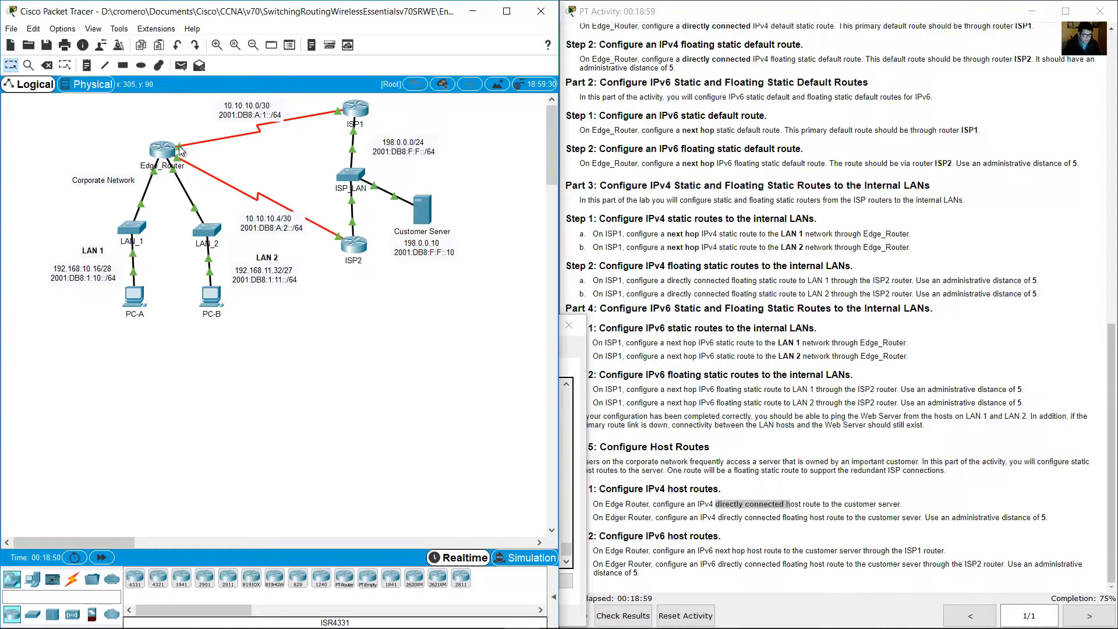
mouse_move(184, 153)
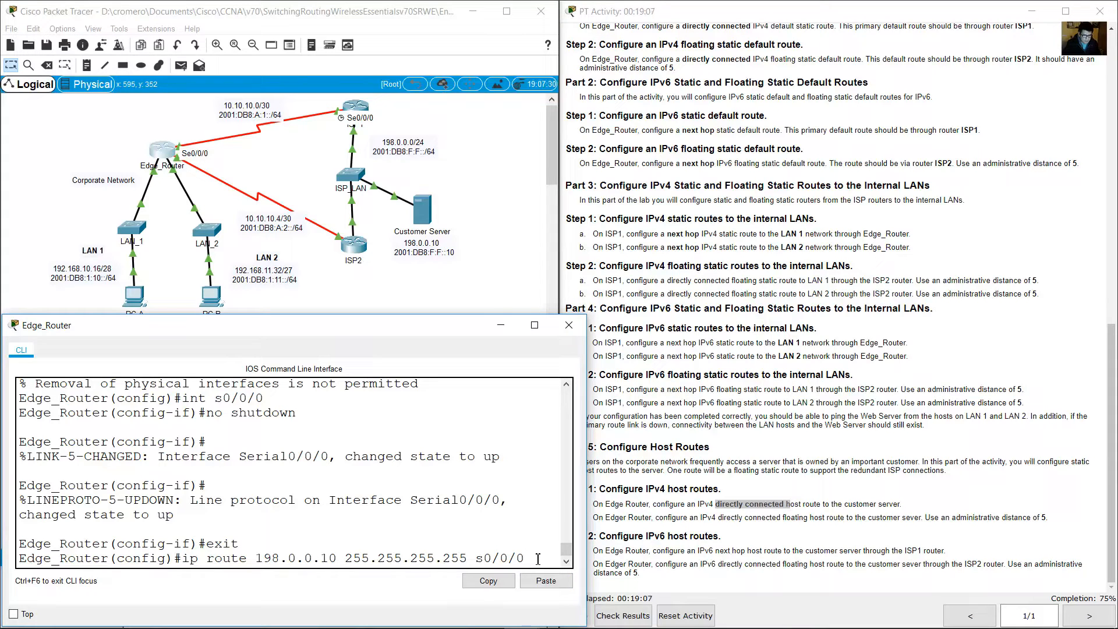
left_click_drag(538, 559, 205, 556)
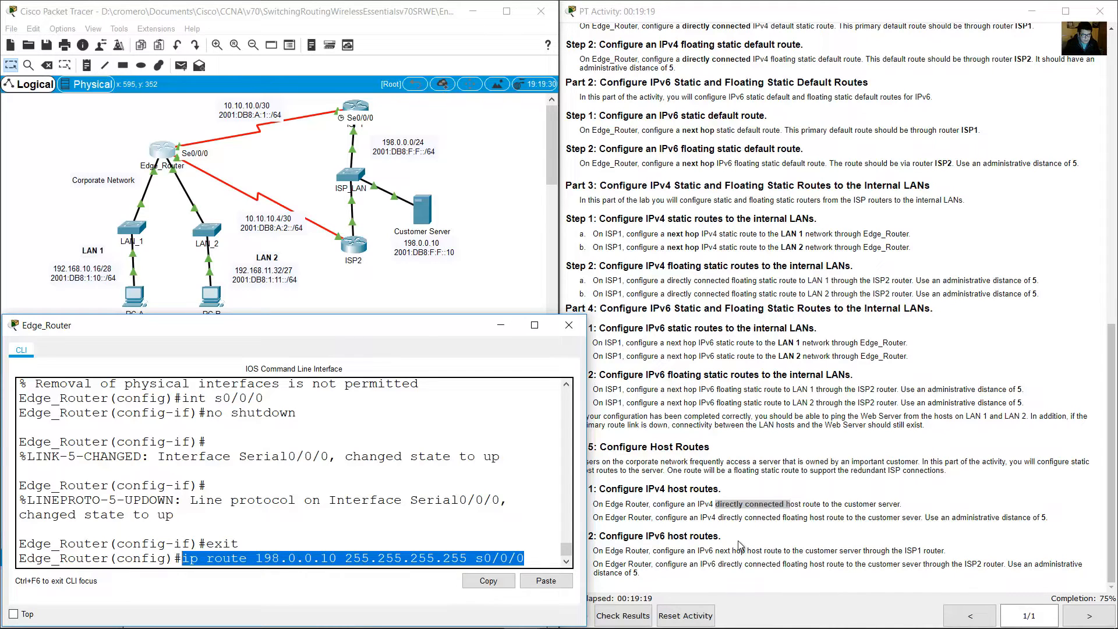
left_click(762, 504)
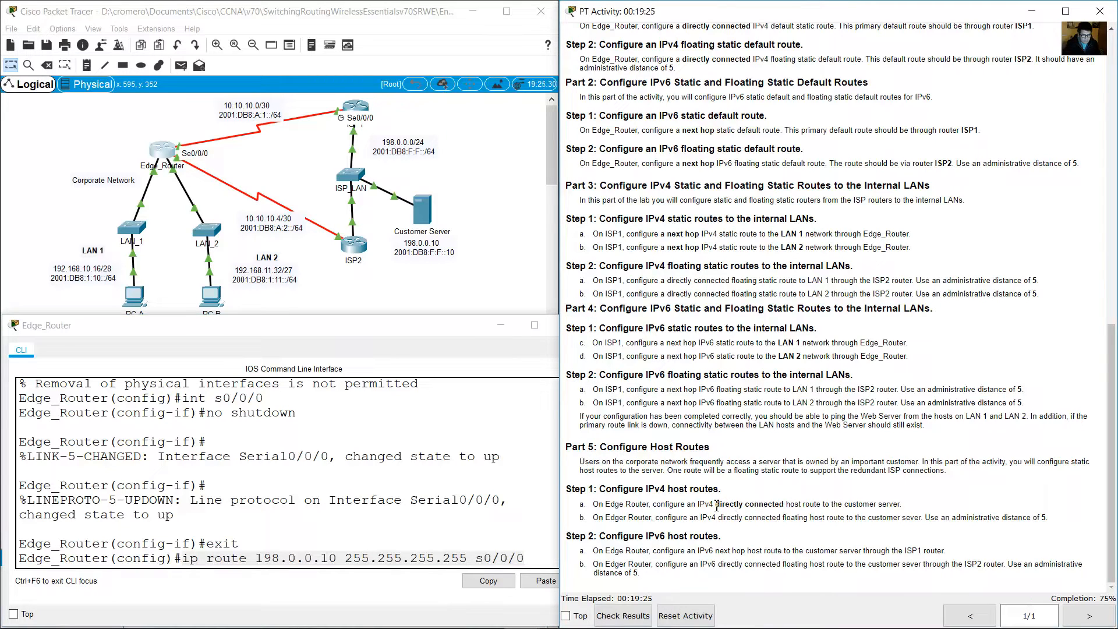
left_click_drag(721, 506, 790, 506)
left_click(745, 506)
left_click_drag(737, 506, 780, 506)
Step: Remove the s0/0/0 exit interface from the pending host route command
left_click(542, 561)
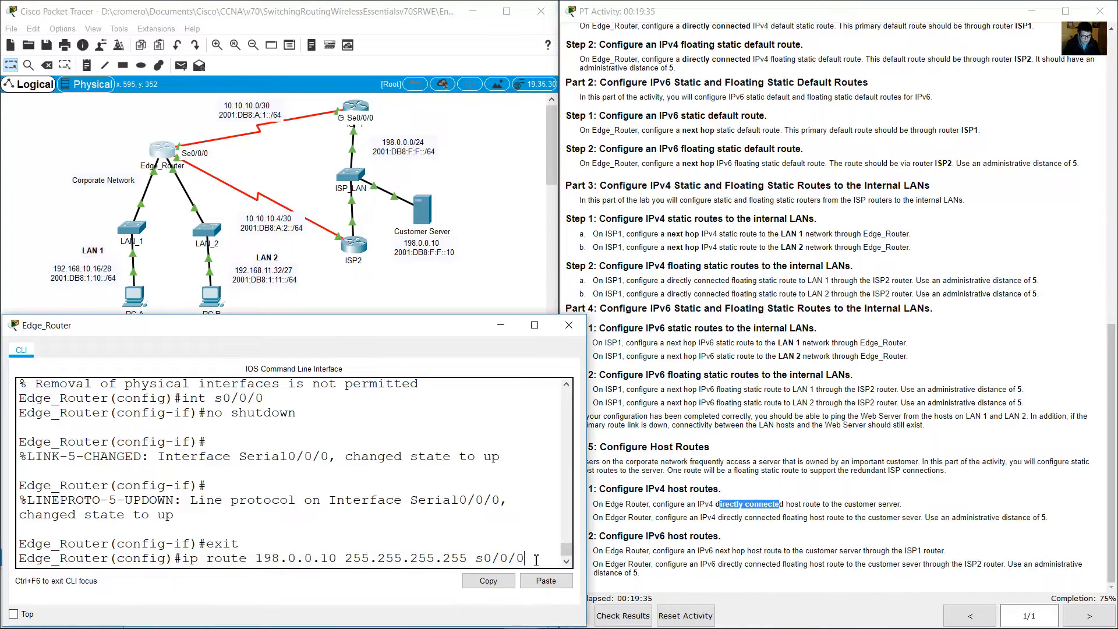
key("BackSpace")
key("BackSpace")
key("BackSpace")
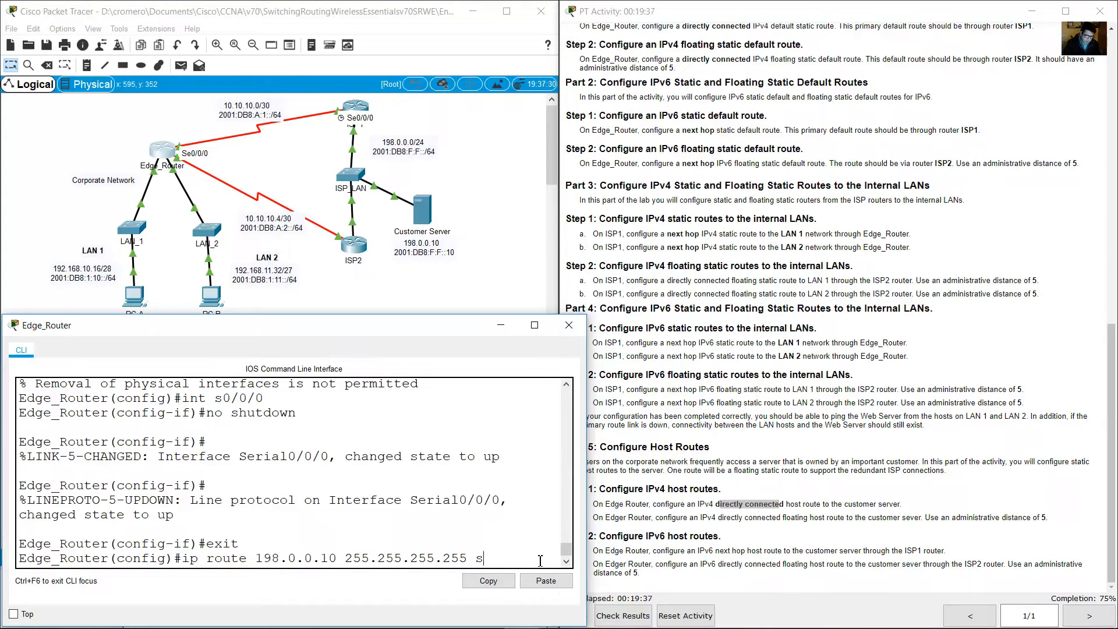
Step: Look up ISP1's S0/0/0 address in the Addressing Table, and submit the IPv4 host route with next hop 10.10.10.1
left_click_drag(586, 492, 648, 492)
left_click(183, 113)
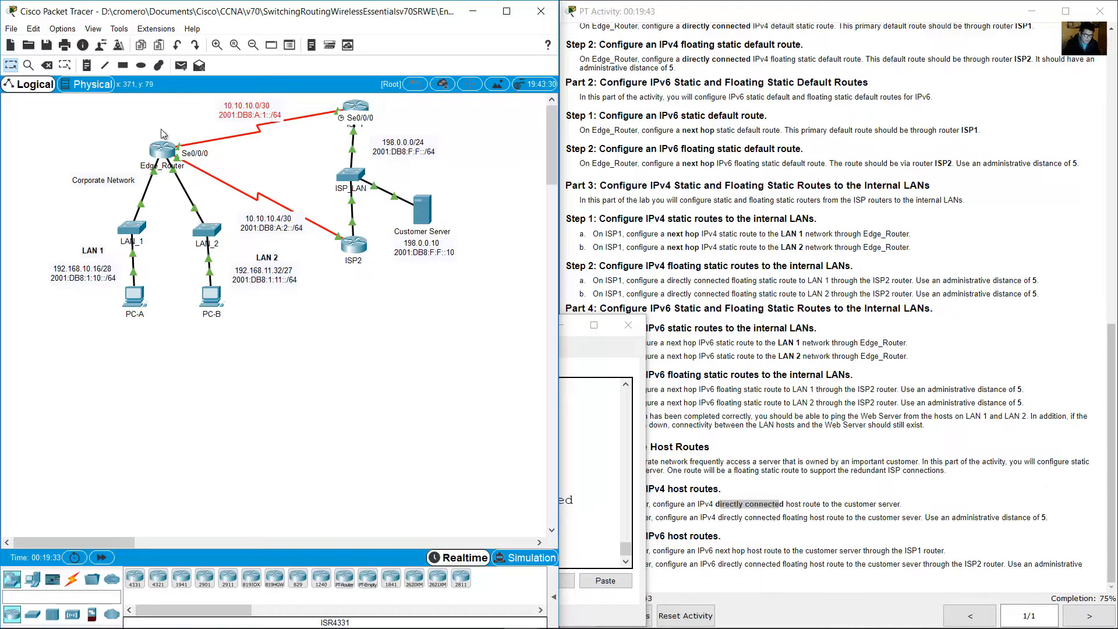
left_click_drag(137, 119, 193, 155)
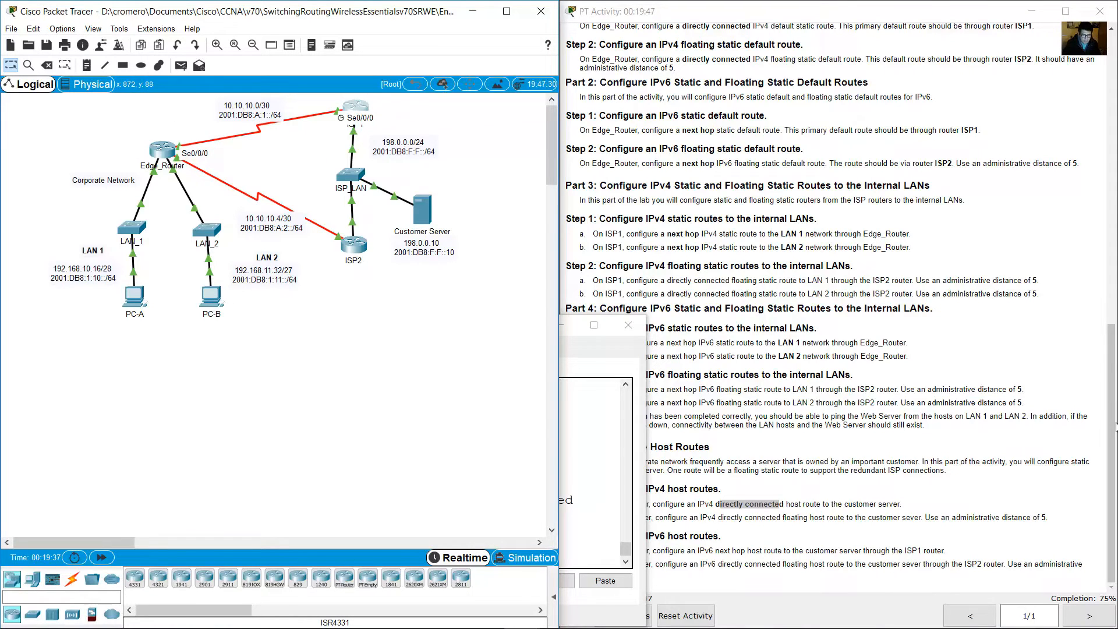
left_click_drag(1112, 418, 1113, 140)
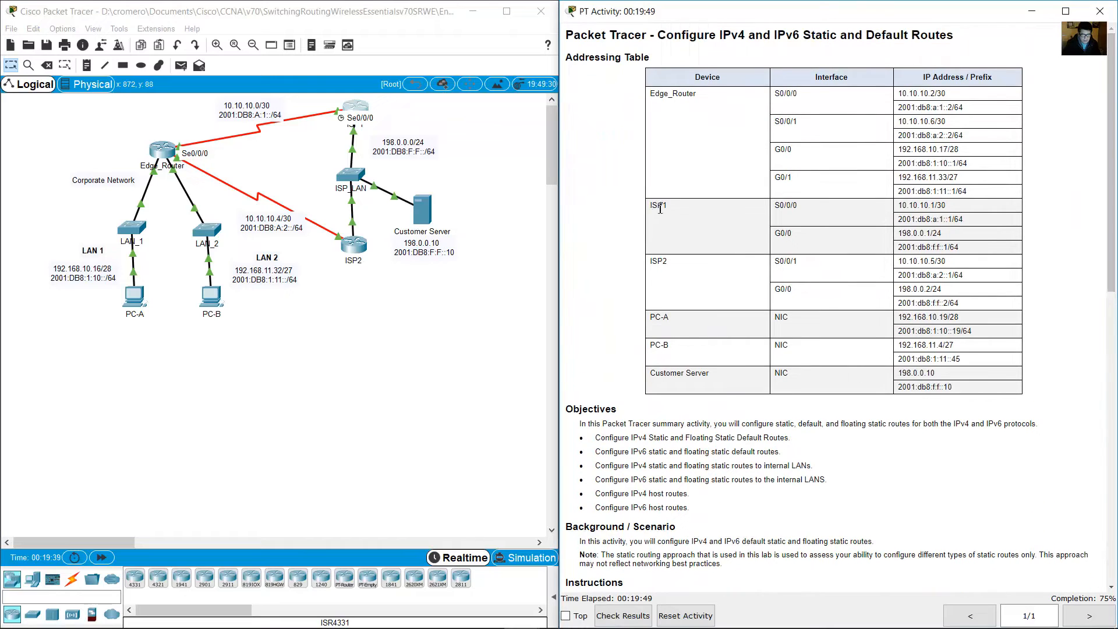
left_click(779, 205)
left_click_drag(899, 205, 939, 205)
left_click(163, 150)
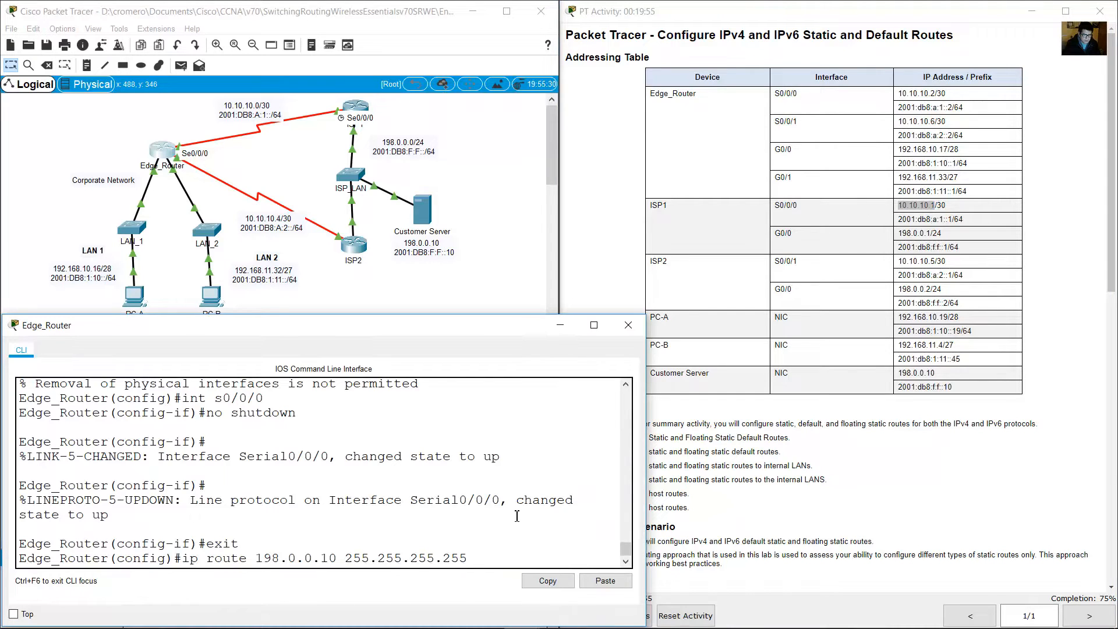
type("10.10.10.1")
left_click_drag(1111, 282, 1111, 283)
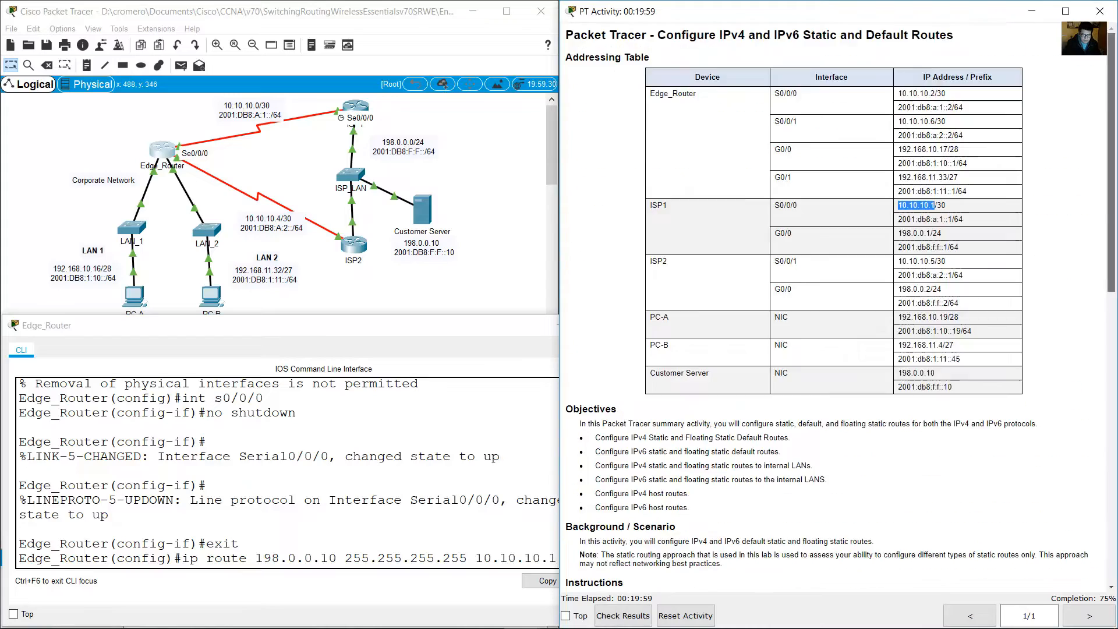
left_click_drag(1111, 283, 1111, 573)
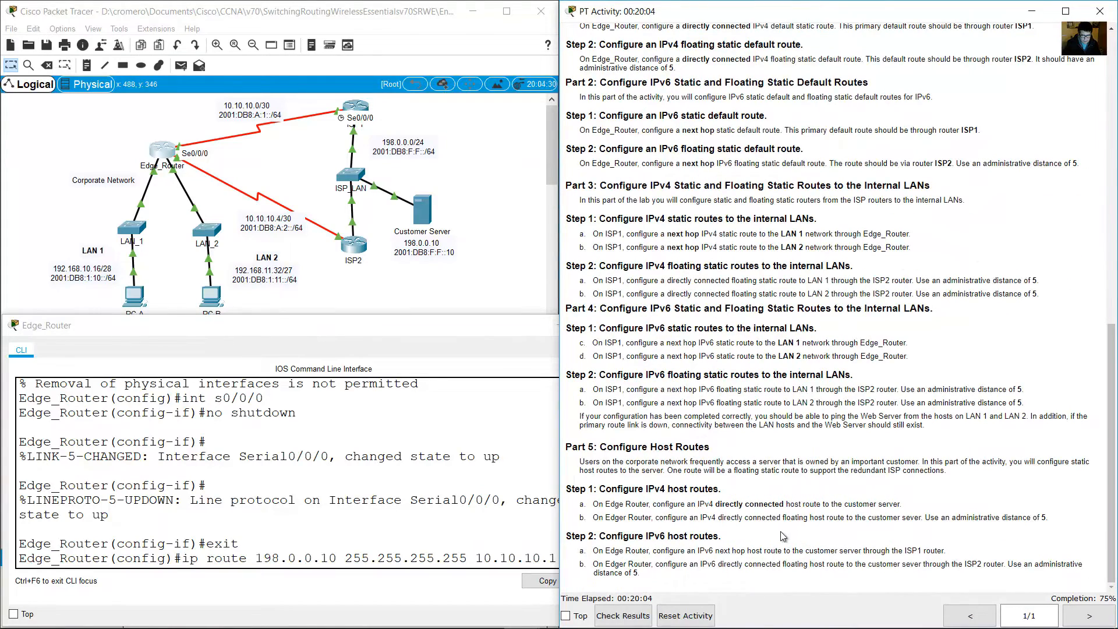
left_click(481, 545)
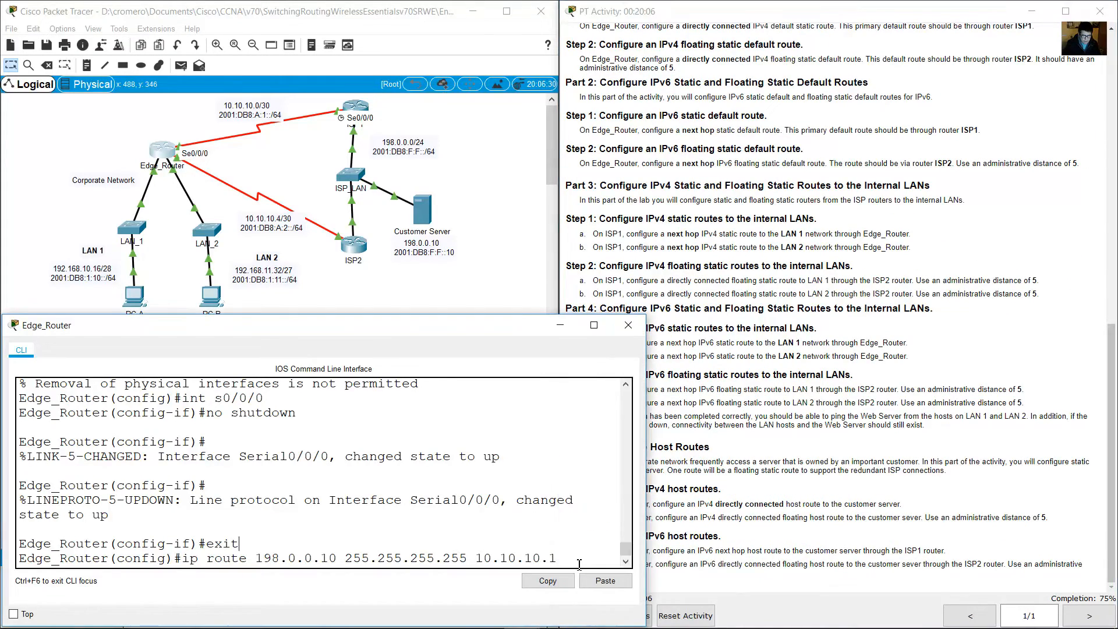
key("Return")
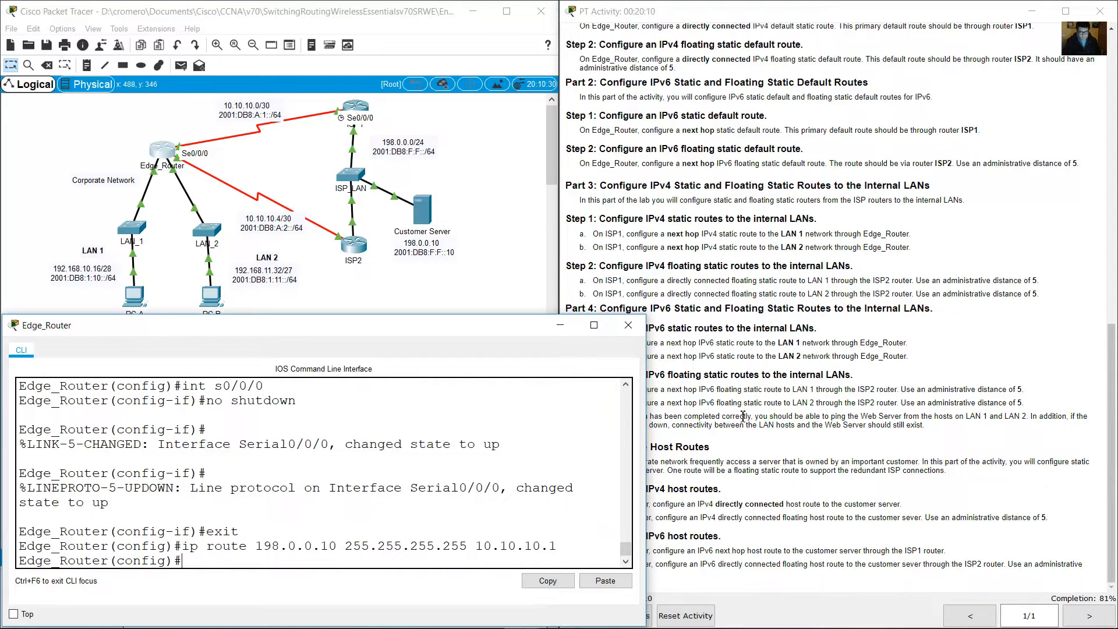
Step: Read the Step 1b floating host route requirement, and begin the Edge_Router command ip route 198.0.0.10 255.255.255.255
left_click(781, 507)
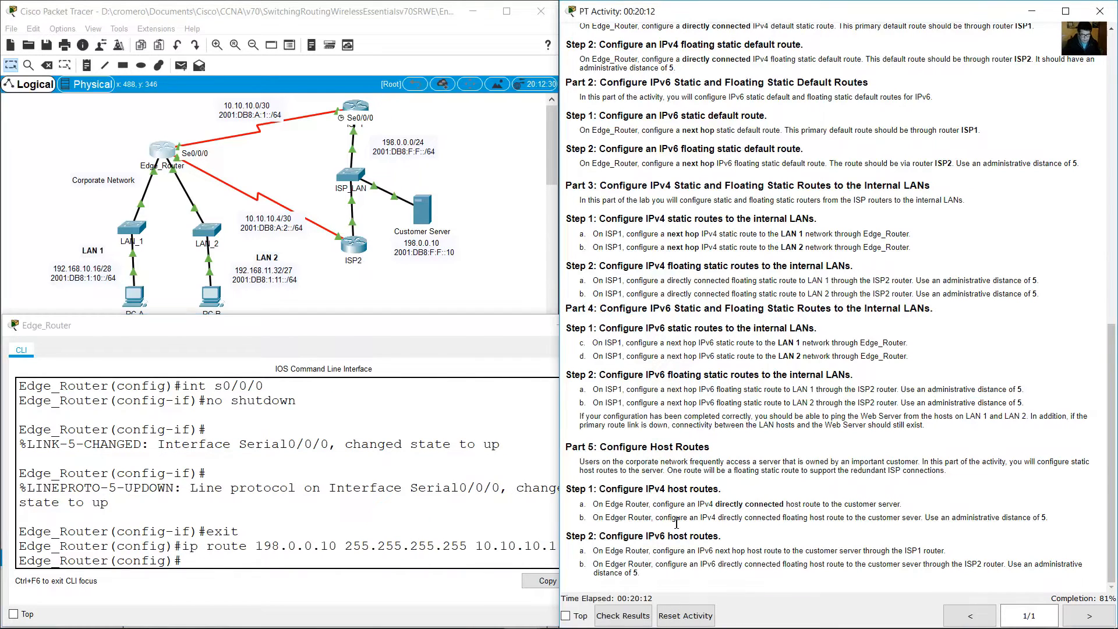
left_click_drag(599, 519, 922, 519)
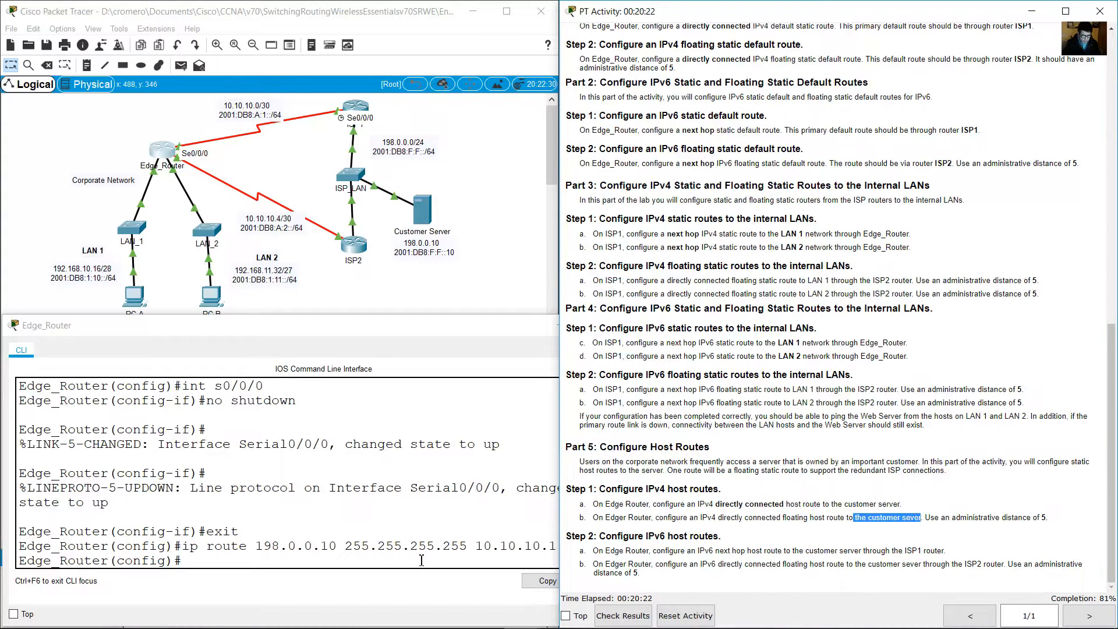
left_click(391, 566)
type("ip rout")
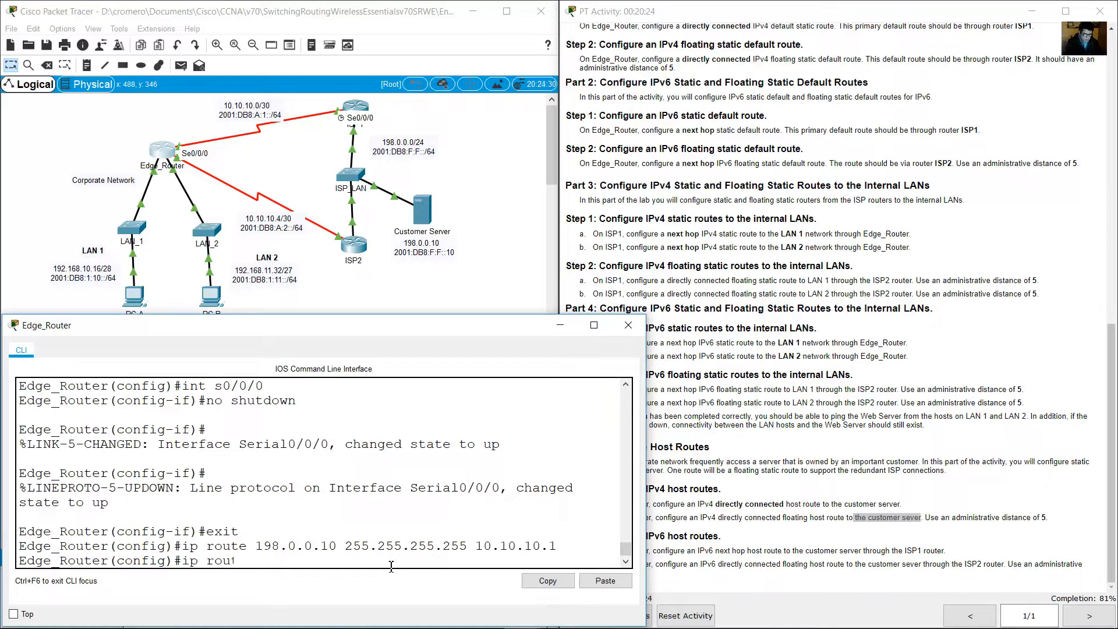
type("e 198.0.0.10 255.255.255.255")
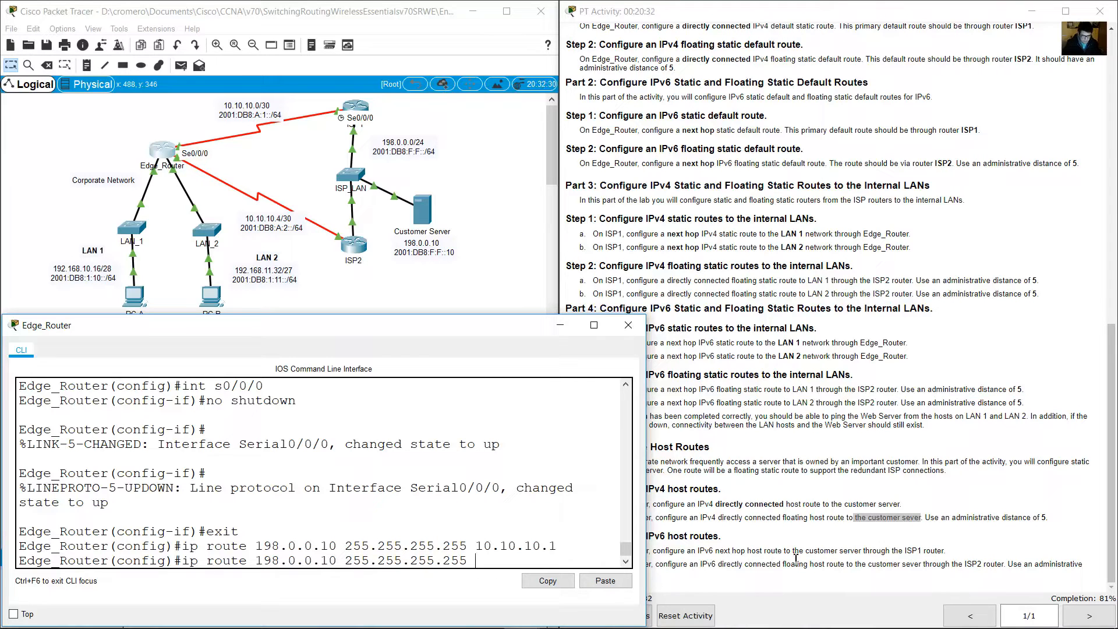
Step: Compare the Step 1b directly connected requirement with the Edge_Router to ISP2 link and the Customer Server in the topology
left_click(847, 524)
left_click_drag(728, 518, 769, 517)
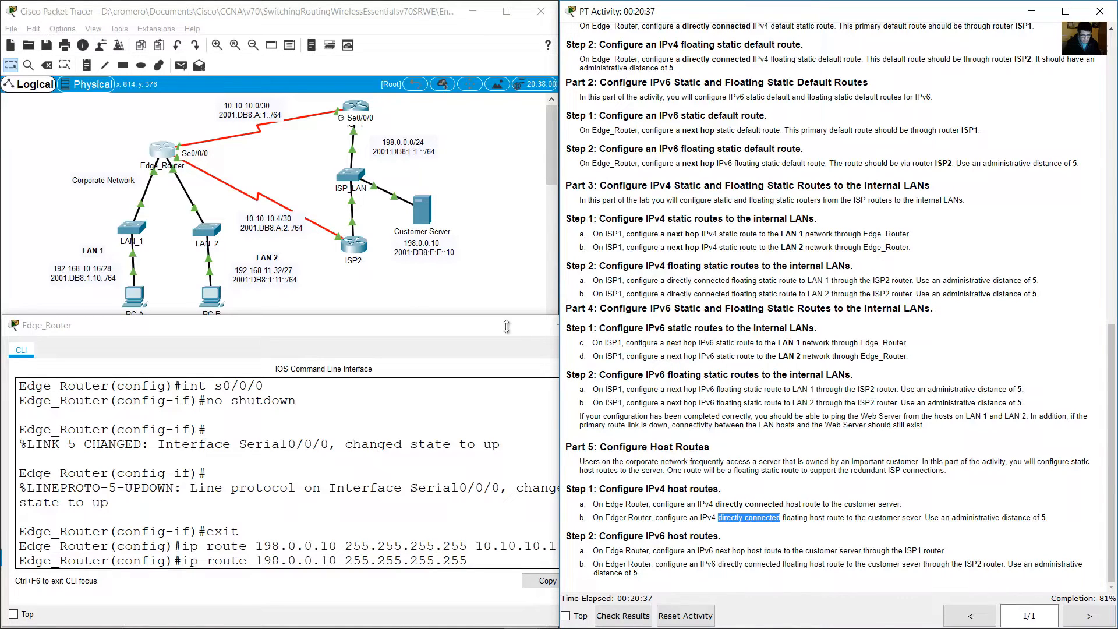
left_click(372, 287)
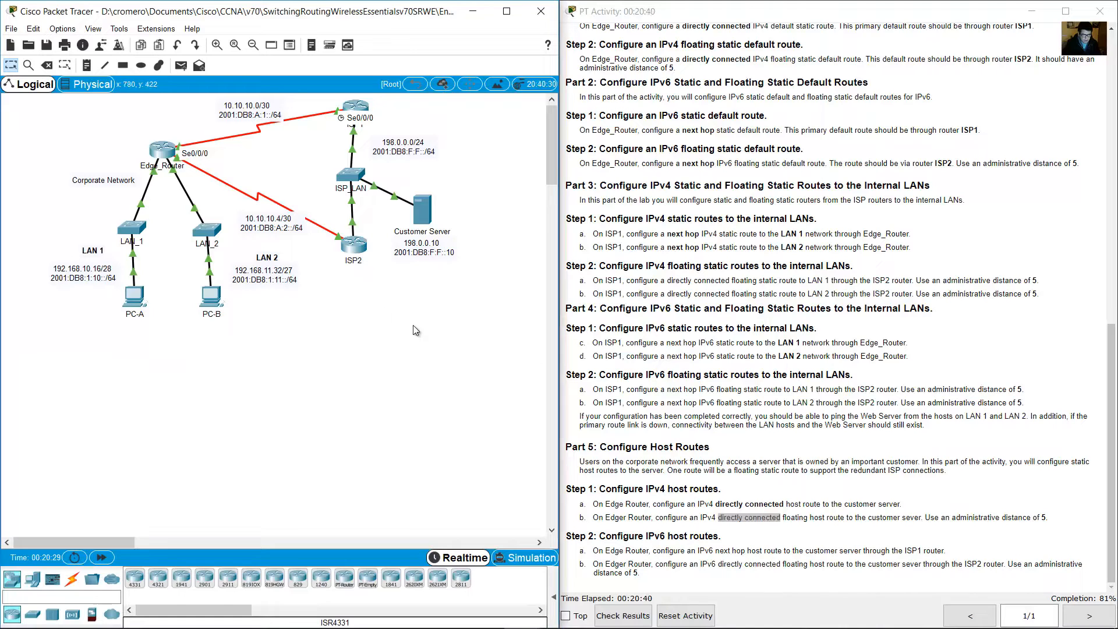
left_click_drag(605, 517, 1044, 515)
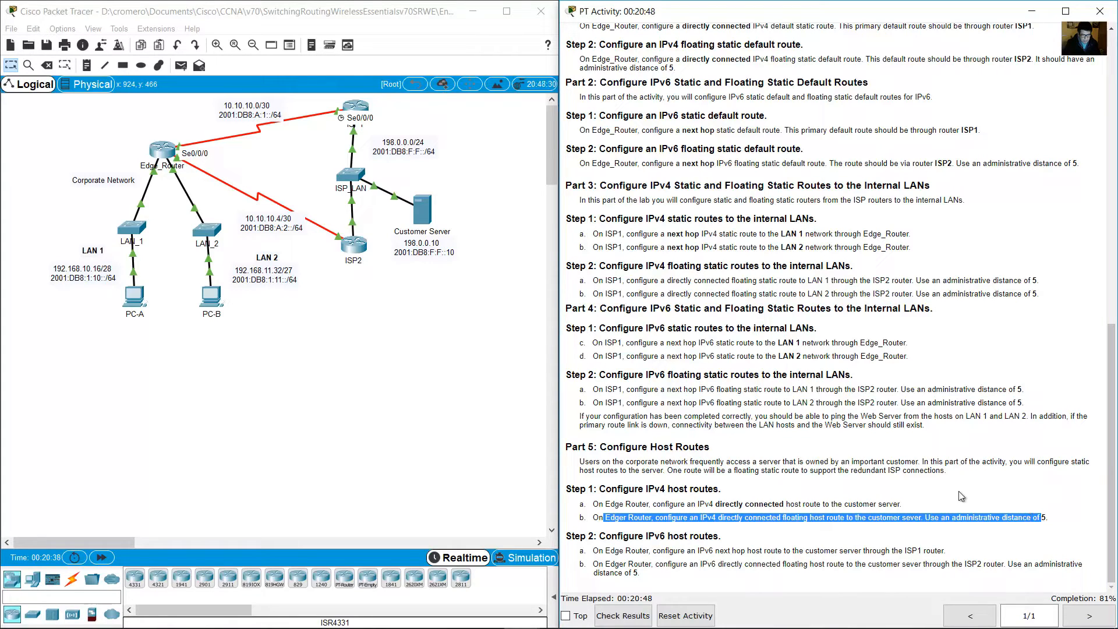
left_click_drag(289, 171, 253, 236)
left_click(264, 169)
left_click_drag(287, 166, 239, 157)
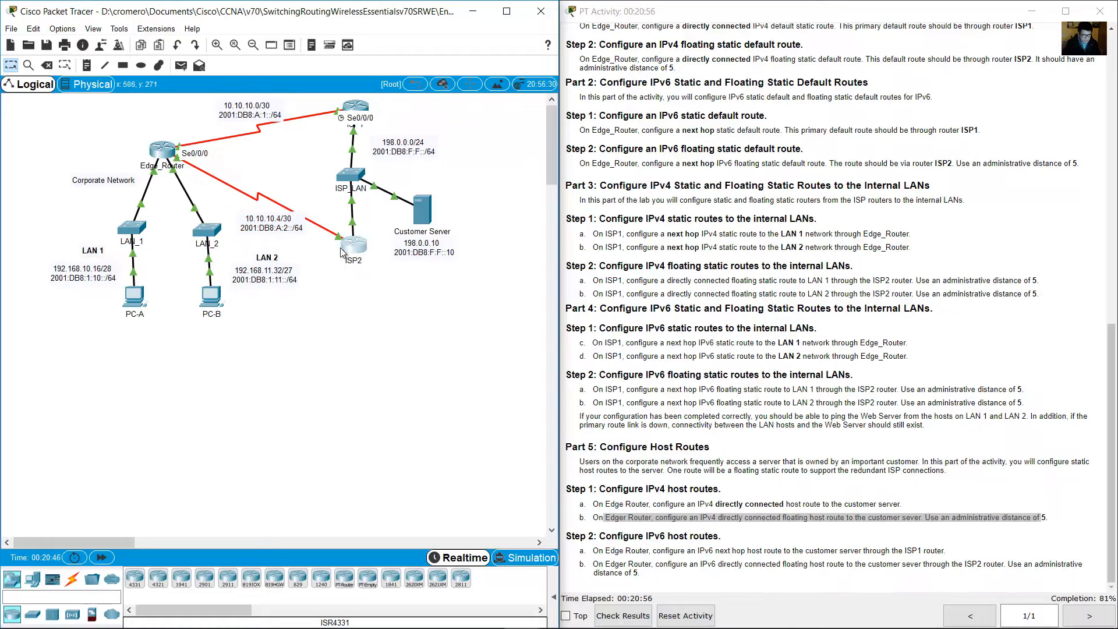
left_click_drag(120, 126, 186, 152)
left_click_drag(383, 301, 340, 249)
left_click_drag(479, 169, 429, 257)
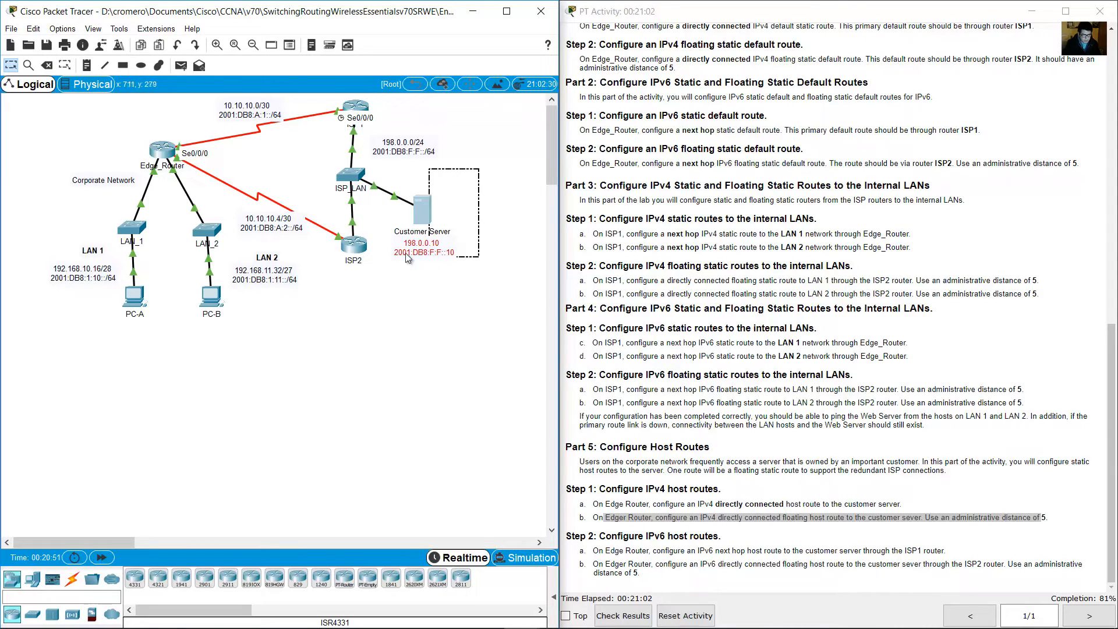
left_click(281, 168)
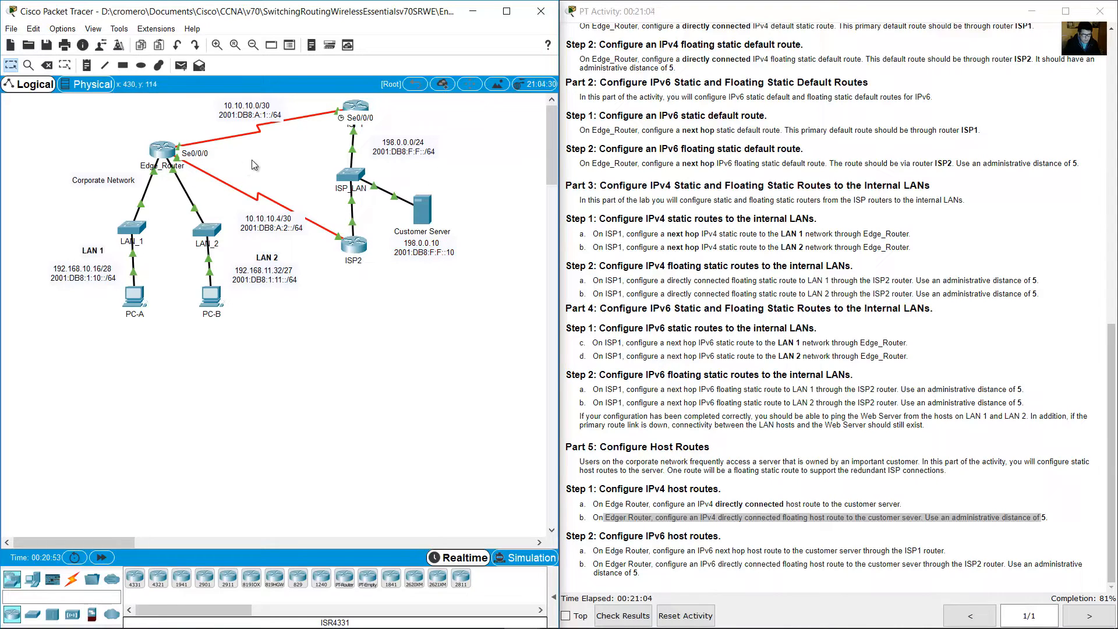
left_click_drag(109, 137, 153, 154)
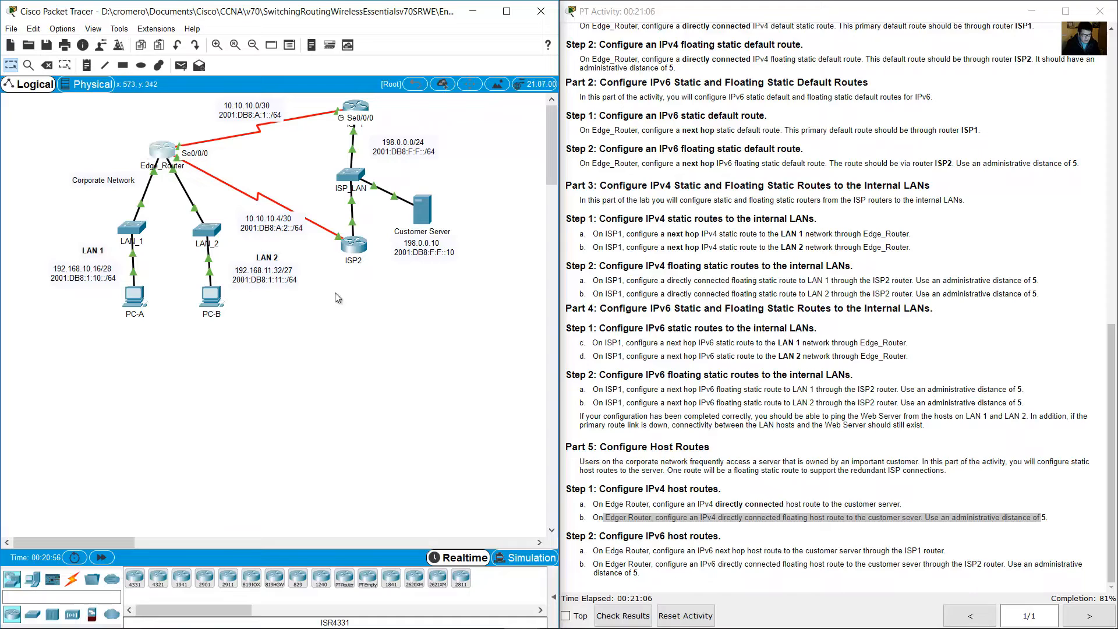
left_click(164, 151)
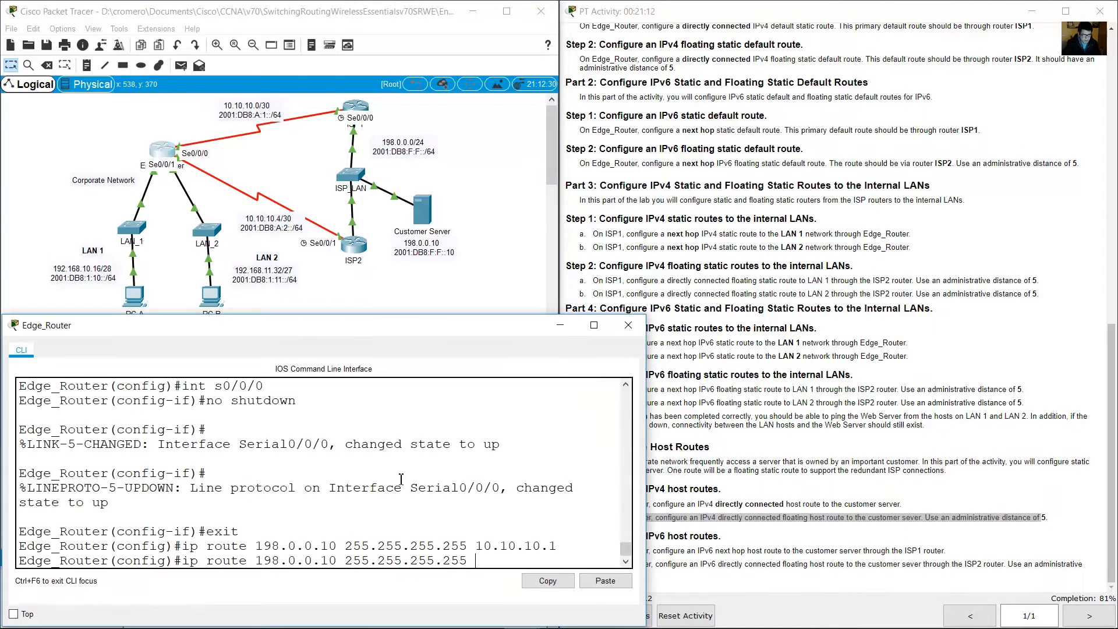
Step: Recheck the directly connected wording in Step 1b, and add s0/0/1 as the exit interface of the pending floating host route
left_click(701, 505)
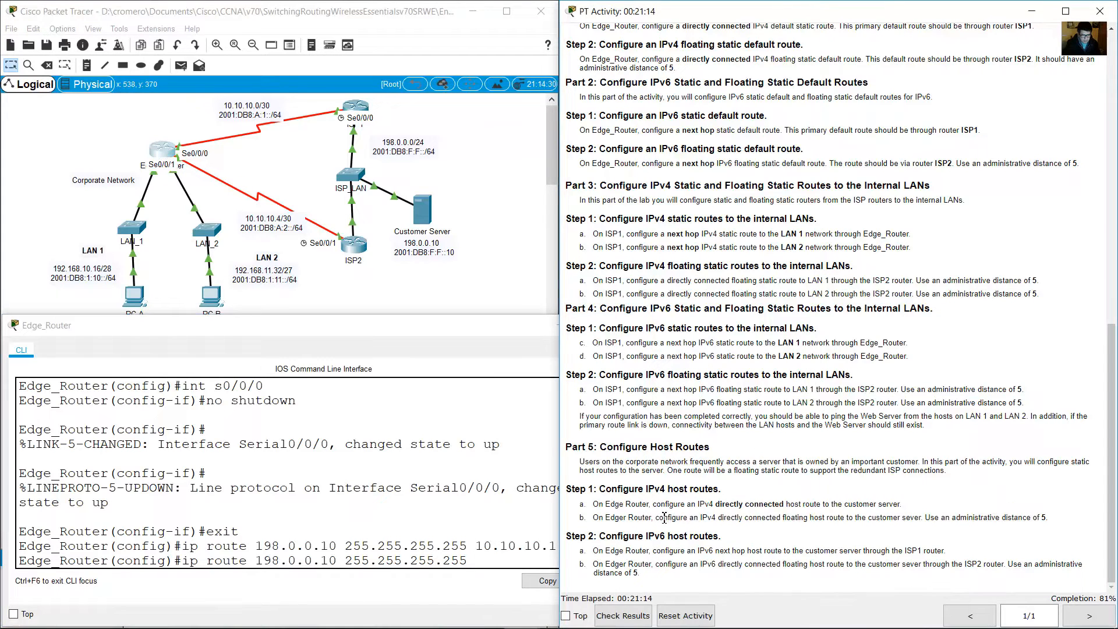
left_click_drag(701, 518, 787, 524)
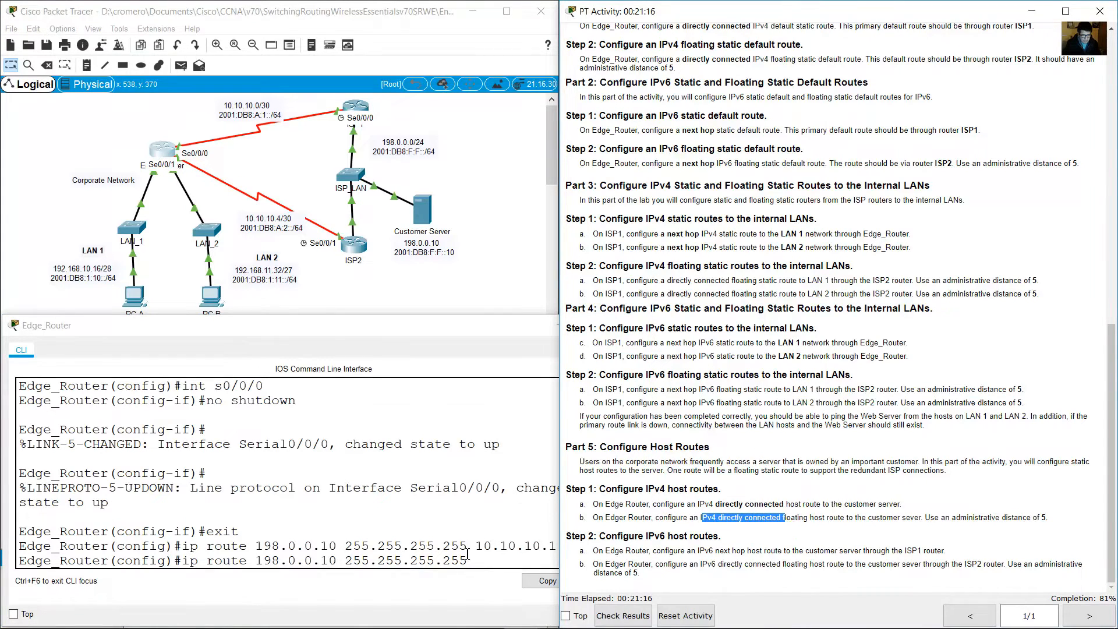
left_click(507, 557)
type("s0/0/1")
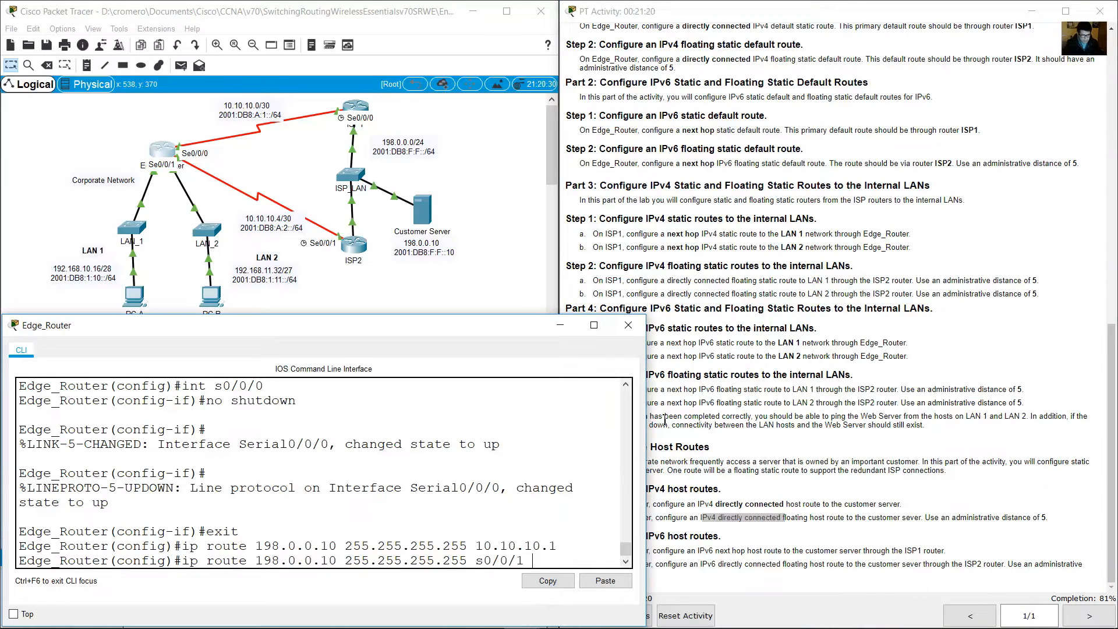
Step: Check the administrative distance required in Step 1b, and append distance 5 to the pending floating host route
left_click(980, 518)
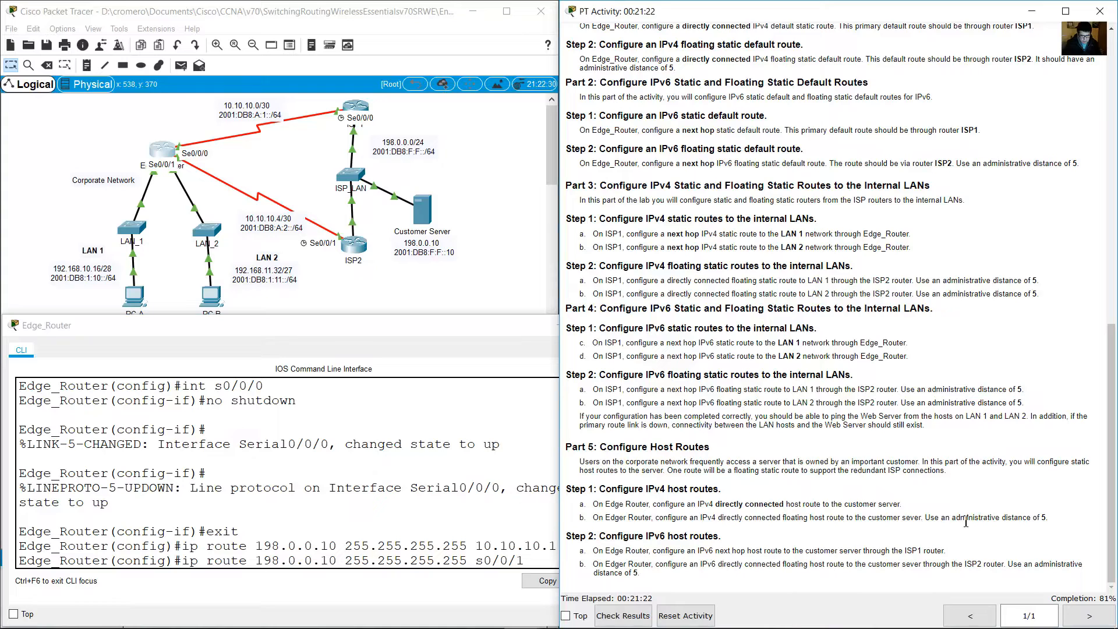
left_click_drag(939, 518, 1047, 519)
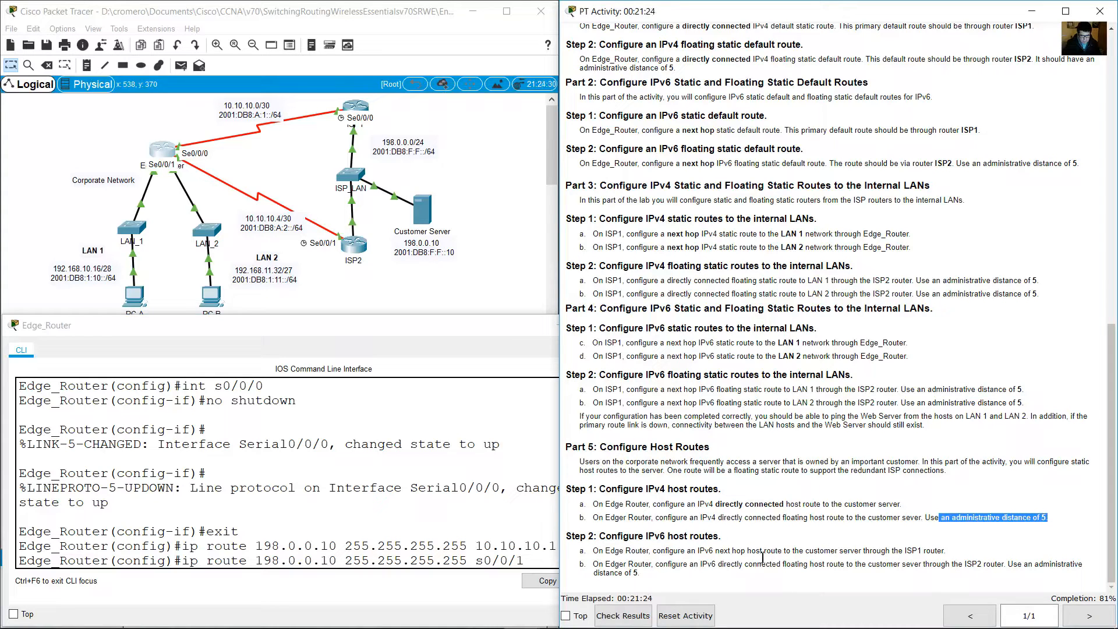
left_click(553, 570)
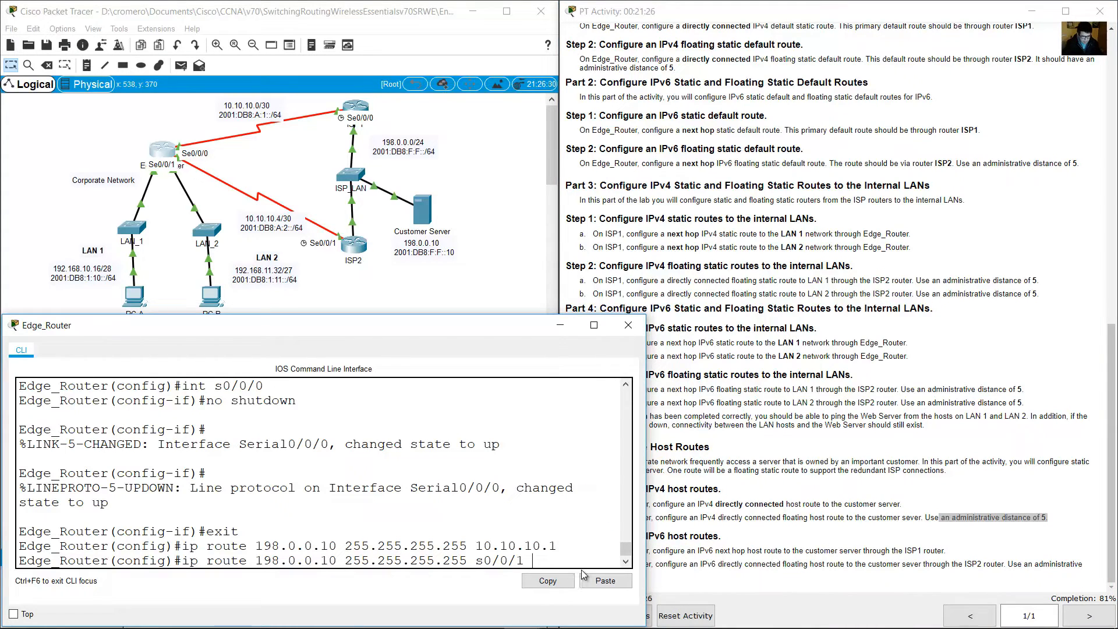
type("5")
Step: Review the directly connected requirement against the Edge_Router to ISP2 link, and look up ISP2's S0/0/1 IPv4 address in the Addressing Table
left_click(839, 531)
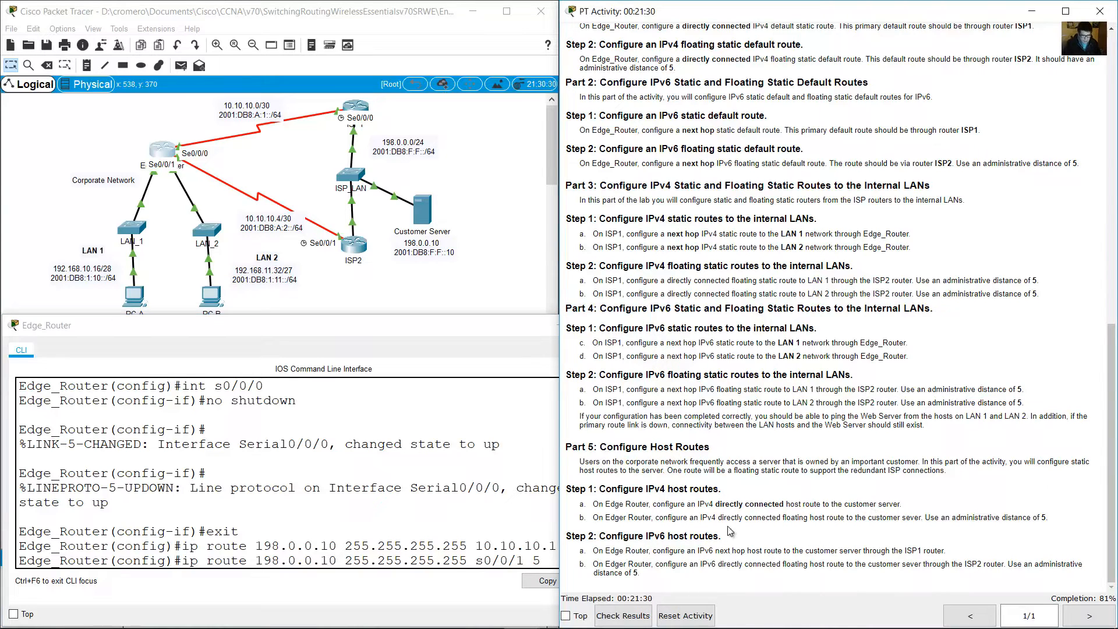
left_click_drag(720, 517, 786, 518)
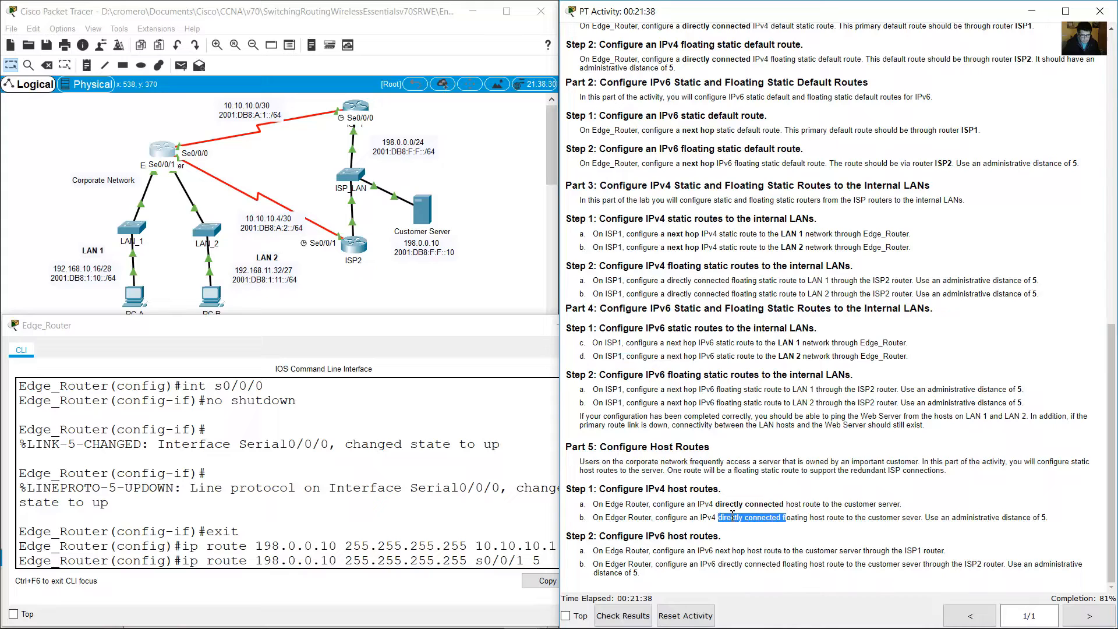
left_click_drag(720, 516, 788, 520)
left_click(280, 179)
left_click_drag(300, 165, 227, 208)
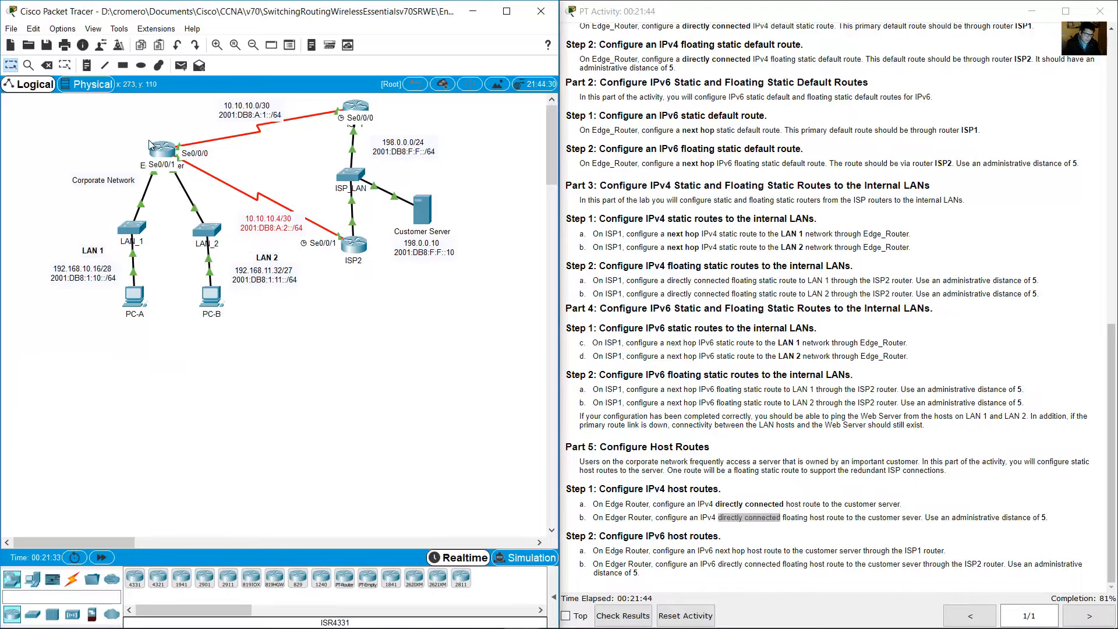
left_click(141, 122)
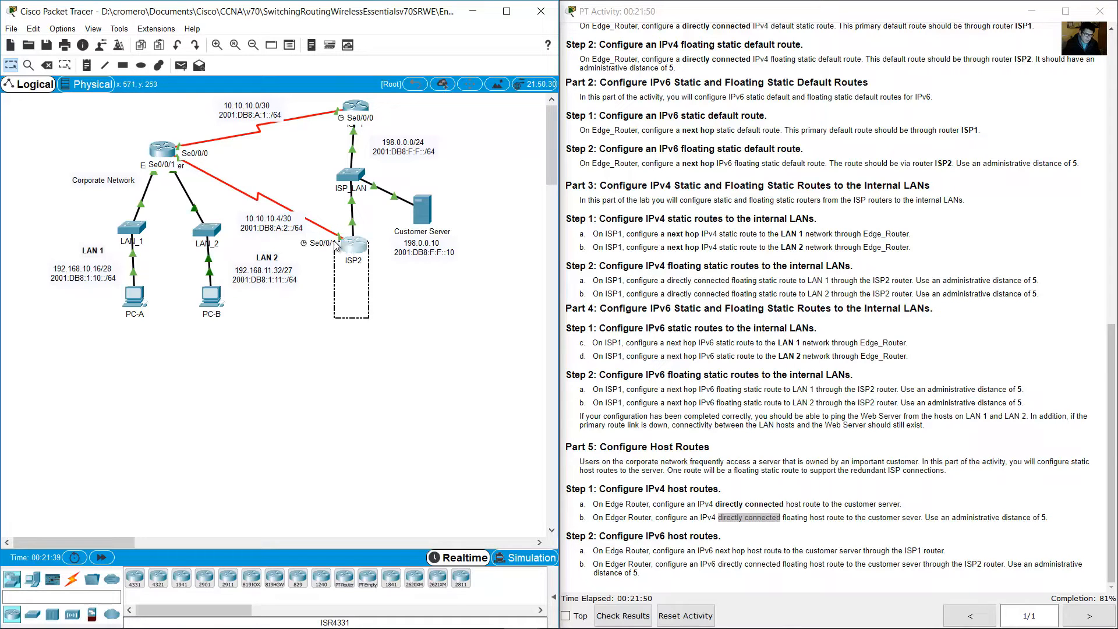
left_click_drag(1112, 443, 1113, 169)
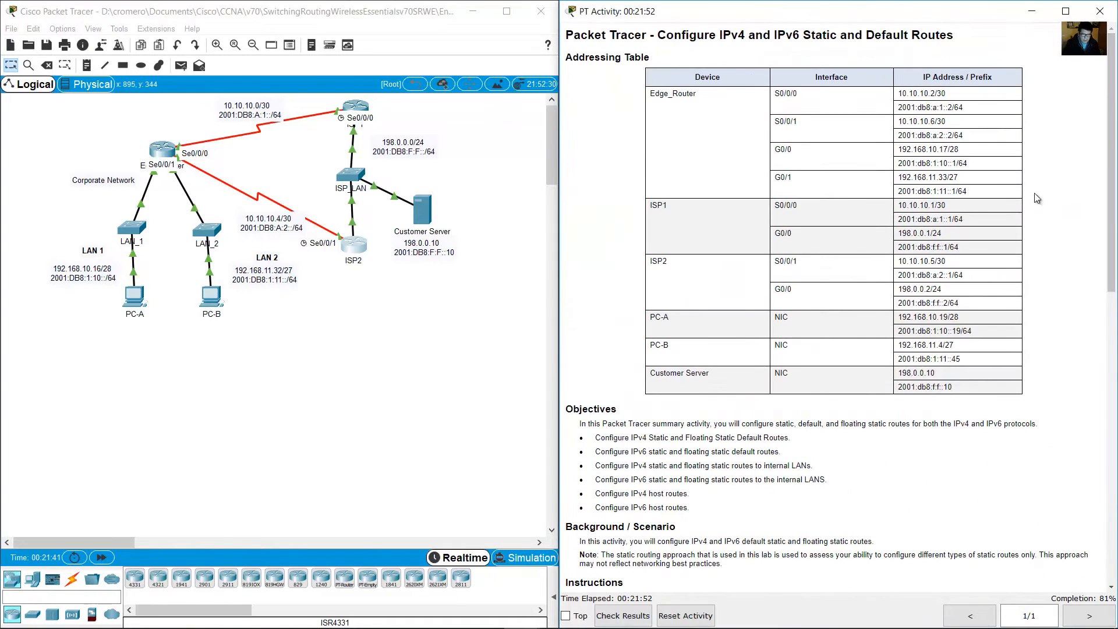
double_click(660, 261)
left_click_drag(779, 262, 823, 263)
left_click(904, 262)
left_click_drag(899, 262, 924, 263)
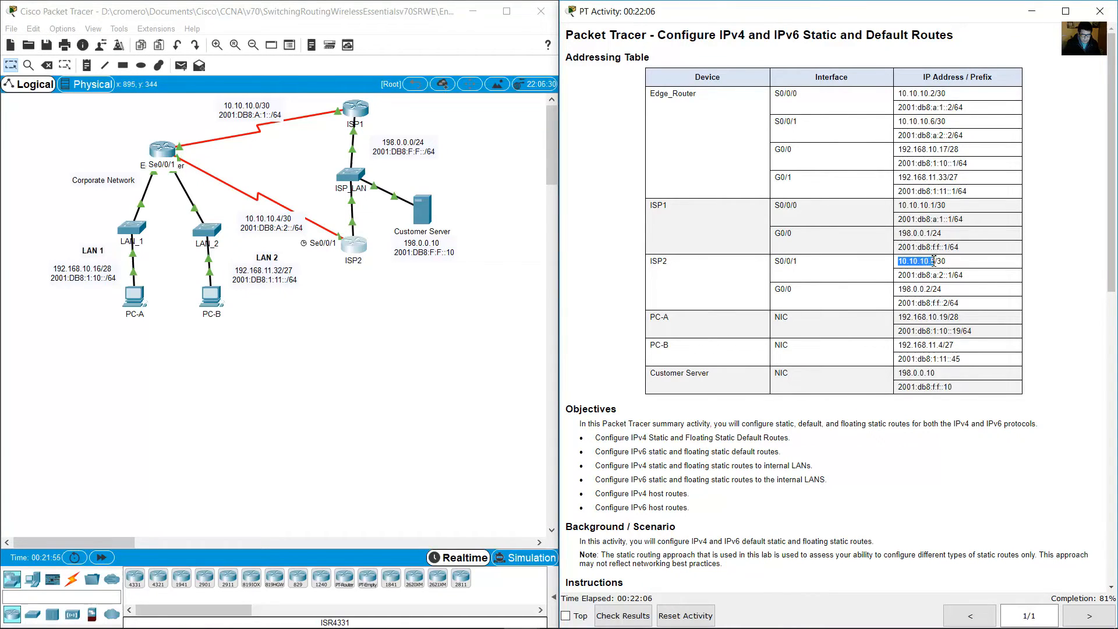
Step: Replace the exit interface in the pending host route with next hop 10.10.10.5, and submit the floating route with distance 5
left_click(165, 151)
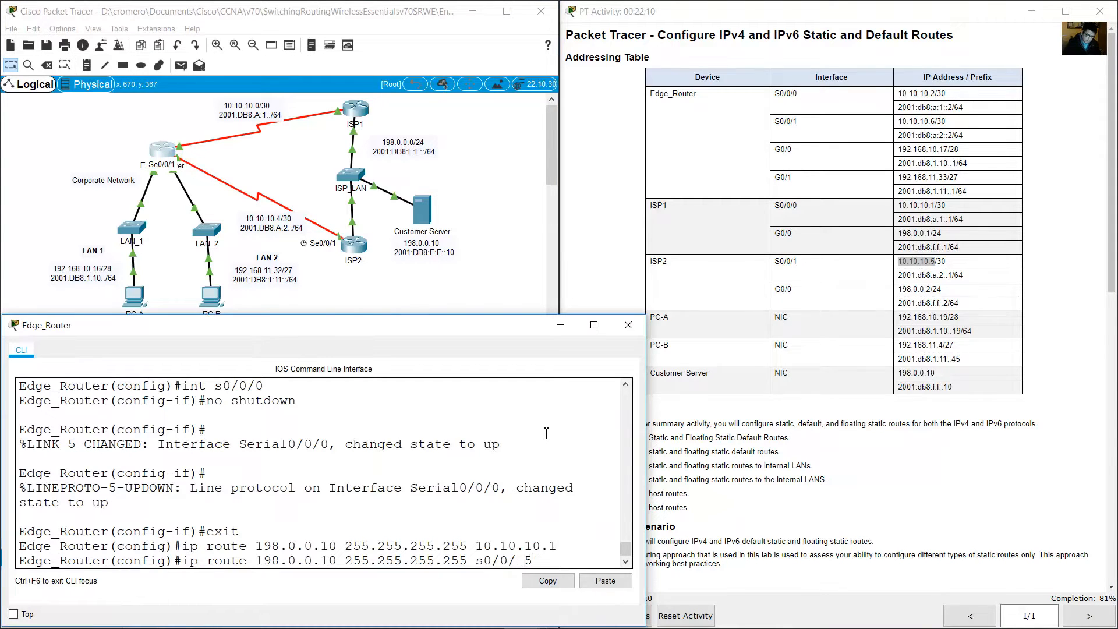
key("BackSpace")
key("BackSpace")
key("BackSpace")
key("BackSpace")
key("BackSpace")
type("10.10.10.5")
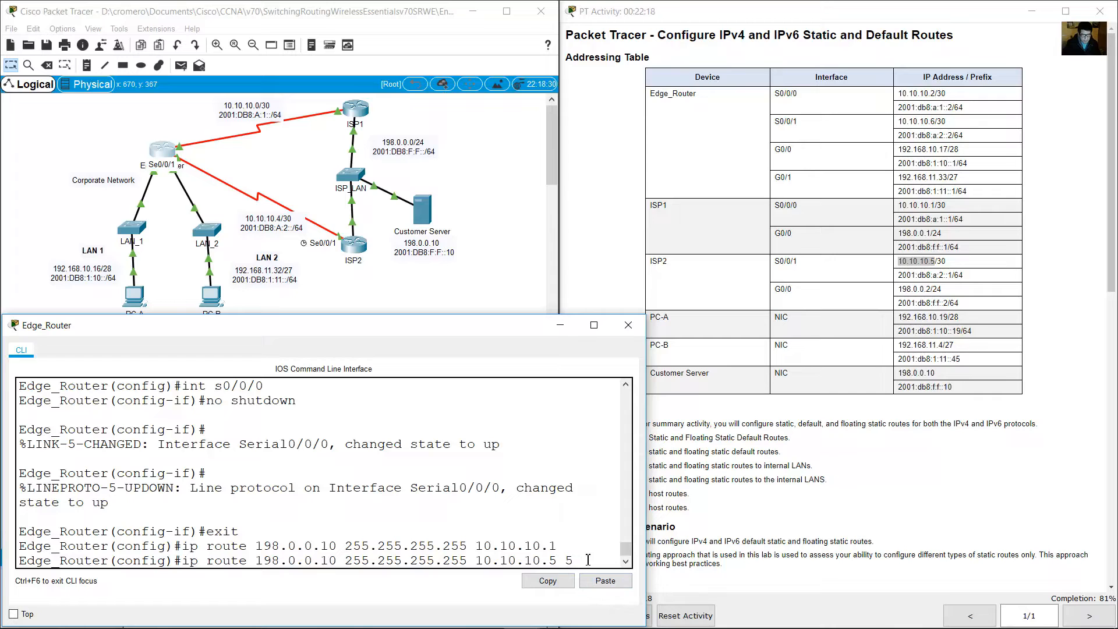
key("Return")
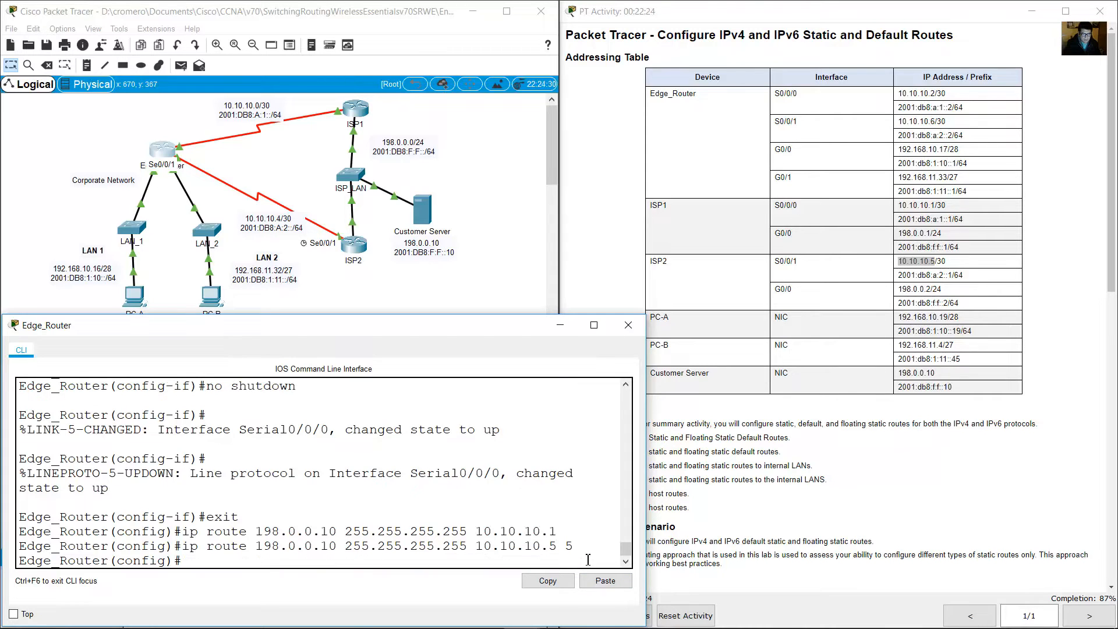
Step: Review the Step 2a IPv6 next hop requirement and the Customer Server's addresses in the topology, and return to the Edge_Router command line
left_click(939, 430)
scroll(951, 428, "down", 10)
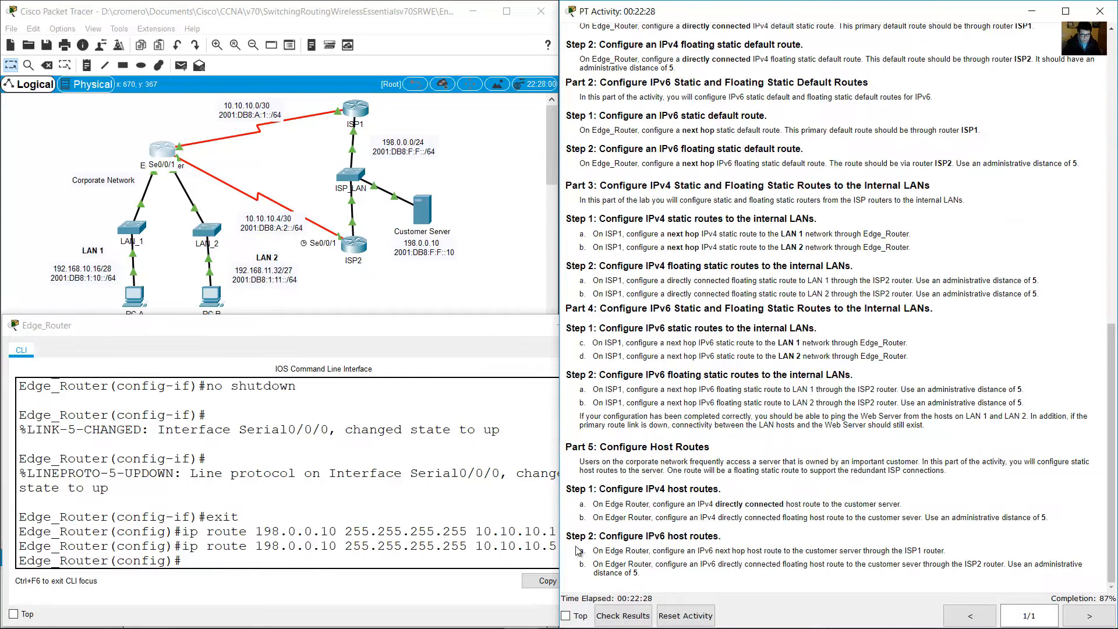
left_click_drag(605, 536, 727, 539)
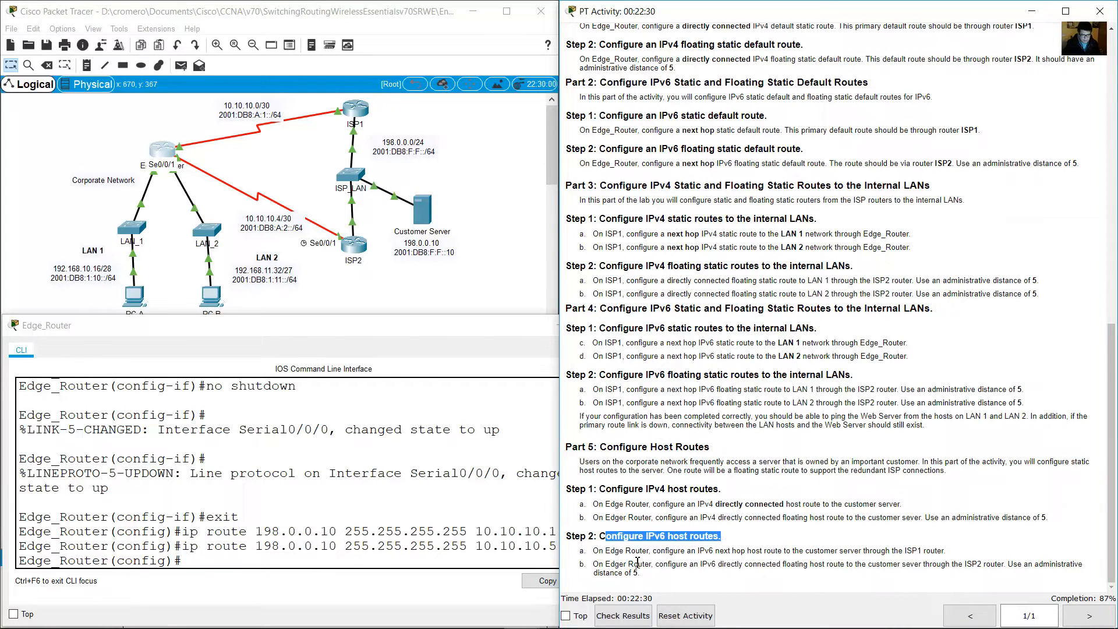
left_click_drag(599, 551, 656, 552)
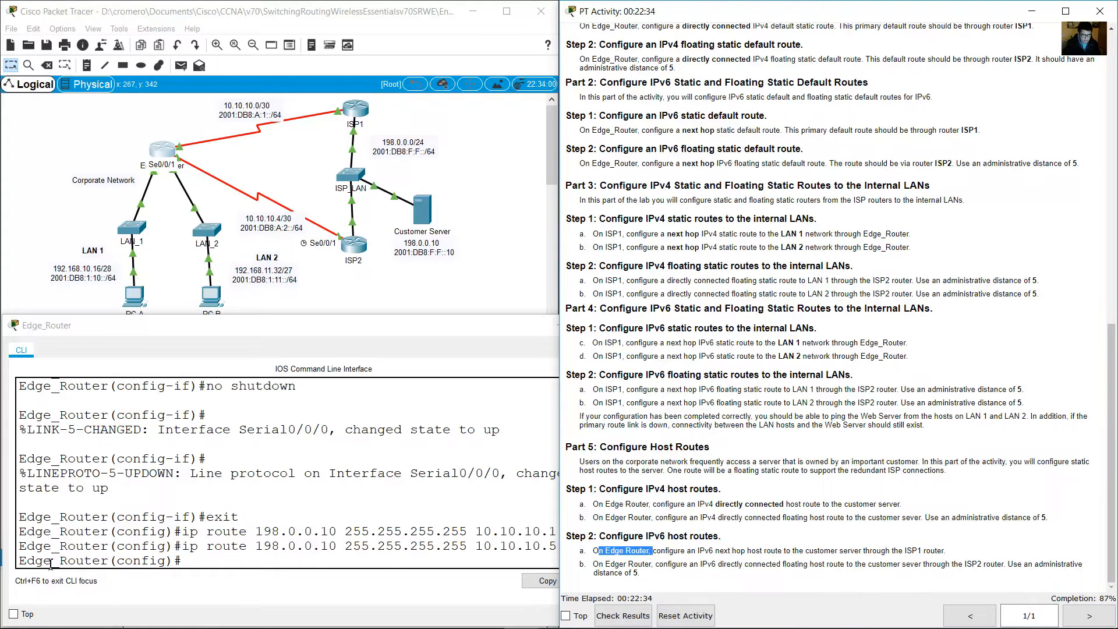
left_click_drag(36, 561, 199, 567)
left_click(792, 529)
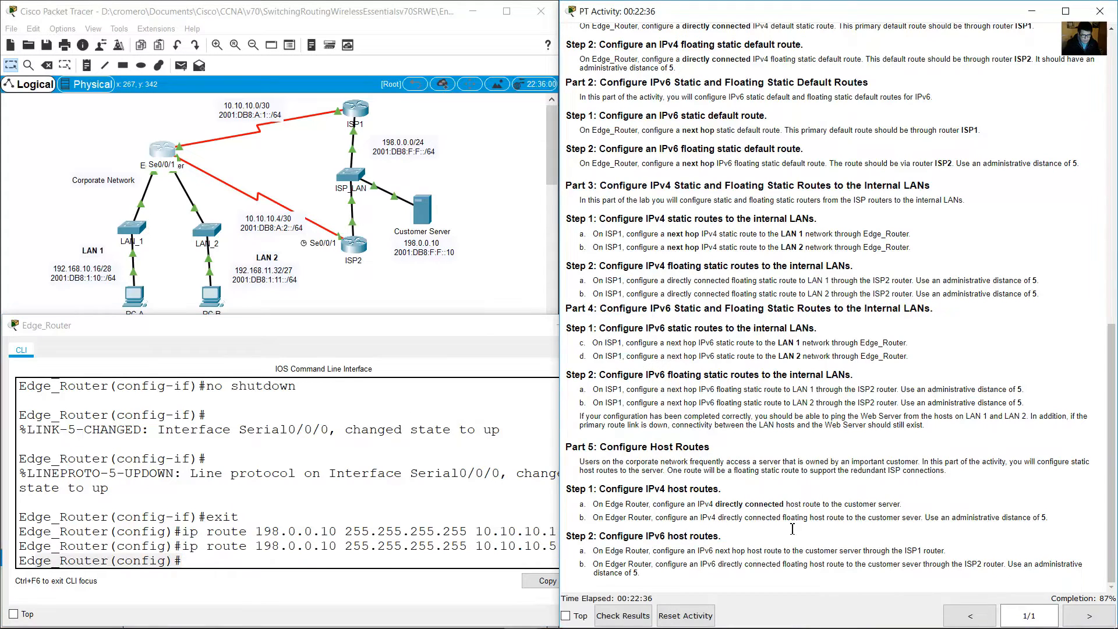
left_click_drag(656, 551, 866, 550)
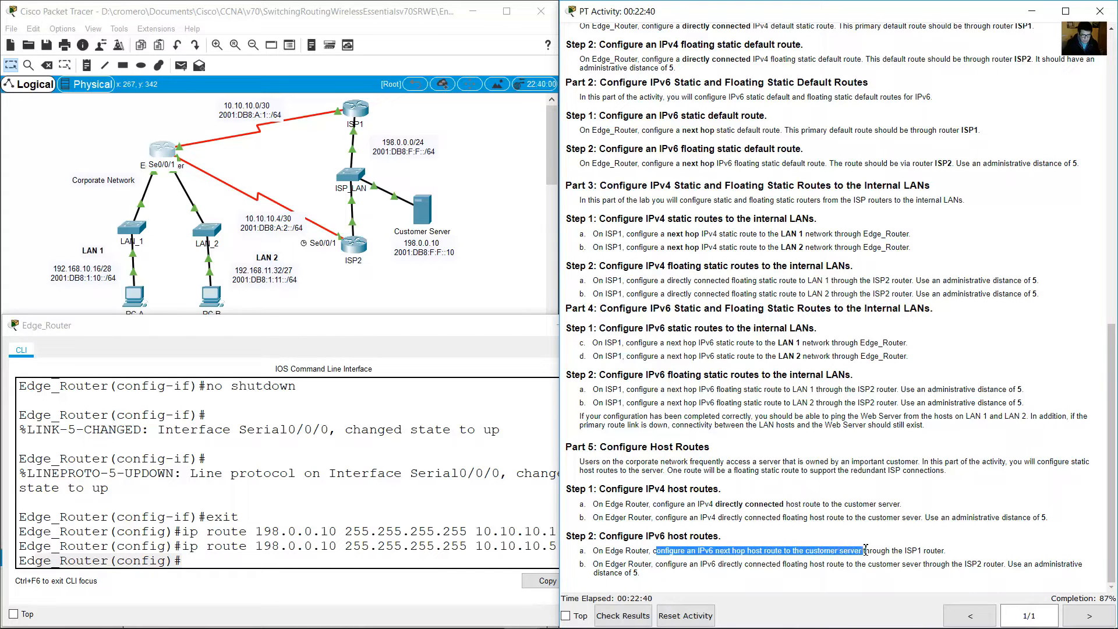
left_click(515, 265)
left_click_drag(470, 305, 388, 196)
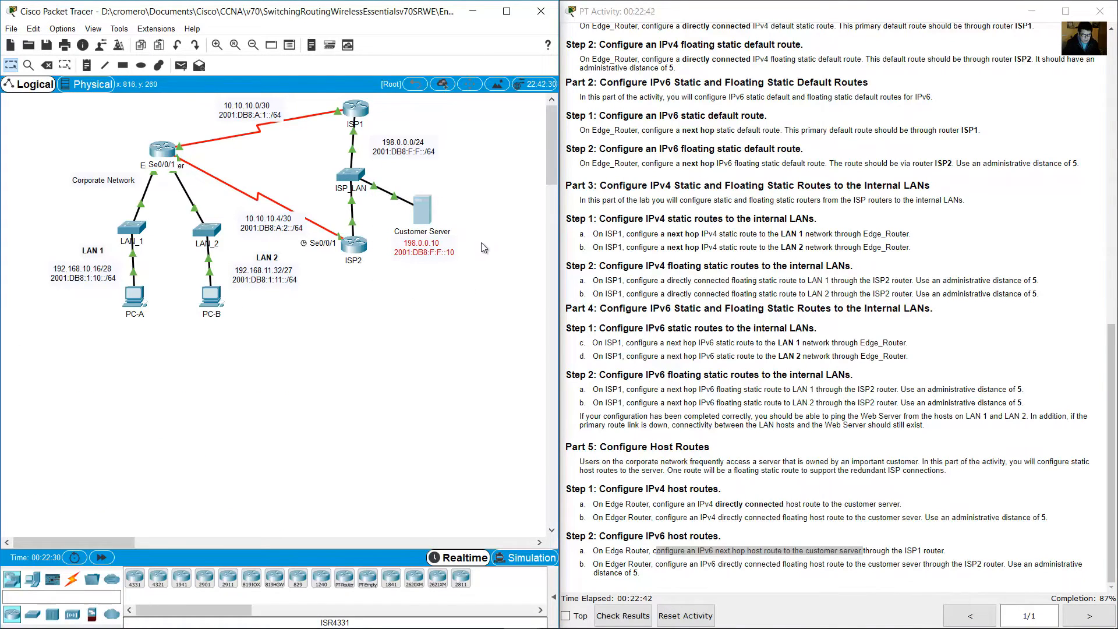
left_click(481, 243)
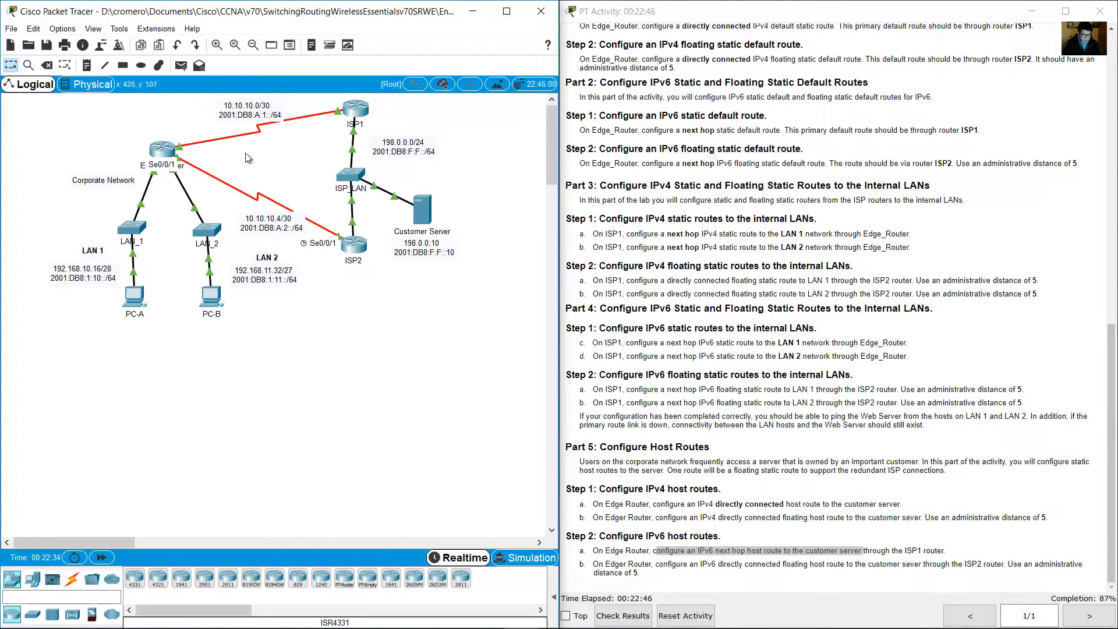
left_click(163, 150)
left_click(341, 525)
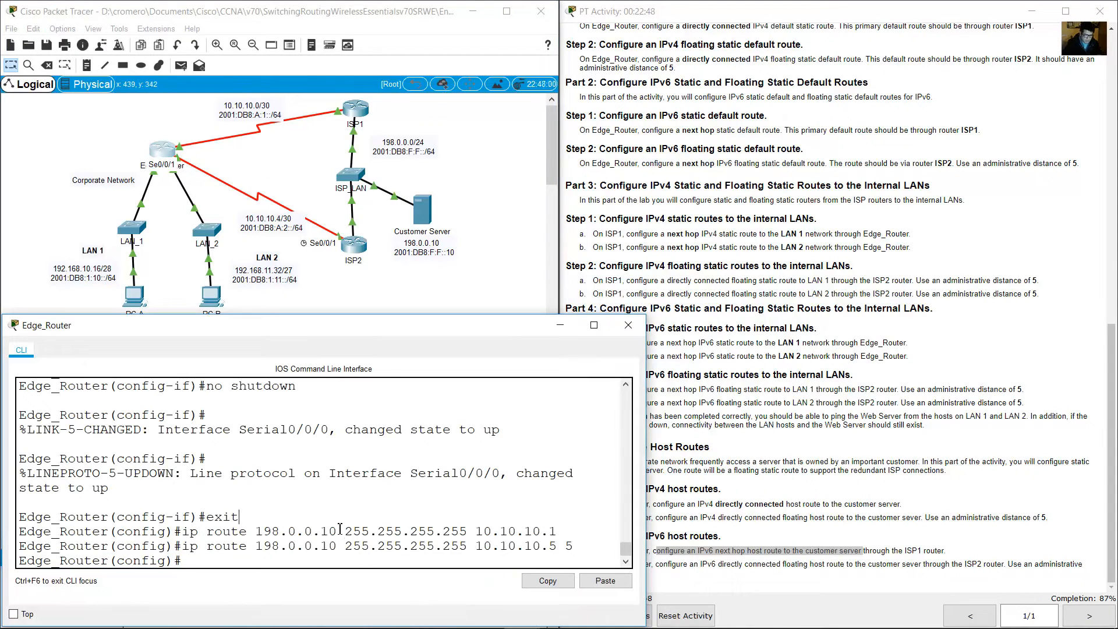
Step: Start an IPv6 host route to 2001:db8:f:f::10/128 on Edge_Router, and check the Step 2a next hop requirement against the ISP1 link
type("ipv6 route 2001:db8:f:f::10/128")
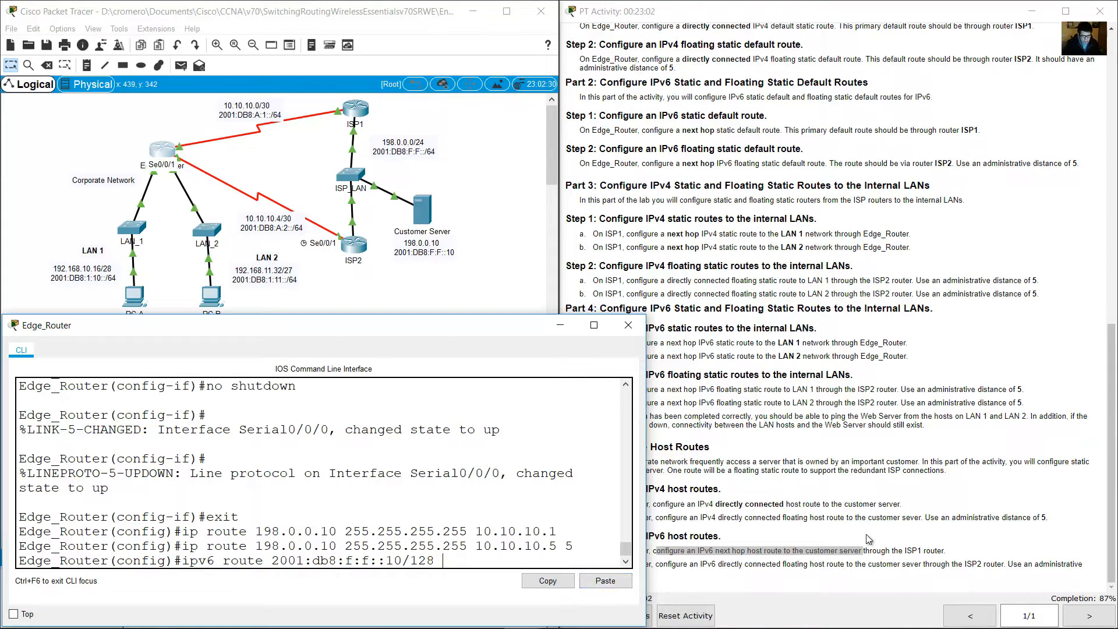
left_click_drag(696, 552, 761, 554)
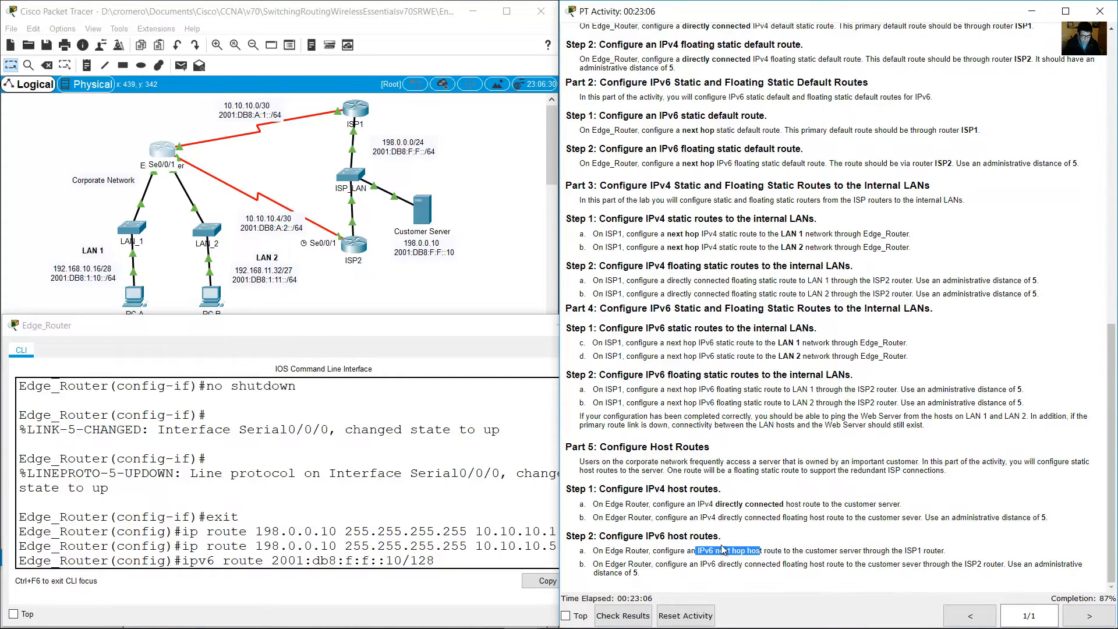
left_click_drag(869, 551, 977, 554)
left_click_drag(114, 126, 175, 148)
left_click_drag(408, 120, 343, 102)
left_click_drag(298, 169, 241, 115)
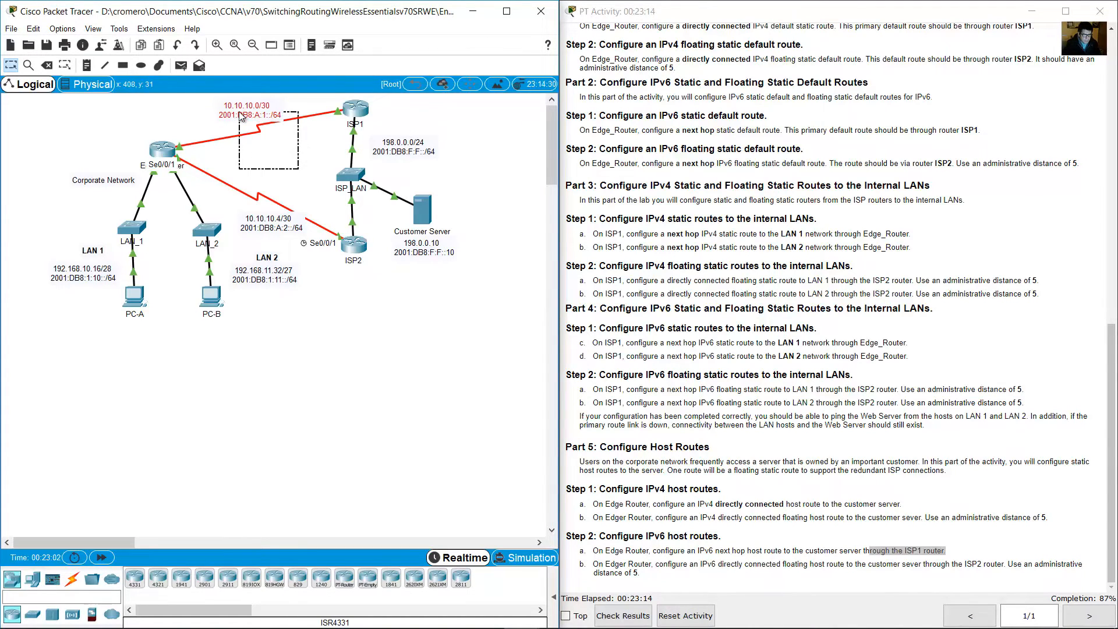
left_click(176, 127)
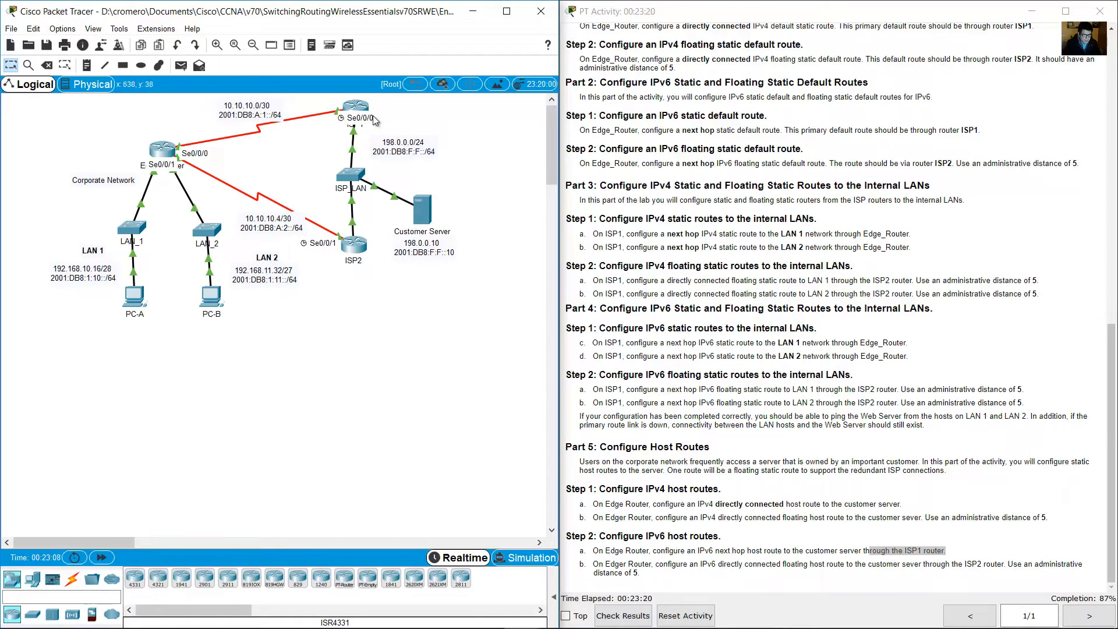
left_click_drag(403, 117, 289, 99)
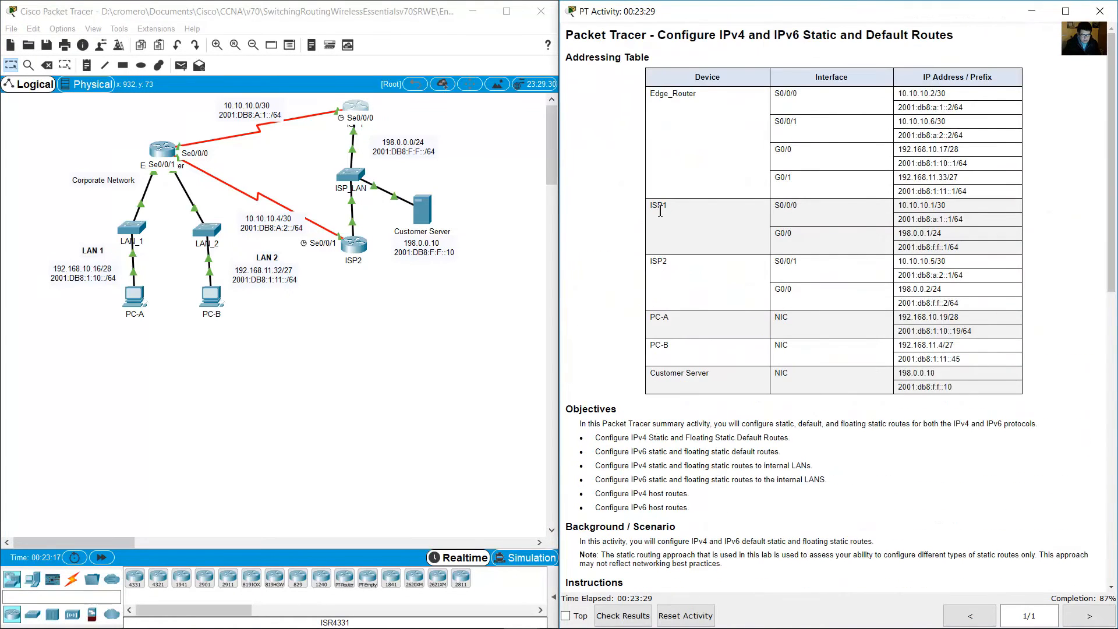
Step: Look up ISP1's S0/0/0 IPv6 address in the Addressing Table, and submit the pending host route with next hop 2001:db8:a:1::1
left_click_drag(653, 205, 964, 220)
left_click(173, 147)
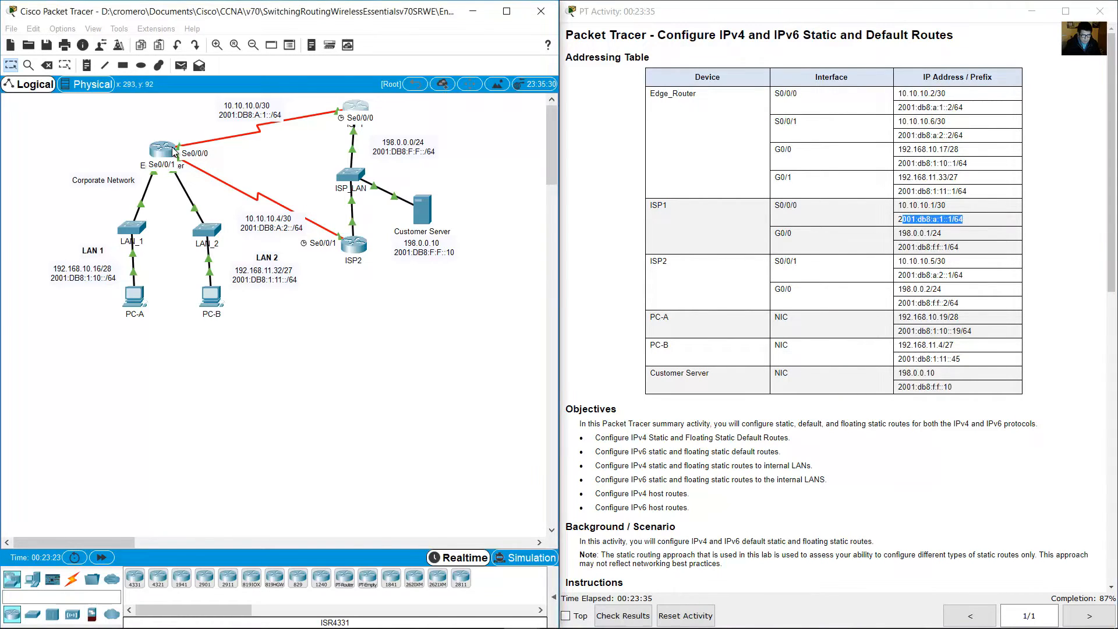
type("200")
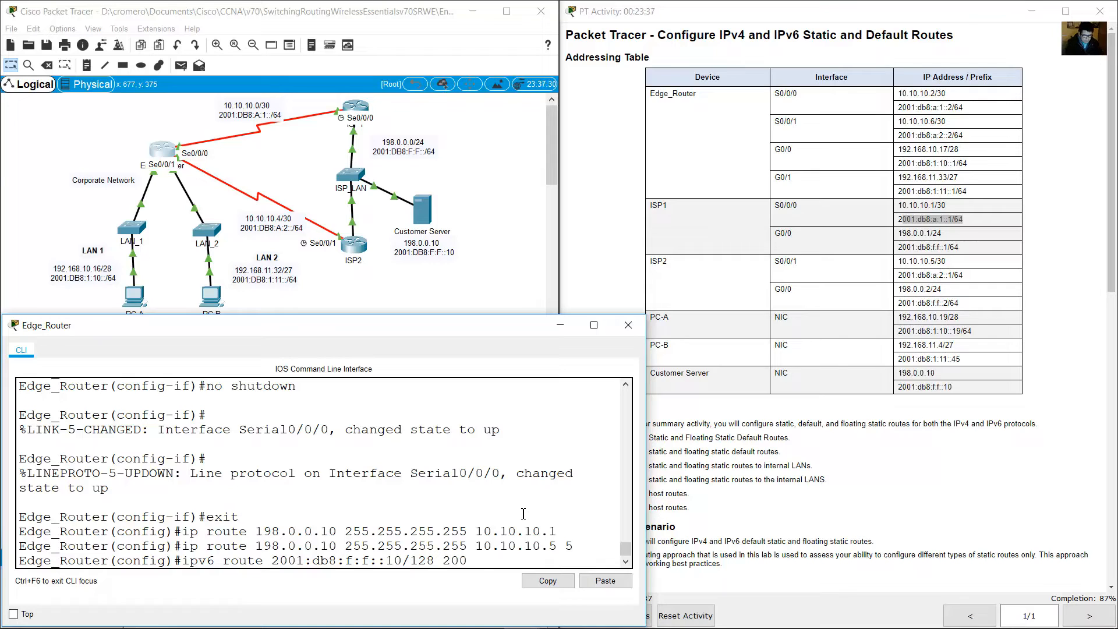
type("1:db8:a:1::1")
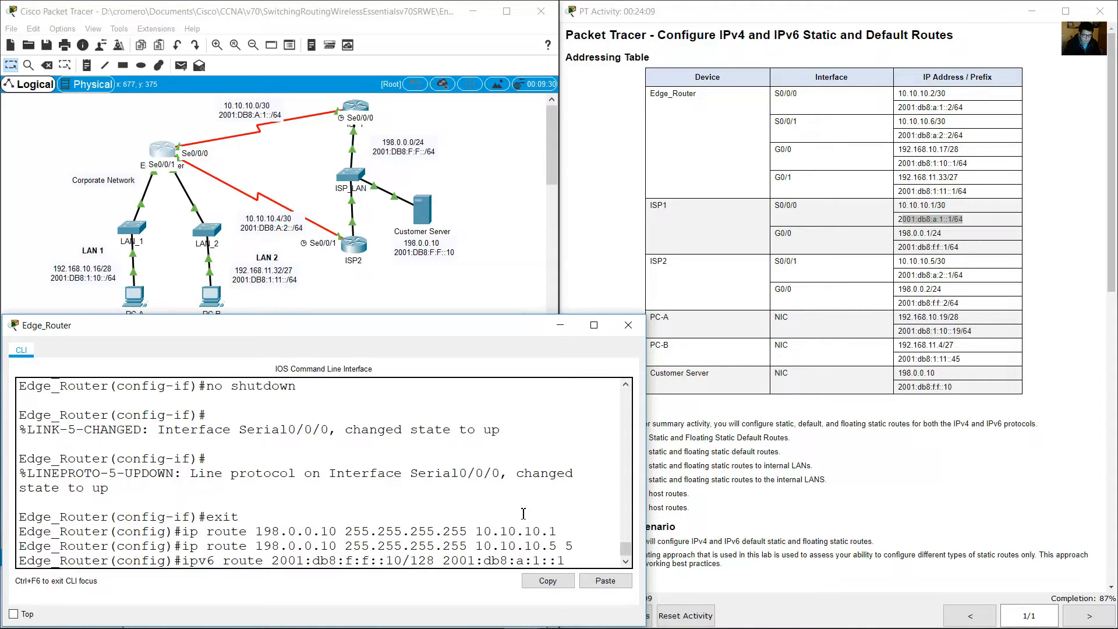
key("Return")
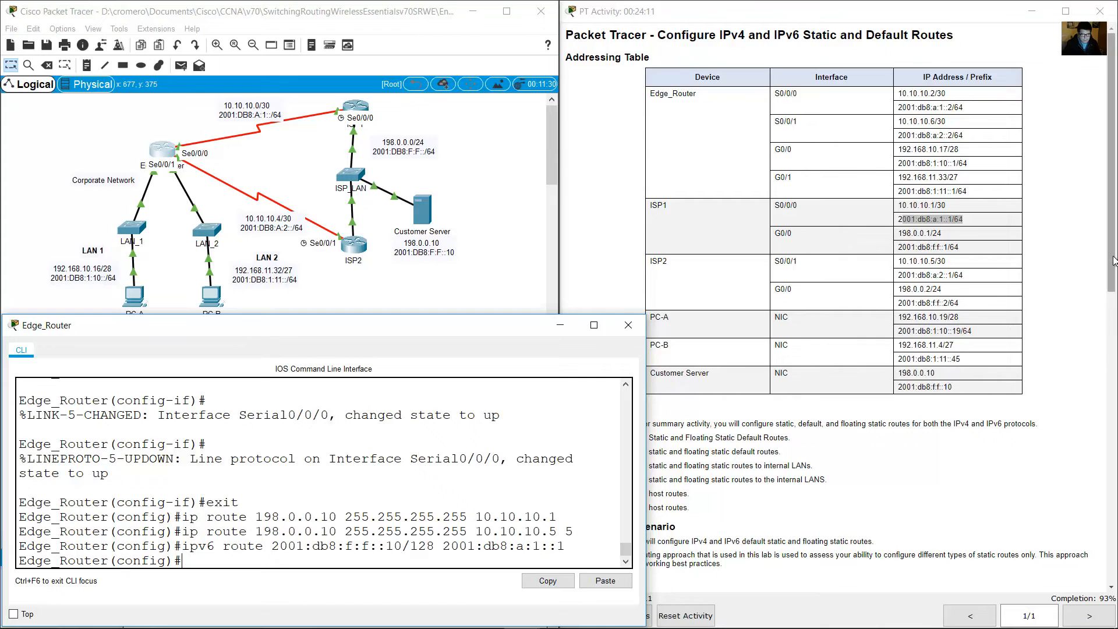
Step: Read the Step 2b floating host route requirement, and start another IPv6 route to 2001:db8:f:f::10/128 on Edge_Router
left_click(1111, 280)
left_click_drag(1111, 279, 1117, 575)
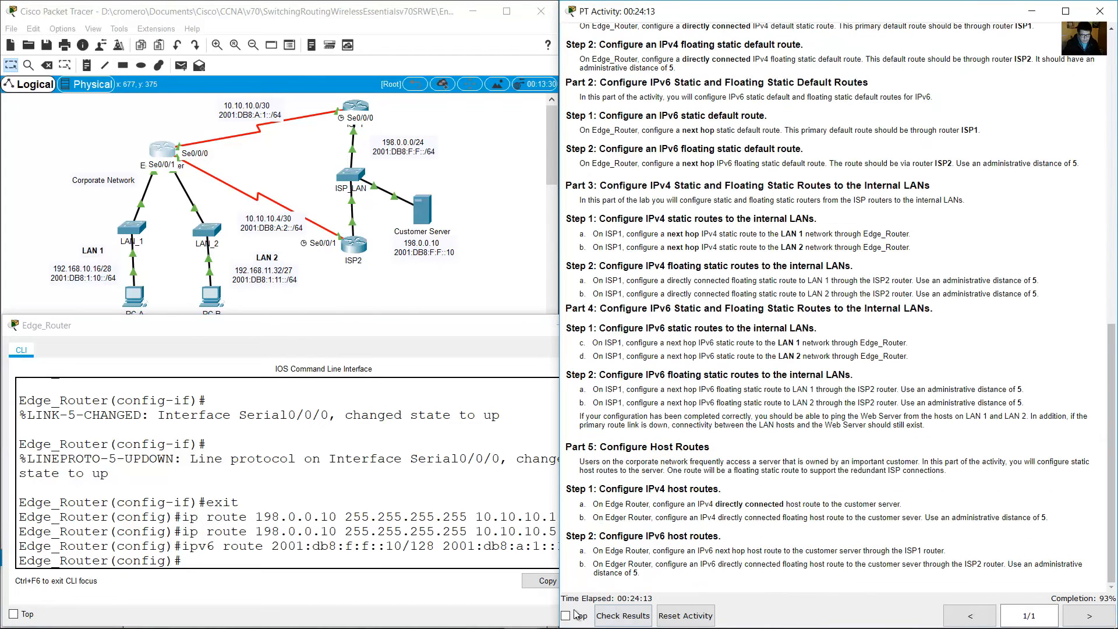
left_click_drag(604, 565, 1010, 563)
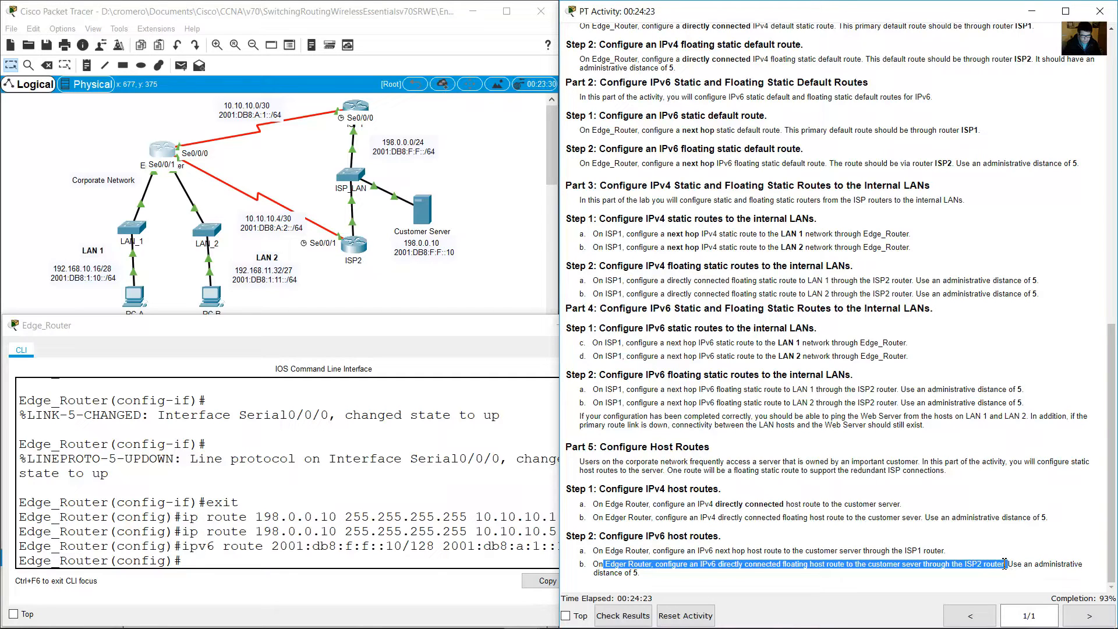
left_click(992, 565)
left_click_drag(814, 565, 923, 565)
left_click(351, 571)
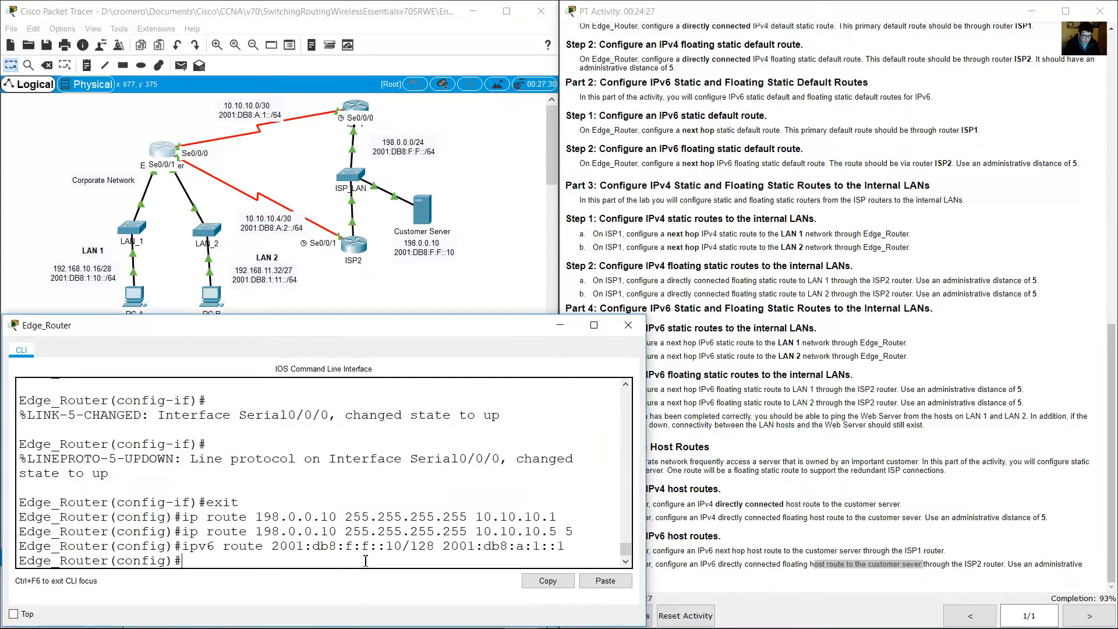
type("ipv6 route 2001:d")
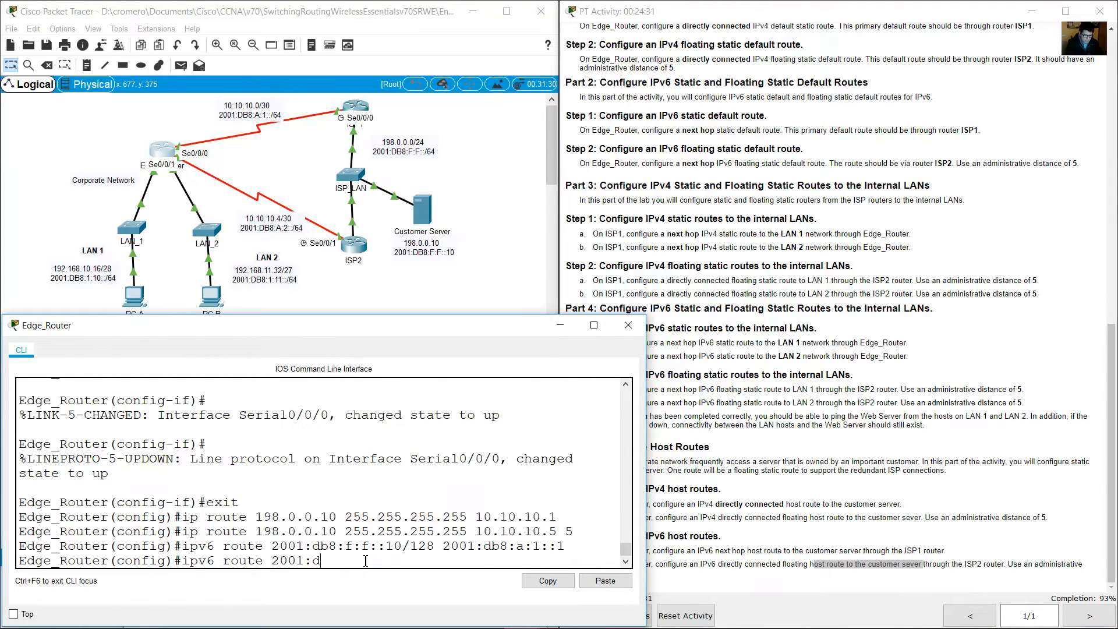
type("b8:f:f::10/128")
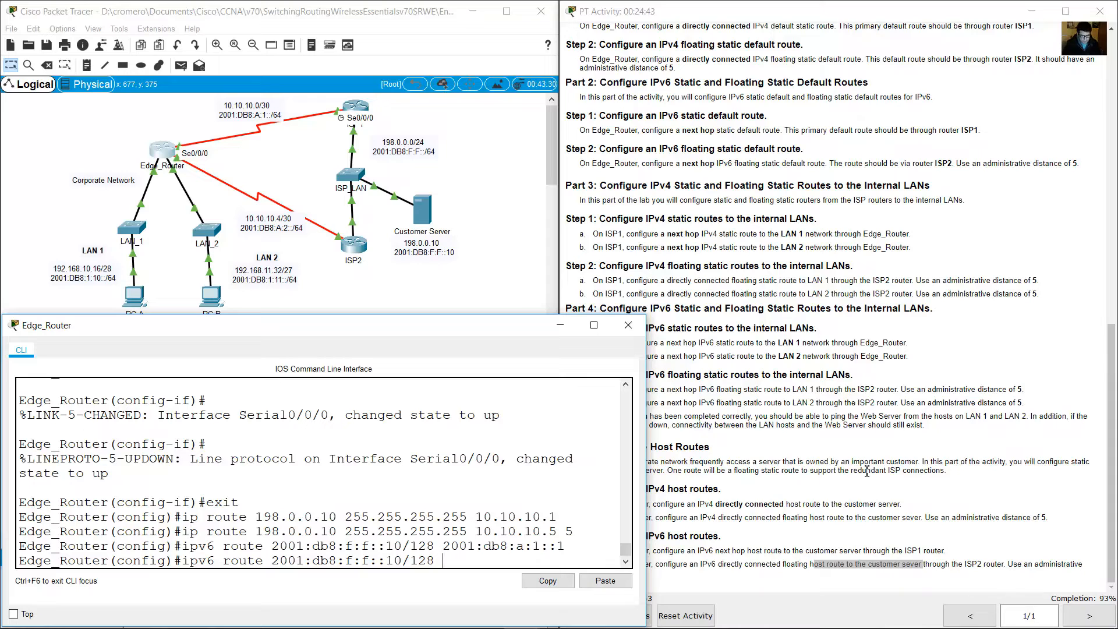
Step: Review the directly connected requirement through ISP2, and trace the Edge_Router to ISP2 link and Customer Server in the topology
left_click(815, 549)
left_click_drag(719, 565, 787, 565)
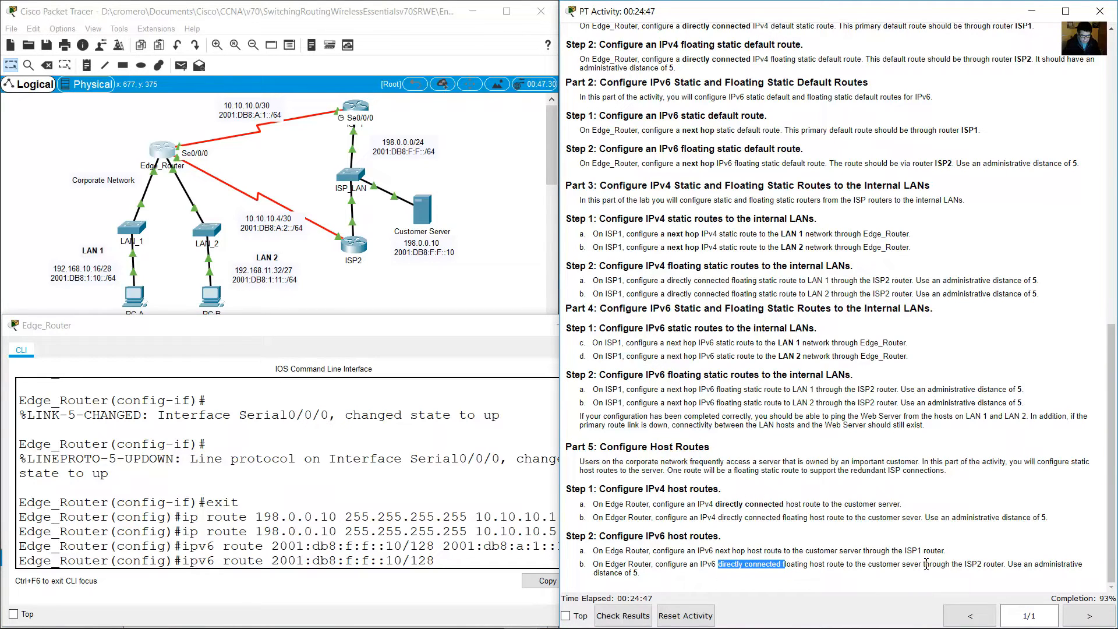
left_click_drag(924, 565, 983, 564)
left_click(257, 170)
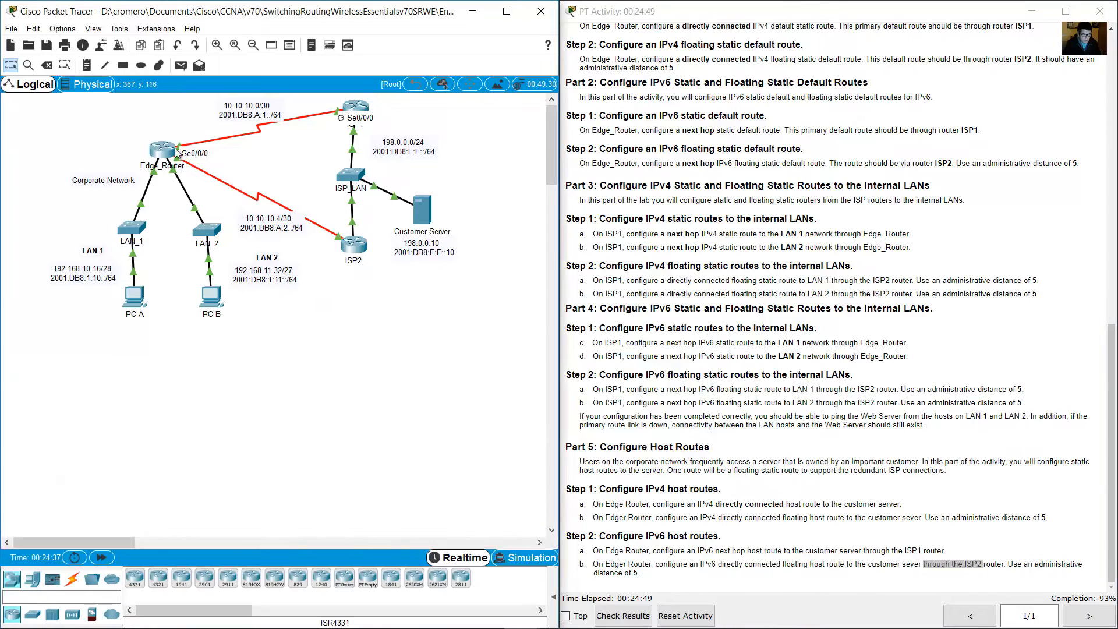
left_click_drag(375, 349, 344, 239)
left_click_drag(481, 170, 425, 226)
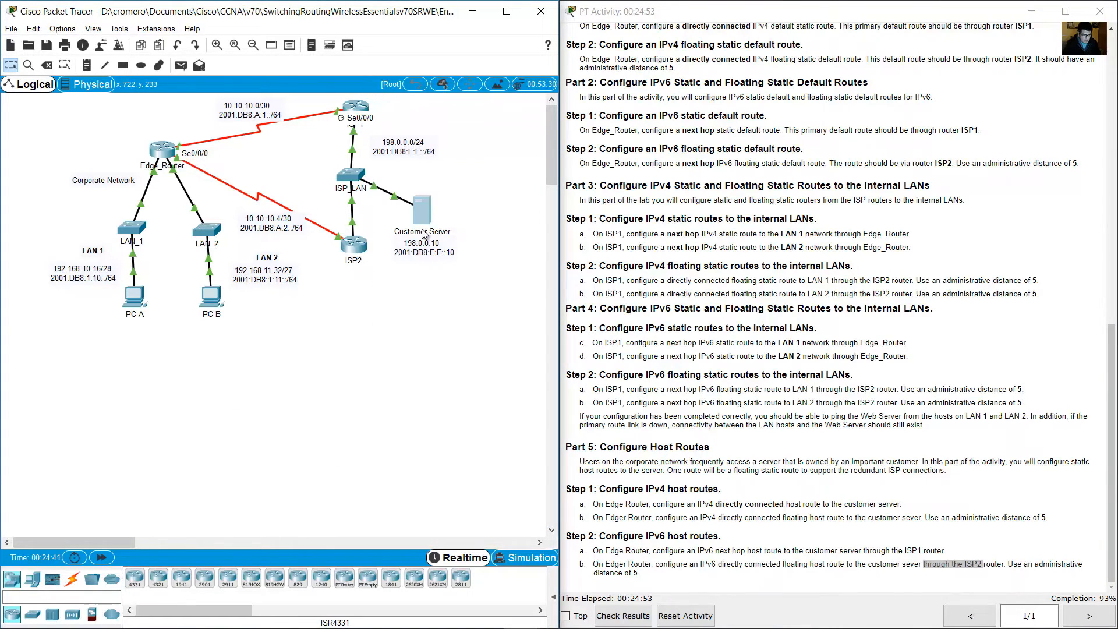
left_click_drag(363, 301, 339, 238)
left_click(277, 232)
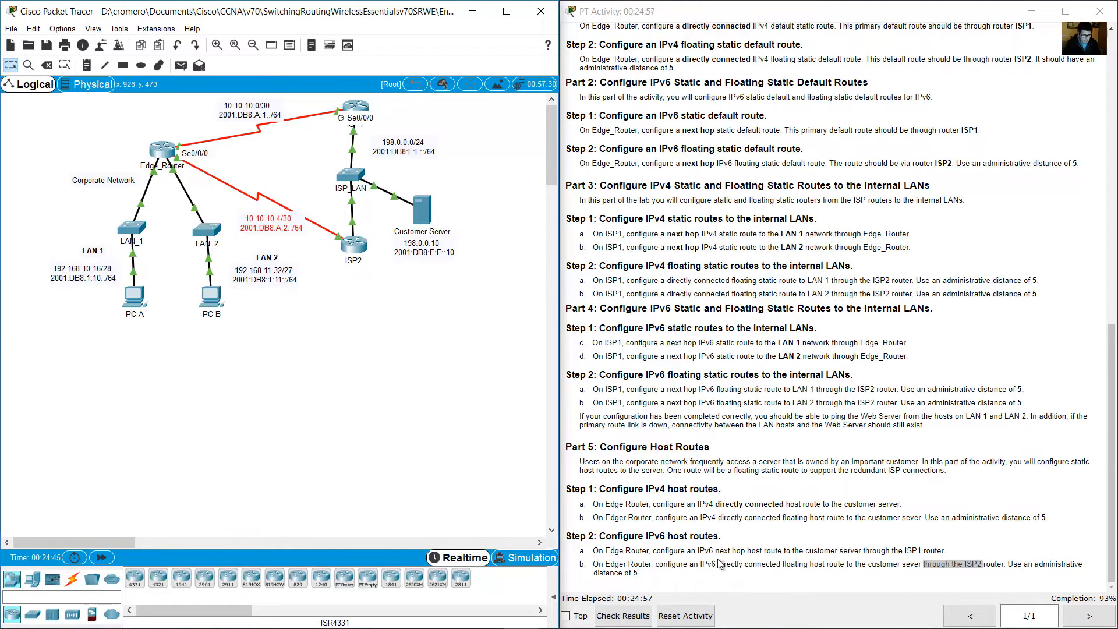
left_click_drag(717, 563, 760, 564)
left_click(216, 163)
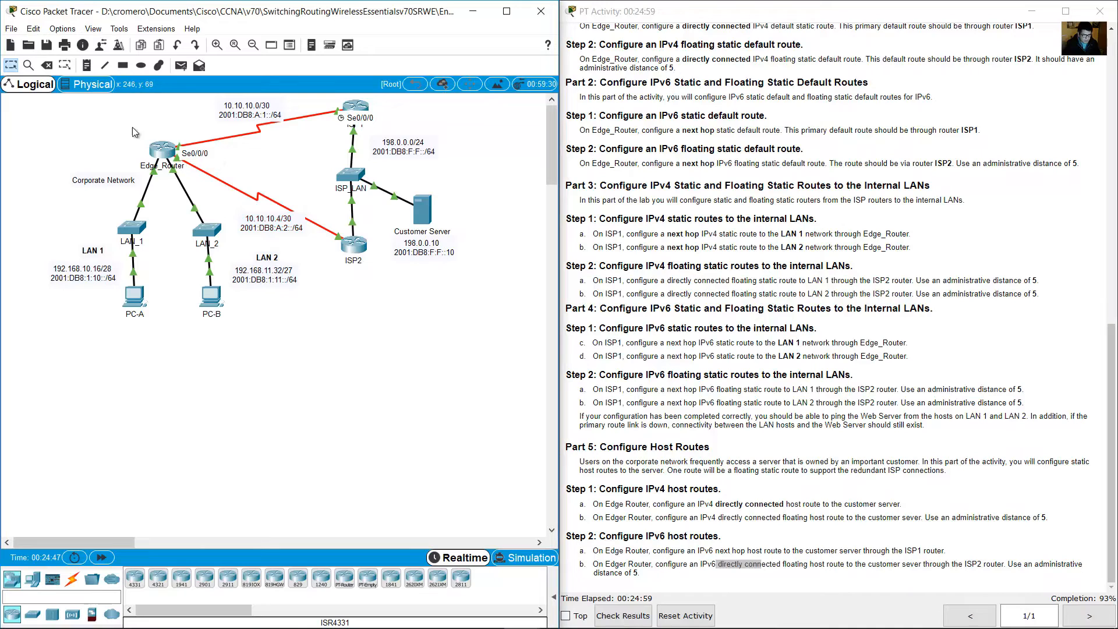
Step: Append exit interface s0/0/1 and administrative distance 5 to the pending IPv6 floating host route on Edge_Router
mouse_move(178, 165)
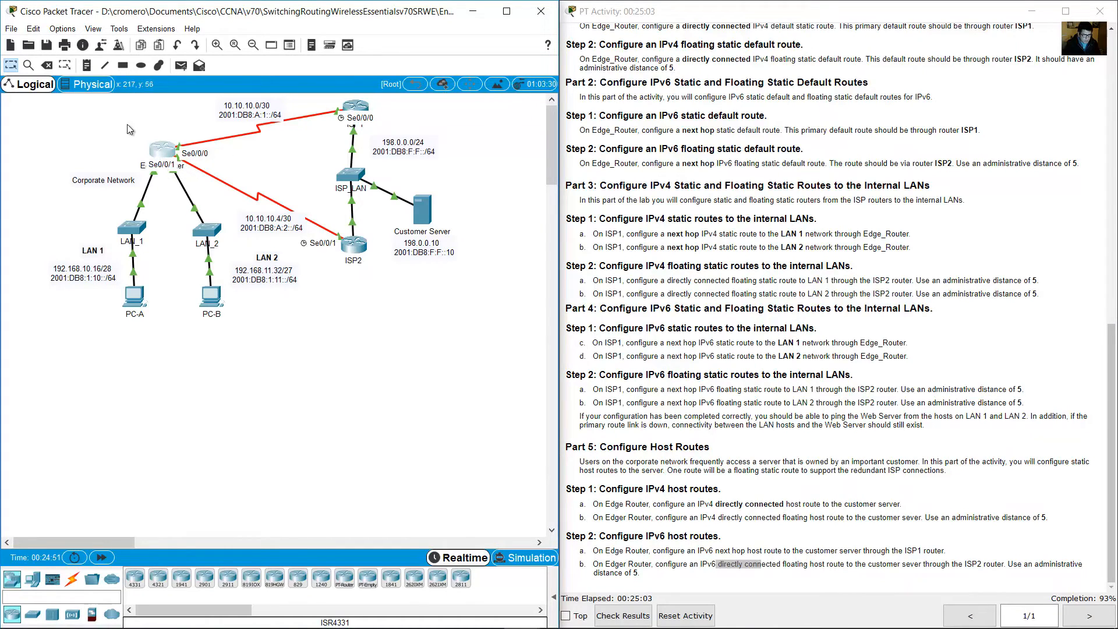
left_click(162, 149)
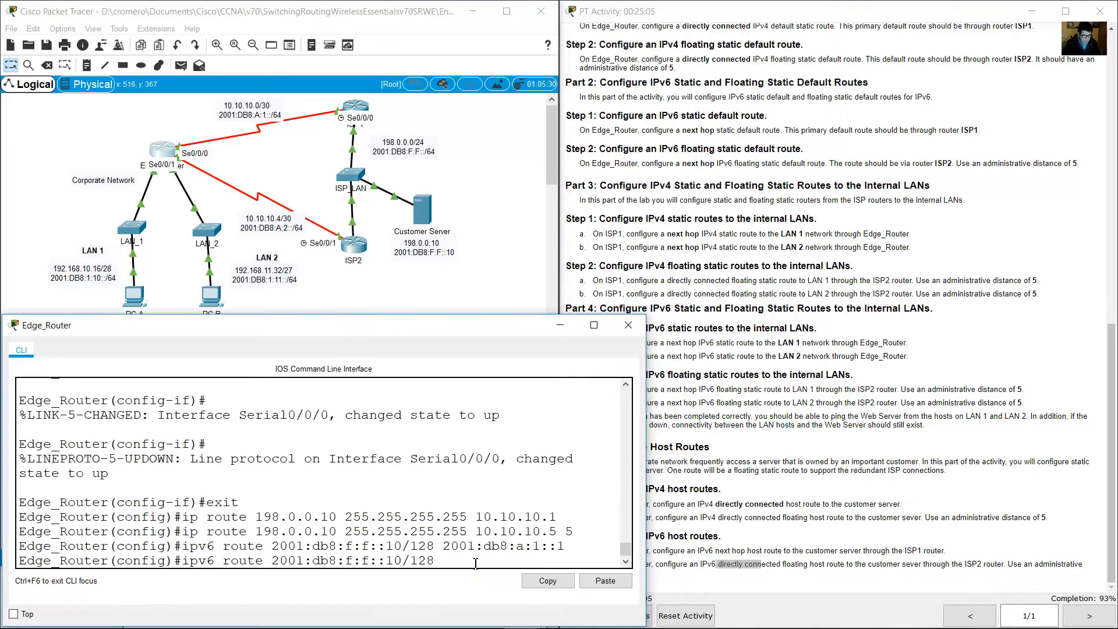
type("s0/0/1")
left_click(883, 566)
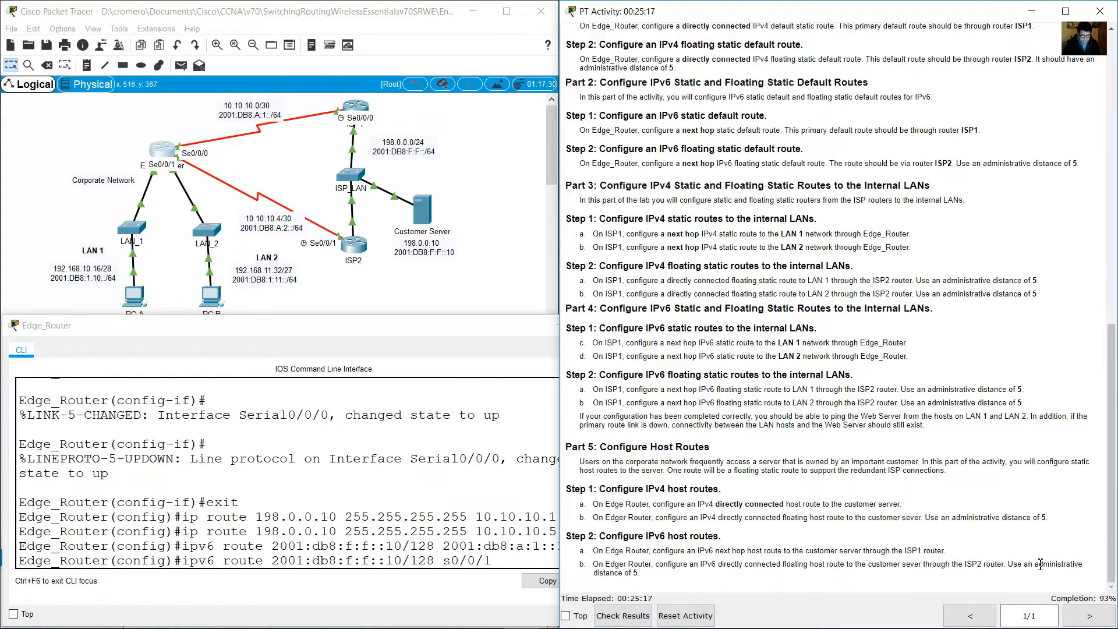
left_click_drag(1013, 564, 829, 575)
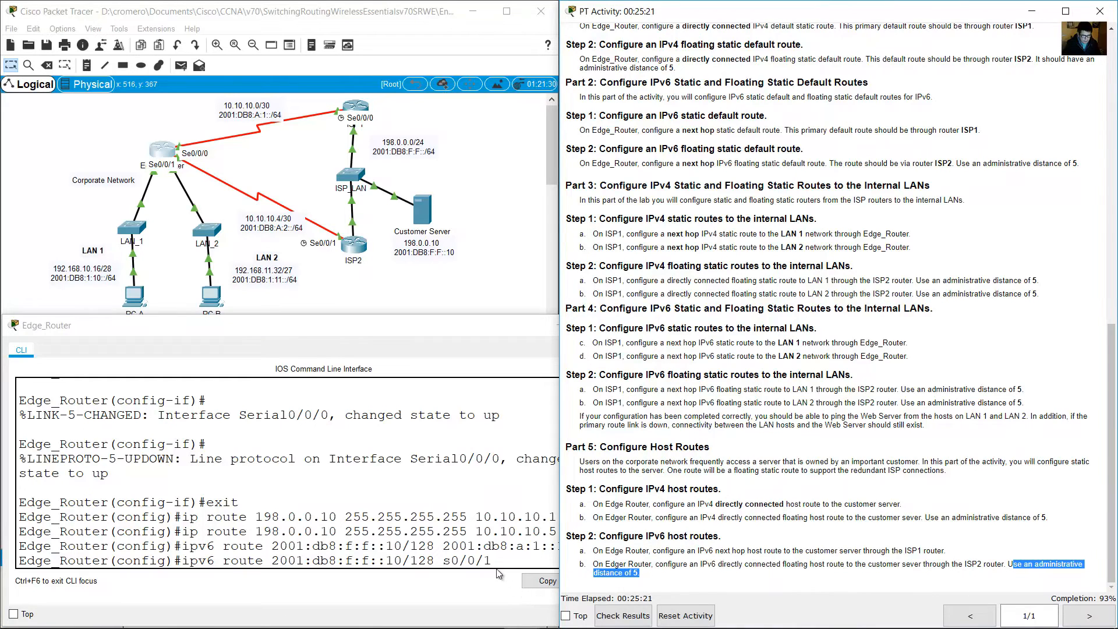
left_click(525, 574)
type("5")
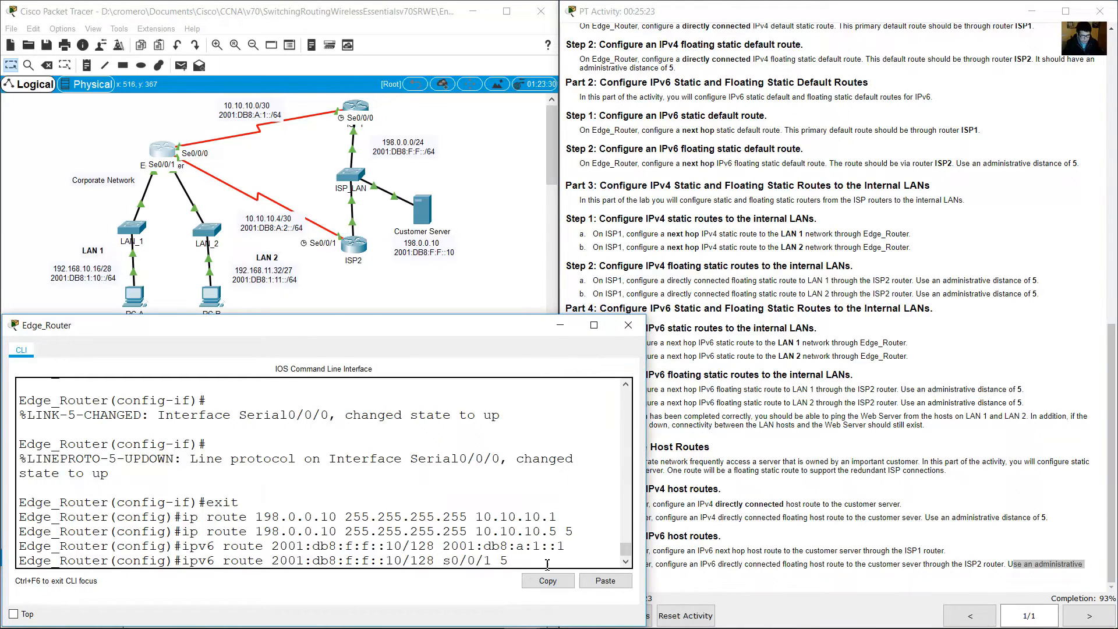
Step: Compare the destination and exit interface in the pending IPv6 route with the directly connected requirement in Step 2b
left_click(957, 544)
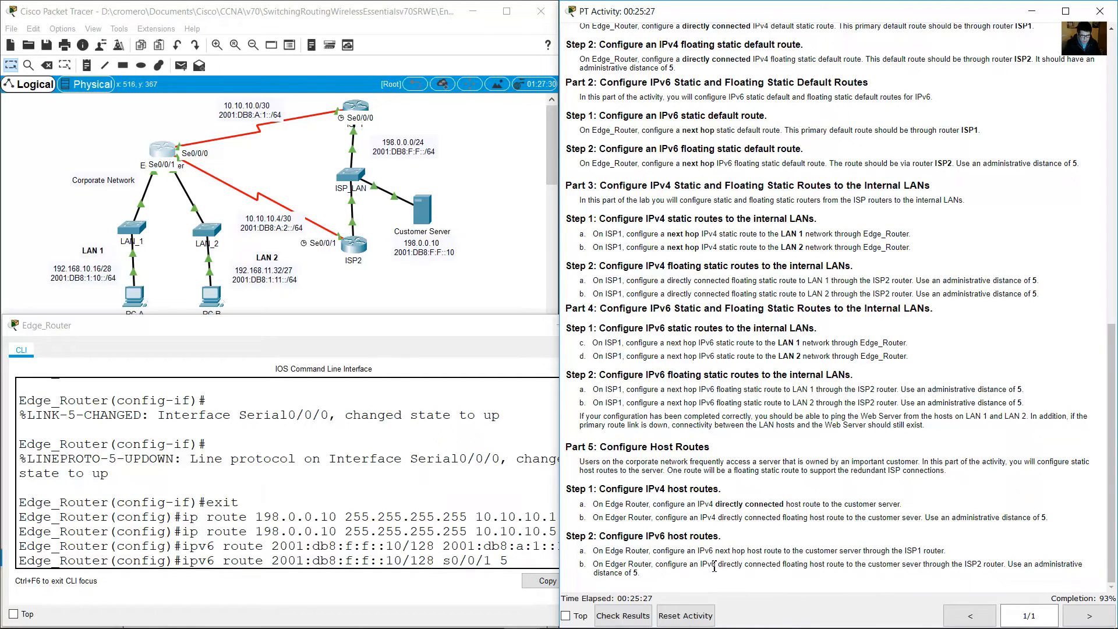
left_click_drag(715, 566, 786, 566)
left_click(547, 555)
left_click_drag(492, 560, 443, 560)
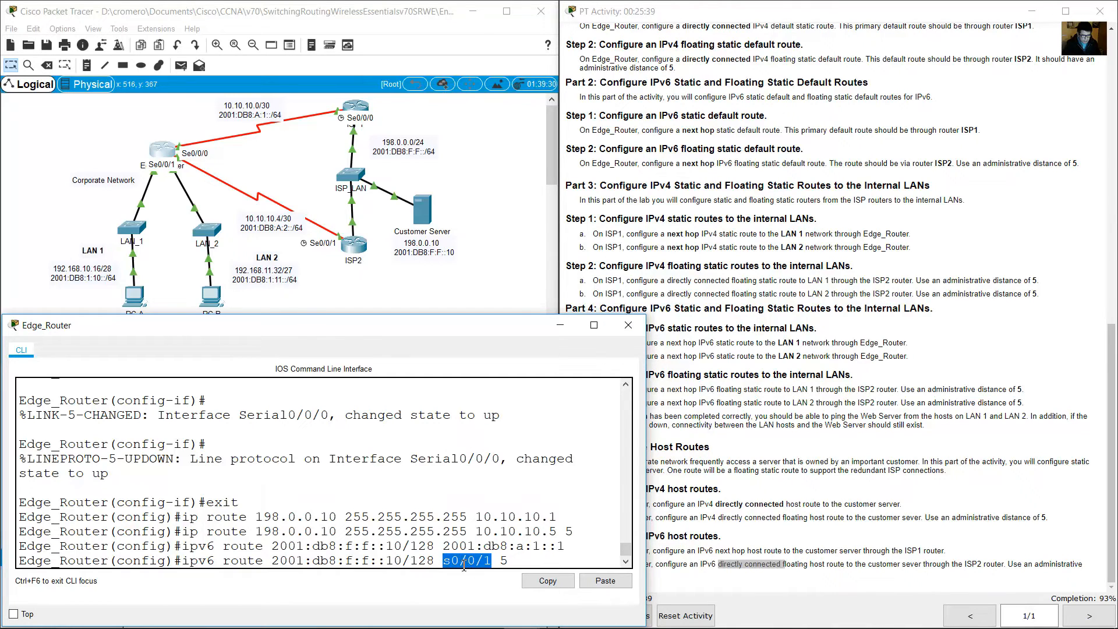
left_click_drag(272, 560, 492, 560)
left_click(462, 551)
left_click_drag(494, 562, 445, 560)
left_click(734, 560)
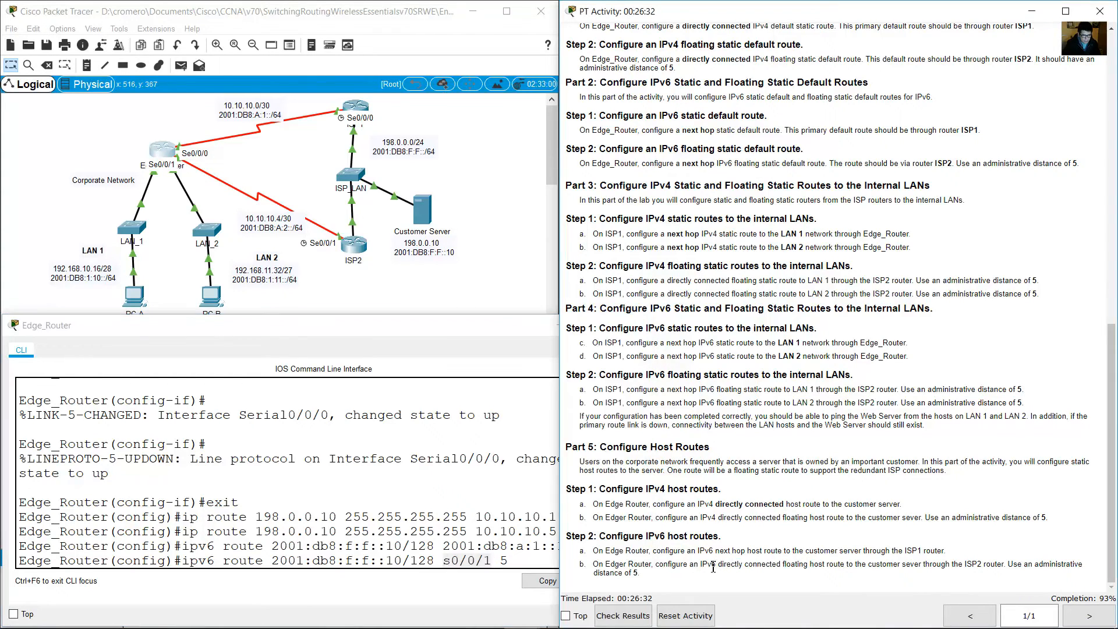
left_click_drag(711, 563, 789, 565)
left_click(485, 552)
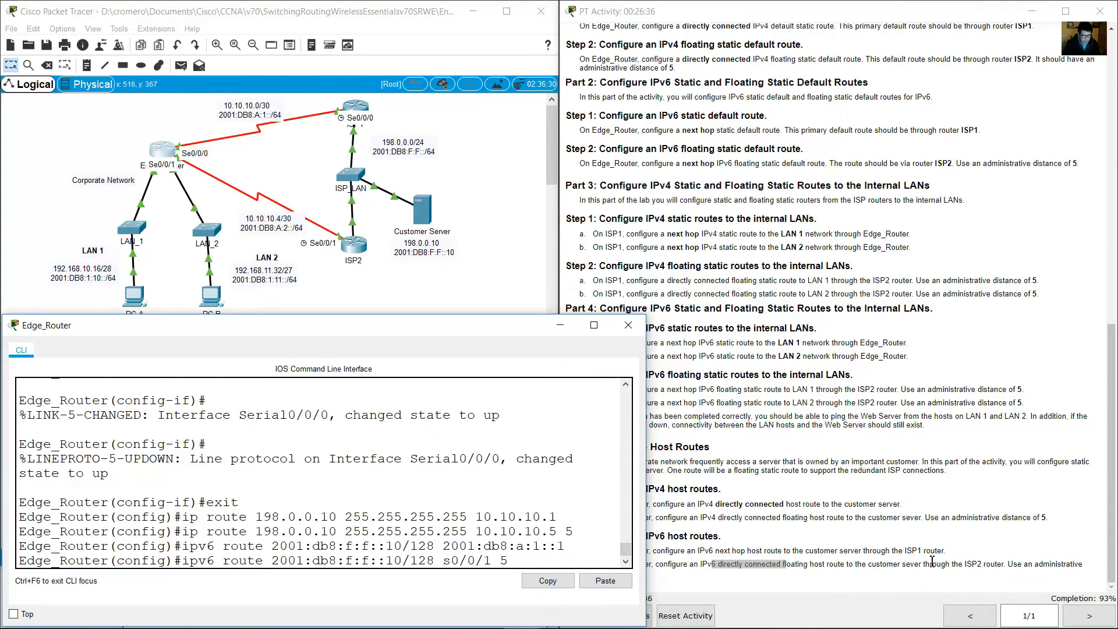
Step: Check the link to ISP2, look up ISP2's S0/0/1 IPv6 address in the Addressing Table, and return to the Edge_Router command line
left_click_drag(926, 563, 986, 563)
left_click(242, 181)
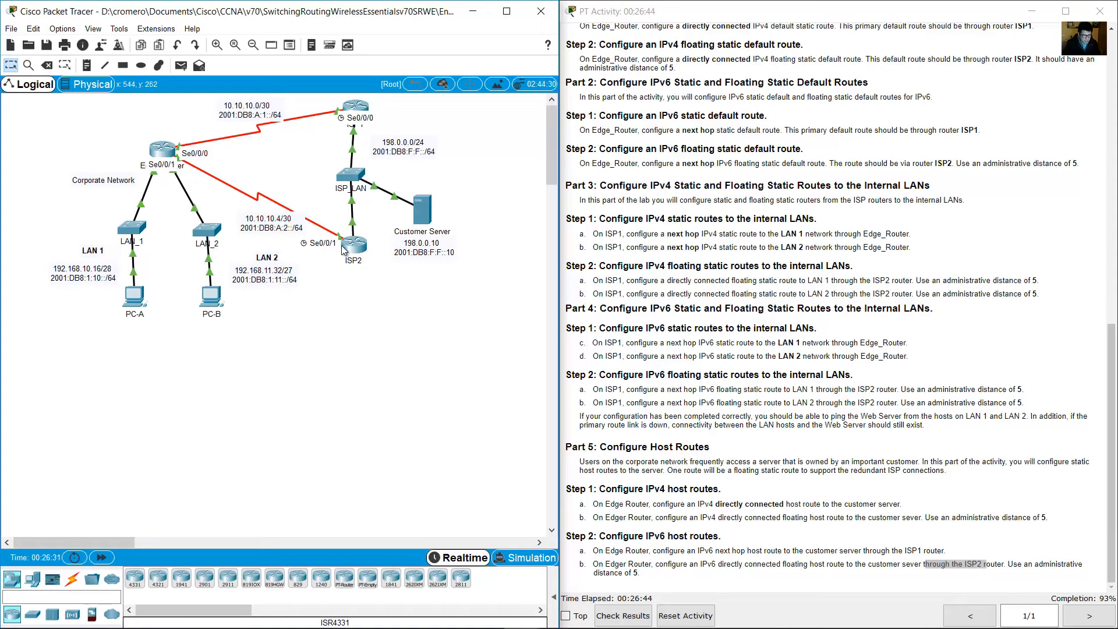
left_click_drag(1112, 392, 1110, 96)
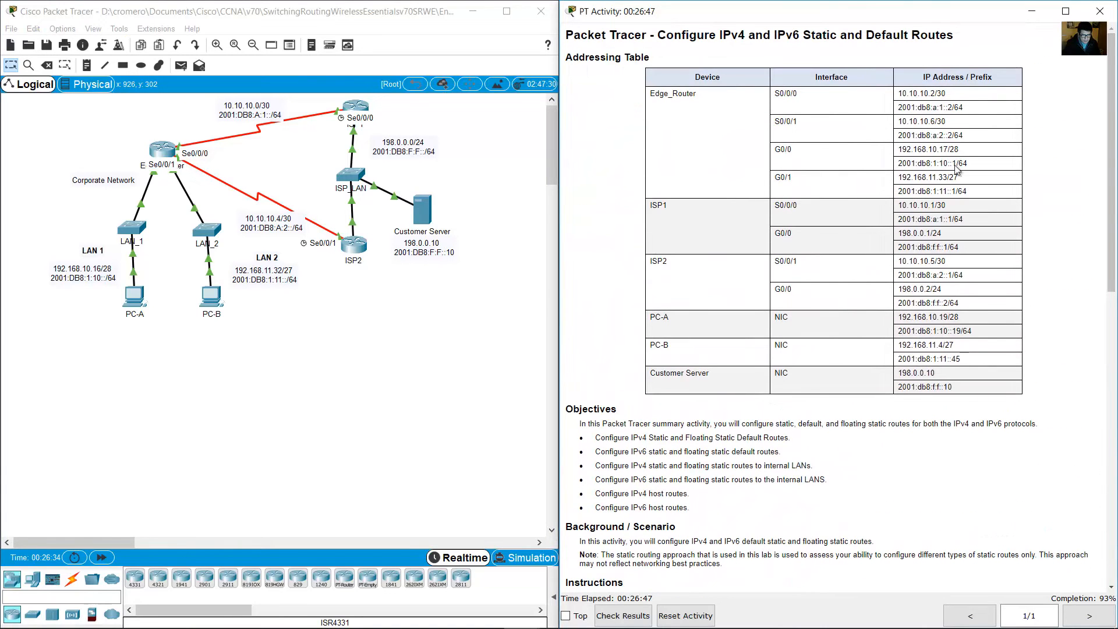
double_click(664, 261)
double_click(783, 261)
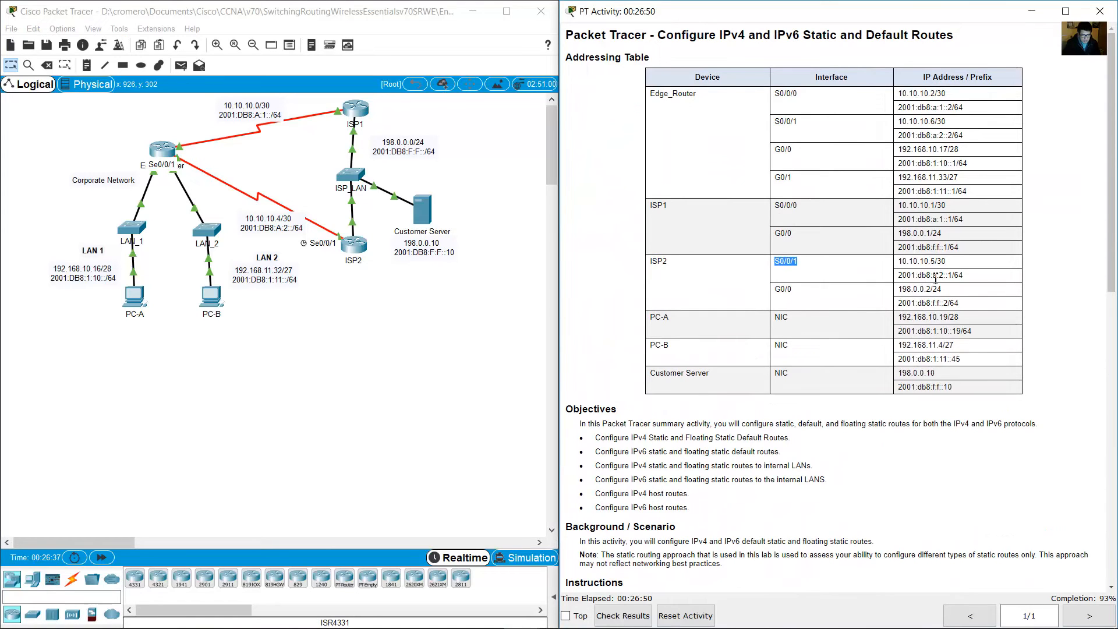
left_click_drag(932, 278, 958, 279)
left_click(161, 156)
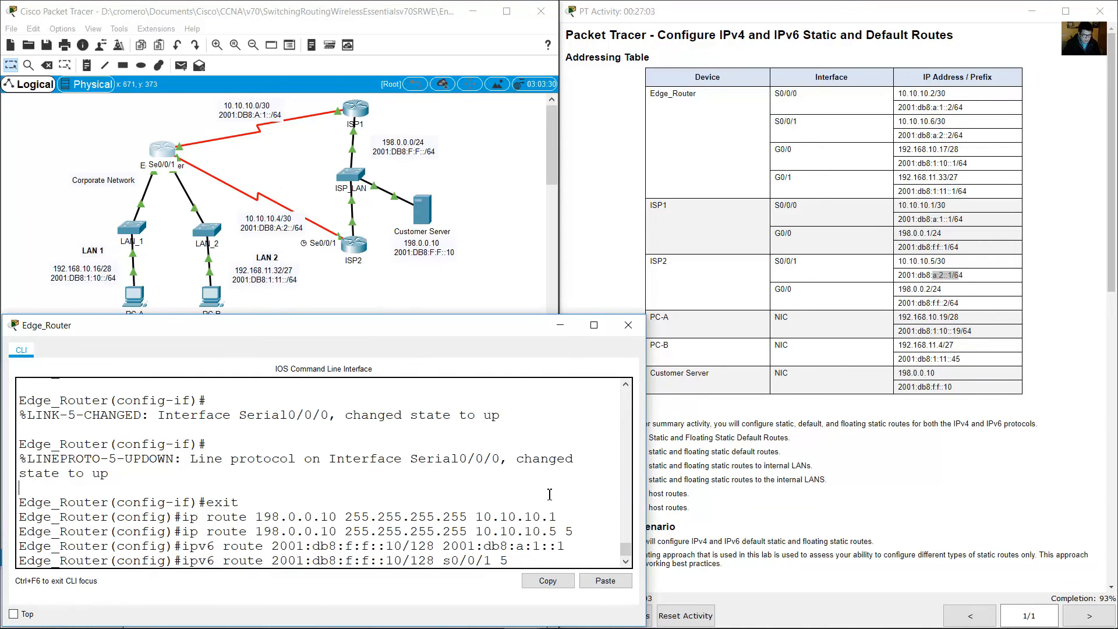
Step: Replace the exit interface in the pending route with next hop 2001:db8:a:2::1, submit the floating route, and minimize the Edge_Router window
key("Left")
key("Left")
key("Left")
key("Delete")
key("BackSpace")
key("BackSpace")
key("BackSpace")
key("BackSpace")
key("BackSpace")
type("2001:db8:a:2::1")
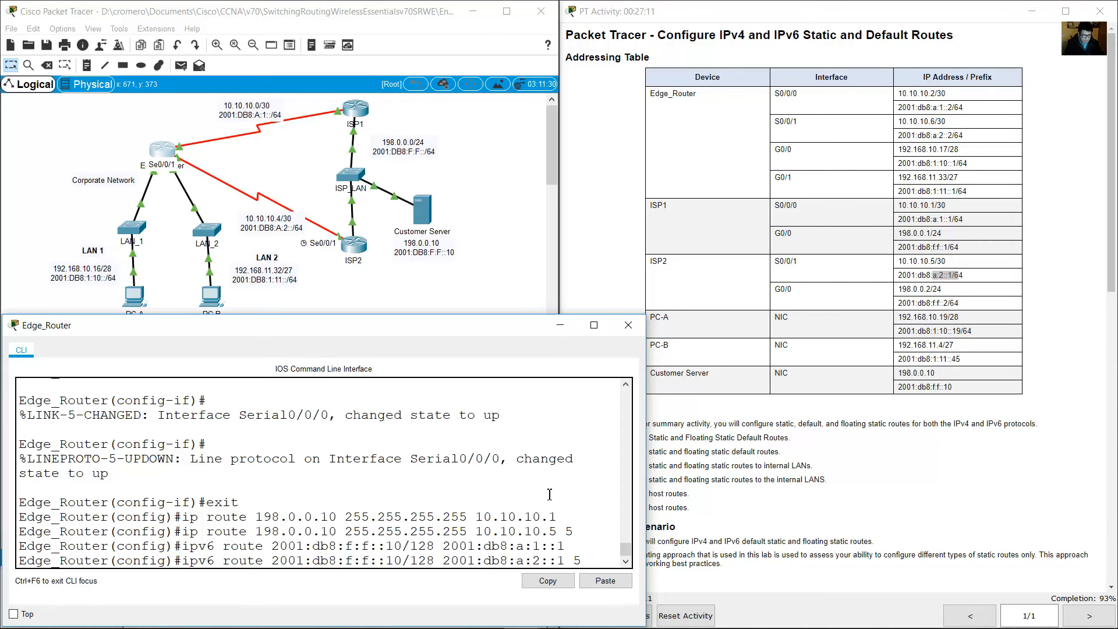
key("Right")
key("Return")
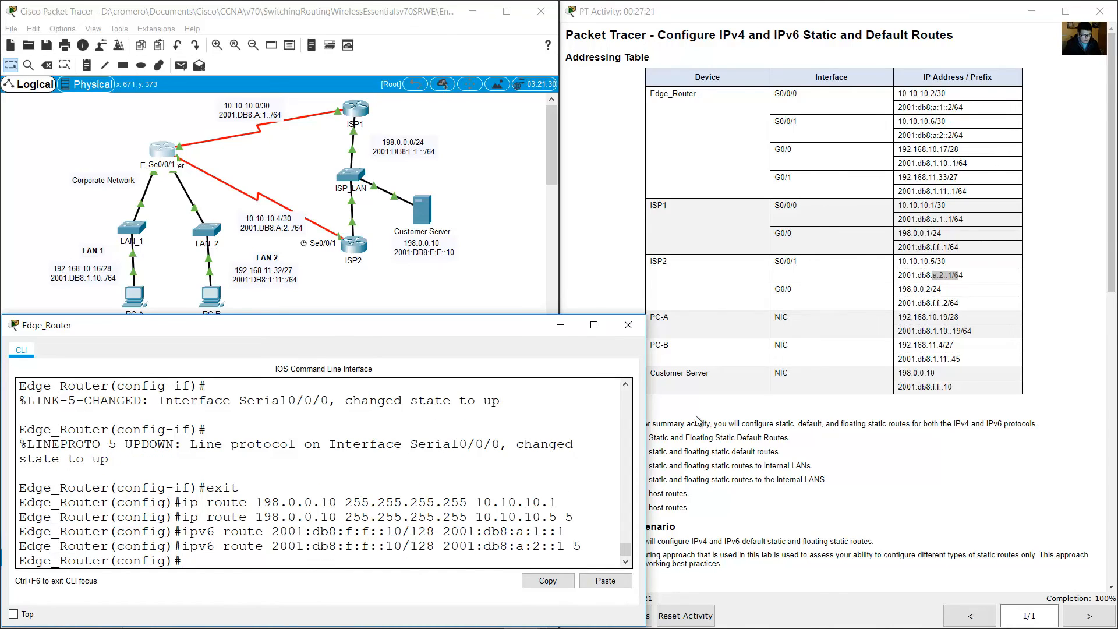
left_click(560, 325)
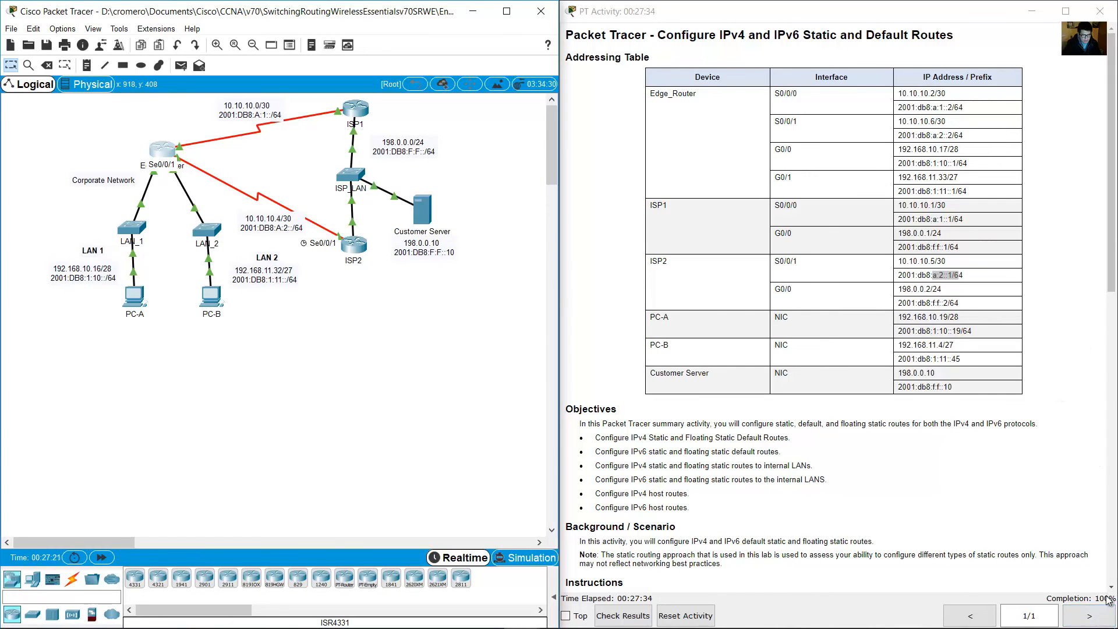
left_click(991, 495)
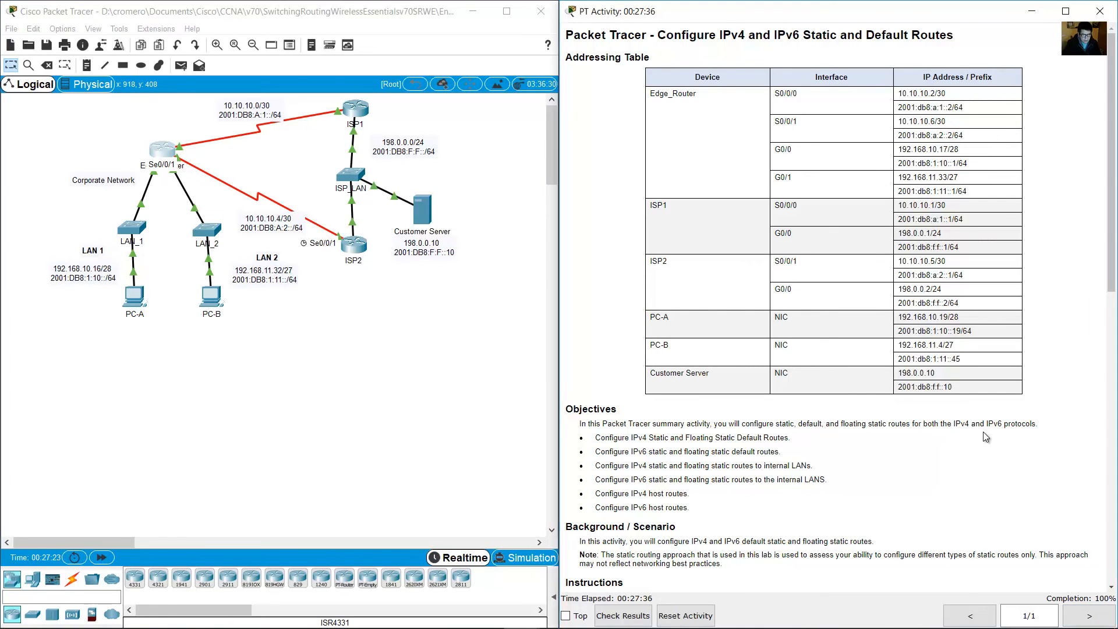